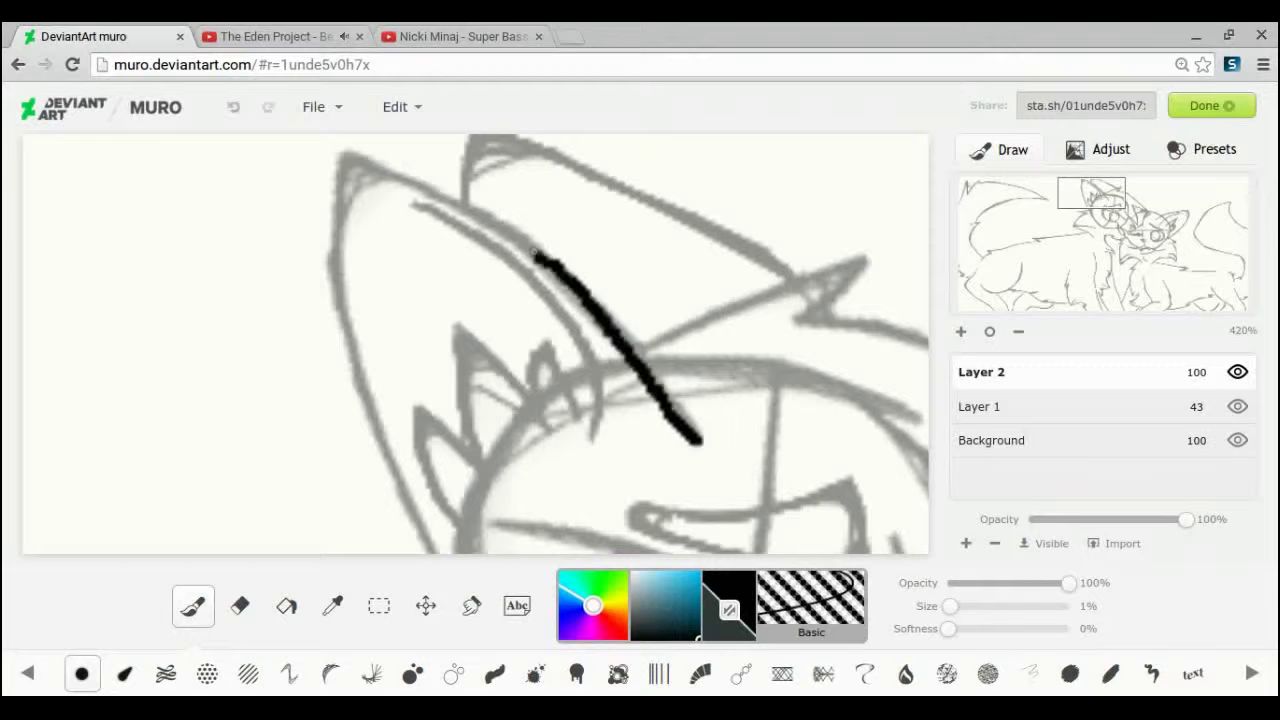
# Ink the outer and inner outlines of the taller fox's near ear on Layer 2 and tidy the inner line with a fine eraser.
pyautogui.moveTo(590, 446)
pyautogui.mouseDown()
pyautogui.moveTo(604, 385)
pyautogui.moveTo(418, 208)
pyautogui.mouseUp()
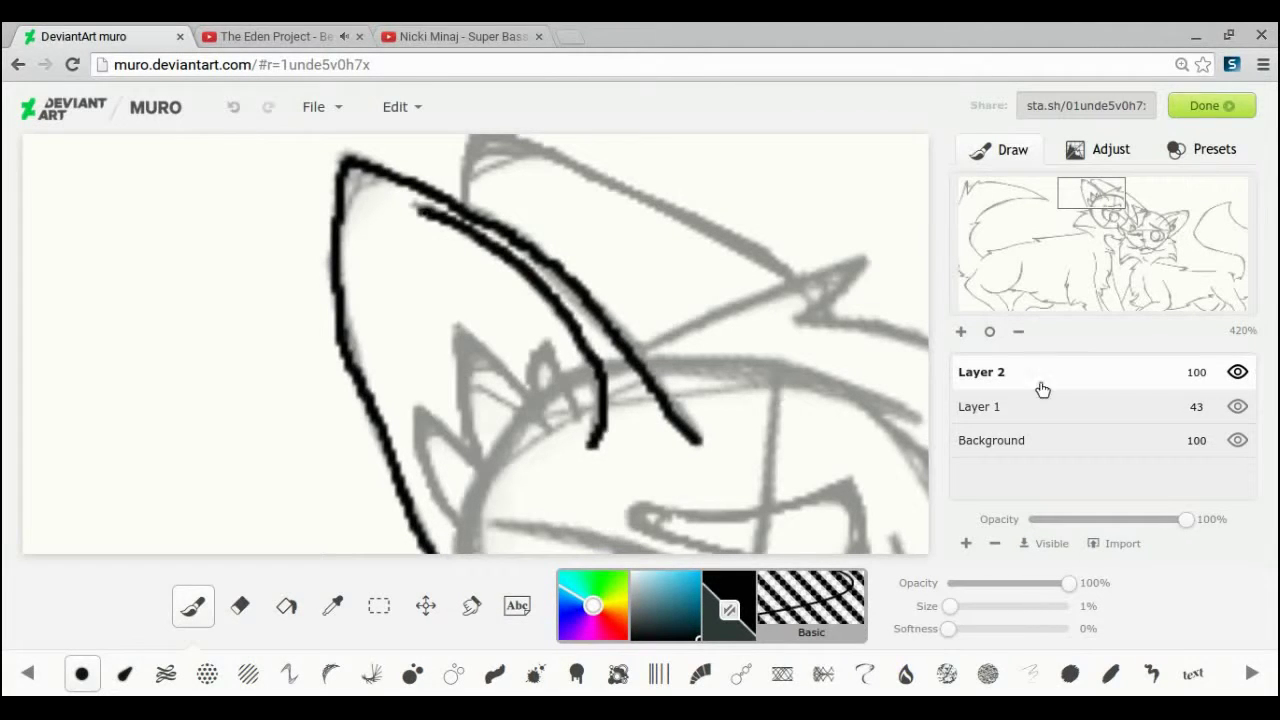
pyautogui.press('e')
pyautogui.moveTo(957, 608); pyautogui.dragTo(945, 607)
pyautogui.moveTo(444, 209); pyautogui.dragTo(474, 220)
pyautogui.click(191, 606)
# Ink the jagged fur tufts inside the taller fox's near ear in black, following the sketch.
pyautogui.moveTo(1090, 209); pyautogui.dragTo(1077, 199)
pyautogui.moveTo(785, 346)
pyautogui.mouseDown()
pyautogui.moveTo(750, 270)
pyautogui.moveTo(697, 281)
pyautogui.moveTo(680, 372)
pyautogui.mouseUp()
pyautogui.moveTo(1076, 199); pyautogui.dragTo(1076, 222)
pyautogui.moveTo(660, 185)
pyautogui.mouseDown()
pyautogui.moveTo(486, 208)
pyautogui.moveTo(430, 405)
pyautogui.moveTo(722, 430)
pyautogui.mouseUp()
pyautogui.moveTo(1093, 191); pyautogui.dragTo(1098, 193)
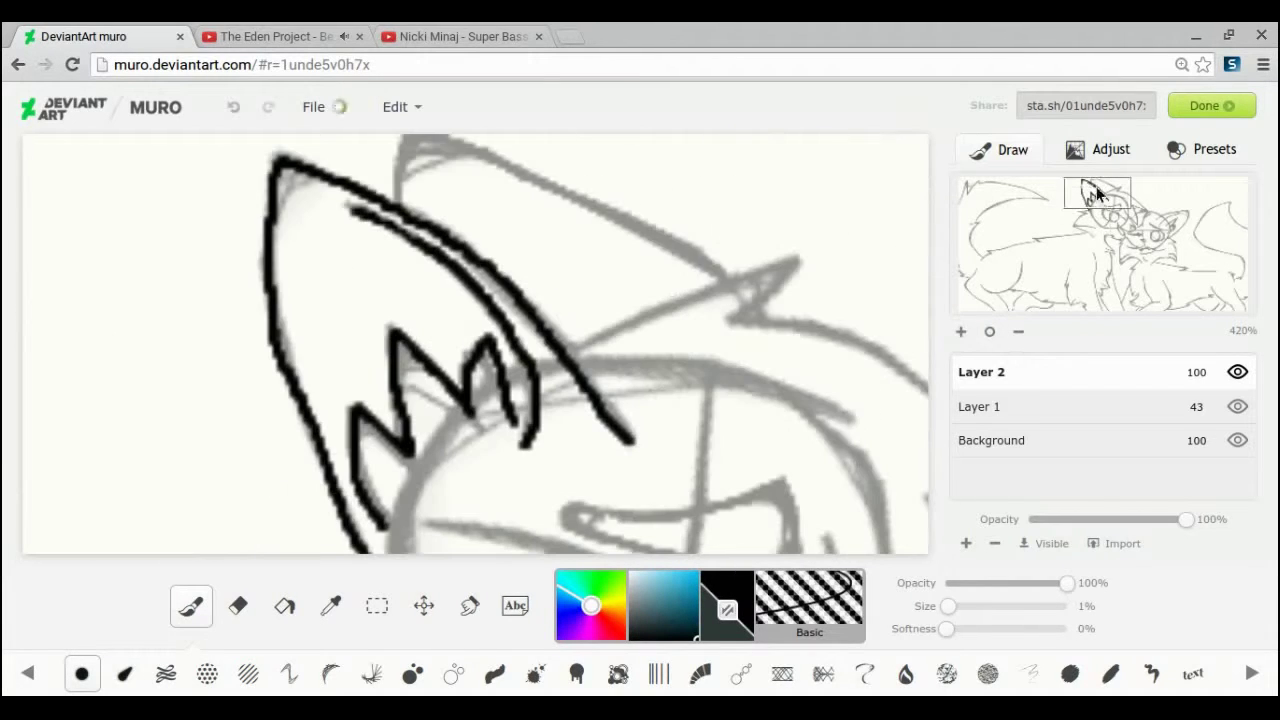
# Ink the taller fox's far ear and the spiky hair line across the top of its head.
pyautogui.moveTo(705, 260); pyautogui.dragTo(408, 148)
pyautogui.click(234, 107)
pyautogui.moveTo(570, 355)
pyautogui.mouseDown()
pyautogui.moveTo(798, 264)
pyautogui.moveTo(765, 319)
pyautogui.moveTo(928, 390)
pyautogui.mouseUp()
pyautogui.moveTo(734, 280)
pyautogui.mouseDown()
pyautogui.moveTo(519, 168)
pyautogui.moveTo(397, 200)
pyautogui.mouseUp()
# Ink the taller fox's forelock down to its pointed tip, including the inner edge beside the face.
pyautogui.click(1131, 205)
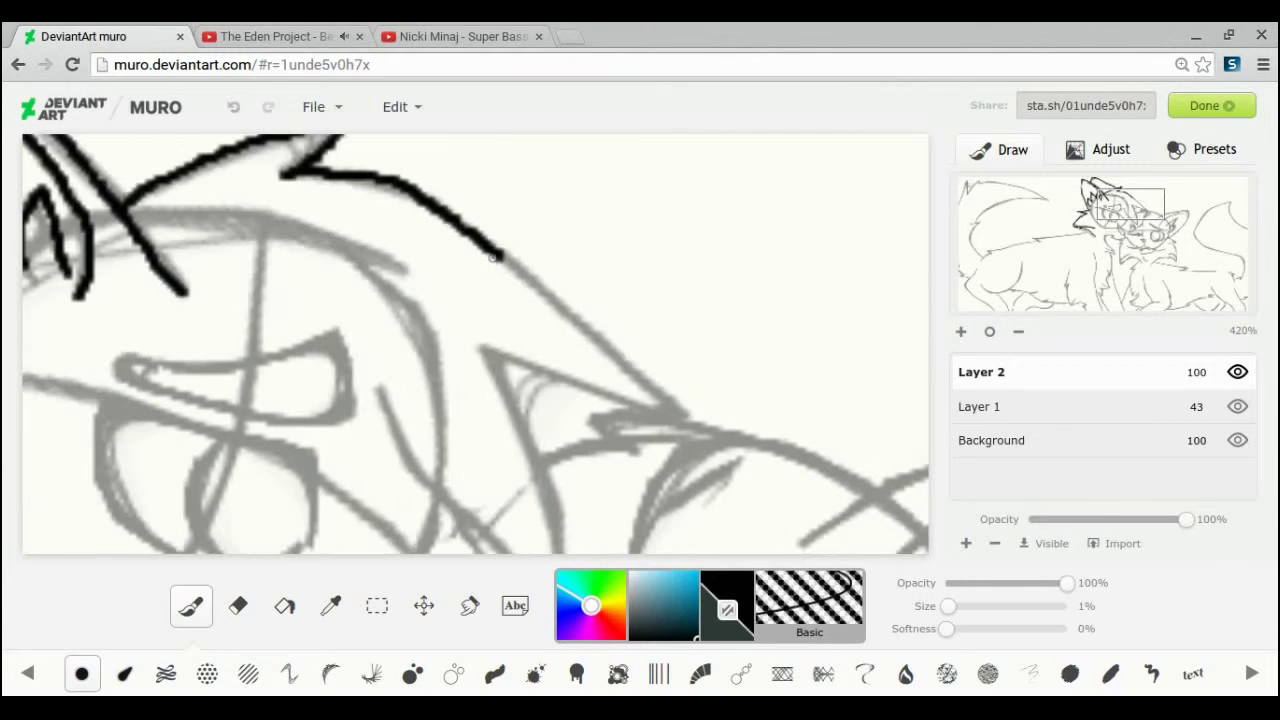
pyautogui.moveTo(501, 255)
pyautogui.mouseDown()
pyautogui.moveTo(630, 366)
pyautogui.moveTo(535, 372)
pyautogui.moveTo(485, 351)
pyautogui.moveTo(557, 550)
pyautogui.mouseUp()
pyautogui.moveTo(1112, 232); pyautogui.dragTo(1110, 222)
pyautogui.moveTo(641, 153)
pyautogui.mouseDown()
pyautogui.moveTo(735, 289)
pyautogui.moveTo(829, 352)
pyautogui.mouseUp()
pyautogui.press('e')
pyautogui.click(230, 112)
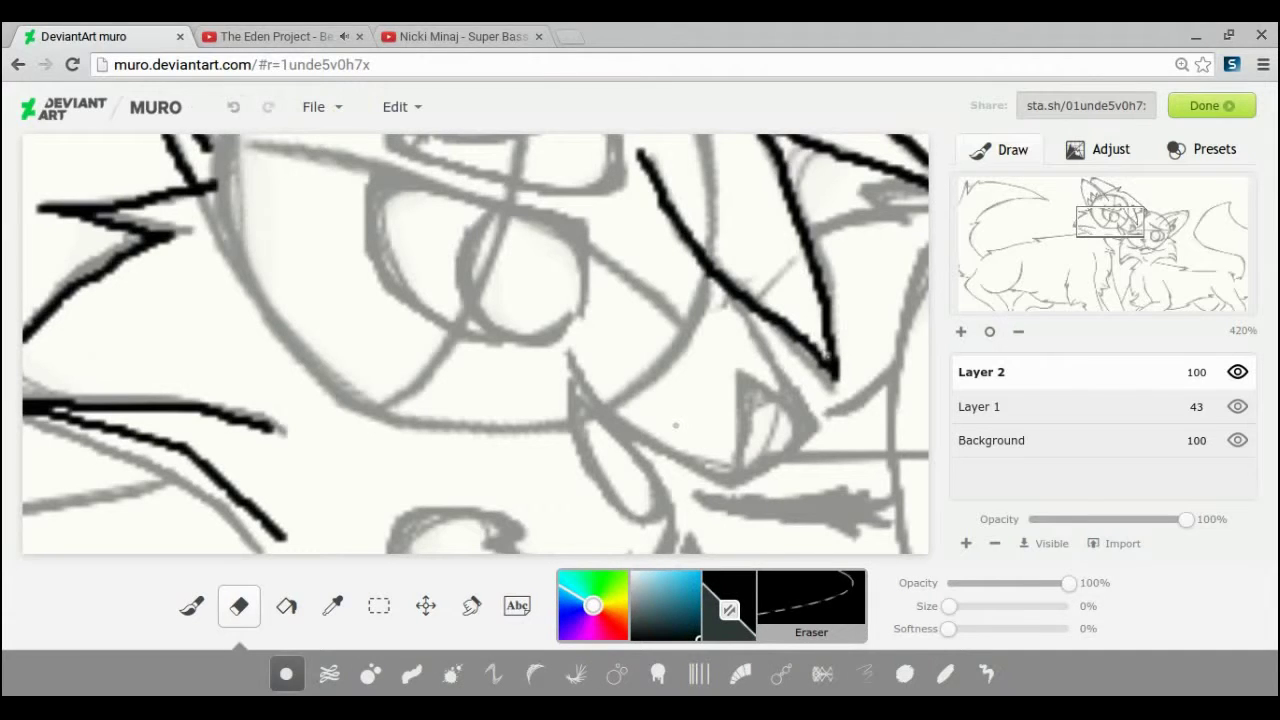
# Ink the taller fox's muzzle, nose tip and open lower jaw over the sketch.
pyautogui.press('b')
pyautogui.moveTo(748, 318)
pyautogui.mouseDown()
pyautogui.moveTo(727, 487)
pyautogui.moveTo(554, 347)
pyautogui.moveTo(651, 526)
pyautogui.moveTo(587, 404)
pyautogui.mouseUp()
pyautogui.moveTo(684, 462); pyautogui.dragTo(663, 485)
pyautogui.click(238, 606)
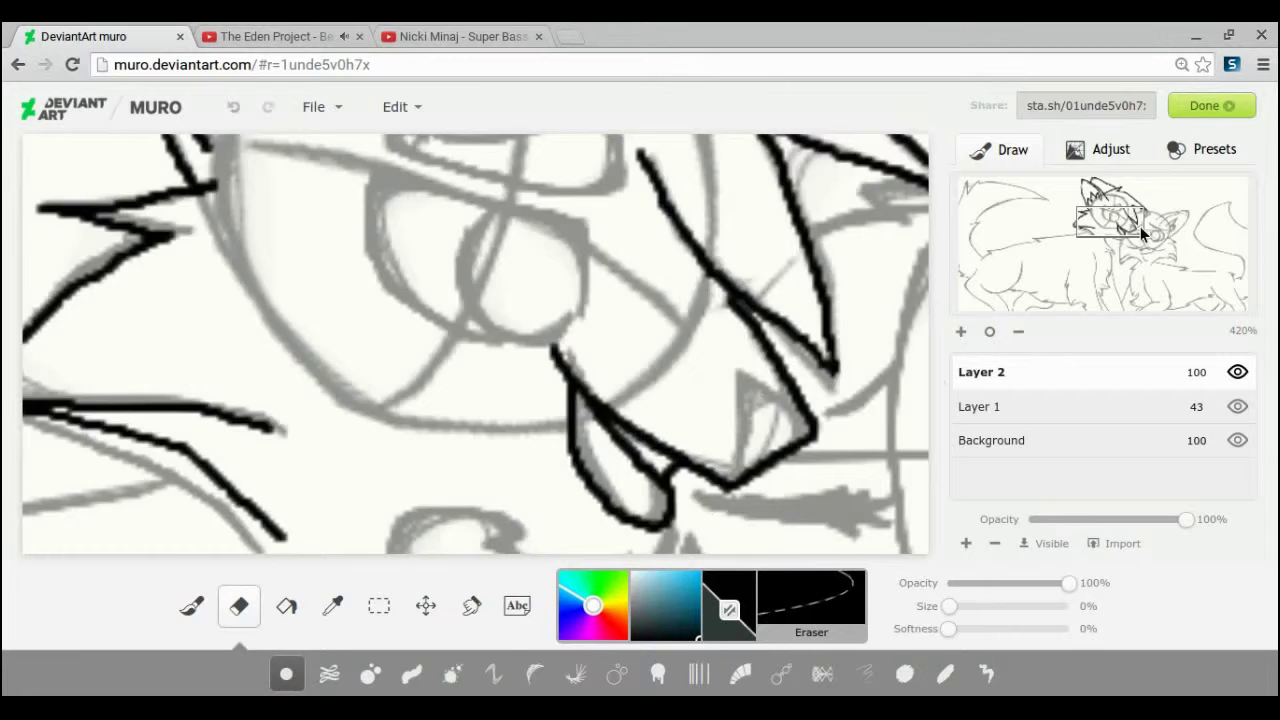
# Ink the taller fox's curled neck fur below the jaw and the jagged fur down the front of its leg.
pyautogui.moveTo(1141, 233); pyautogui.dragTo(1136, 251)
pyautogui.press('b')
pyautogui.moveTo(748, 270)
pyautogui.mouseDown()
pyautogui.moveTo(727, 335)
pyautogui.moveTo(674, 345)
pyautogui.moveTo(551, 326)
pyautogui.moveTo(515, 280)
pyautogui.moveTo(537, 451)
pyautogui.mouseUp()
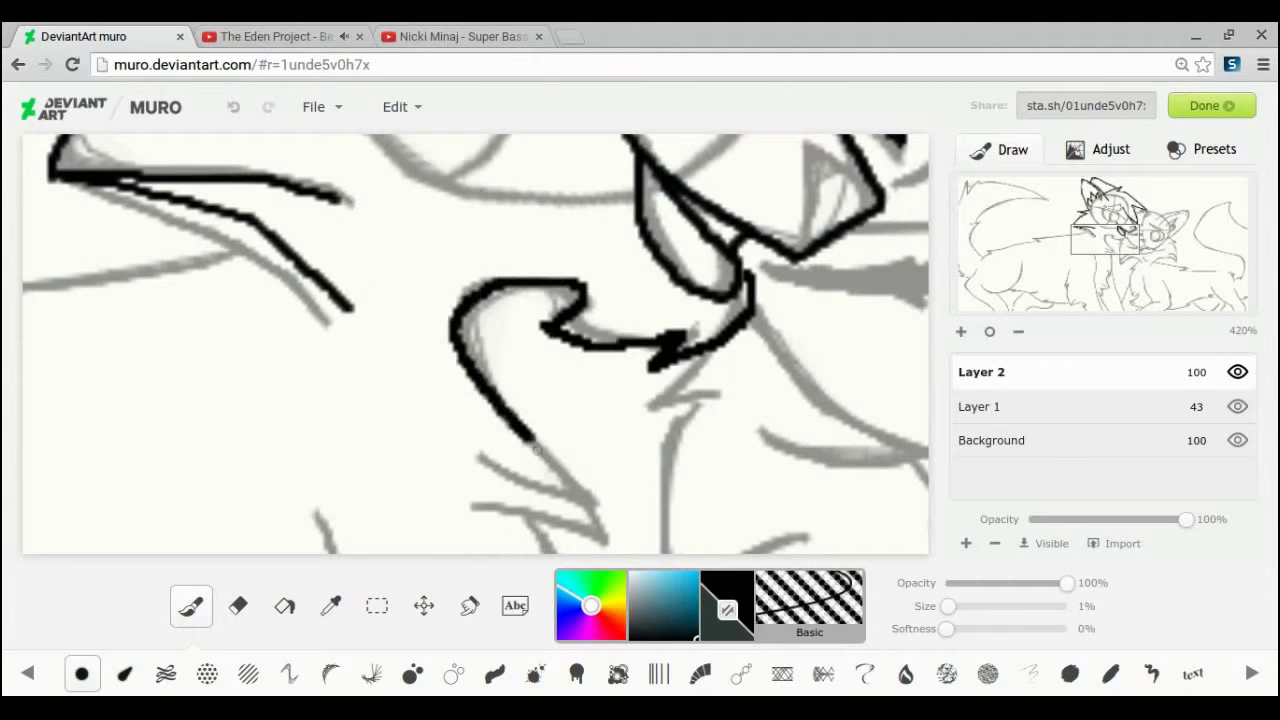
pyautogui.moveTo(1104, 245); pyautogui.dragTo(1085, 292)
pyautogui.moveTo(790, 160); pyautogui.dragTo(805, 340)
pyautogui.moveTo(700, 290)
pyautogui.mouseDown()
pyautogui.moveTo(805, 338)
pyautogui.moveTo(705, 440)
pyautogui.moveTo(640, 405)
pyautogui.mouseUp()
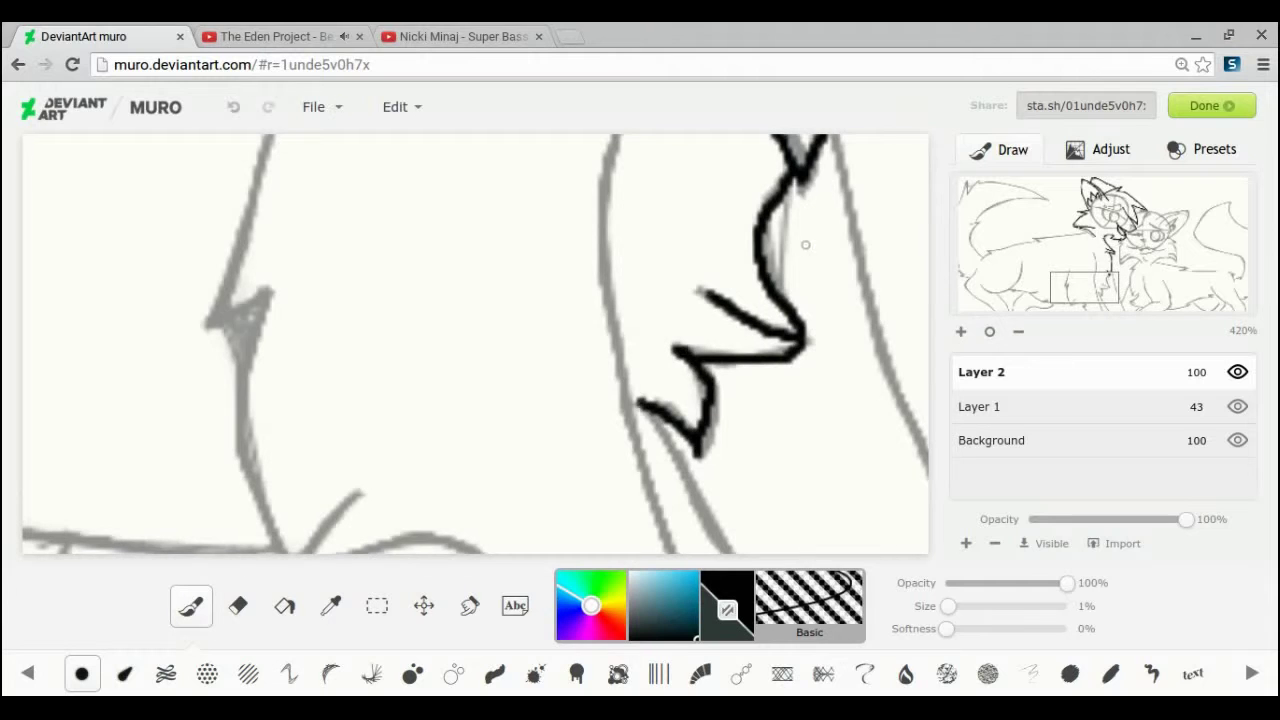
# Ink the back edge of the taller fox's front leg and the notched fur line behind the shoulder.
pyautogui.click(1023, 331)
pyautogui.click(1025, 331)
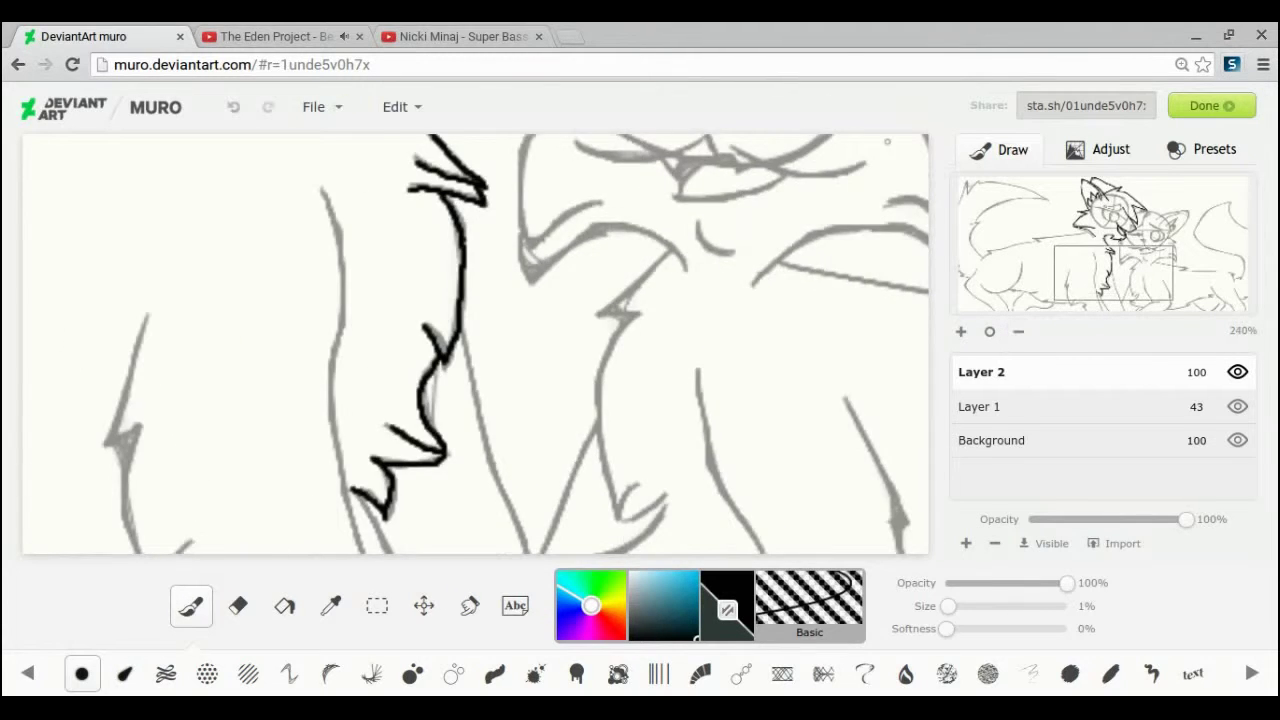
pyautogui.moveTo(1112, 274); pyautogui.dragTo(1067, 284)
pyautogui.moveTo(671, 136)
pyautogui.mouseDown()
pyautogui.moveTo(672, 346)
pyautogui.moveTo(718, 538)
pyautogui.mouseUp()
pyautogui.moveTo(473, 303); pyautogui.dragTo(446, 371)
pyautogui.click(233, 107)
pyautogui.moveTo(489, 237)
pyautogui.mouseDown()
pyautogui.moveTo(466, 288)
pyautogui.moveTo(488, 519)
pyautogui.mouseUp()
# Erase the lower part of the line behind the shoulder with a 42% eraser and re-ink it down into the fur tuft.
pyautogui.click(238, 606)
pyautogui.moveTo(949, 606); pyautogui.dragTo(1000, 606)
pyautogui.moveTo(503, 490); pyautogui.dragTo(500, 430)
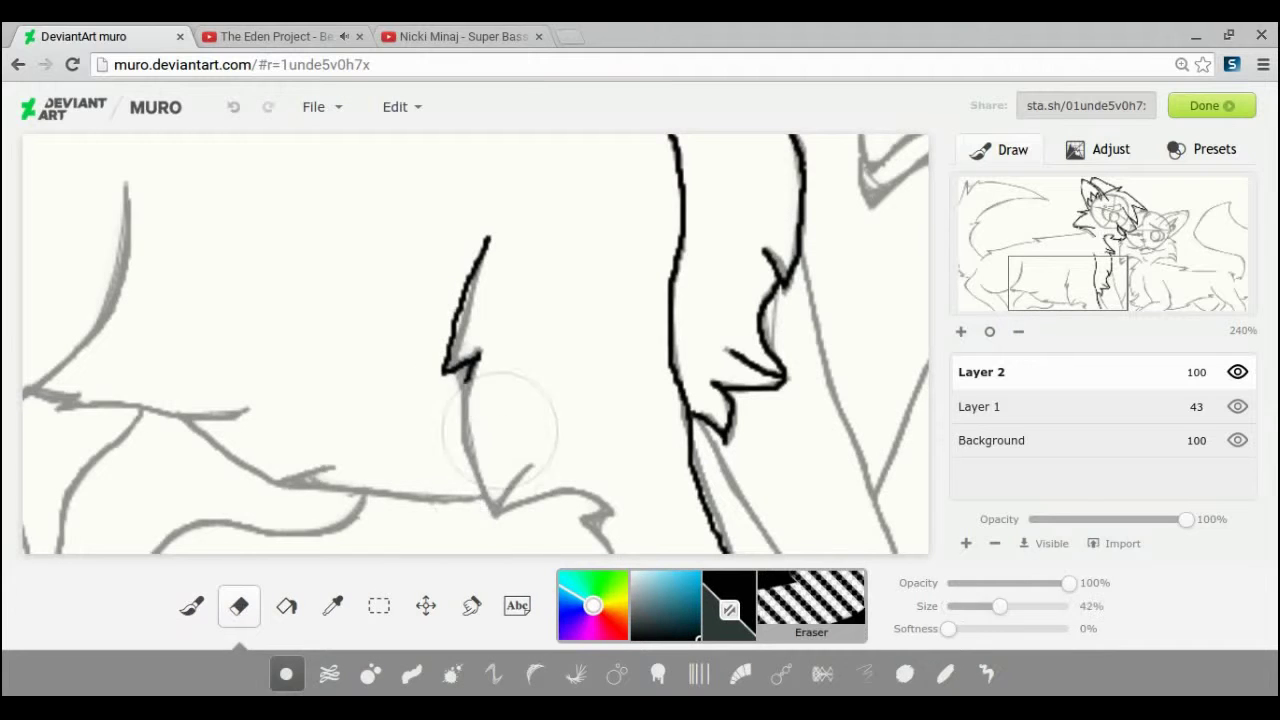
pyautogui.press('b')
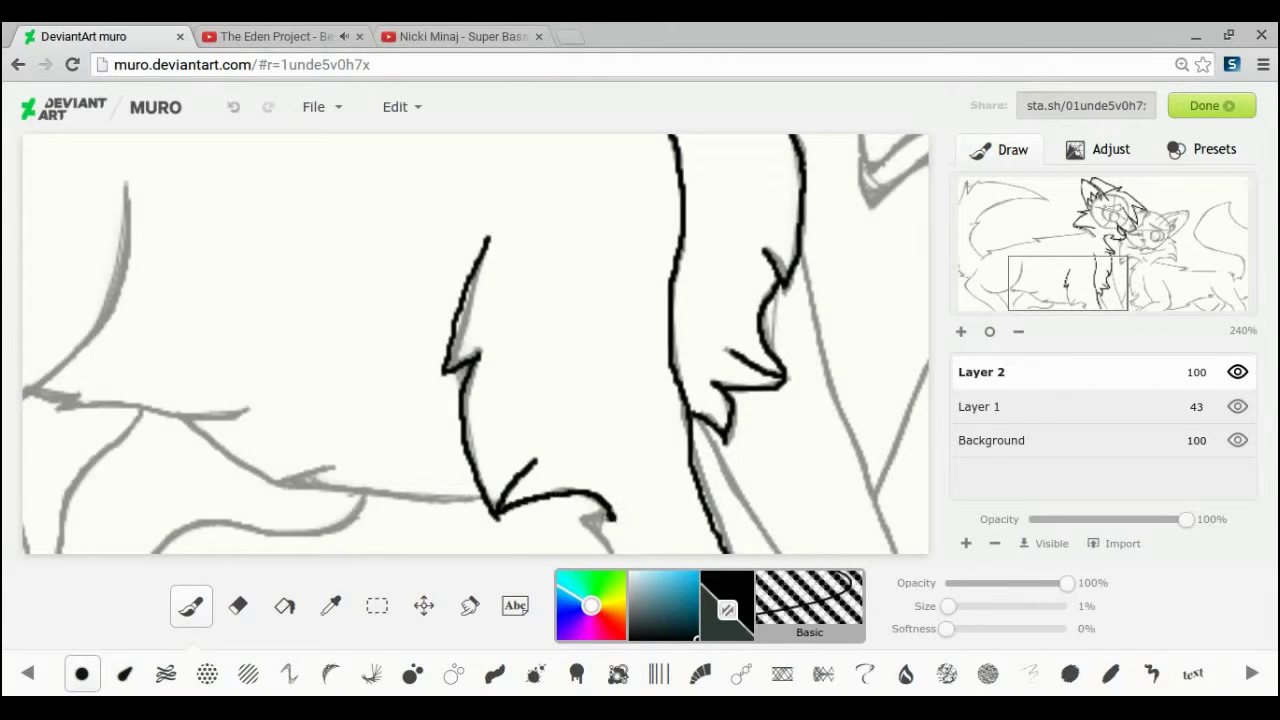
pyautogui.moveTo(612, 515); pyautogui.dragTo(605, 552)
pyautogui.press('e')
pyautogui.moveTo(502, 512); pyautogui.dragTo(495, 536)
pyautogui.press('b')
# Ink the lower contours of the taller fox's front legs and the fur line inside the shoulder.
pyautogui.moveTo(800, 232)
pyautogui.mouseDown()
pyautogui.moveTo(855, 444)
pyautogui.moveTo(906, 553)
pyautogui.mouseUp()
pyautogui.moveTo(697, 418); pyautogui.dragTo(790, 554)
pyautogui.moveTo(1058, 256); pyautogui.dragTo(1060, 256)
pyautogui.moveTo(776, 332); pyautogui.dragTo(790, 528)
# Ink the taller fox's jagged back line from the neck to the rump.
pyautogui.moveTo(1050, 248); pyautogui.dragTo(1041, 245)
pyautogui.moveTo(836, 238)
pyautogui.mouseDown()
pyautogui.moveTo(260, 326)
pyautogui.moveTo(113, 406)
pyautogui.mouseUp()
pyautogui.moveTo(1041, 245); pyautogui.dragTo(1019, 263)
pyautogui.moveTo(268, 267); pyautogui.dragTo(189, 320)
# Ink the taller fox's jagged belly line and the contours of its thigh and hind leg.
pyautogui.moveTo(1019, 263); pyautogui.dragTo(1028, 283)
pyautogui.moveTo(788, 502)
pyautogui.mouseDown()
pyautogui.moveTo(573, 486)
pyautogui.moveTo(482, 420)
pyautogui.moveTo(372, 402)
pyautogui.mouseUp()
pyautogui.click(234, 107)
pyautogui.moveTo(434, 224)
pyautogui.mouseDown()
pyautogui.moveTo(377, 297)
pyautogui.moveTo(428, 203)
pyautogui.moveTo(415, 305)
pyautogui.moveTo(362, 370)
pyautogui.moveTo(208, 418)
pyautogui.moveTo(102, 350)
pyautogui.mouseUp()
pyautogui.moveTo(13, 390); pyautogui.dragTo(215, 554)
pyautogui.moveTo(232, 419); pyautogui.dragTo(332, 556)
# Ink the taller fox's bushy tail with its jagged tip and clean up the tip with an 8% eraser.
pyautogui.moveTo(1078, 298)
pyautogui.mouseDown()
pyautogui.moveTo(955, 237)
pyautogui.moveTo(989, 225)
pyautogui.mouseUp()
pyautogui.click(1018, 332)
pyautogui.moveTo(163, 518)
pyautogui.mouseDown()
pyautogui.moveTo(82, 421)
pyautogui.moveTo(155, 316)
pyautogui.moveTo(90, 324)
pyautogui.mouseUp()
pyautogui.moveTo(119, 316)
pyautogui.mouseDown()
pyautogui.moveTo(141, 282)
pyautogui.moveTo(543, 188)
pyautogui.moveTo(412, 124)
pyautogui.mouseUp()
pyautogui.moveTo(1006, 228); pyautogui.dragTo(1006, 214)
pyautogui.moveTo(23, 288)
pyautogui.mouseDown()
pyautogui.moveTo(350, 138)
pyautogui.moveTo(447, 202)
pyautogui.mouseUp()
pyautogui.click(245, 606)
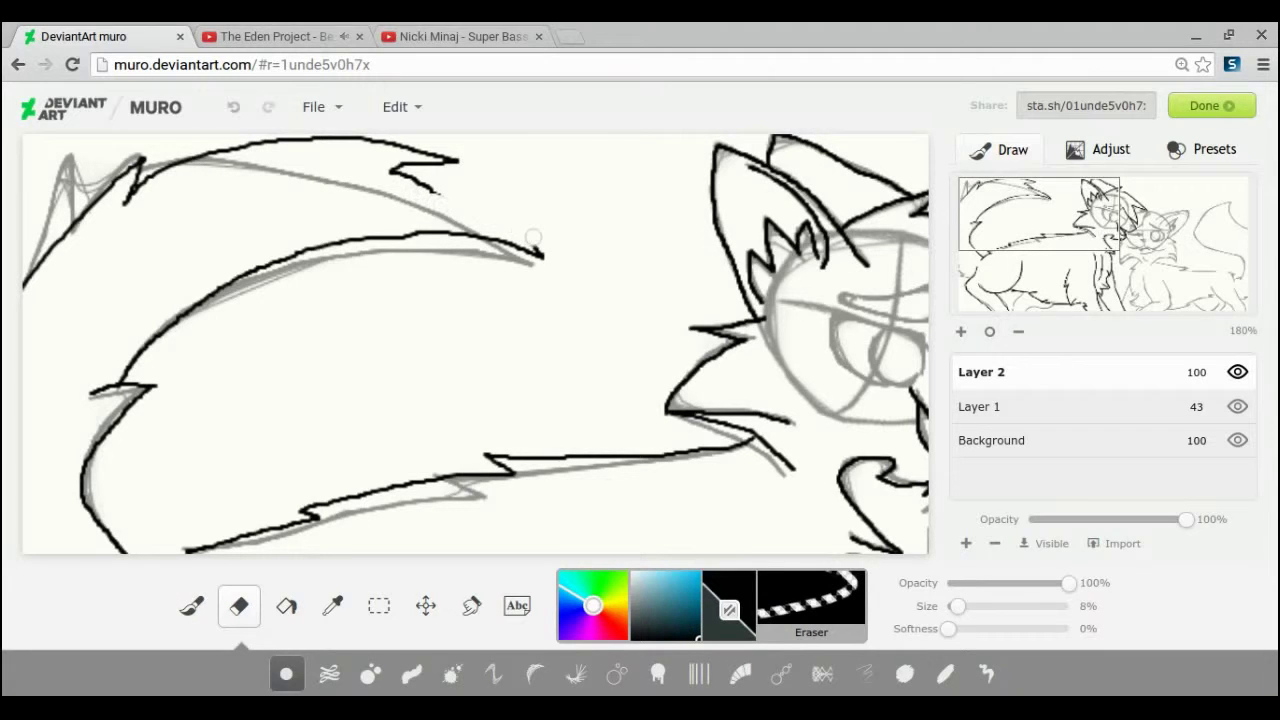
# Ink the far hind leg, the lower tail base and the fur marking on the taller fox's flank.
pyautogui.press('b')
pyautogui.scroll(-5, 475, 345)
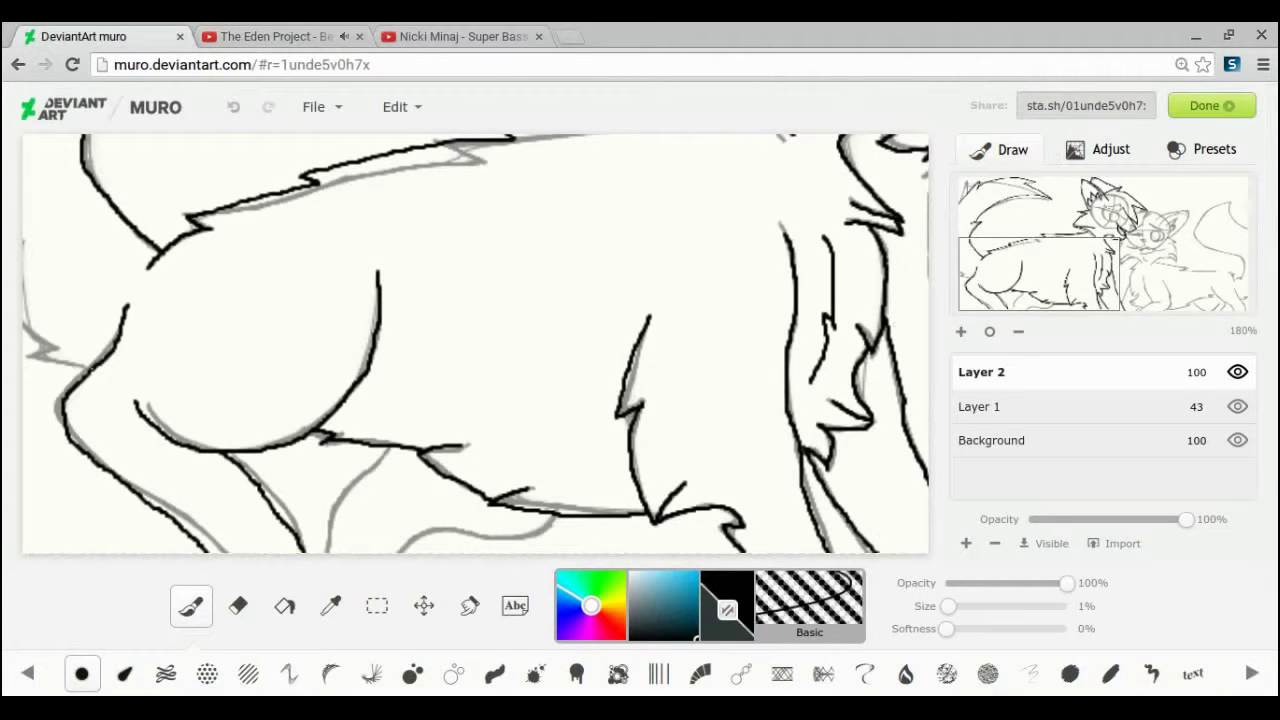
pyautogui.press('e')
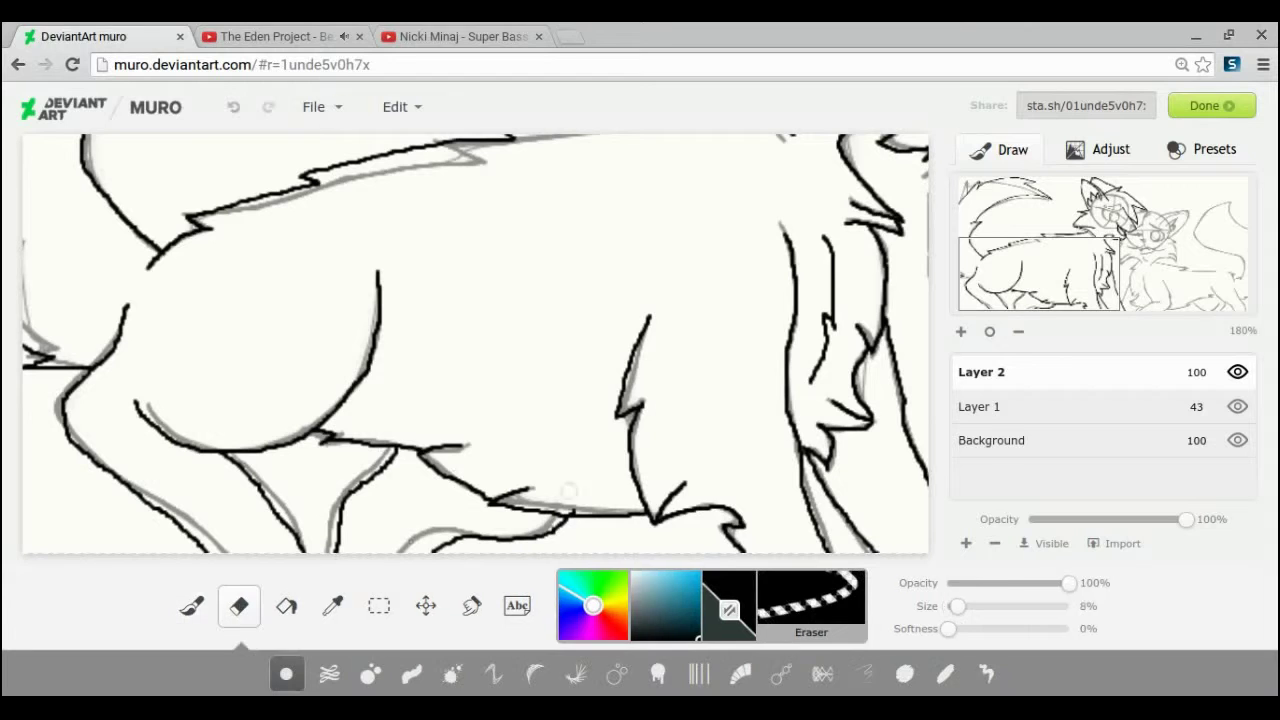
pyautogui.press('b')
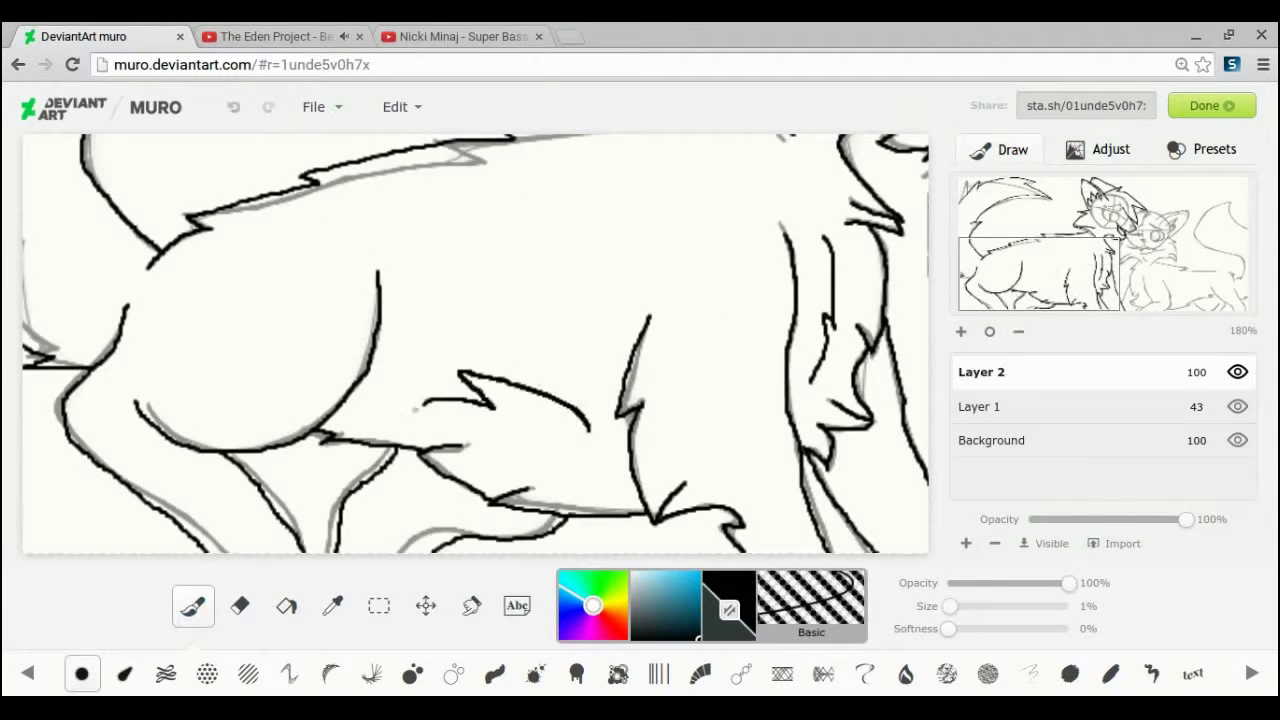
# Ink the taller fox's eyebrow and rework the short brow line between it and the muzzle.
pyautogui.moveTo(975, 305); pyautogui.dragTo(1037, 258)
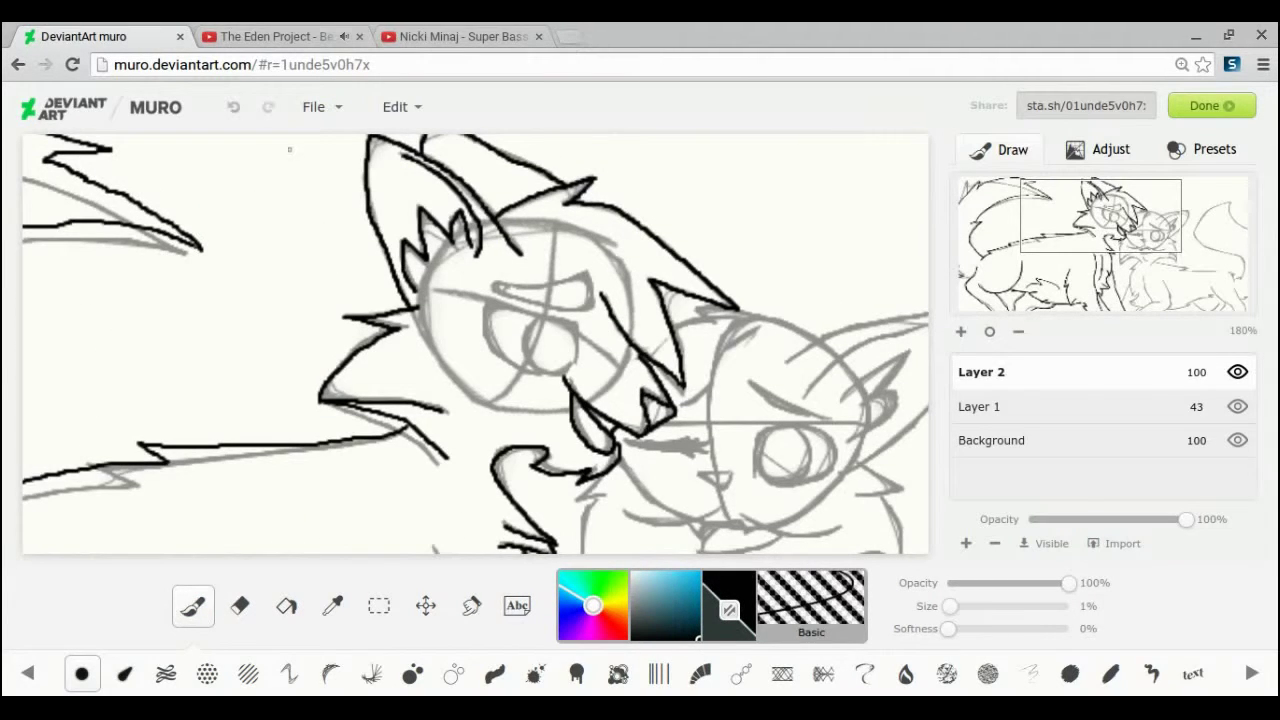
pyautogui.click(963, 334)
pyautogui.moveTo(1068, 201); pyautogui.dragTo(1091, 210)
pyautogui.moveTo(595, 297)
pyautogui.mouseDown()
pyautogui.moveTo(645, 297)
pyautogui.moveTo(595, 300)
pyautogui.mouseUp()
pyautogui.click(240, 606)
pyautogui.moveTo(773, 313); pyautogui.dragTo(788, 338)
pyautogui.click(193, 606)
pyautogui.moveTo(772, 272); pyautogui.dragTo(795, 328)
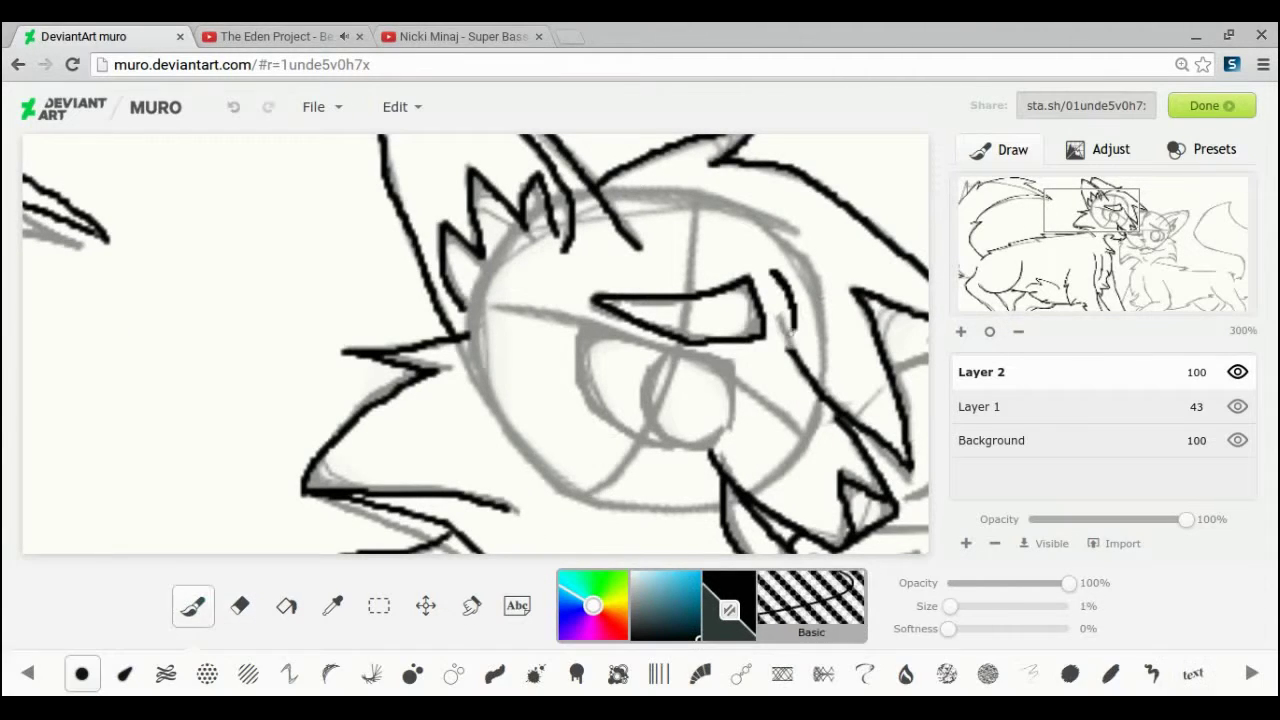
# Ink the taller fox's angular eye with a thick outline and draw the edge of its iris.
pyautogui.moveTo(739, 435)
pyautogui.mouseDown()
pyautogui.moveTo(618, 340)
pyautogui.moveTo(610, 425)
pyautogui.moveTo(676, 446)
pyautogui.moveTo(587, 409)
pyautogui.moveTo(733, 378)
pyautogui.moveTo(732, 441)
pyautogui.moveTo(622, 343)
pyautogui.moveTo(668, 446)
pyautogui.mouseUp()
pyautogui.hotkey('ctrl', 'z')
pyautogui.press('e')
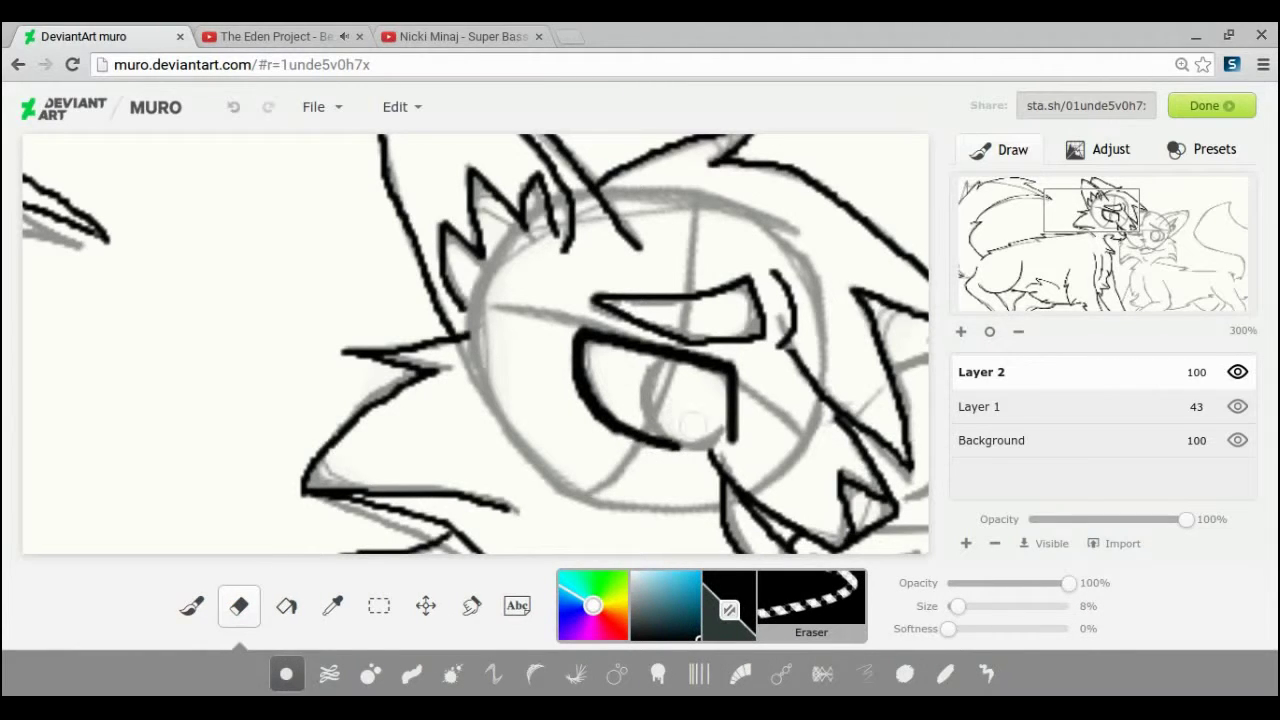
pyautogui.press('b')
# Ink the smaller cat's ear with its inner tufts and the fur on top of its head.
pyautogui.moveTo(1092, 211); pyautogui.dragTo(1152, 229)
pyautogui.moveTo(528, 305)
pyautogui.mouseDown()
pyautogui.moveTo(812, 222)
pyautogui.moveTo(686, 452)
pyautogui.moveTo(653, 470)
pyautogui.mouseUp()
pyautogui.moveTo(556, 366); pyautogui.dragTo(704, 239)
pyautogui.moveTo(618, 369)
pyautogui.mouseDown()
pyautogui.moveTo(666, 377)
pyautogui.moveTo(638, 433)
pyautogui.mouseUp()
pyautogui.hotkey('ctrl', 'z')
pyautogui.moveTo(452, 212)
pyautogui.mouseDown()
pyautogui.moveTo(587, 264)
pyautogui.moveTo(472, 219)
pyautogui.moveTo(345, 238)
pyautogui.mouseUp()
# Ink the smaller cat's cheek sides and the curved lower edges of its chest ruff.
pyautogui.moveTo(1109, 224); pyautogui.dragTo(1152, 247)
pyautogui.moveTo(629, 249)
pyautogui.mouseDown()
pyautogui.moveTo(657, 274)
pyautogui.moveTo(626, 313)
pyautogui.moveTo(645, 410)
pyautogui.mouseUp()
pyautogui.moveTo(700, 470)
pyautogui.mouseDown()
pyautogui.moveTo(455, 507)
pyautogui.moveTo(184, 470)
pyautogui.mouseUp()
pyautogui.moveTo(280, 408)
pyautogui.mouseDown()
pyautogui.moveTo(195, 460)
pyautogui.moveTo(218, 313)
pyautogui.moveTo(166, 318)
pyautogui.moveTo(218, 313)
pyautogui.mouseUp()
# Erase and re-ink the arched lower edges of the smaller cat's chest ruff, setting the eraser size to 2%.
pyautogui.moveTo(1109, 267); pyautogui.dragTo(1132, 267)
pyautogui.click(240, 606)
pyautogui.moveTo(567, 304); pyautogui.dragTo(482, 244)
pyautogui.moveTo(640, 322); pyautogui.dragTo(758, 250)
pyautogui.click(205, 618)
pyautogui.moveTo(560, 318); pyautogui.dragTo(420, 270)
pyautogui.click(239, 606)
pyautogui.moveTo(958, 607); pyautogui.dragTo(951, 608)
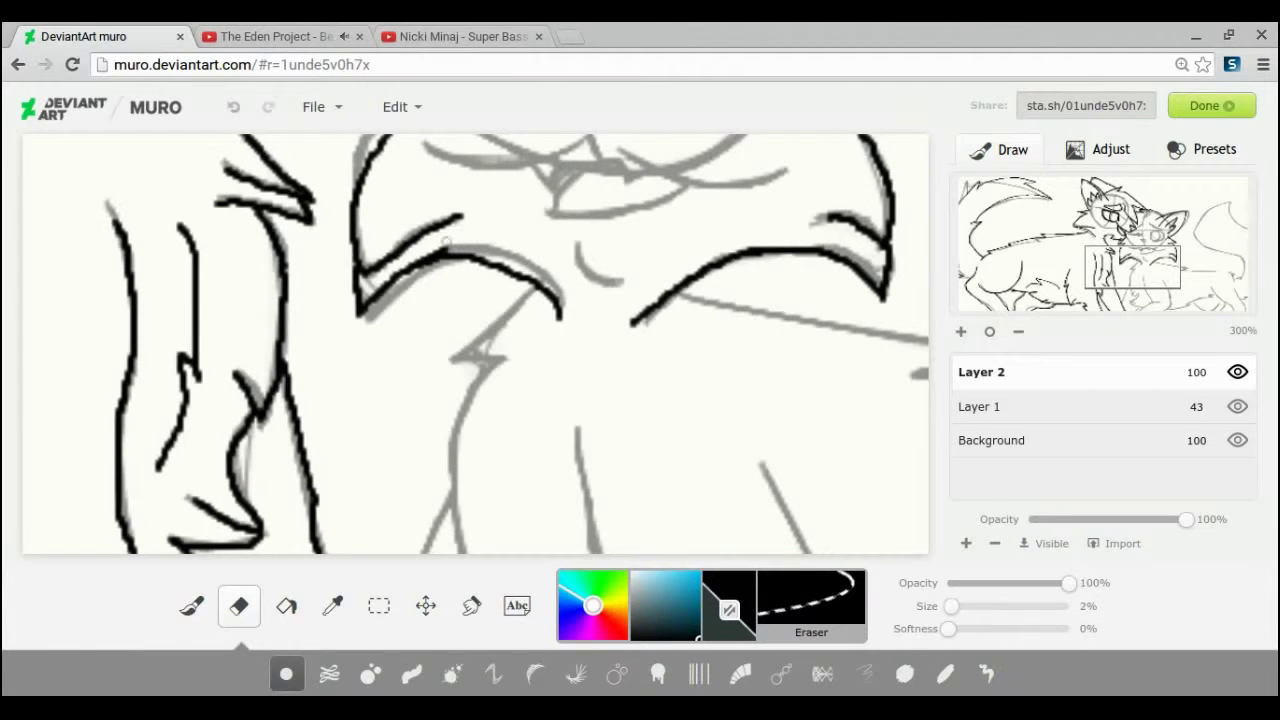
# Ink the jagged fur along the front edge of the smaller cat's chest and front leg.
pyautogui.click(192, 606)
pyautogui.moveTo(540, 287); pyautogui.dragTo(432, 361)
pyautogui.moveTo(432, 361)
pyautogui.mouseDown()
pyautogui.moveTo(488, 376)
pyautogui.moveTo(453, 530)
pyautogui.mouseUp()
pyautogui.moveTo(453, 530); pyautogui.dragTo(470, 510)
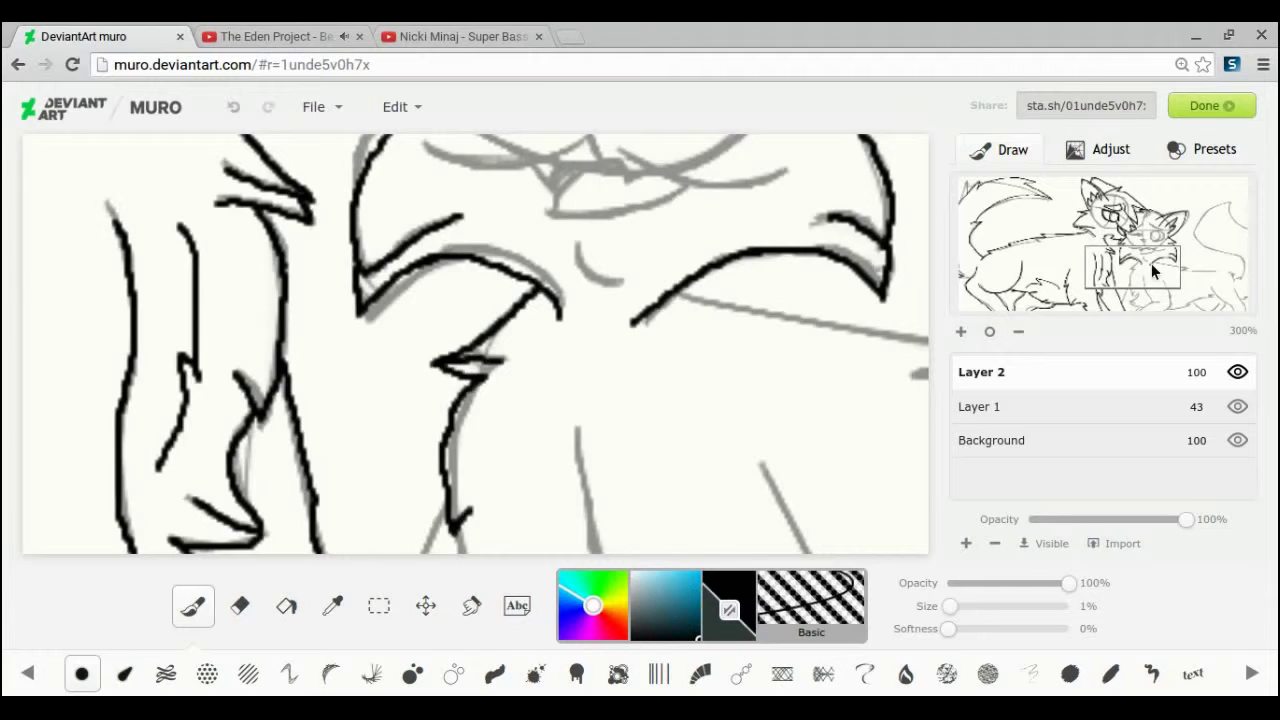
pyautogui.moveTo(1154, 271); pyautogui.dragTo(1147, 290)
pyautogui.moveTo(363, 376)
pyautogui.mouseDown()
pyautogui.moveTo(345, 450)
pyautogui.moveTo(440, 496)
pyautogui.mouseUp()
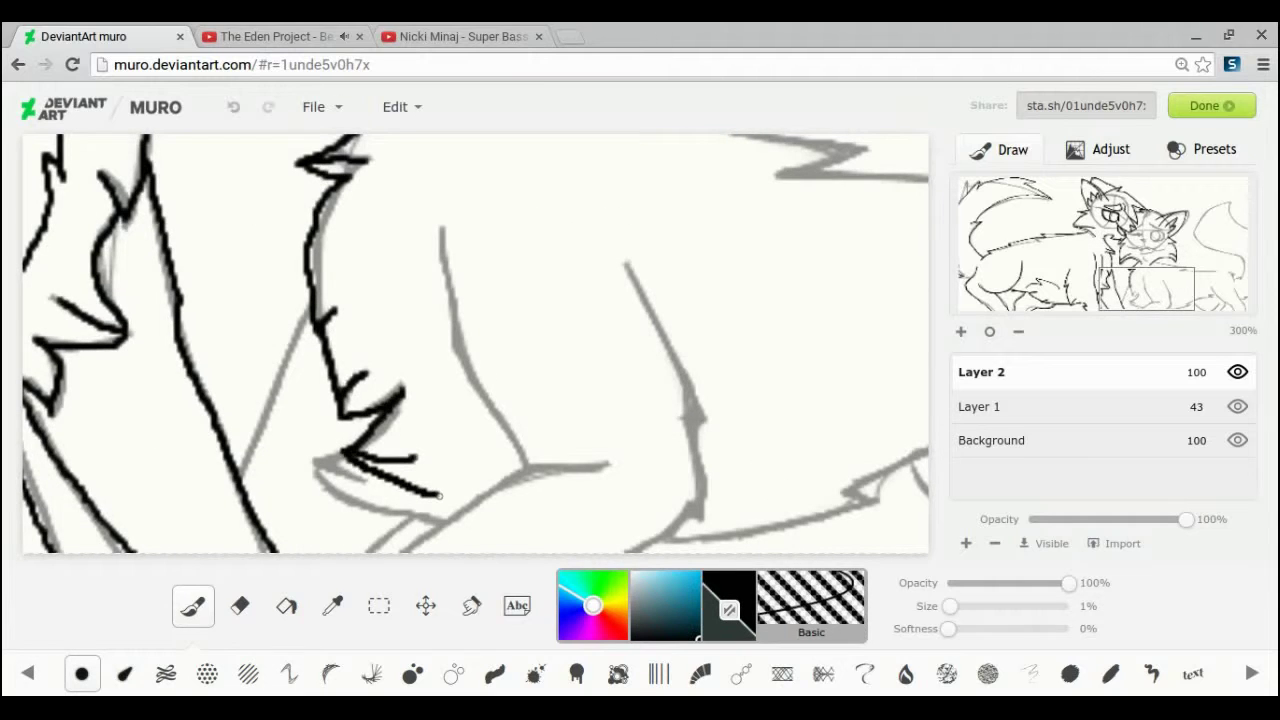
pyautogui.moveTo(441, 218)
pyautogui.mouseDown()
pyautogui.moveTo(456, 335)
pyautogui.moveTo(527, 468)
pyautogui.mouseUp()
pyautogui.click(234, 107)
# Ink the remaining contours of the smaller cat's front legs and erase the stray end of the leg fur.
pyautogui.moveTo(1147, 290); pyautogui.dragTo(1137, 290)
pyautogui.moveTo(707, 466)
pyautogui.mouseDown()
pyautogui.moveTo(668, 467)
pyautogui.moveTo(486, 552)
pyautogui.mouseUp()
pyautogui.moveTo(720, 258)
pyautogui.mouseDown()
pyautogui.moveTo(818, 432)
pyautogui.moveTo(730, 552)
pyautogui.mouseUp()
pyautogui.moveTo(528, 494); pyautogui.dragTo(472, 552)
pyautogui.click(240, 605)
pyautogui.moveTo(349, 442); pyautogui.dragTo(336, 474)
pyautogui.click(193, 605)
# Ink the smaller cat's back line, belly line and the upper contours of its hind leg.
pyautogui.moveTo(1185, 284); pyautogui.dragTo(1190, 259)
pyautogui.moveTo(133, 369)
pyautogui.mouseDown()
pyautogui.moveTo(555, 428)
pyautogui.moveTo(895, 505)
pyautogui.mouseUp()
pyautogui.scroll(-3, 834, 320)
pyautogui.hscroll(1, 834, 320)
pyautogui.moveTo(808, 325); pyautogui.dragTo(915, 552)
pyautogui.moveTo(577, 320); pyautogui.dragTo(820, 552)
pyautogui.moveTo(160, 550)
pyautogui.mouseDown()
pyautogui.moveTo(610, 436)
pyautogui.moveTo(645, 400)
pyautogui.mouseUp()
# Ink the lower contours of the smaller cat's legs over the sketch.
pyautogui.click(237, 607)
pyautogui.click(191, 602)
pyautogui.moveTo(426, 480); pyautogui.dragTo(536, 552)
pyautogui.moveTo(663, 478); pyautogui.dragTo(588, 552)
pyautogui.moveTo(721, 485); pyautogui.dragTo(702, 525)
# Move the Nicki Minaj video's browser tab ahead of the other music video and return to the drawing.
pyautogui.moveTo(460, 37); pyautogui.dragTo(285, 37)
pyautogui.click(72, 30)
# Ink the smaller cat's curved tail up to its pointed tip and add the short line at its hindquarters.
pyautogui.moveTo(1197, 290); pyautogui.dragTo(1199, 262)
pyautogui.moveTo(816, 502)
pyautogui.mouseDown()
pyautogui.moveTo(853, 292)
pyautogui.moveTo(455, 136)
pyautogui.mouseUp()
pyautogui.click(1190, 217)
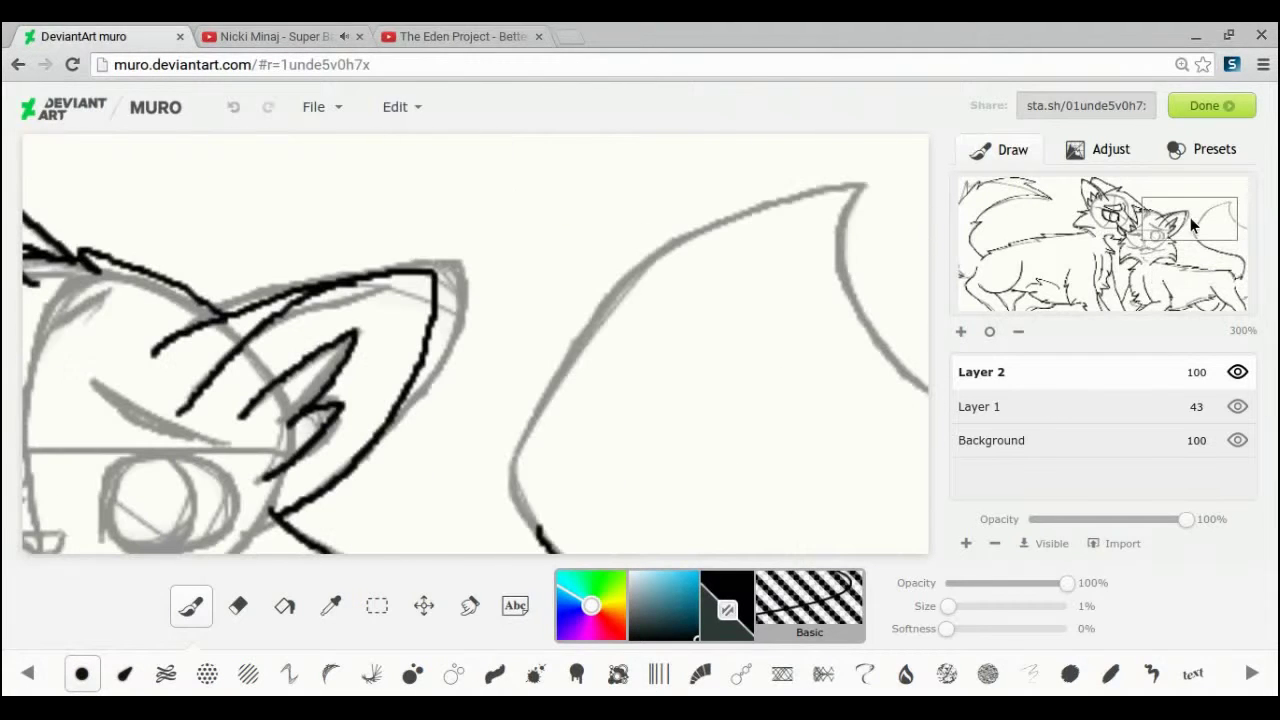
pyautogui.moveTo(514, 500)
pyautogui.mouseDown()
pyautogui.moveTo(702, 224)
pyautogui.moveTo(834, 287)
pyautogui.moveTo(927, 389)
pyautogui.mouseUp()
pyautogui.click(1199, 273)
pyautogui.click(1199, 287)
pyautogui.moveTo(866, 452); pyautogui.dragTo(926, 448)
# Ink a thick tapered eyebrow above the smaller cat's open eye and trim its inner end with the eraser.
pyautogui.click(1138, 230)
pyautogui.moveTo(585, 298); pyautogui.dragTo(709, 344)
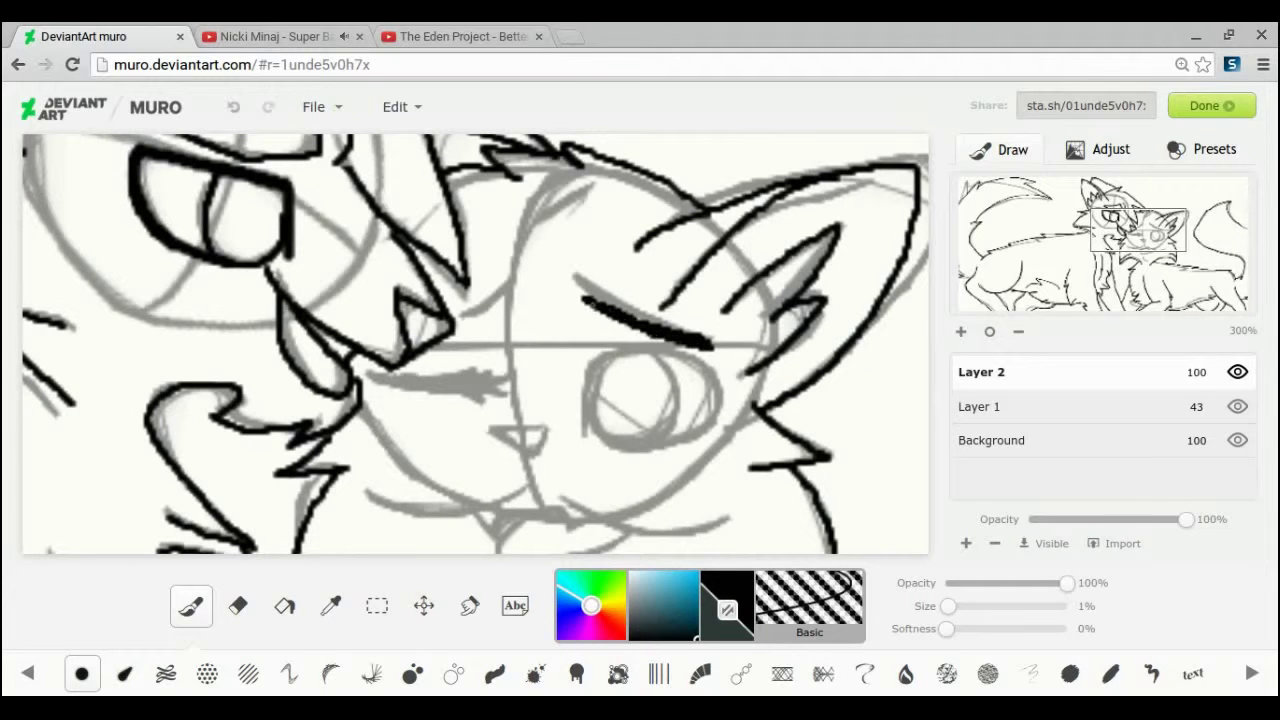
pyautogui.press('e')
pyautogui.moveTo(586, 299)
pyautogui.mouseDown()
pyautogui.moveTo(711, 346)
pyautogui.moveTo(594, 299)
pyautogui.mouseUp()
pyautogui.press('b')
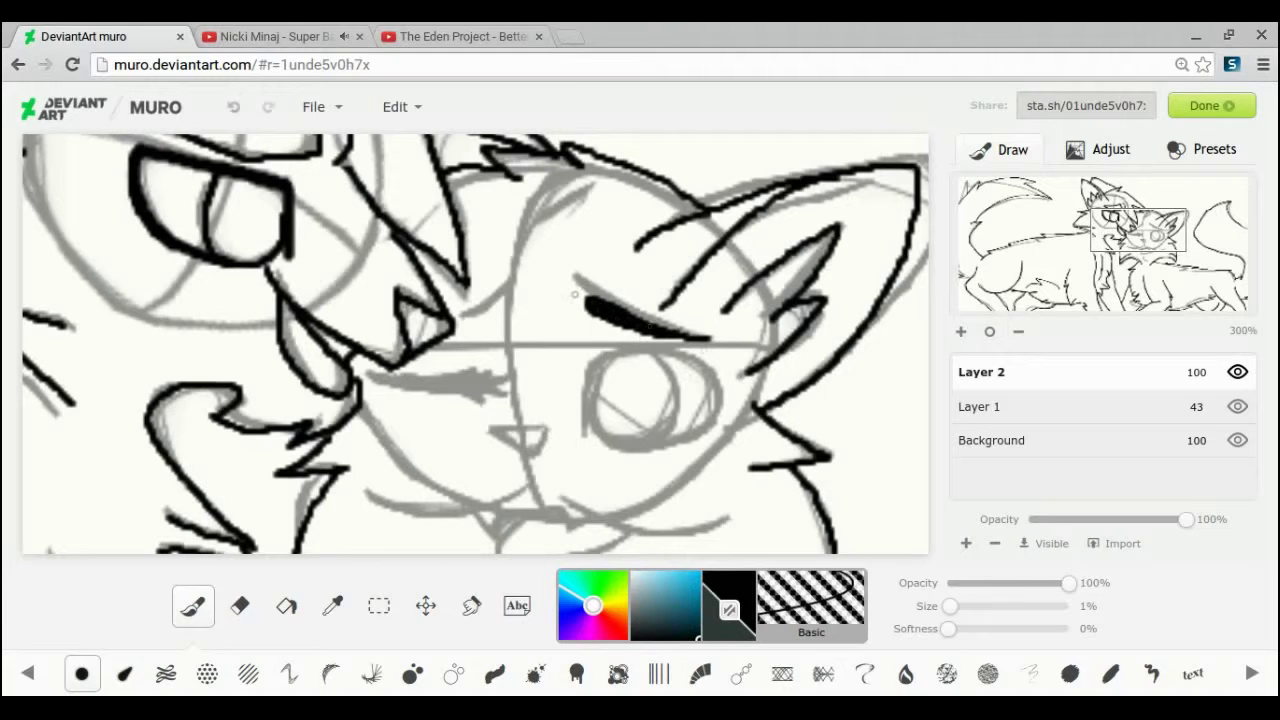
# Ink the smaller cat's second eyebrow and the thick outline and lashes of its open eye.
pyautogui.moveTo(584, 436)
pyautogui.mouseDown()
pyautogui.moveTo(640, 348)
pyautogui.moveTo(722, 438)
pyautogui.moveTo(614, 452)
pyautogui.moveTo(650, 348)
pyautogui.moveTo(722, 430)
pyautogui.moveTo(608, 452)
pyautogui.moveTo(718, 384)
pyautogui.moveTo(706, 452)
pyautogui.mouseUp()
pyautogui.hotkey('ctrl', 'z')
pyautogui.press('e')
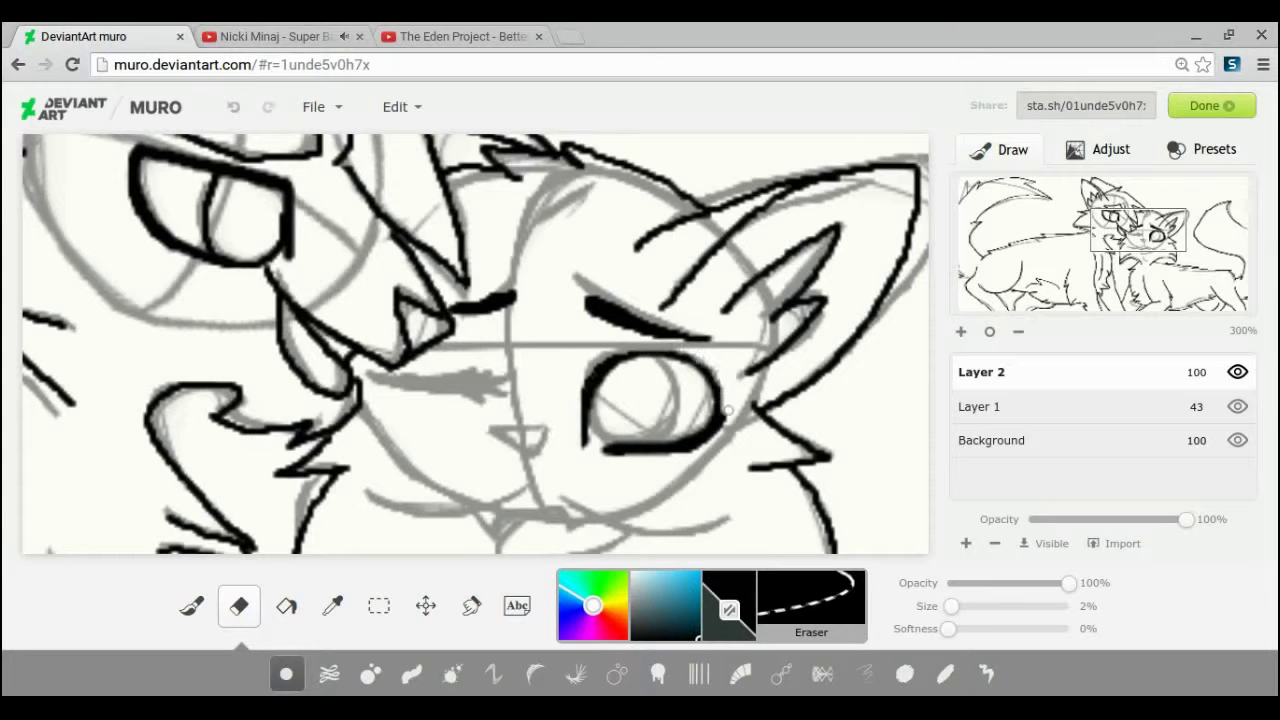
pyautogui.press('b')
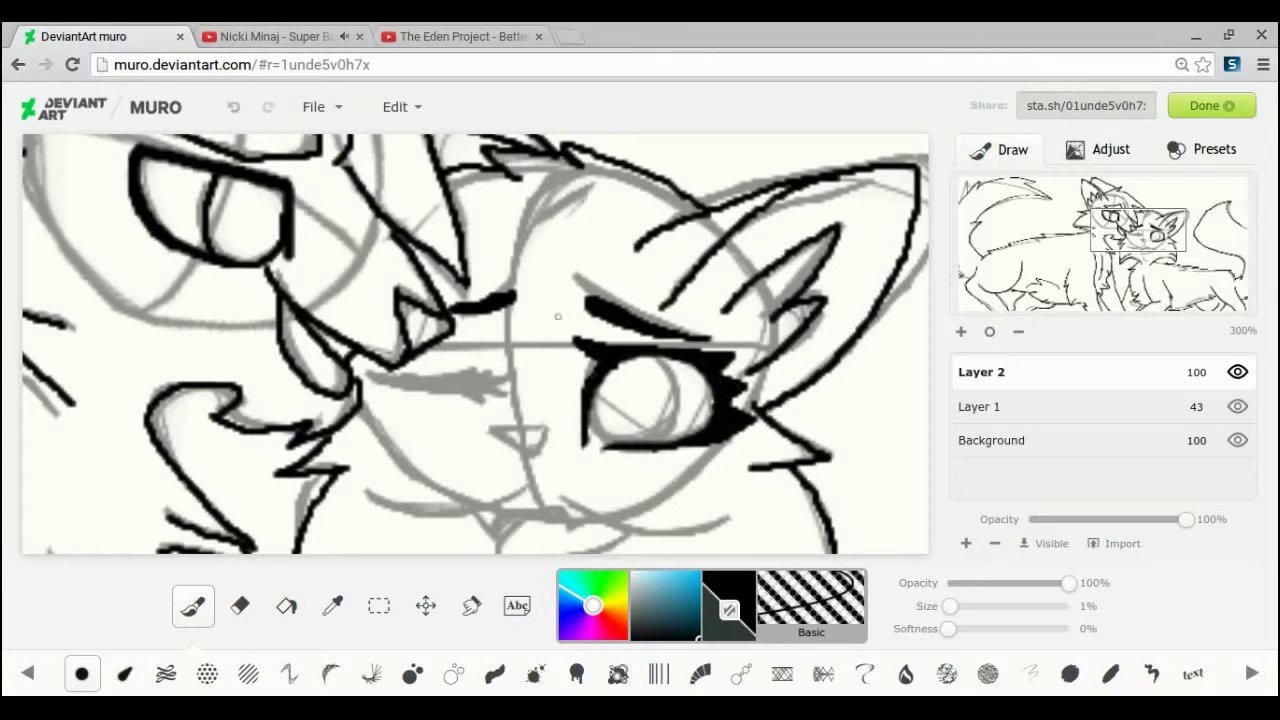
# Fill the inner corner of the smaller cat's open eye black, extend its corner lash and ink the iris.
pyautogui.click(286, 606)
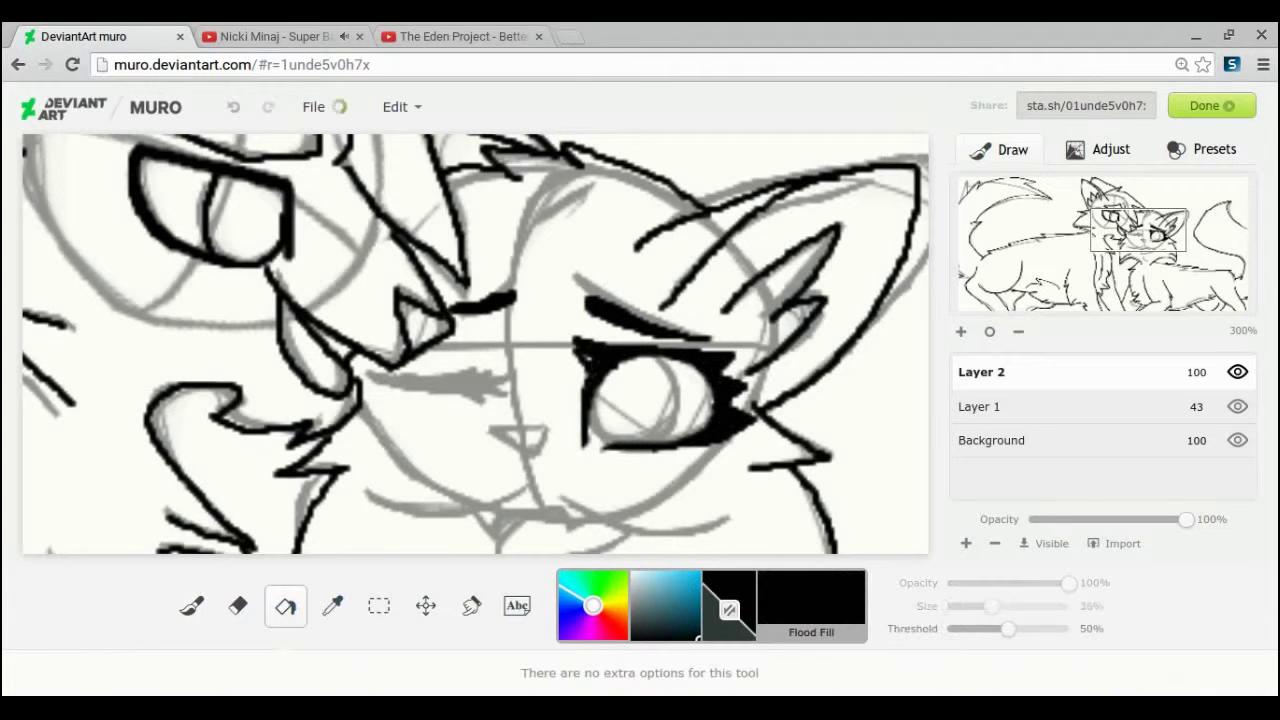
pyautogui.press('b')
pyautogui.click(236, 106)
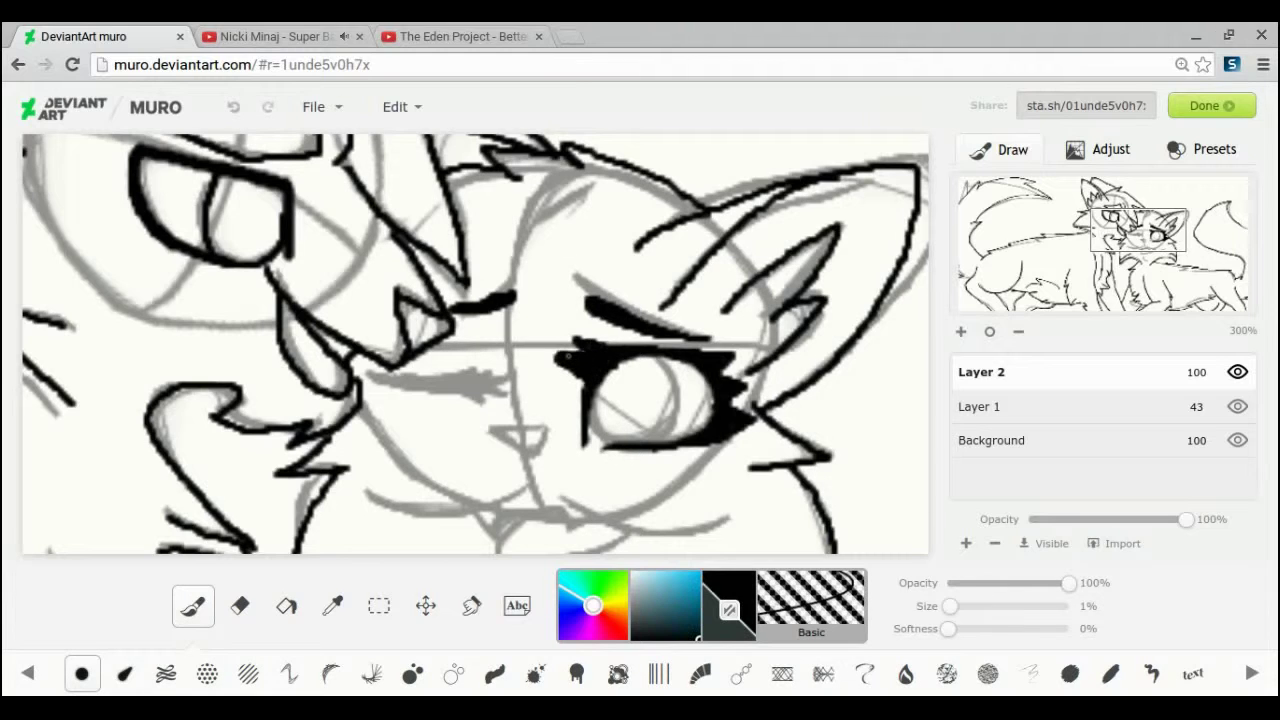
pyautogui.press('e')
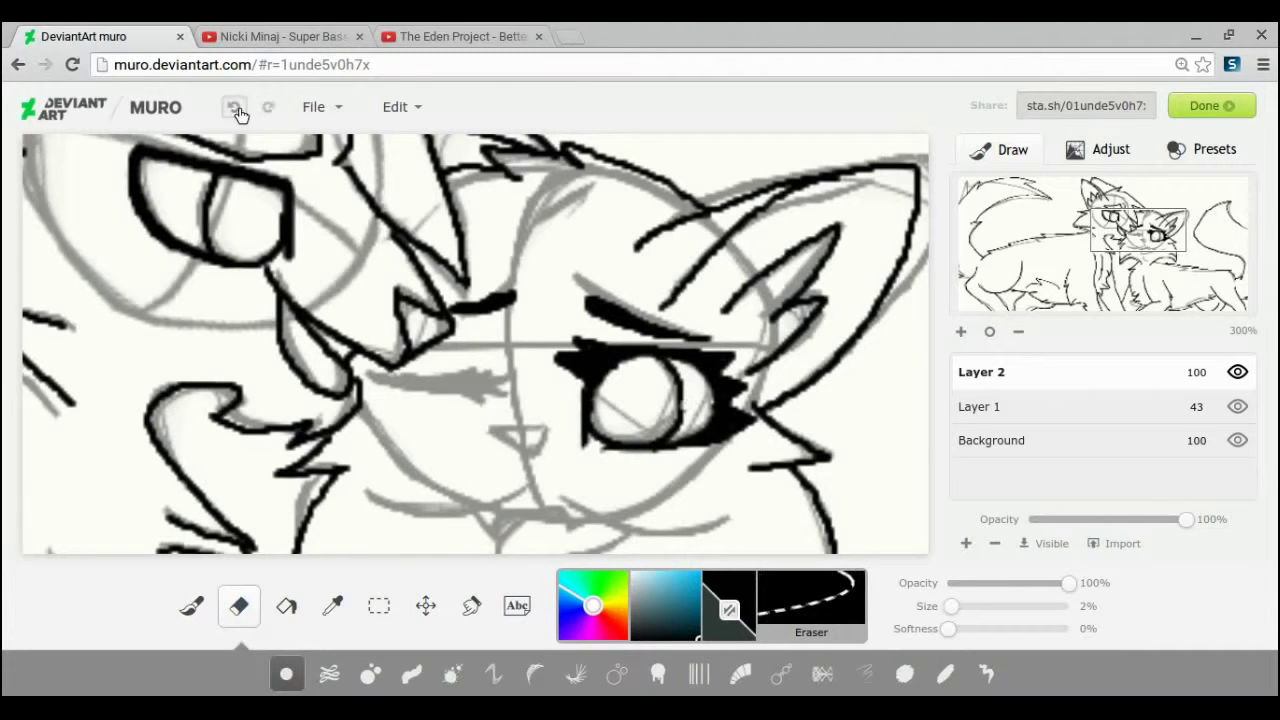
# Ink the smaller cat's closed eye as a thick line with lash strokes above it.
pyautogui.press('b')
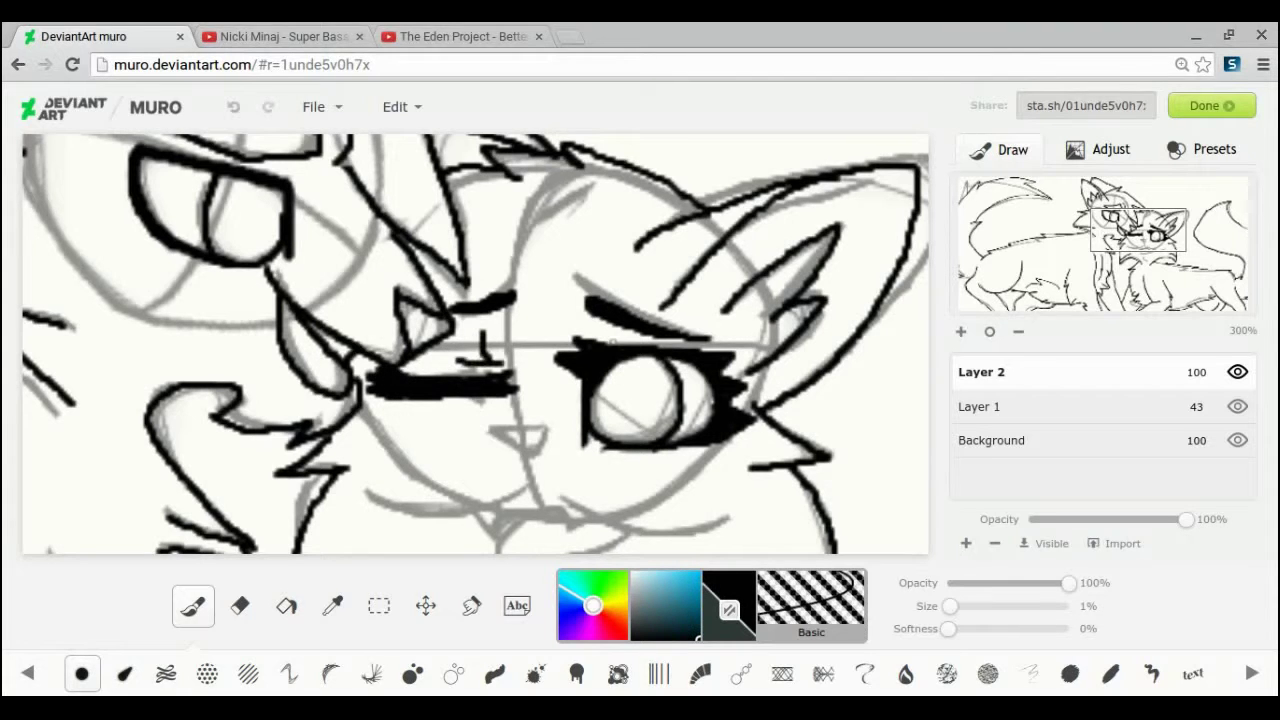
pyautogui.moveTo(480, 319); pyautogui.dragTo(484, 339)
pyautogui.click(278, 37)
pyautogui.click(257, 600)
pyautogui.click(90, 37)
# Ink the smaller cat's nose, forehead fur mark and curved mouth with an open lower lip.
pyautogui.moveTo(488, 429); pyautogui.dragTo(492, 433)
pyautogui.moveTo(562, 197); pyautogui.dragTo(536, 298)
pyautogui.moveTo(1138, 230); pyautogui.dragTo(1127, 258)
pyautogui.moveTo(632, 217)
pyautogui.mouseDown()
pyautogui.moveTo(468, 237)
pyautogui.moveTo(481, 241)
pyautogui.mouseUp()
pyautogui.moveTo(651, 222); pyautogui.dragTo(829, 241)
pyautogui.moveTo(741, 254); pyautogui.dragTo(646, 291)
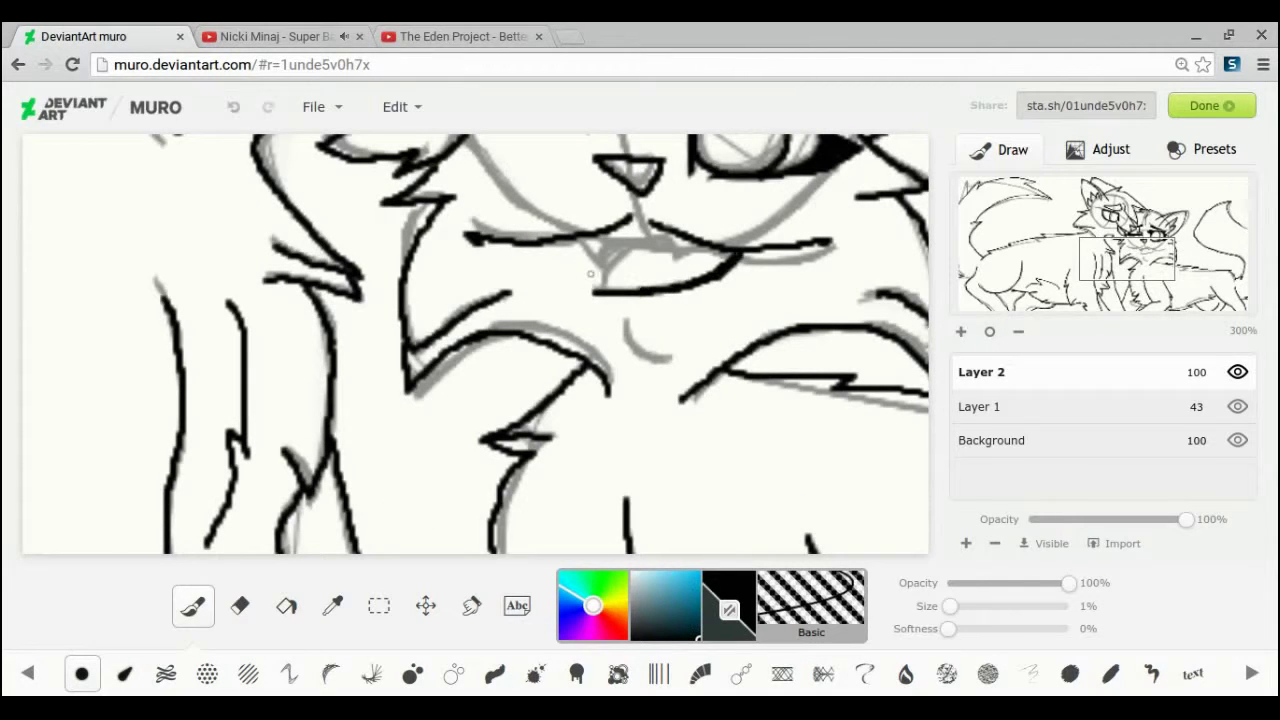
# Ink the smaller cat's two fangs and curved chin line, cleaning up the mouth with the eraser.
pyautogui.hotkey('ctrl', 'z')
pyautogui.click(240, 606)
pyautogui.moveTo(712, 220); pyautogui.dragTo(699, 232)
pyautogui.click(193, 606)
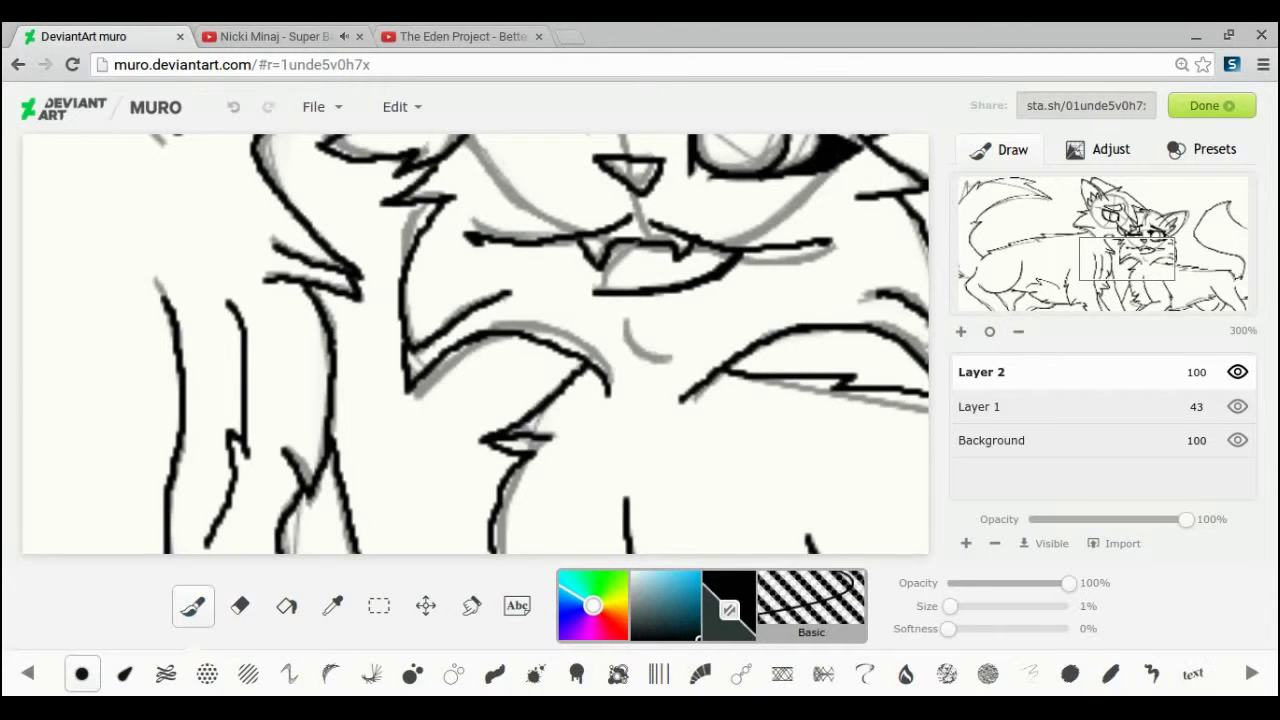
pyautogui.click(238, 112)
pyautogui.moveTo(626, 314); pyautogui.dragTo(673, 361)
pyautogui.click(235, 107)
# Lower Layer 1's opacity to 1 to view the full line art without the sketch, and reselect Layer 2.
pyautogui.moveTo(1140, 258)
pyautogui.mouseDown()
pyautogui.moveTo(1226, 270)
pyautogui.moveTo(1146, 246)
pyautogui.mouseUp()
pyautogui.click(993, 332)
pyautogui.click(980, 406)
pyautogui.moveTo(1095, 519)
pyautogui.mouseDown()
pyautogui.moveTo(1043, 519)
pyautogui.moveTo(990, 497)
pyautogui.mouseUp()
pyautogui.click(990, 373)
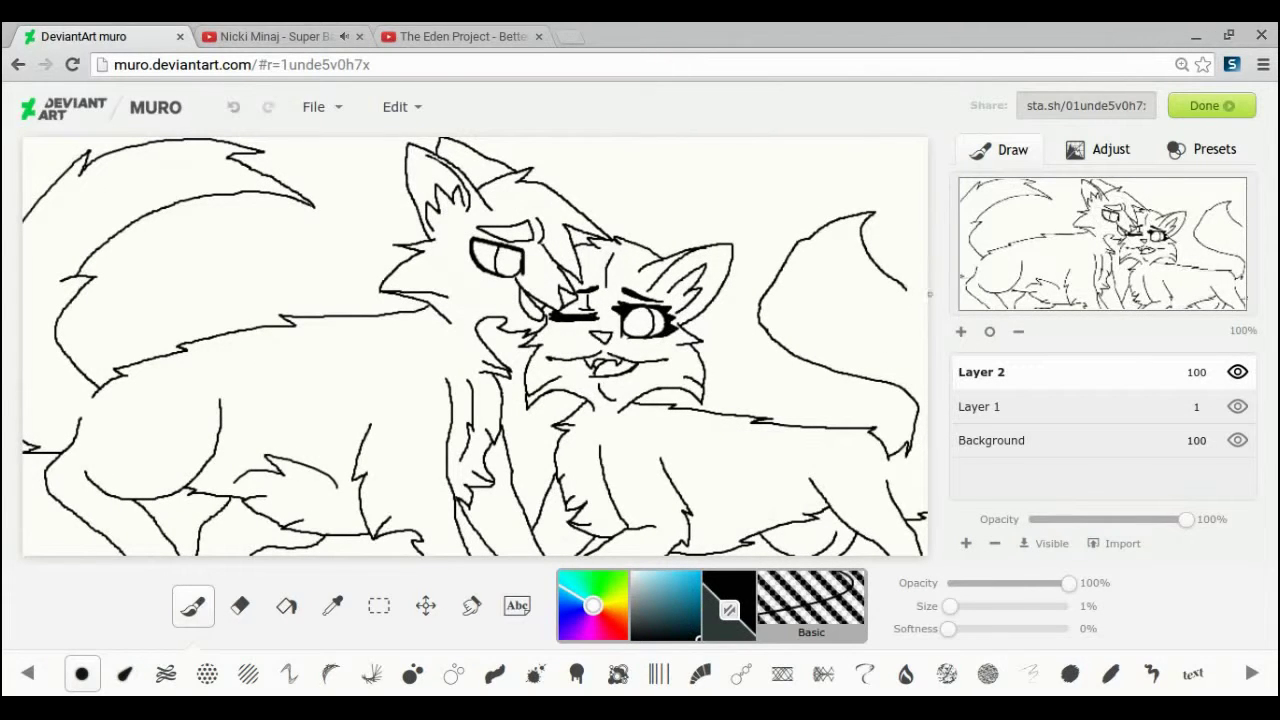
# Restore Layer 1's opacity to 100 and erase its entire sketch with an enlarged eraser.
pyautogui.click(370, 607)
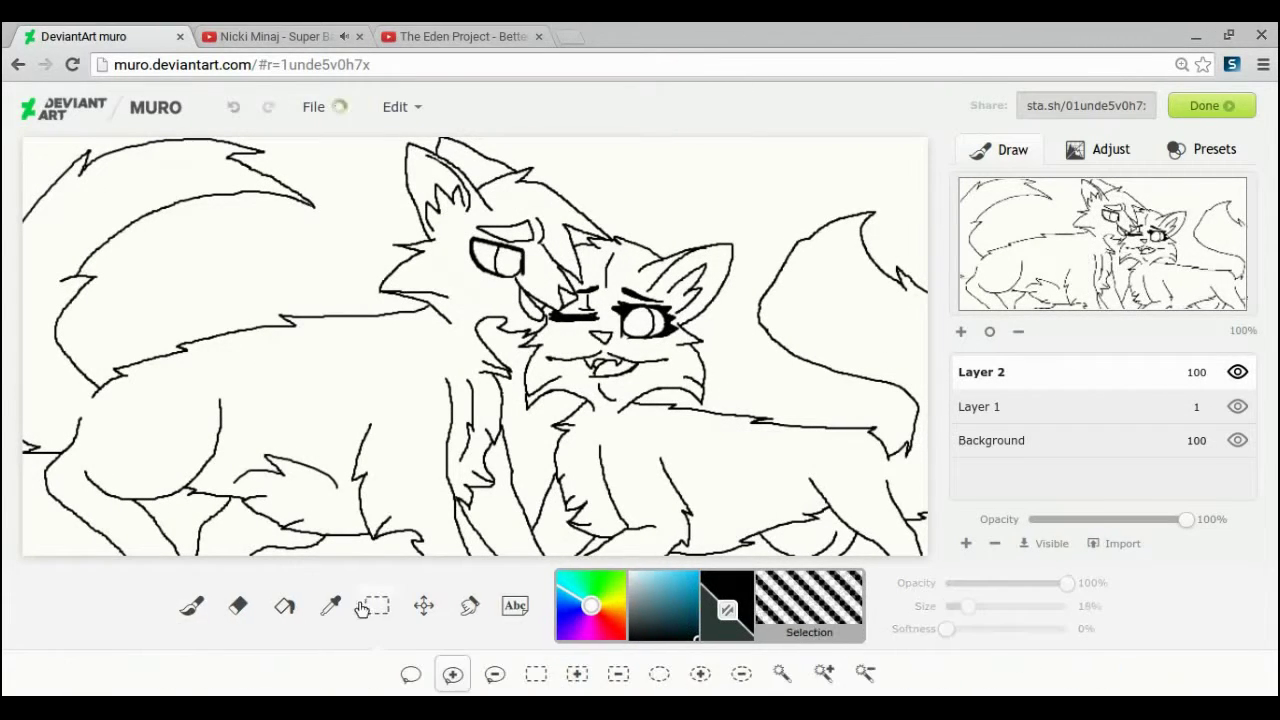
pyautogui.click(1237, 372)
pyautogui.click(1150, 407)
pyautogui.moveTo(1032, 519); pyautogui.dragTo(1188, 519)
pyautogui.click(241, 607)
pyautogui.moveTo(949, 606); pyautogui.dragTo(1069, 606)
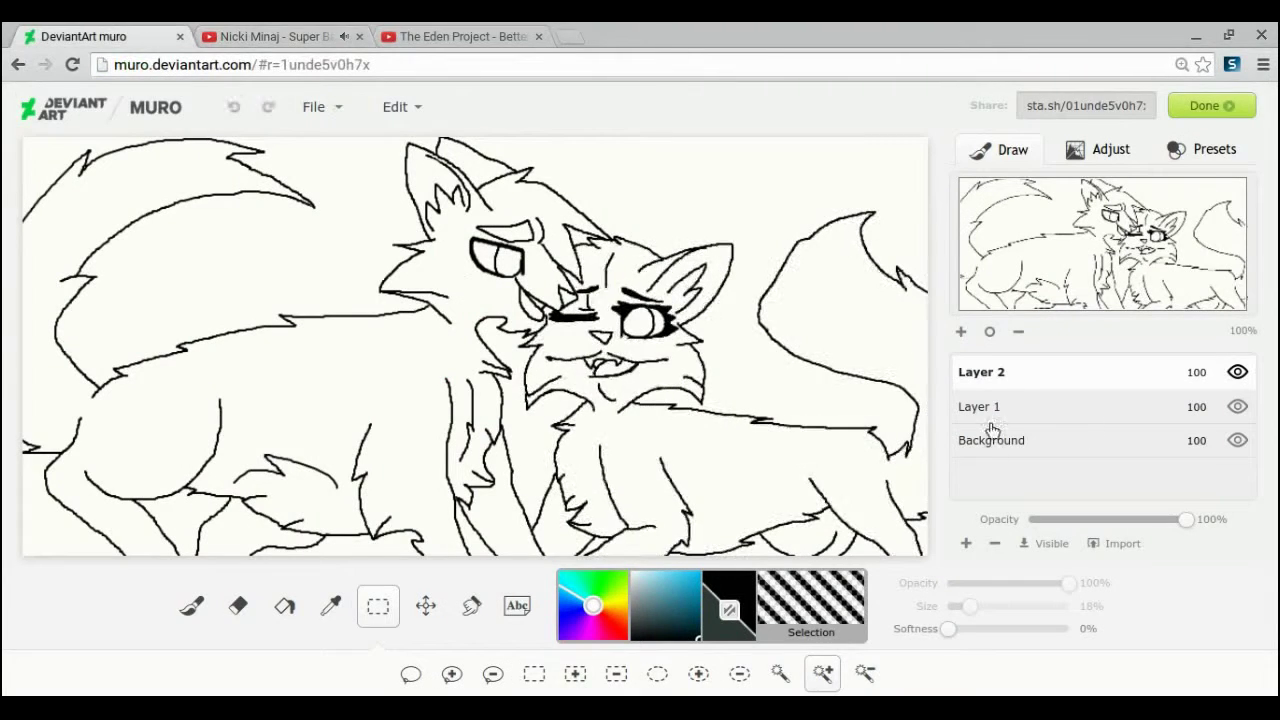
# Select the empty background around both animals on Layer 2 with the additive magic wand, including the enclosed gaps.
pyautogui.click(520, 429)
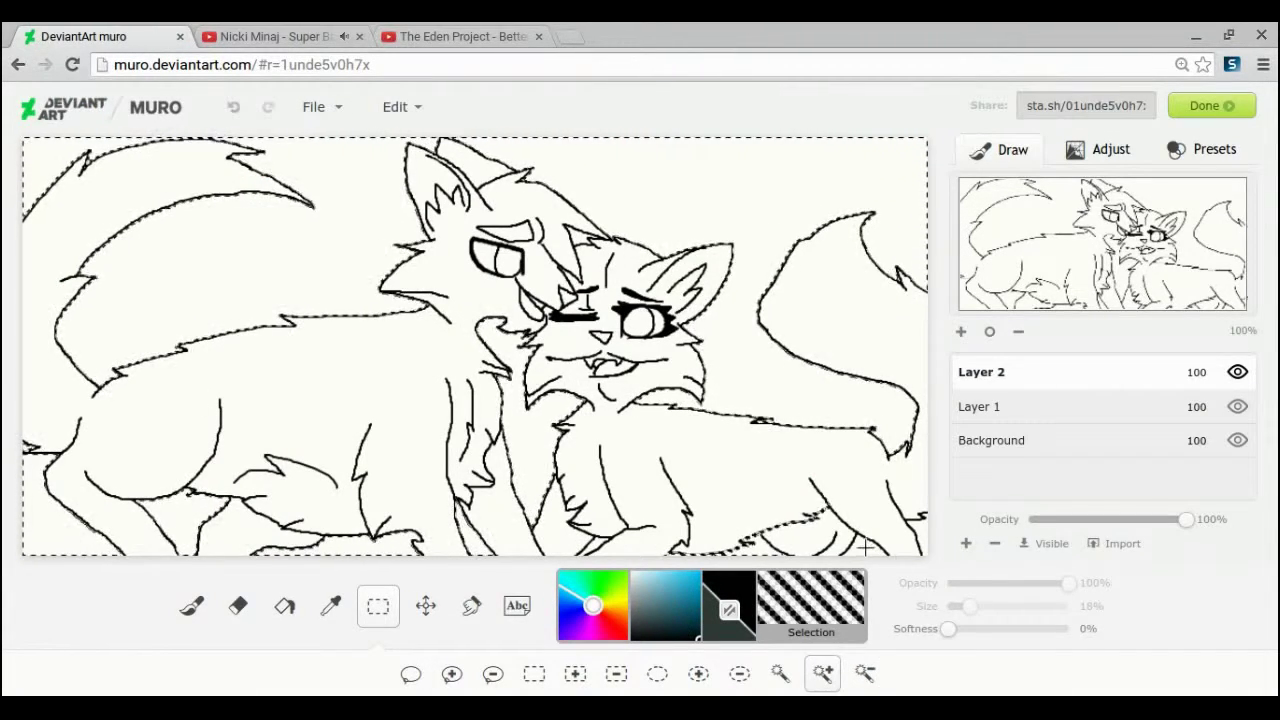
pyautogui.click(960, 331)
pyautogui.click(960, 333)
pyautogui.click(1158, 293)
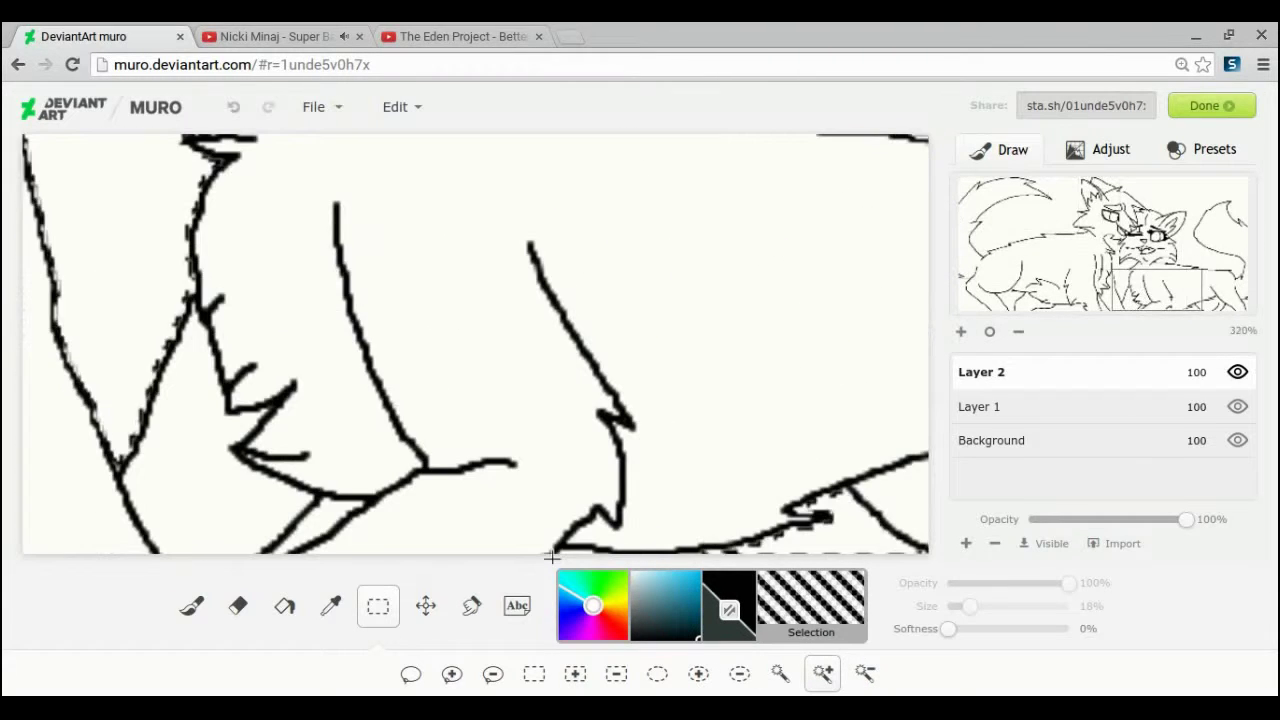
pyautogui.click(1210, 293)
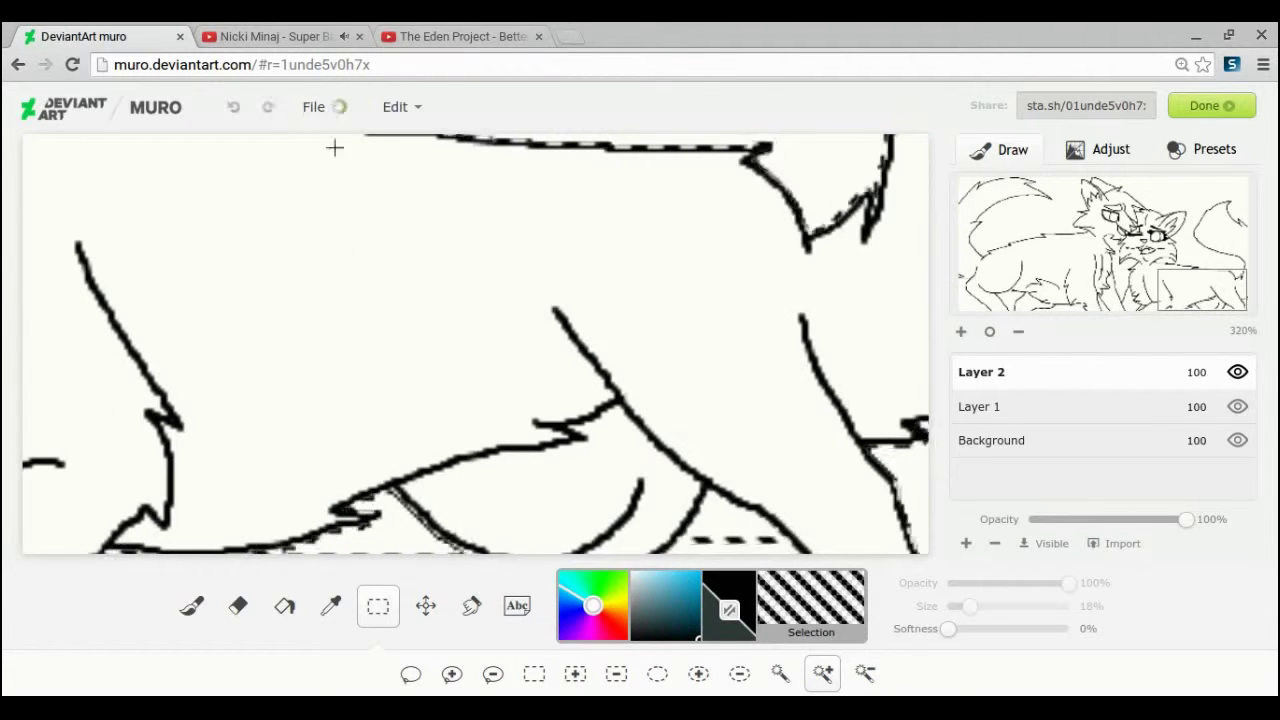
# Add a new layer above Layer 2 and start painting the selected background dark teal with a brush at size 100%.
pyautogui.click(990, 331)
pyautogui.click(966, 543)
pyautogui.click(698, 611)
pyautogui.click(192, 606)
pyautogui.moveTo(970, 606); pyautogui.dragTo(1275, 632)
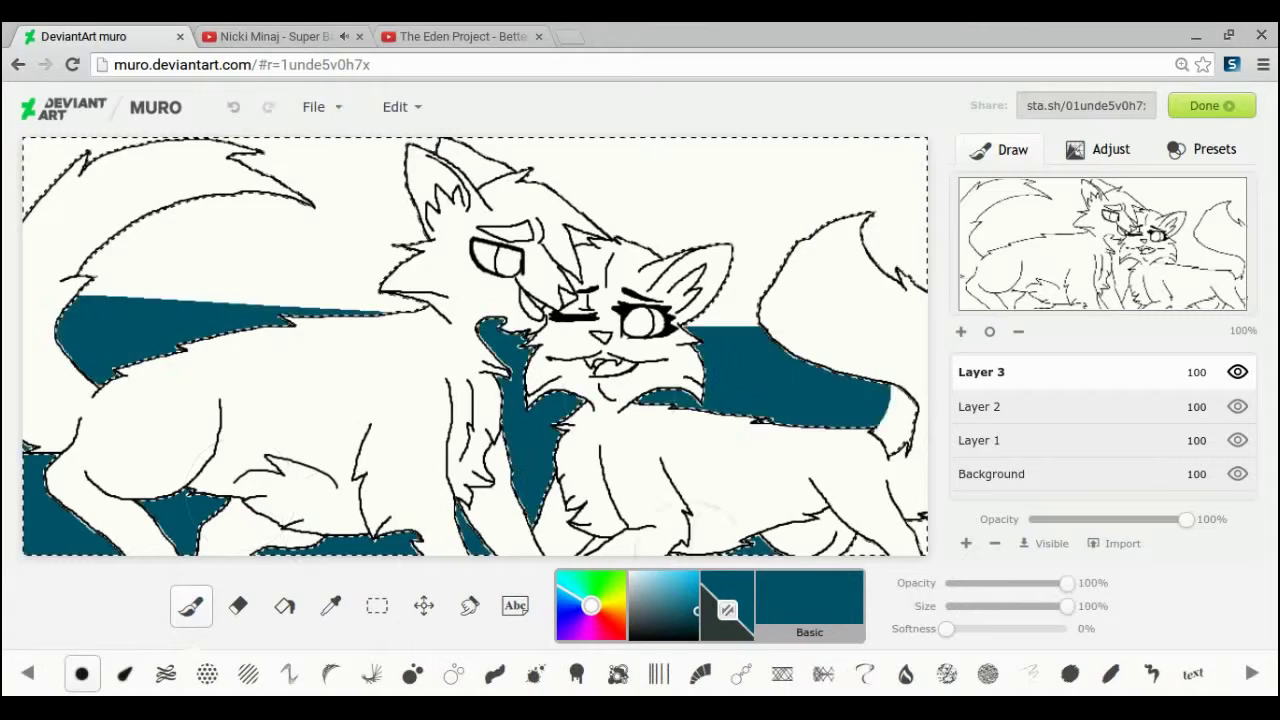
pyautogui.click(1012, 408)
pyautogui.click(377, 606)
pyautogui.click(276, 37)
pyautogui.click(240, 577)
pyautogui.click(98, 37)
# Paint the whole selected background dark teal on Layer 3 with the Basic brush.
pyautogui.click(985, 373)
pyautogui.click(191, 606)
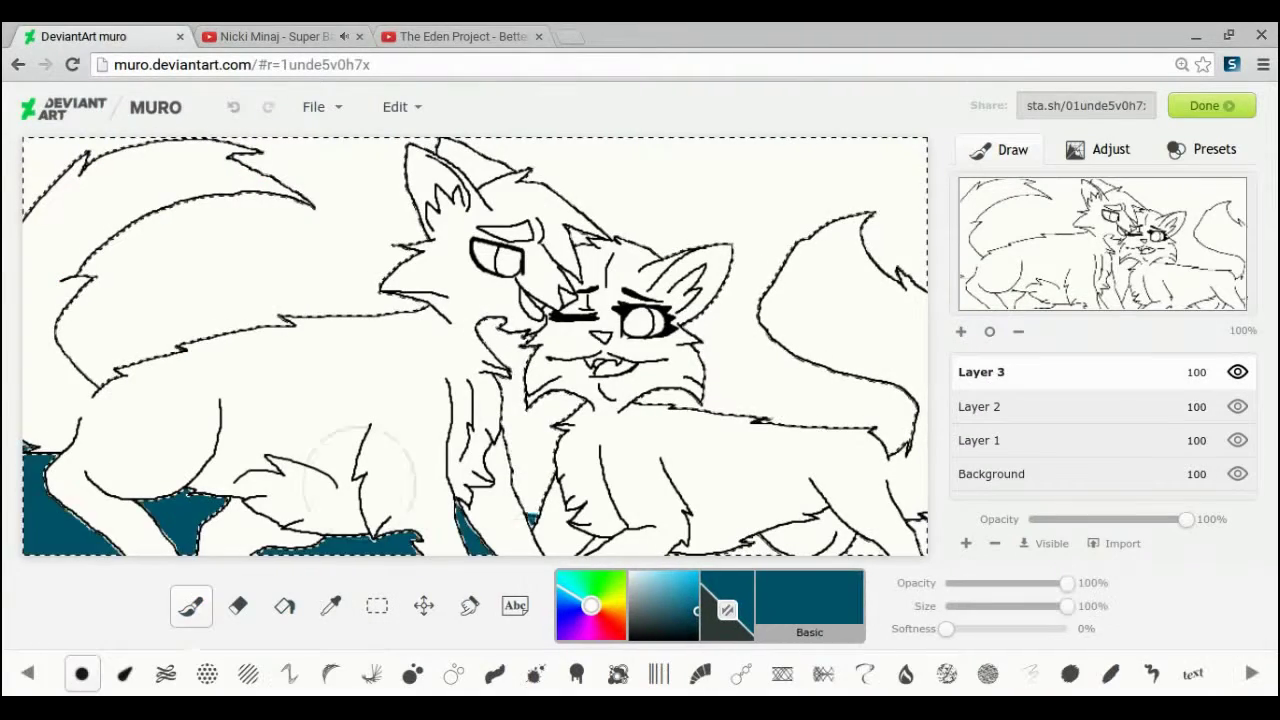
# Try to move the selected content of Layer 2.
pyautogui.click(1000, 408)
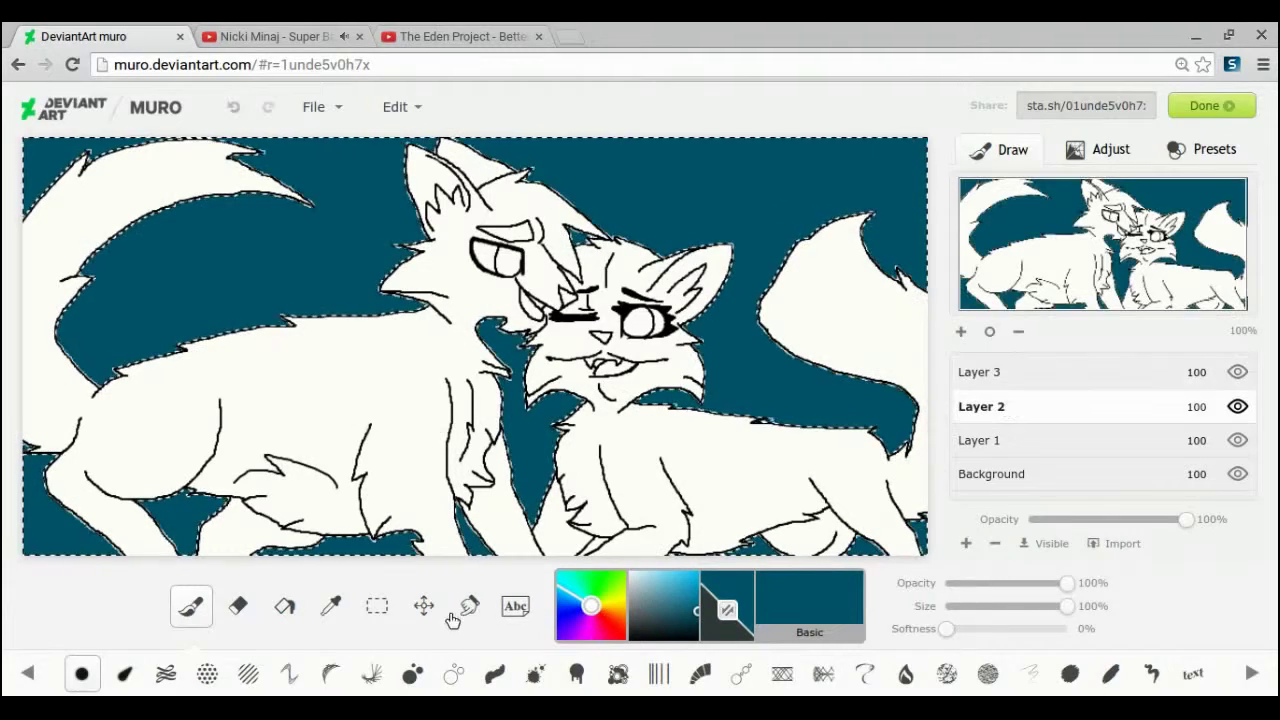
pyautogui.click(425, 606)
pyautogui.moveTo(440, 430); pyautogui.dragTo(473, 498)
pyautogui.hotkey('ctrl', 'z')
# Add the missed gap by the smaller cat's front legs to the selection and paint it dark teal on Layer 3.
pyautogui.click(378, 607)
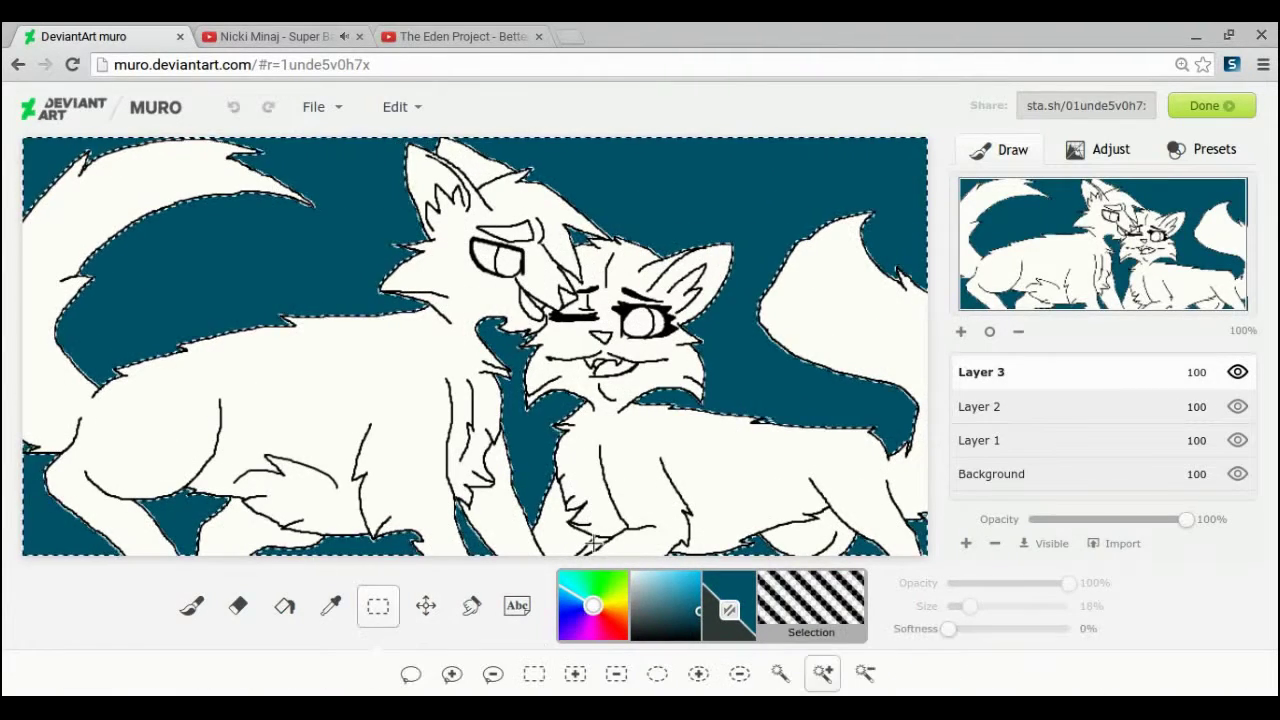
pyautogui.click(237, 107)
pyautogui.click(1044, 374)
pyautogui.click(192, 606)
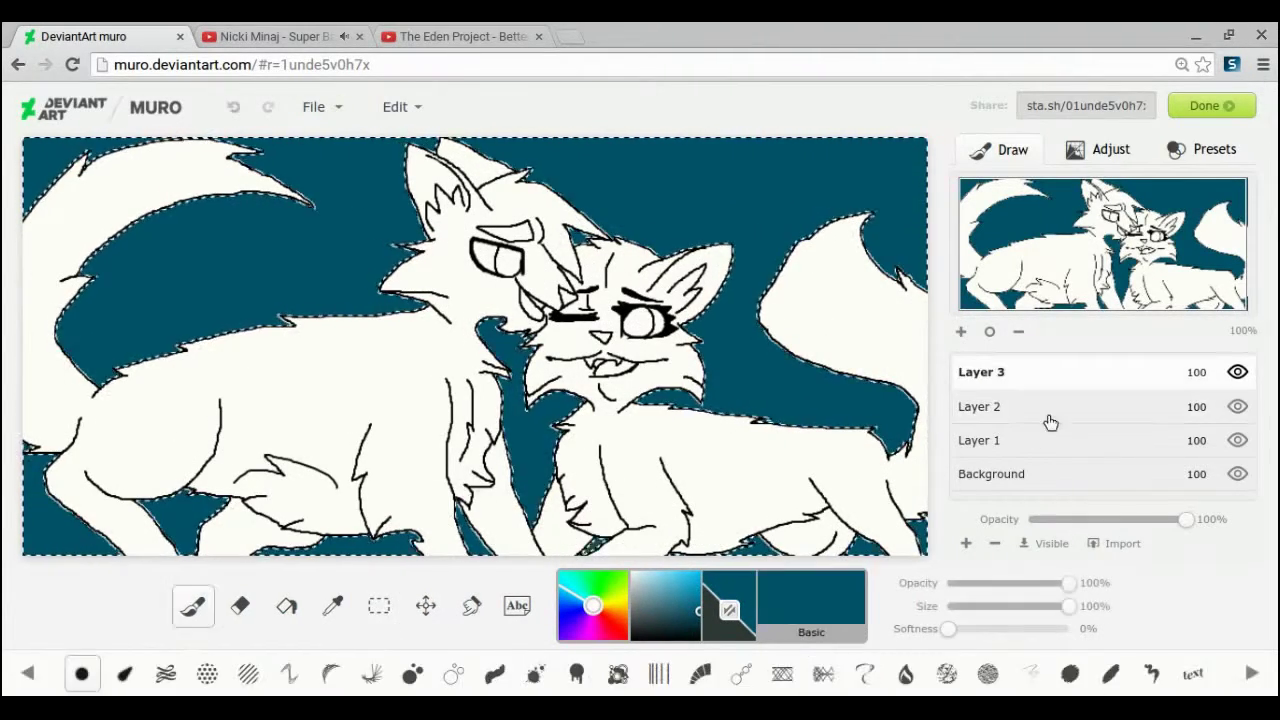
# Clear the background selection and briefly toggle the Background layer's visibility.
pyautogui.click(1146, 414)
pyautogui.click(425, 606)
pyautogui.hotkey('ctrl', 'd')
pyautogui.click(1241, 476)
pyautogui.click(1241, 476)
# Try to shift the teal background on Layer 3 downward.
pyautogui.click(1018, 369)
pyautogui.moveTo(858, 426); pyautogui.dragTo(866, 471)
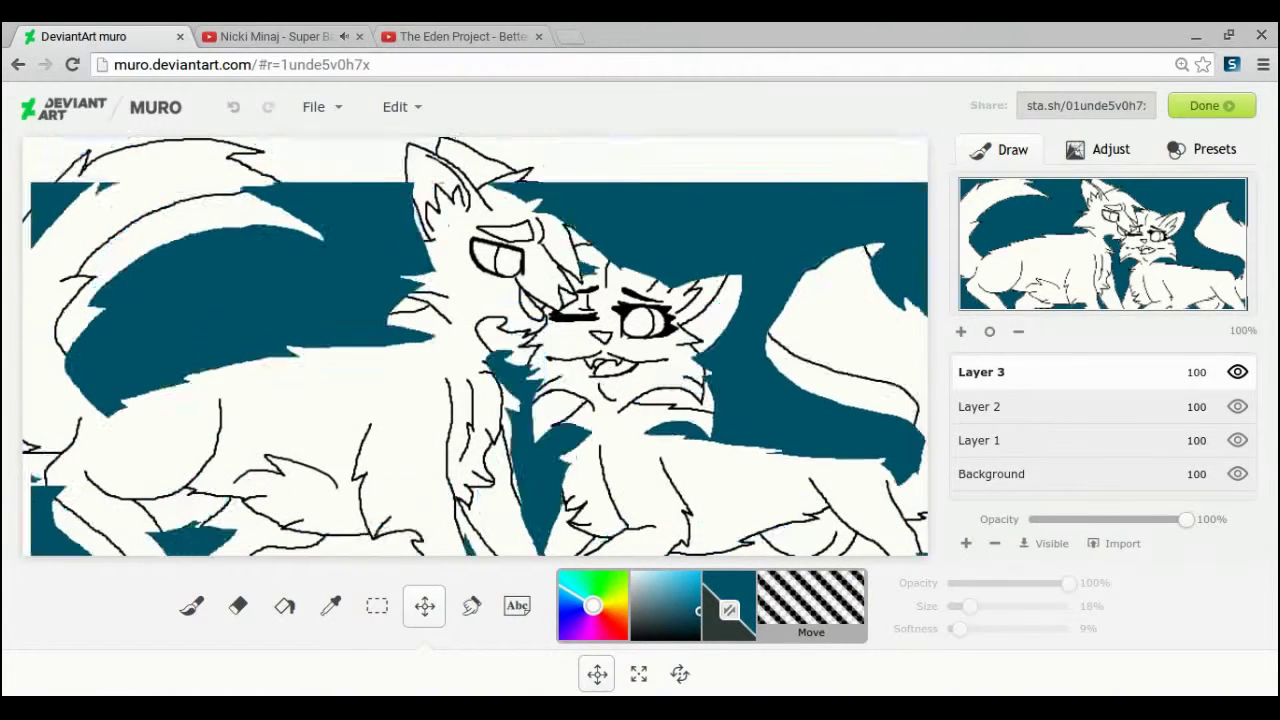
pyautogui.click(232, 107)
# Select the smaller cat's body, tail and front leg on Layer 2 with the additive magic wand and pick a dark gray colour.
pyautogui.click(683, 450)
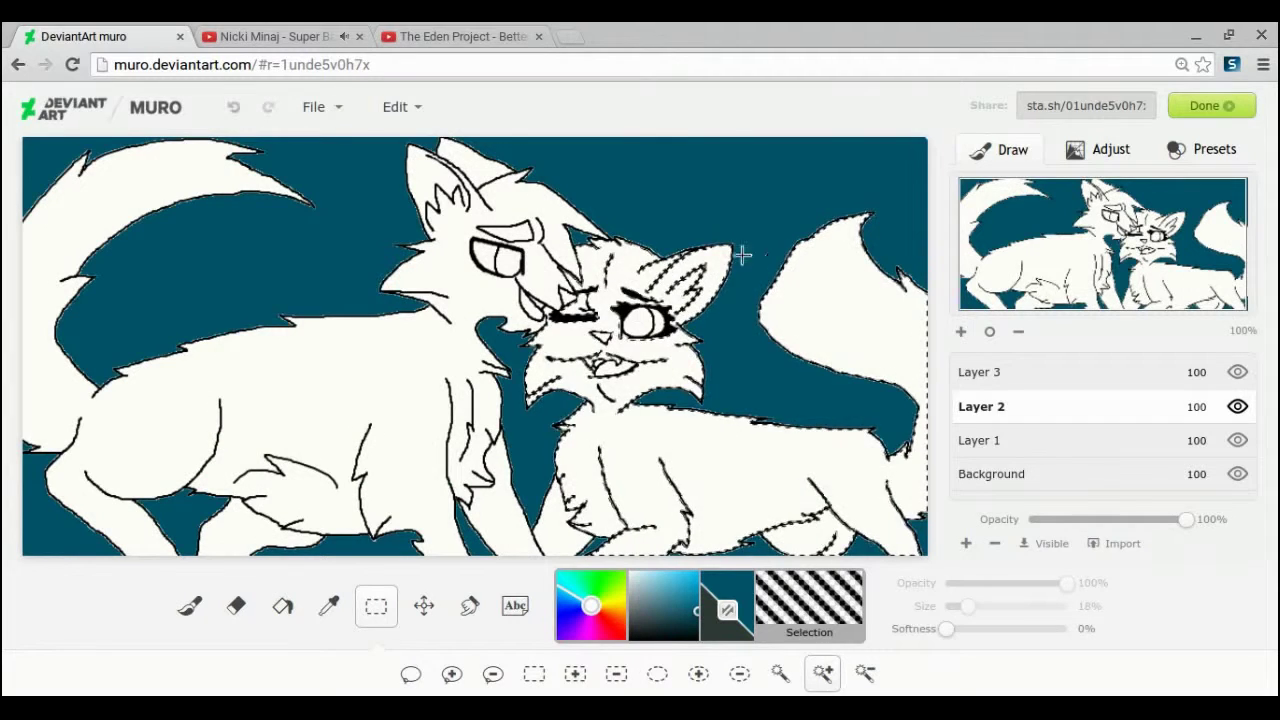
pyautogui.click(552, 525)
pyautogui.click(728, 610)
pyautogui.click(631, 617)
# Search Google for Silverstream in a new tab, open its Warriors Wiki article and place the tab beside the drawing's tab.
pyautogui.hotkey('ctrl', 't')
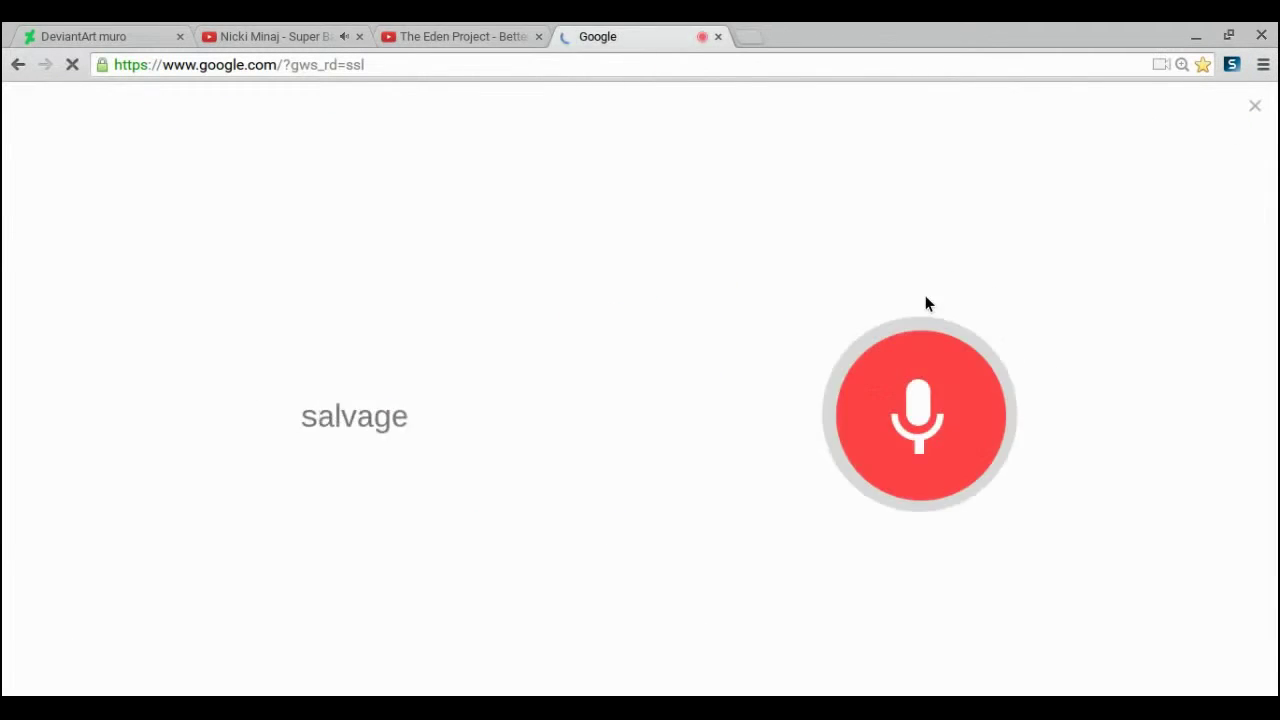
pyautogui.click(379, 266)
pyautogui.moveTo(630, 29); pyautogui.dragTo(270, 31)
pyautogui.click(78, 29)
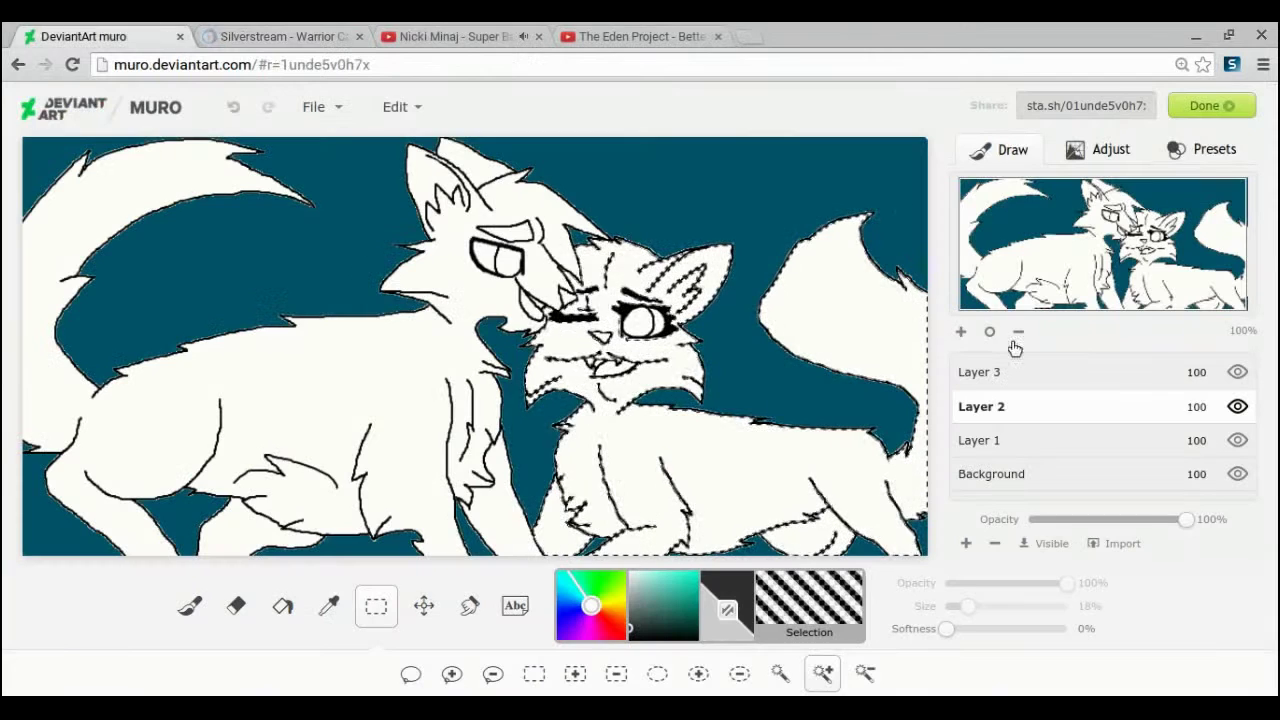
# Look through the Silverstream image results and examine the character's fur description and picture in the Warriors Wiki article.
pyautogui.click(254, 31)
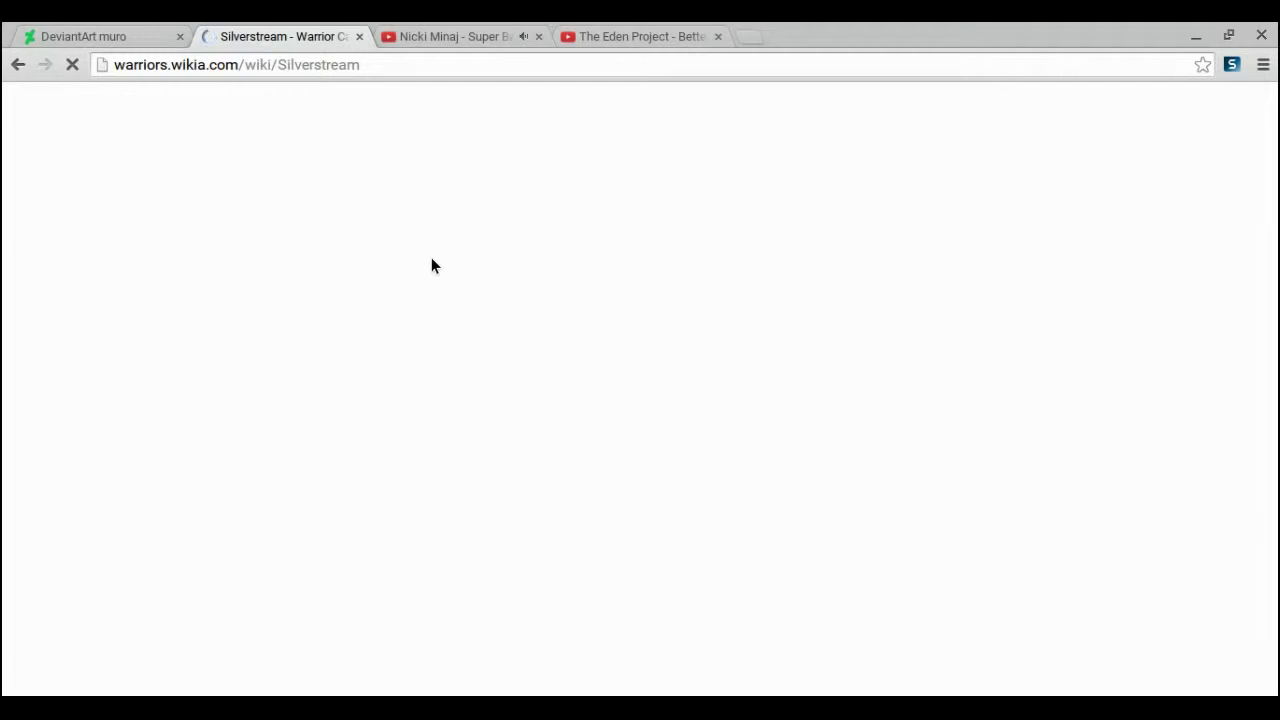
pyautogui.click(18, 66)
pyautogui.click(241, 178)
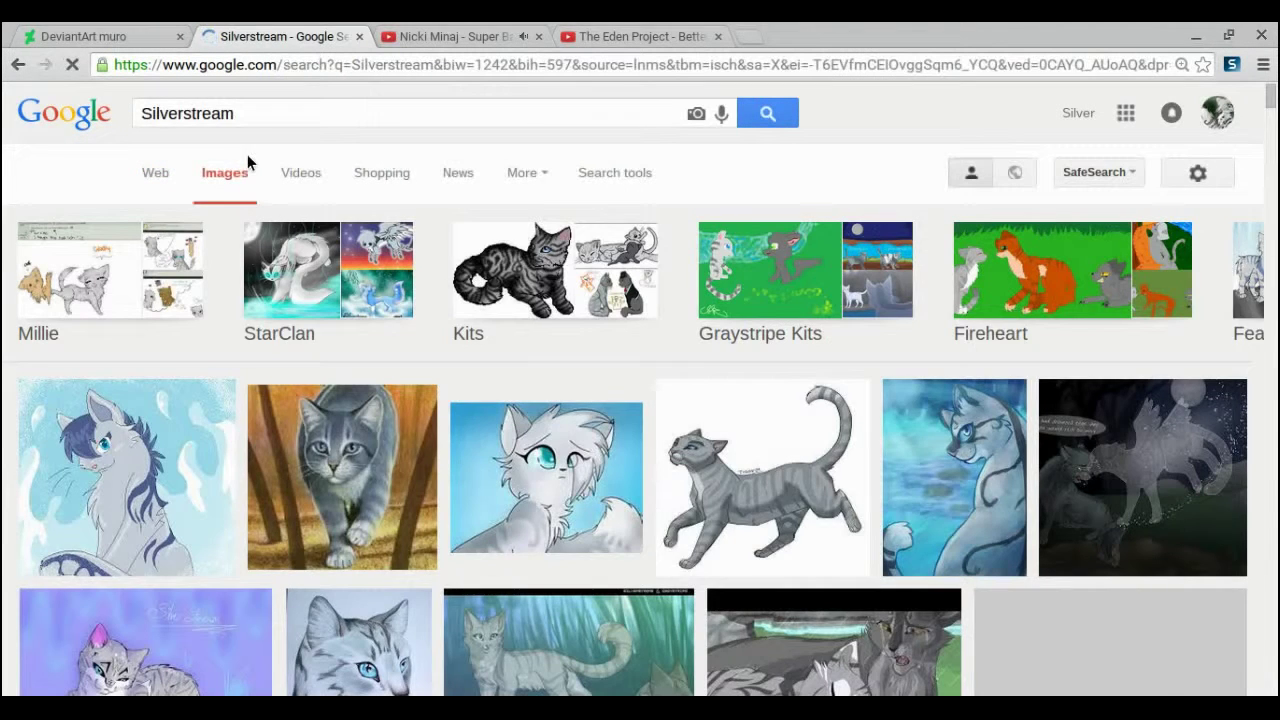
pyautogui.click(156, 172)
pyautogui.click(269, 270)
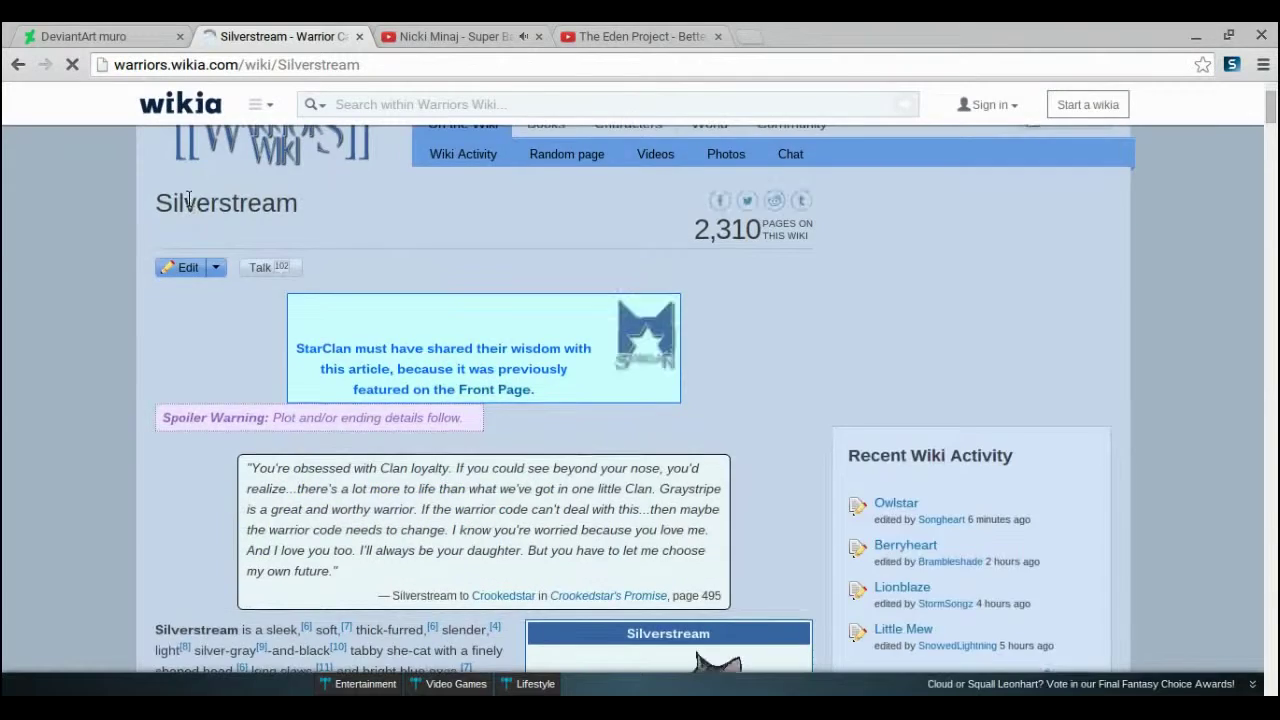
pyautogui.scroll(-3, 189, 200)
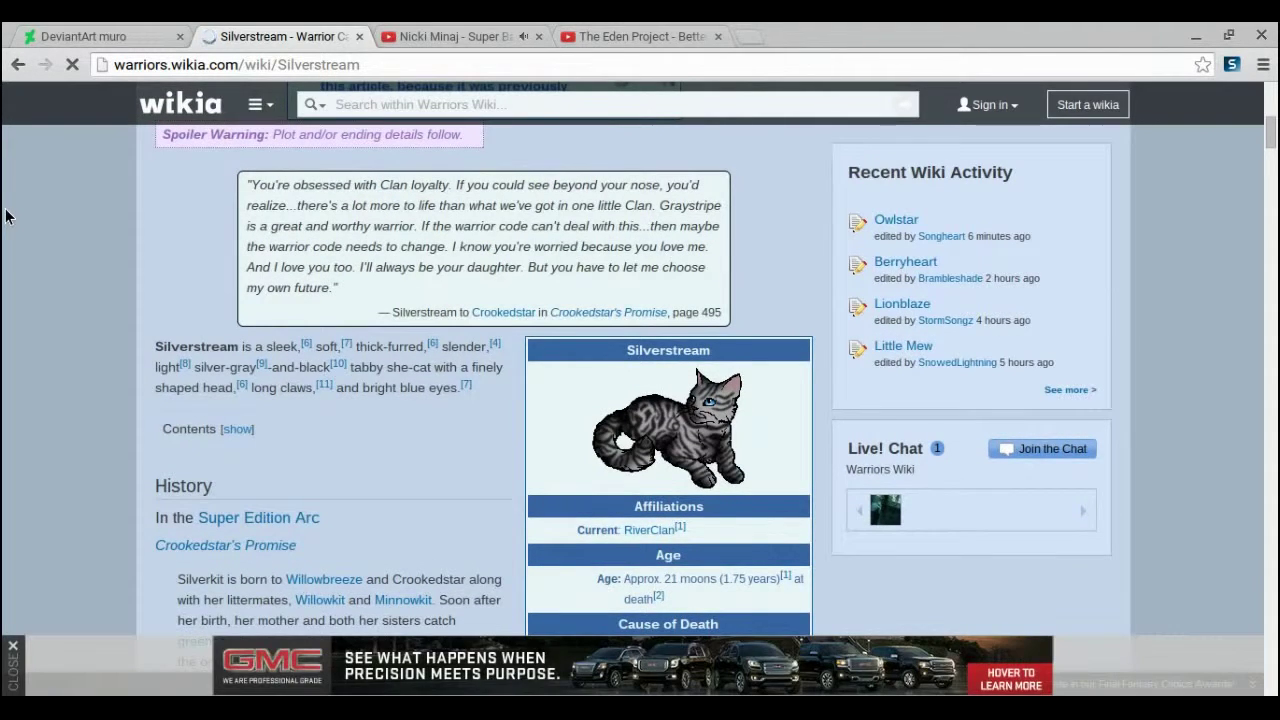
pyautogui.scroll(-5, 5, 216)
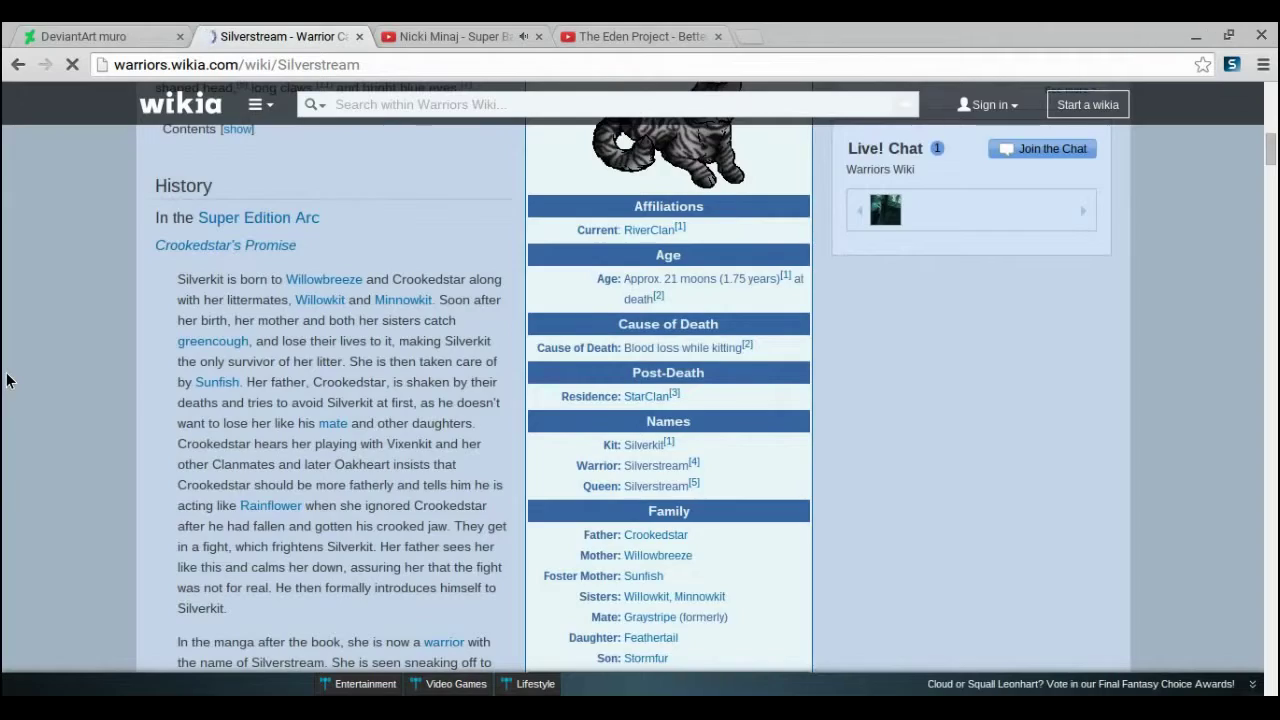
# Return to the DeviantArt muro tab, choose light gray, and add the taller fox's body and tail to the selection.
pyautogui.hotkey('ctrl', 'shift', 'Tab')
pyautogui.click(728, 610)
pyautogui.click(190, 606)
pyautogui.click(376, 606)
pyautogui.click(283, 394)
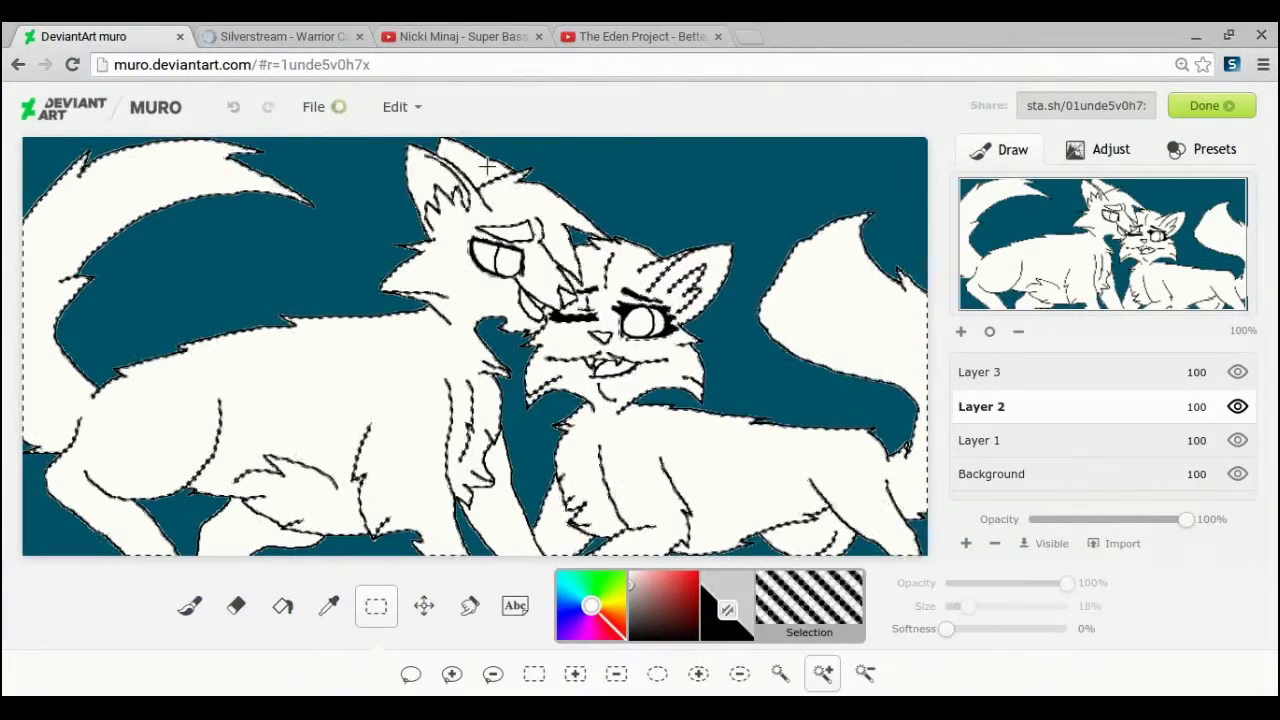
pyautogui.click(728, 610)
# Search Google for Graystripe in a new tab and preview an image of the gray cat.
pyautogui.click(750, 37)
pyautogui.click(462, 37)
pyautogui.hotkey('ctrl', '5')
pyautogui.hotkey('ctrl', 'shift', '.')
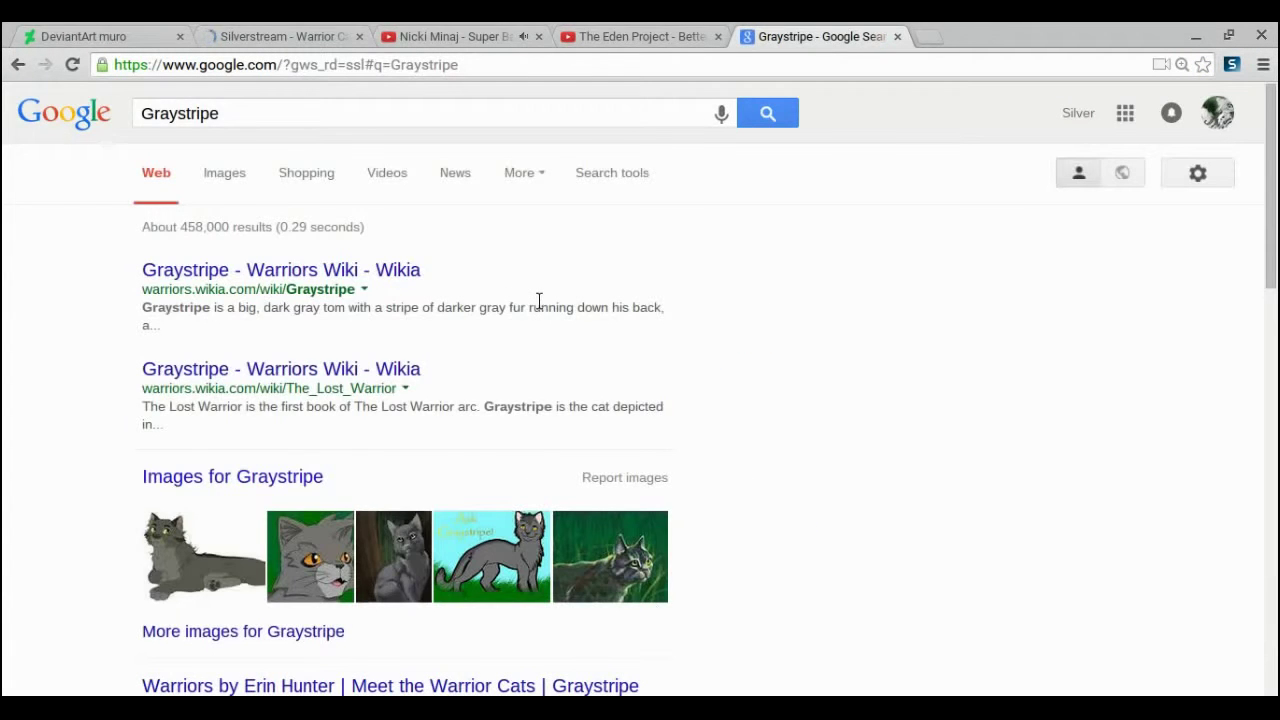
pyautogui.click(323, 578)
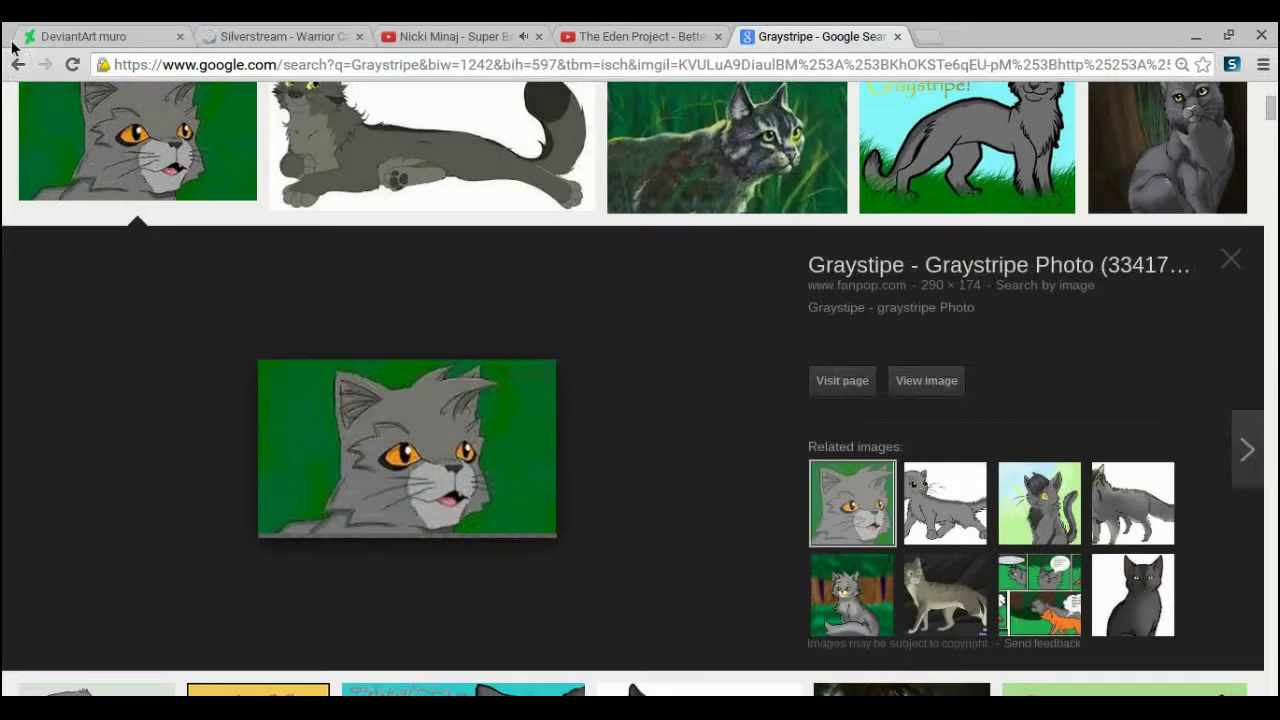
# Open the Graystripe article on Warriors Wiki and examine the fur description and picture.
pyautogui.click(18, 64)
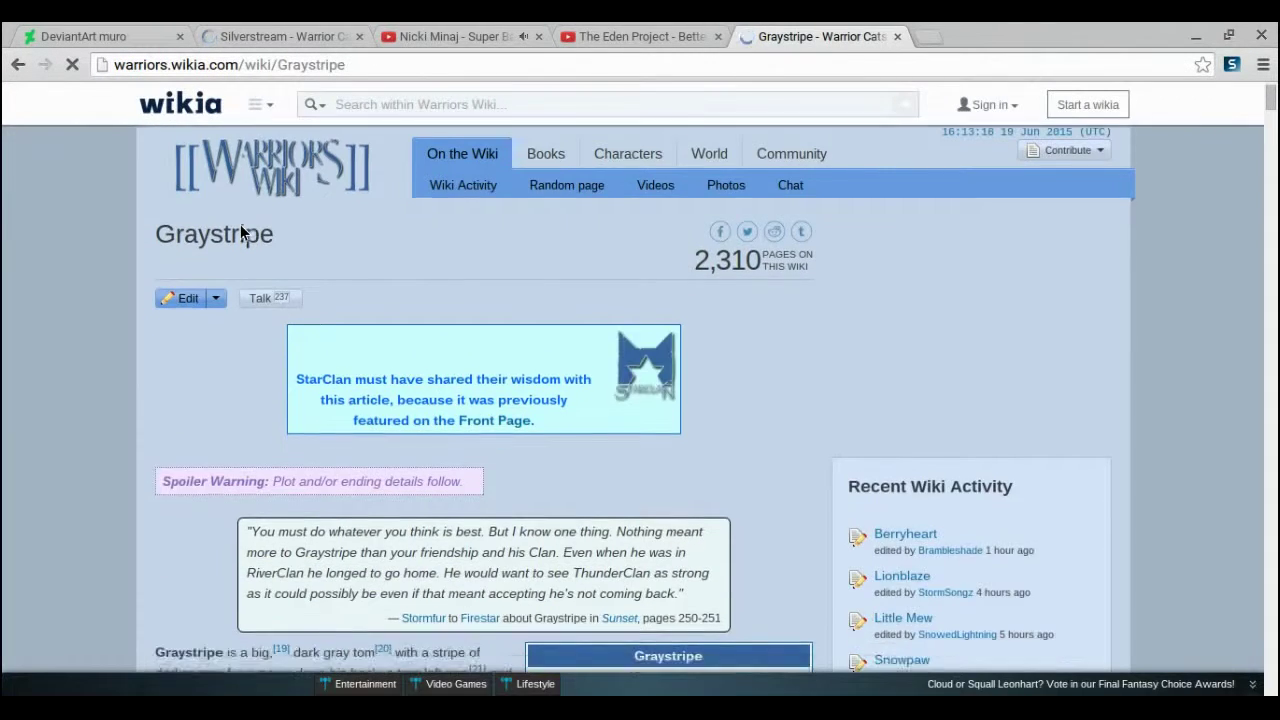
pyautogui.scroll(-3, 240, 231)
pyautogui.scroll(-2, 240, 229)
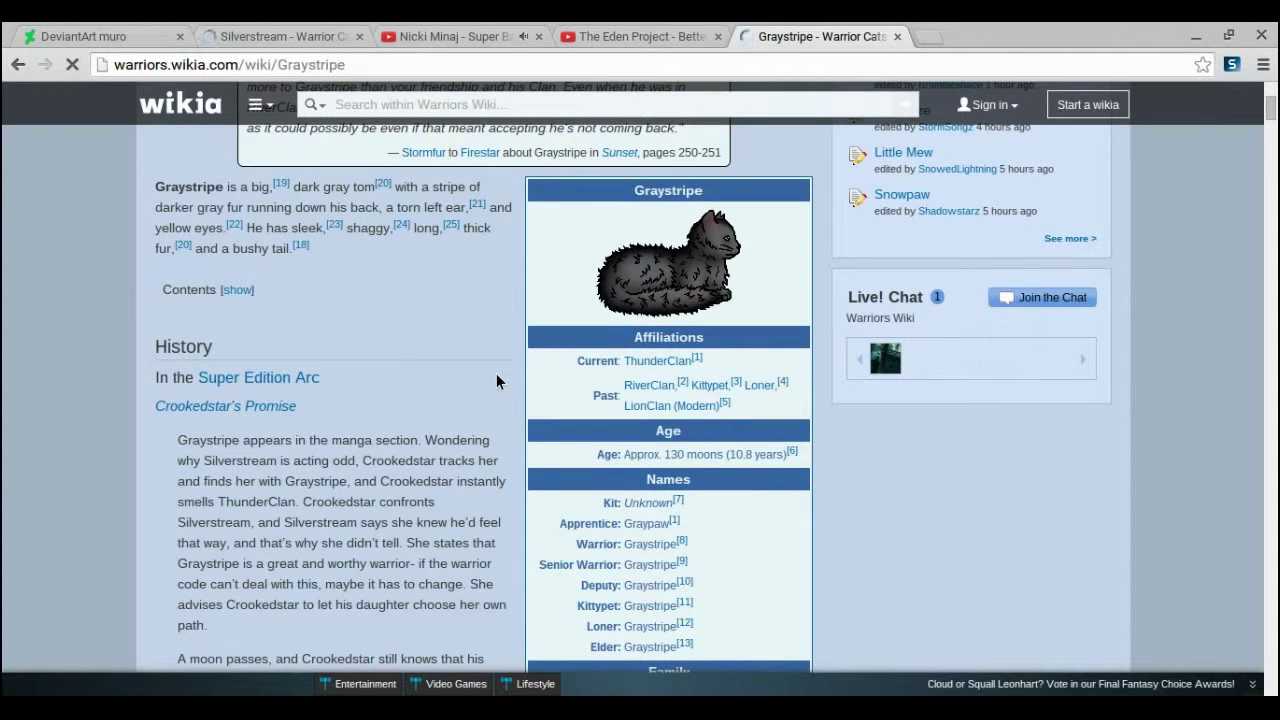
pyautogui.scroll(1, 498, 381)
# Return to the DeviantArt muro tab, set the eraser size to 6%, pick dark gray, and ready the brush with light gray.
pyautogui.click(106, 33)
pyautogui.click(238, 605)
pyautogui.click(953, 607)
pyautogui.click(961, 331)
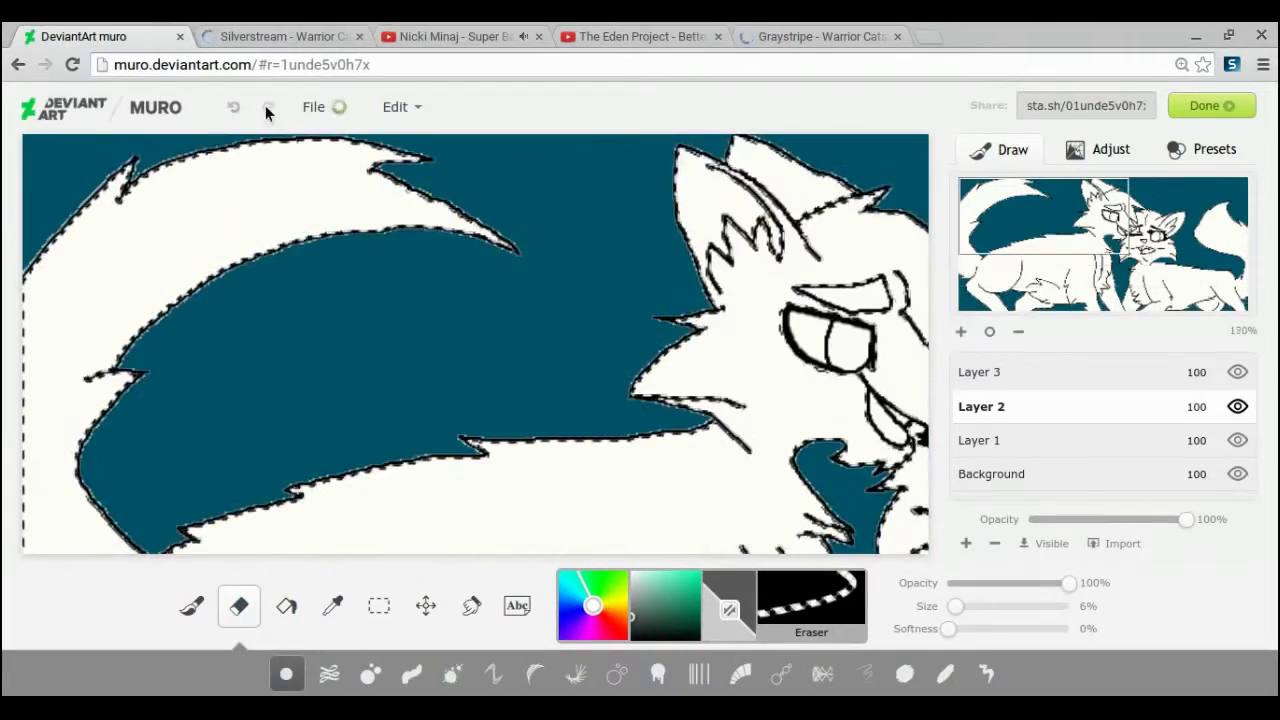
pyautogui.click(990, 331)
pyautogui.click(632, 631)
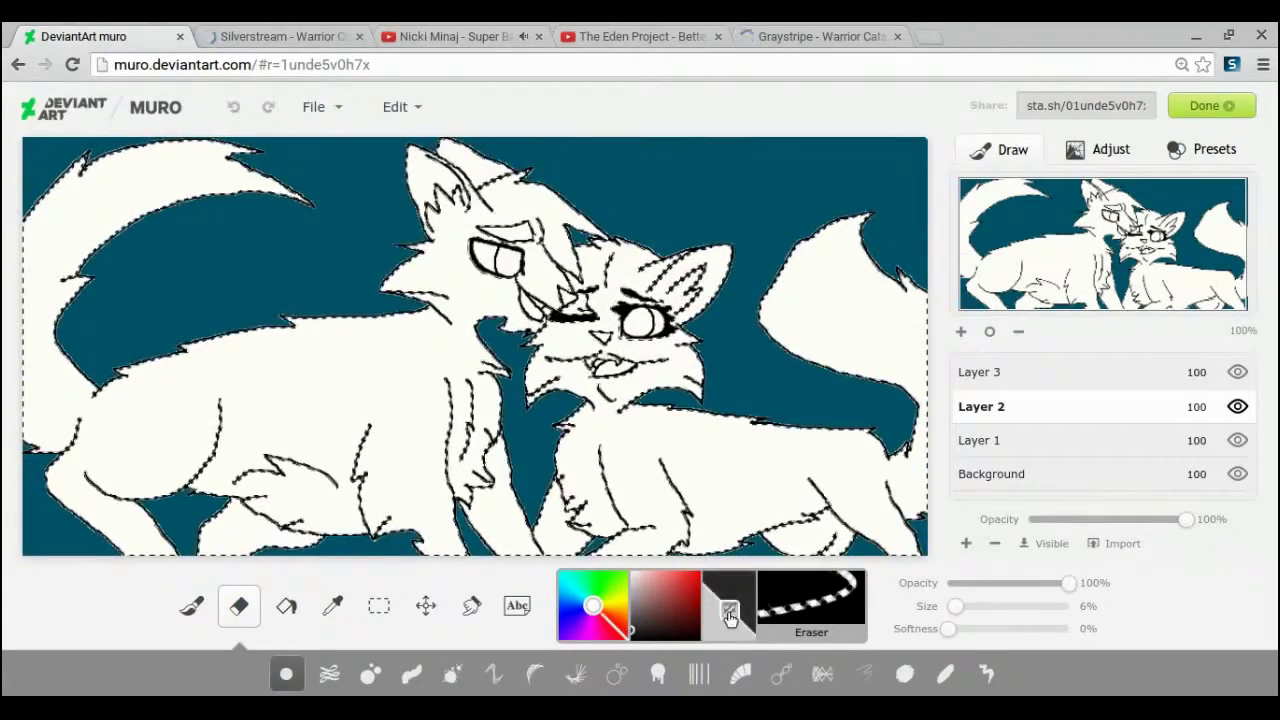
pyautogui.click(730, 611)
pyautogui.click(192, 606)
# Try broad light gray brush strokes across the selected animals on Layer 2.
pyautogui.moveTo(620, 300)
pyautogui.mouseDown()
pyautogui.moveTo(830, 368)
pyautogui.moveTo(835, 285)
pyautogui.mouseUp()
pyautogui.hotkey('ctrl', 'z')
pyautogui.moveTo(545, 250)
pyautogui.mouseDown()
pyautogui.moveTo(635, 449)
pyautogui.moveTo(840, 275)
pyautogui.moveTo(674, 295)
pyautogui.mouseUp()
pyautogui.hotkey('ctrl', 'z')
pyautogui.moveTo(490, 230)
pyautogui.mouseDown()
pyautogui.moveTo(650, 440)
pyautogui.moveTo(850, 275)
pyautogui.moveTo(490, 400)
pyautogui.mouseUp()
pyautogui.click(233, 107)
# Paint the smaller cat light gray and the taller fox dark gray within the selection on Layer 2.
pyautogui.moveTo(555, 215); pyautogui.dragTo(440, 530)
pyautogui.click(727, 610)
pyautogui.moveTo(260, 175)
pyautogui.mouseDown()
pyautogui.moveTo(60, 425)
pyautogui.moveTo(460, 400)
pyautogui.mouseUp()
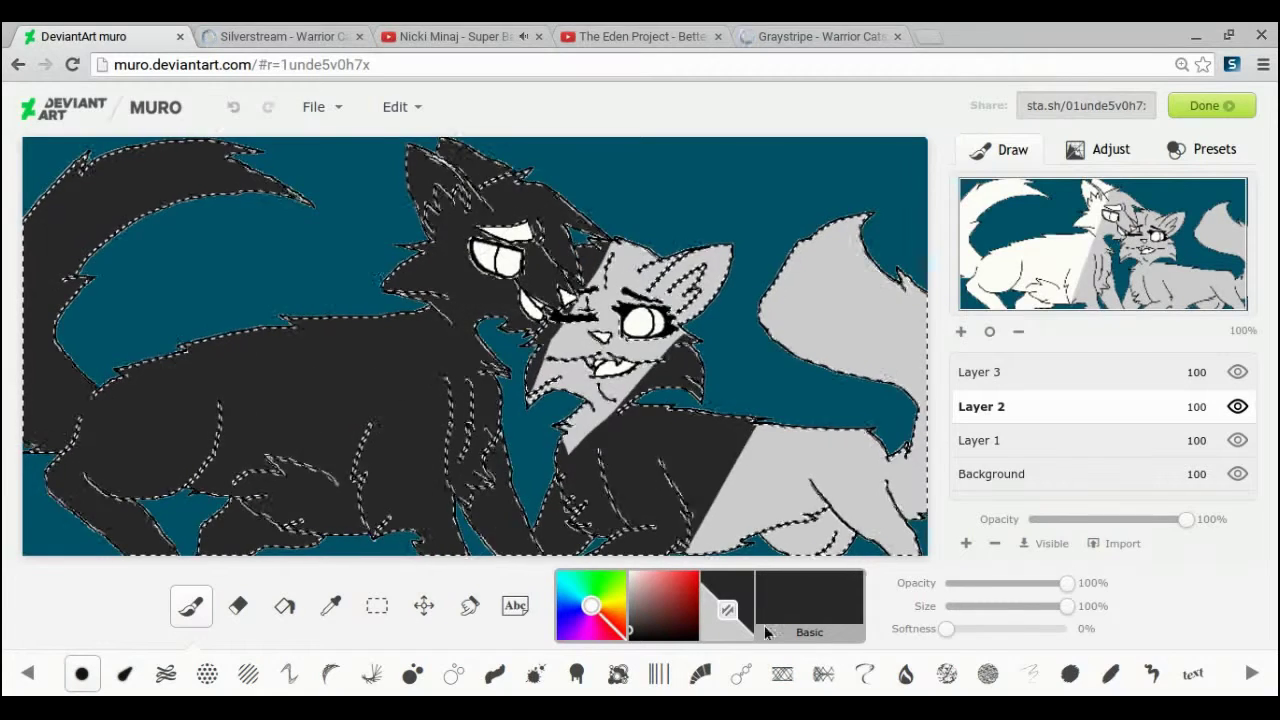
# Set the brush size to 19% and repaint the dark overspill on the smaller cat's chest, legs and belly light gray.
pyautogui.click(962, 331)
pyautogui.click(964, 332)
pyautogui.moveTo(1016, 204); pyautogui.dragTo(1152, 286)
pyautogui.moveTo(951, 607); pyautogui.dragTo(969, 607)
pyautogui.click(727, 610)
pyautogui.moveTo(785, 260)
pyautogui.mouseDown()
pyautogui.moveTo(715, 350)
pyautogui.moveTo(598, 180)
pyautogui.moveTo(275, 470)
pyautogui.mouseUp()
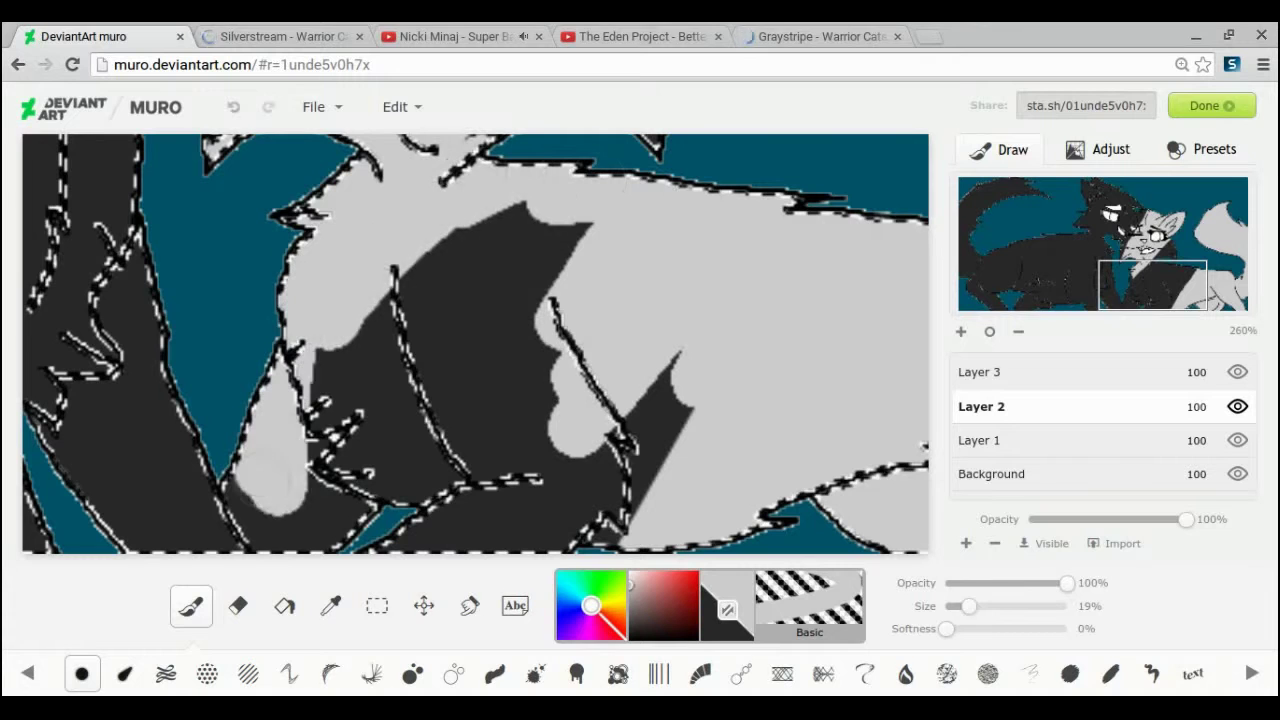
pyautogui.moveTo(375, 315); pyautogui.dragTo(397, 540)
# Repaint the dark patches on the smaller cat's neck and forehead light gray, and reduce the brush size.
pyautogui.moveTo(1152, 285); pyautogui.dragTo(1168, 237)
pyautogui.moveTo(165, 460); pyautogui.dragTo(523, 410)
pyautogui.moveTo(1168, 237)
pyautogui.mouseDown()
pyautogui.moveTo(1129, 205)
pyautogui.moveTo(1131, 216)
pyautogui.mouseUp()
pyautogui.moveTo(576, 330); pyautogui.dragTo(541, 330)
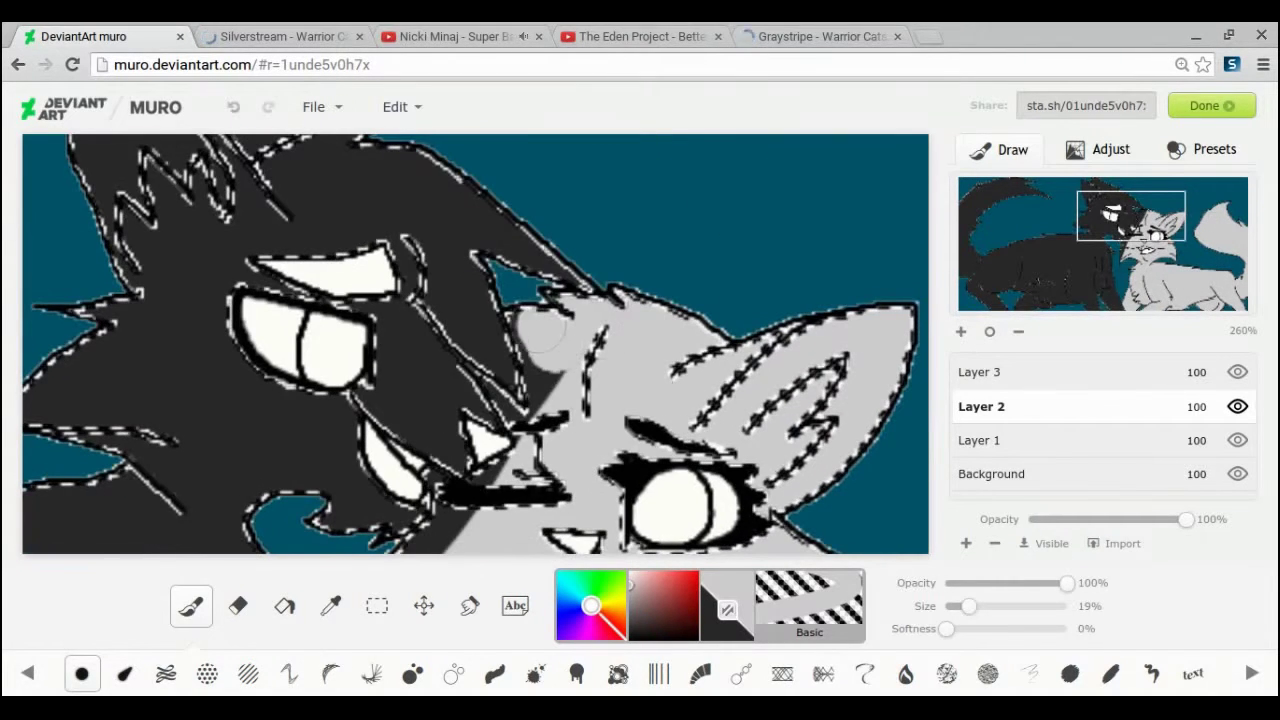
pyautogui.moveTo(968, 606); pyautogui.dragTo(959, 606)
# Switch to the YouTube tab and go back through the previously opened videos.
pyautogui.click(420, 37)
pyautogui.click(18, 65)
pyautogui.hotkey('alt', 'Left')
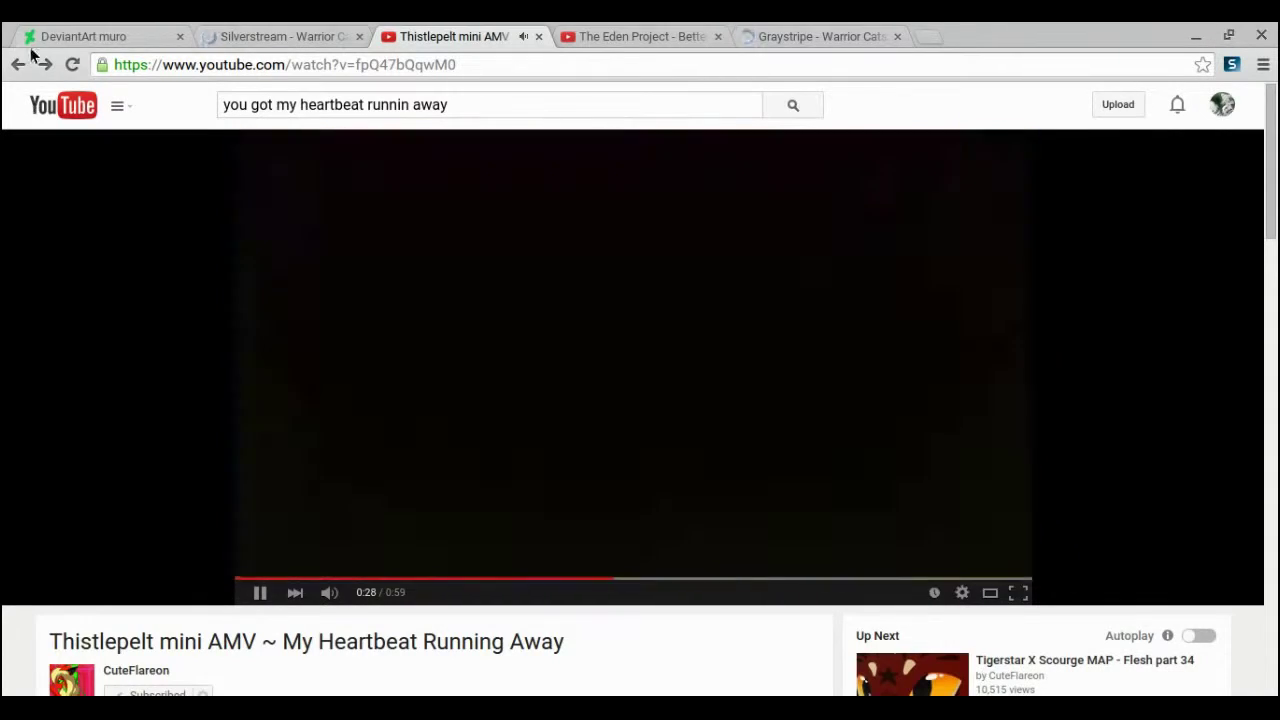
pyautogui.click(16, 66)
pyautogui.hotkey('alt', 'Left')
pyautogui.click(534, 474)
pyautogui.click(538, 37)
# Move the Graystripe article's tab beside the drawing's tab and examine its picture and character details.
pyautogui.moveTo(797, 32); pyautogui.dragTo(285, 32)
pyautogui.scroll(-3, 550, 212)
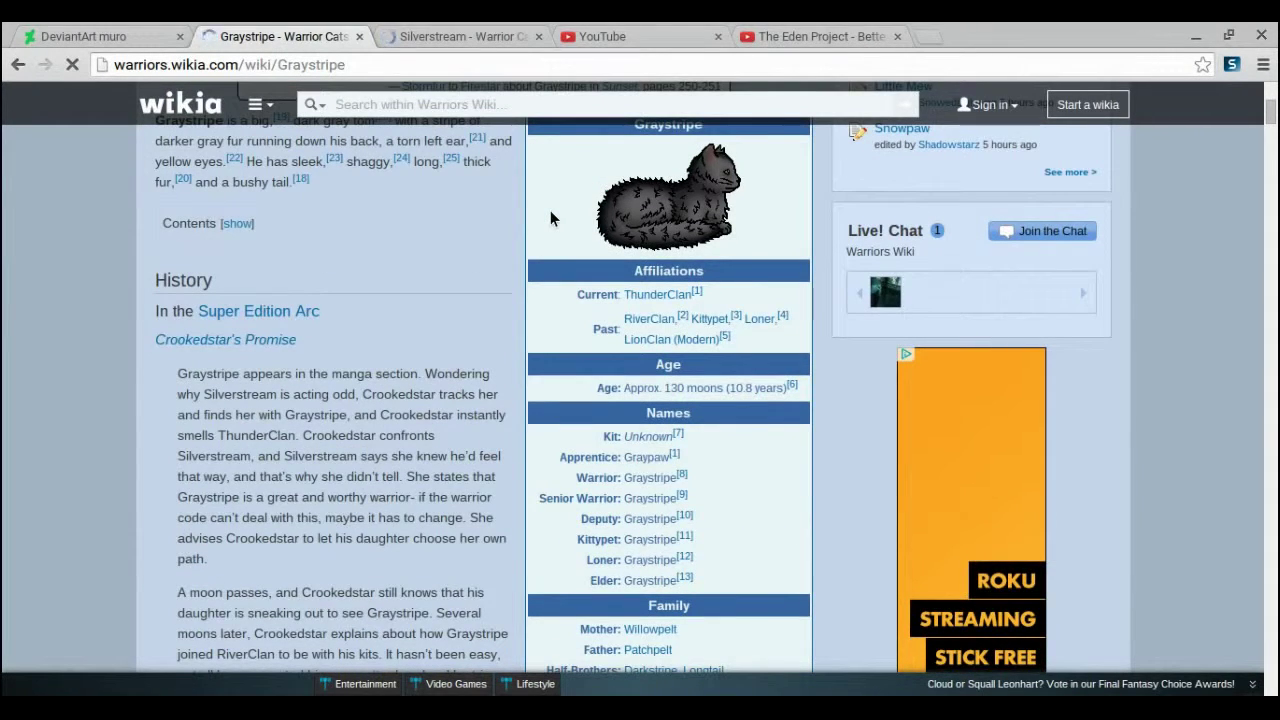
pyautogui.scroll(-2, 529, 218)
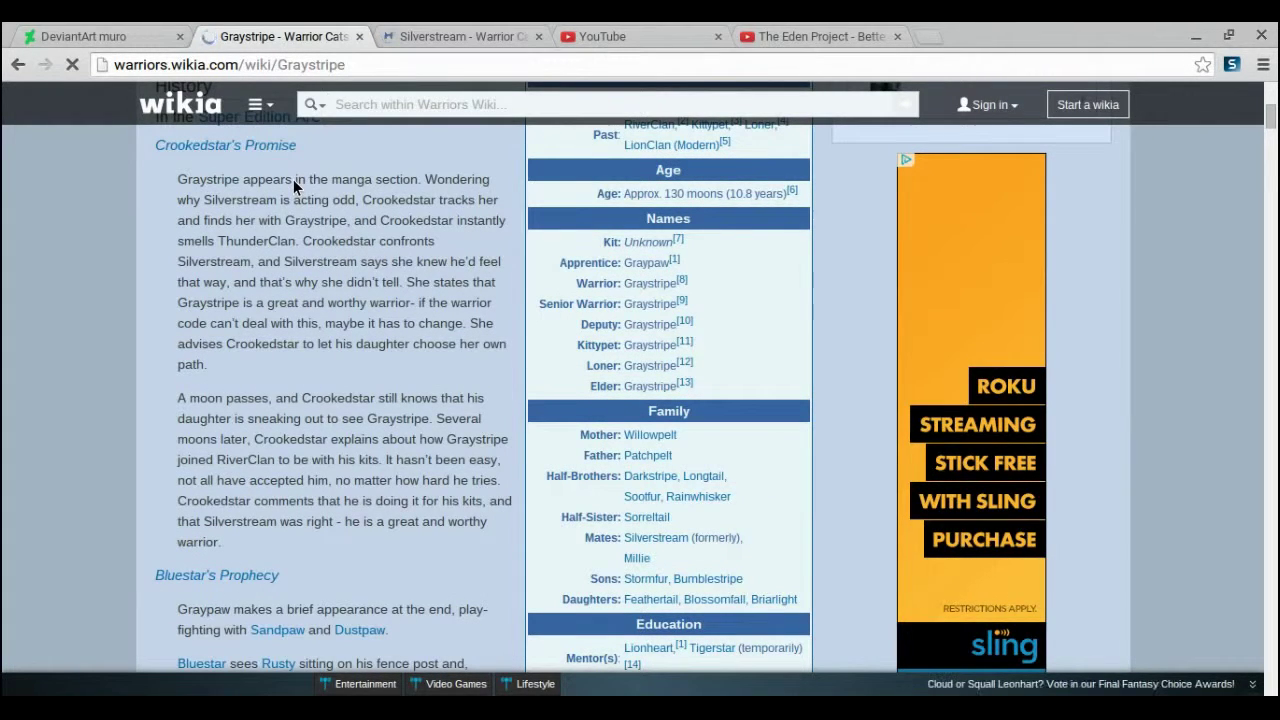
# Read further through the Graystripe article's history and character details, glance at the Silverstream article, and return to the drawing.
pyautogui.scroll(-4, 858, 418)
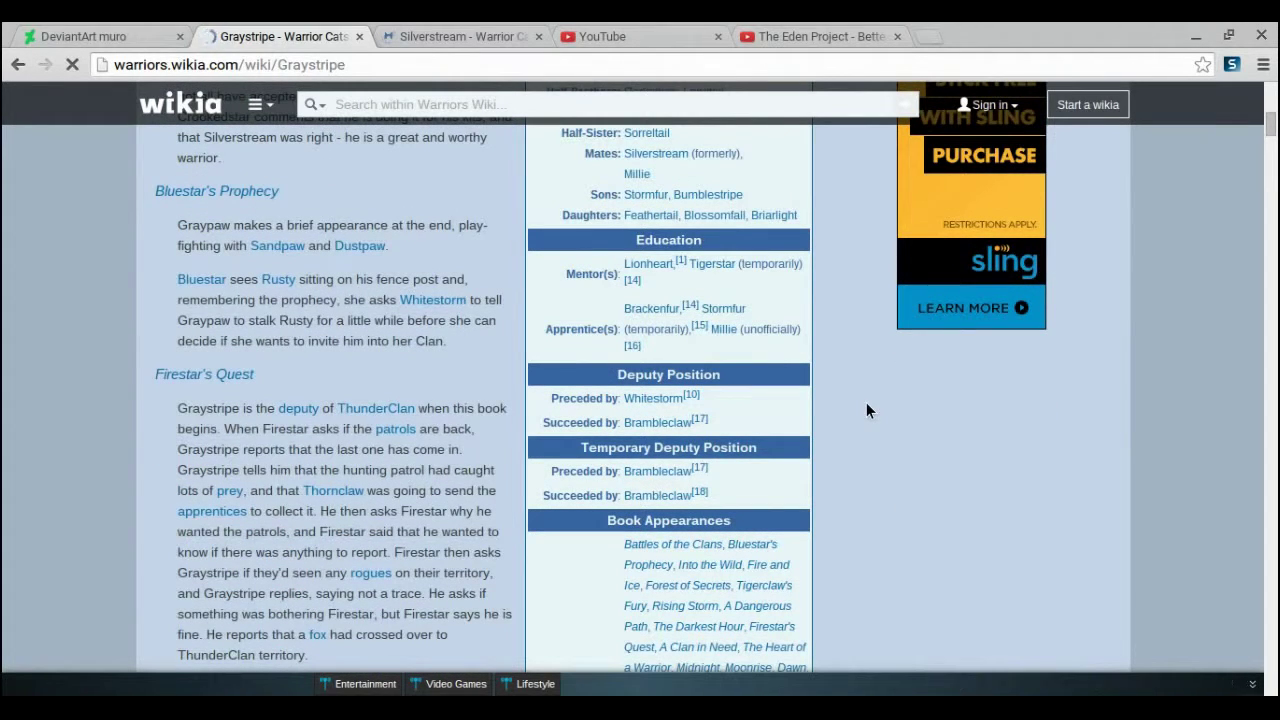
pyautogui.scroll(4, 864, 406)
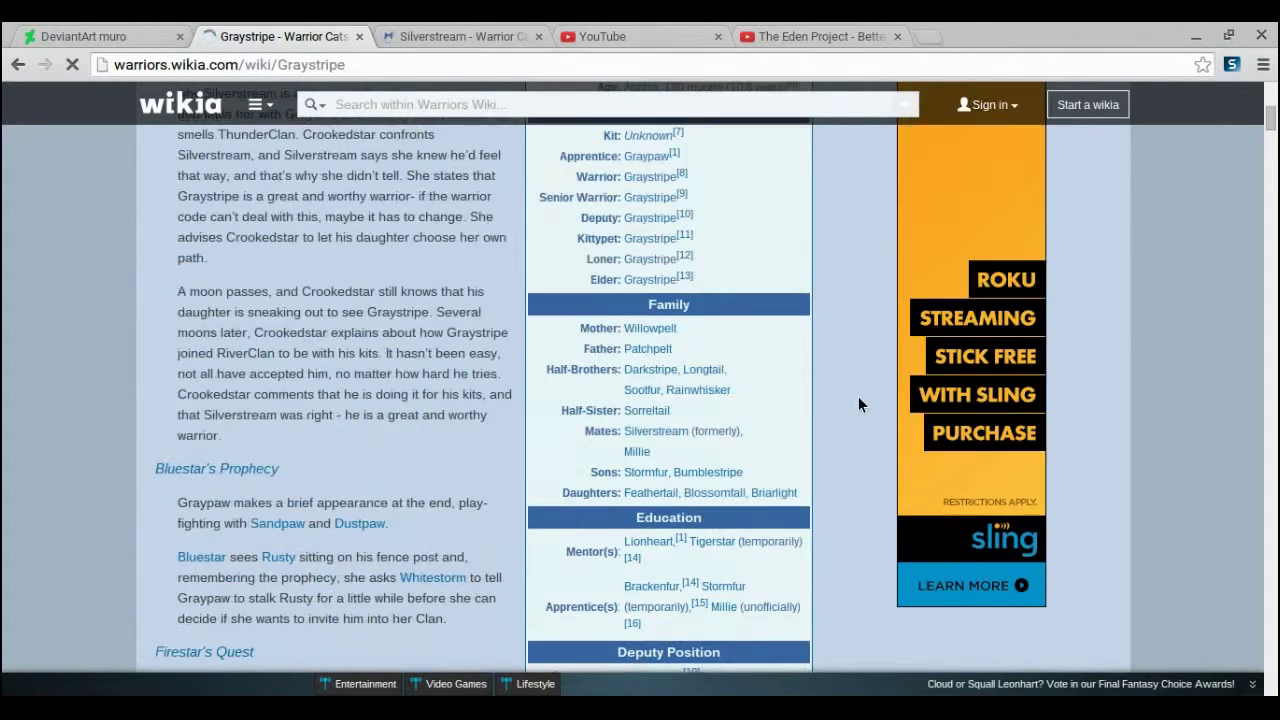
pyautogui.click(448, 37)
pyautogui.click(112, 37)
# Touch up the colour edges around both cats' faces, repainting the smaller cat's cheek light gray, and reduce the brush size to 3%.
pyautogui.moveTo(960, 607); pyautogui.dragTo(959, 608)
pyautogui.moveTo(588, 318); pyautogui.dragTo(557, 297)
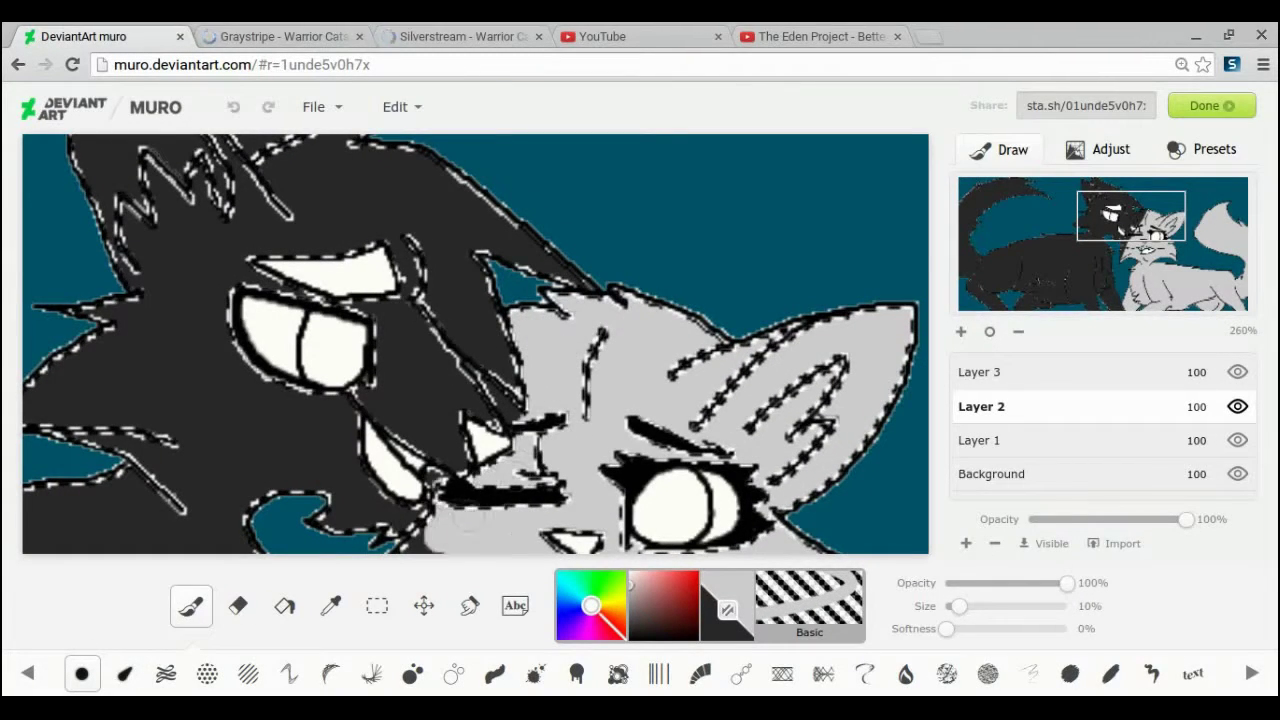
pyautogui.moveTo(470, 518); pyautogui.dragTo(404, 568)
pyautogui.click(1126, 253)
pyautogui.click(1102, 253)
pyautogui.moveTo(690, 290); pyautogui.dragTo(640, 430)
pyautogui.click(1126, 224)
pyautogui.moveTo(1034, 229)
pyautogui.mouseDown()
pyautogui.moveTo(1128, 265)
pyautogui.moveTo(1116, 219)
pyautogui.mouseUp()
pyautogui.moveTo(959, 606); pyautogui.dragTo(950, 606)
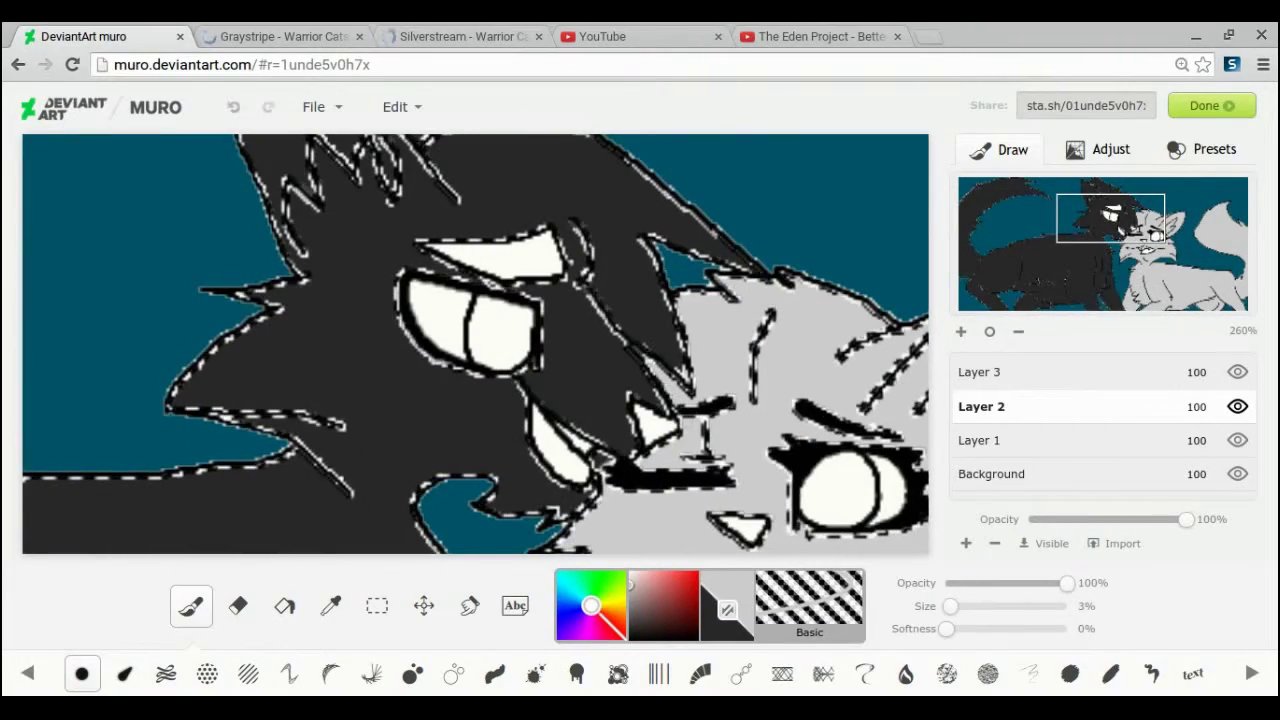
pyautogui.click(1051, 289)
pyautogui.click(990, 332)
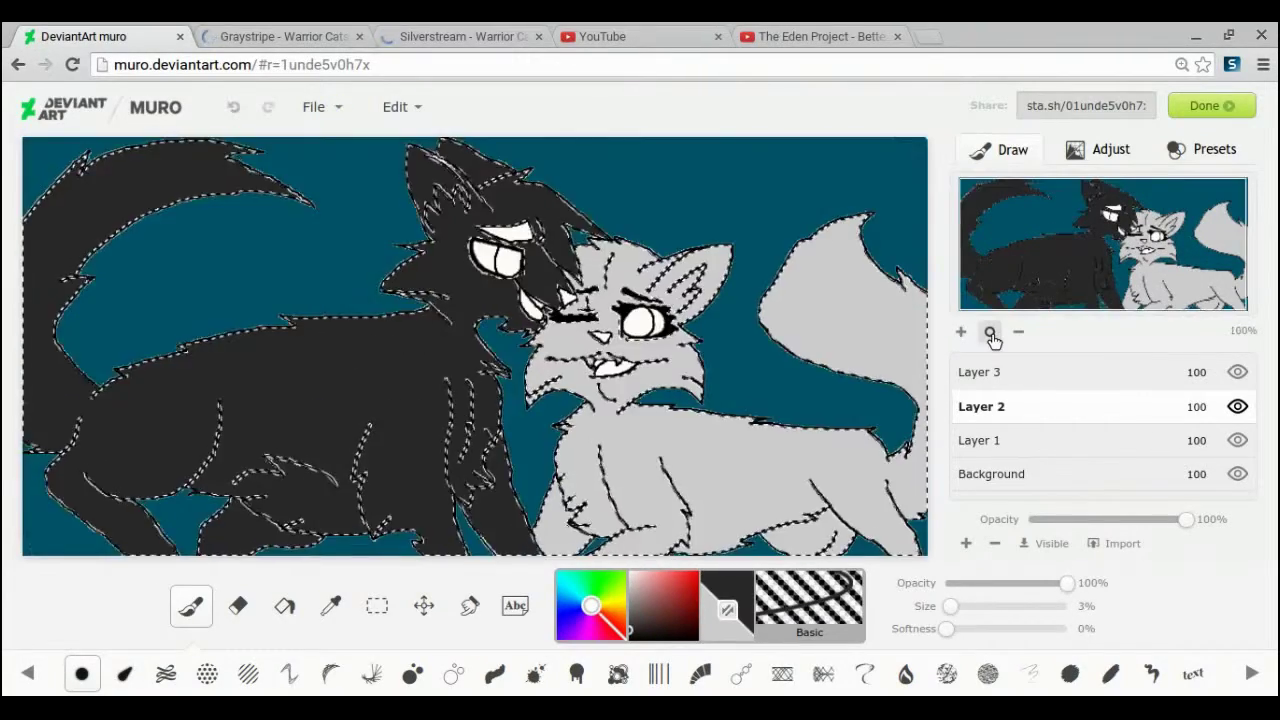
# Erase the teal background on Layer 3 with the eraser at size 100%.
pyautogui.click(985, 372)
pyautogui.click(424, 606)
pyautogui.click(238, 606)
pyautogui.click(1069, 606)
pyautogui.moveTo(760, 548)
pyautogui.mouseDown()
pyautogui.moveTo(746, 542)
pyautogui.moveTo(814, 209)
pyautogui.moveTo(908, 166)
pyautogui.moveTo(234, 480)
pyautogui.moveTo(530, 370)
pyautogui.mouseUp()
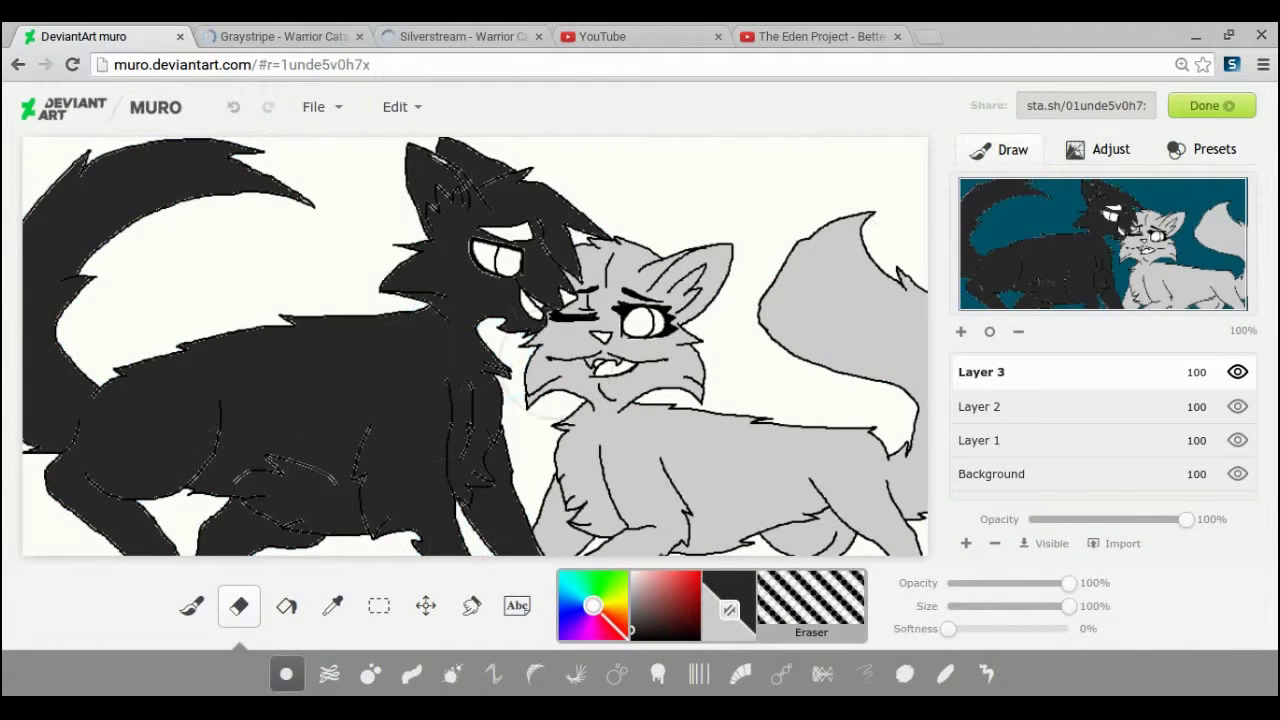
# Select the smaller cat's light gray fur on Layer 2 and paint the teeth area of its mouth white with a 3% brush.
pyautogui.click(731, 609)
pyautogui.click(633, 574)
pyautogui.click(191, 606)
pyautogui.click(982, 407)
pyautogui.click(378, 606)
pyautogui.click(709, 445)
pyautogui.click(962, 333)
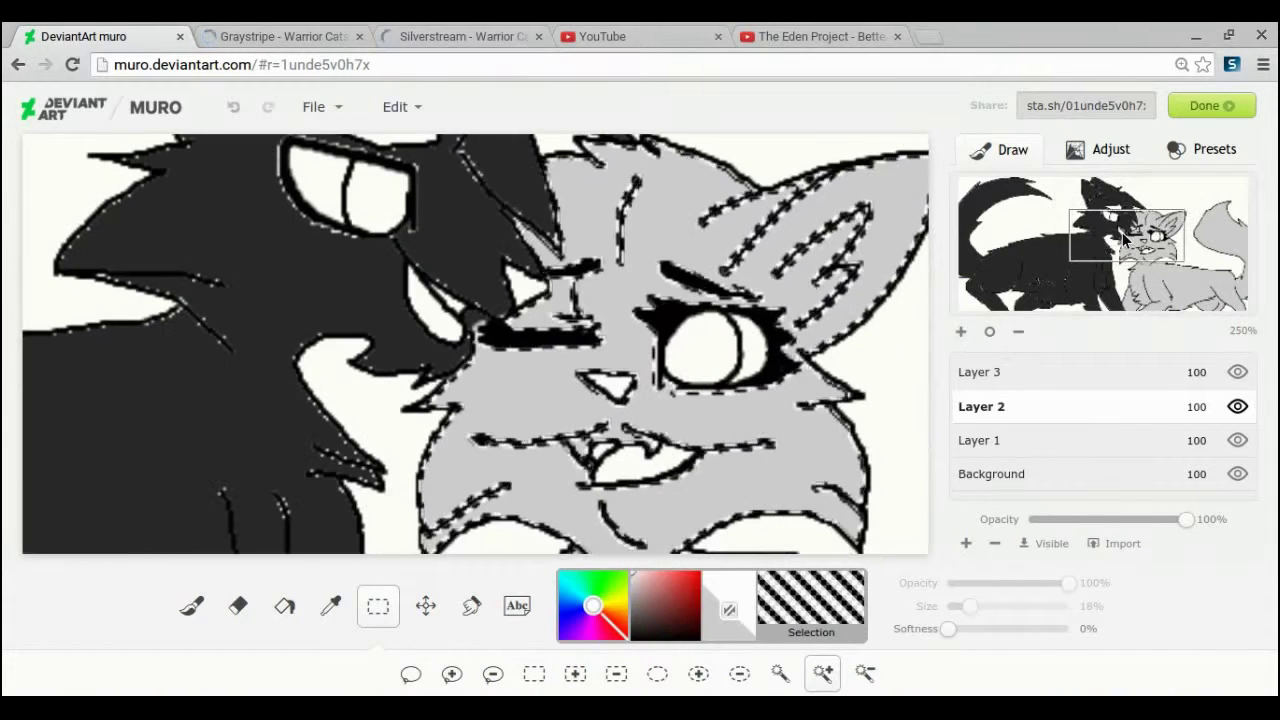
pyautogui.press('b')
pyautogui.hotkey('ctrl', 'd')
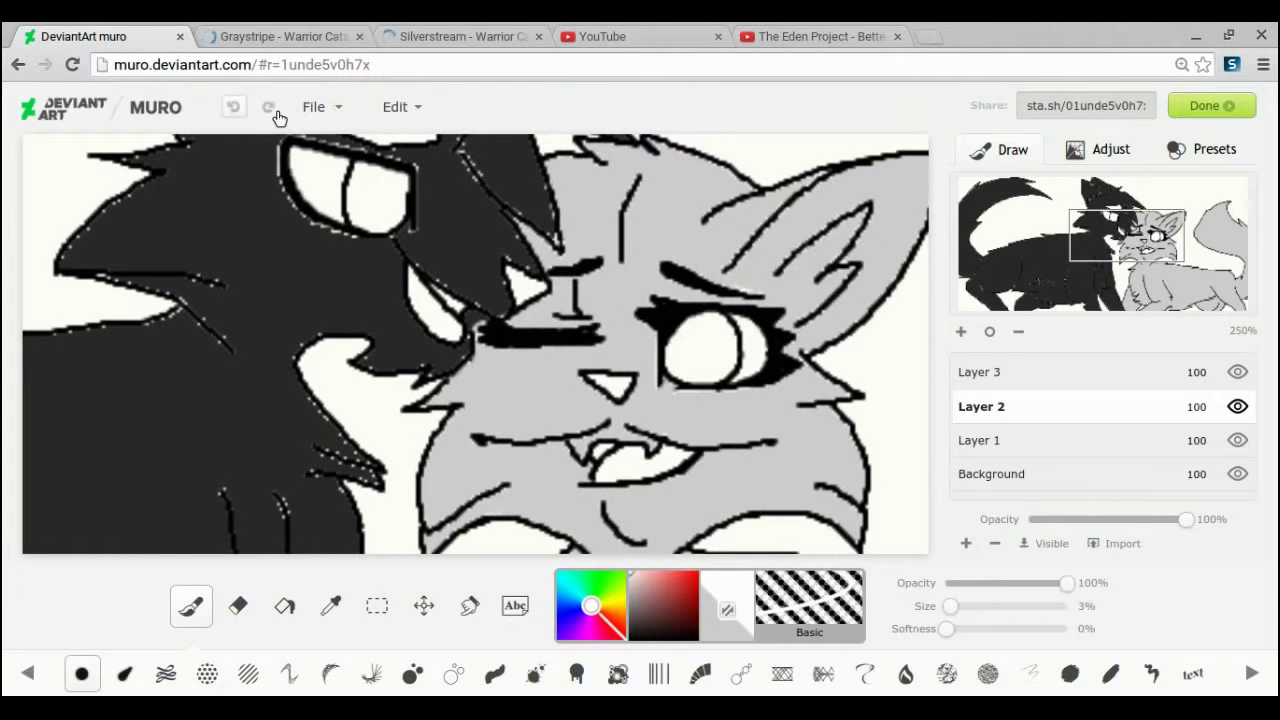
pyautogui.click(236, 108)
pyautogui.press('b')
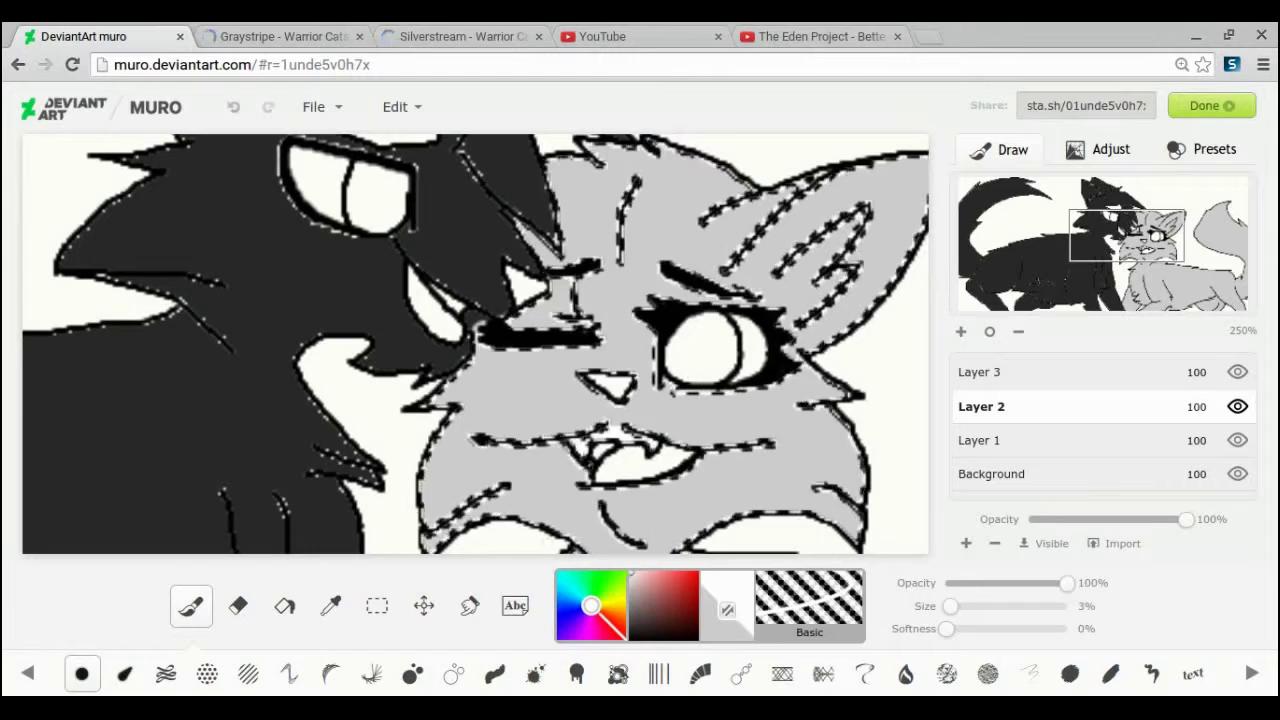
# Paint the inside of the smaller cat's mouth pinkish purple with a darker purple shade at the back, and clear the selection.
pyautogui.press('m')
pyautogui.click(664, 586)
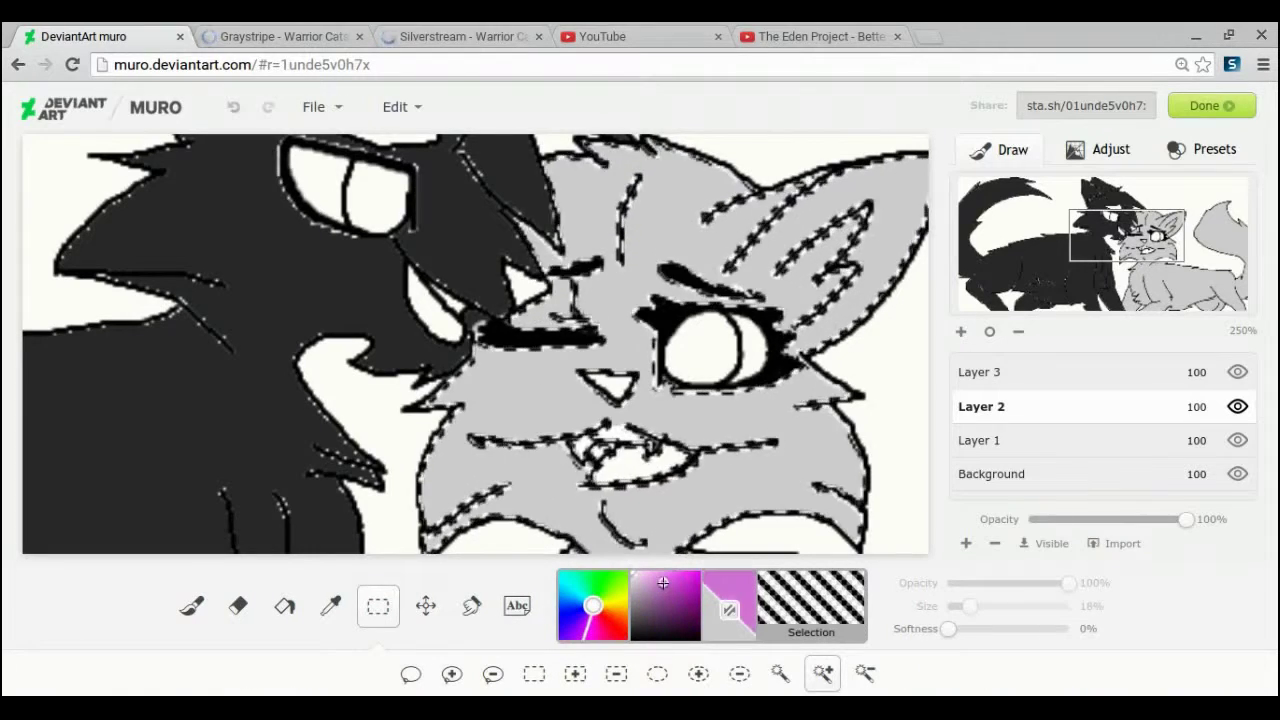
pyautogui.press('b')
pyautogui.moveTo(598, 478); pyautogui.dragTo(676, 448)
pyautogui.click(666, 597)
pyautogui.click(1084, 380)
pyautogui.click(425, 606)
pyautogui.click(990, 331)
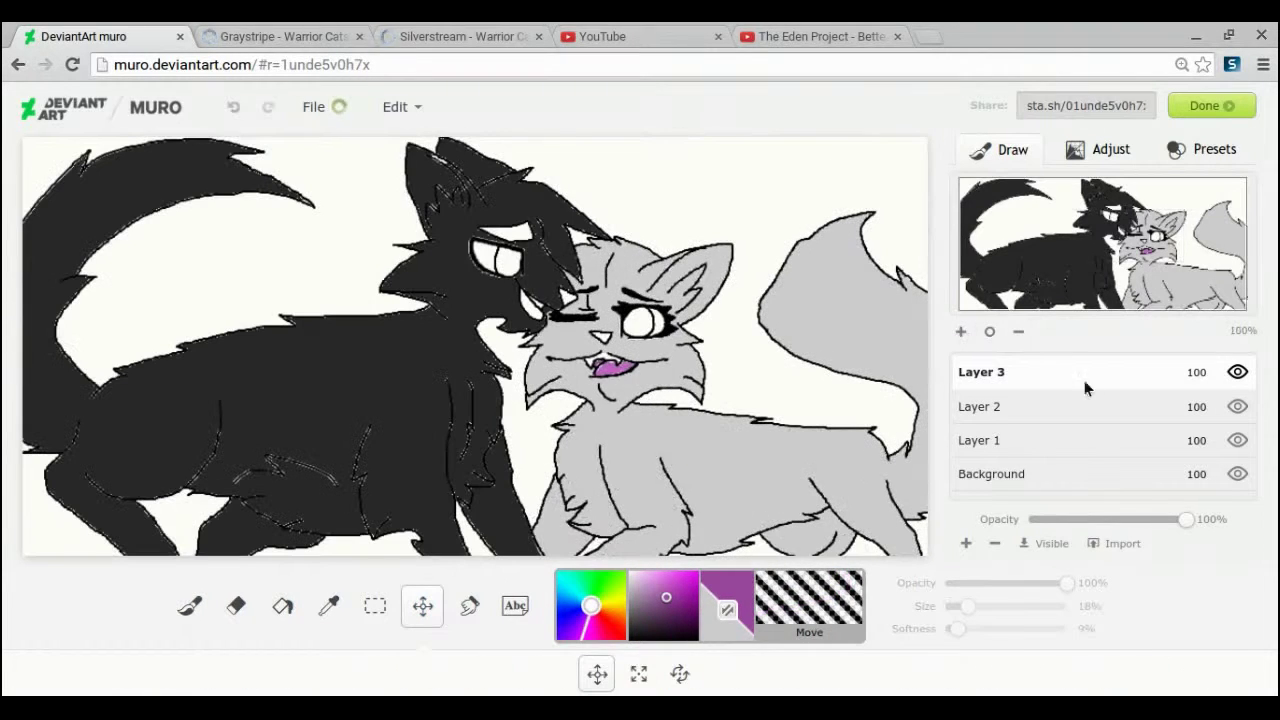
# Touch up the smaller cat's muzzle on Layer 2 with white and light gray, using a 3% brush.
pyautogui.click(990, 402)
pyautogui.click(963, 331)
pyautogui.click(963, 331)
pyautogui.click(963, 331)
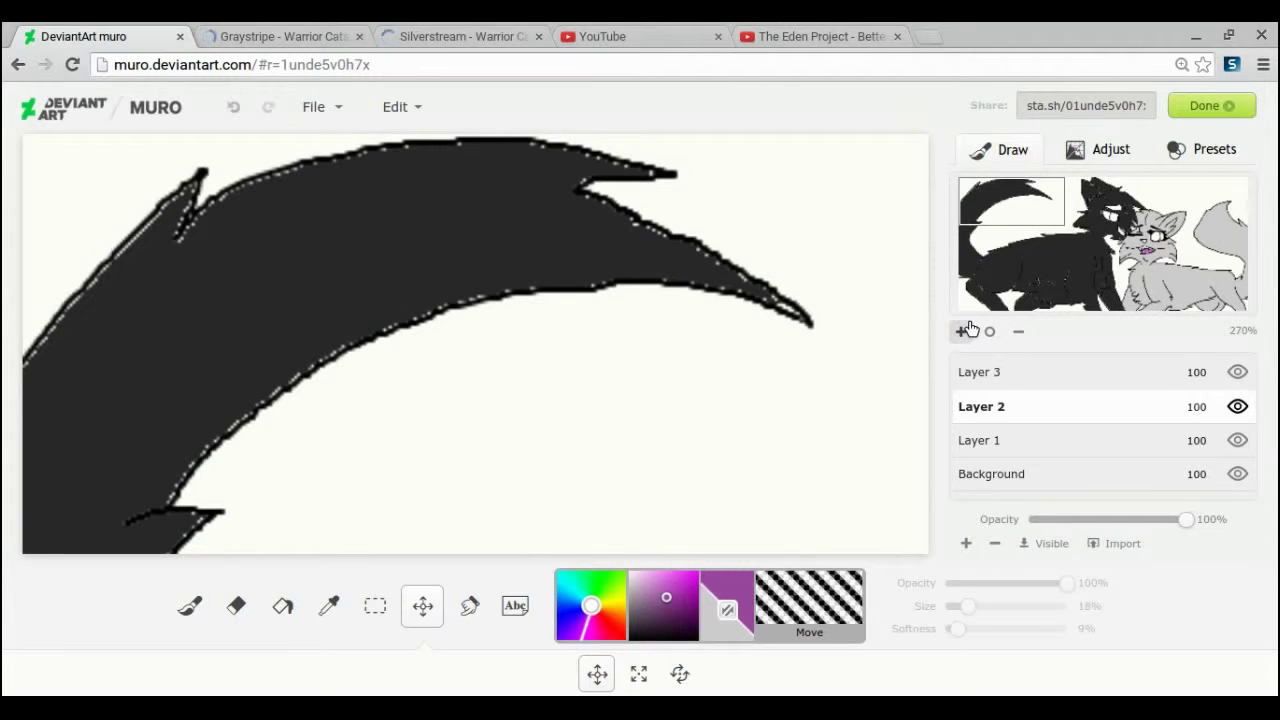
pyautogui.moveTo(1012, 206); pyautogui.dragTo(1132, 239)
pyautogui.click(631, 573)
pyautogui.click(196, 606)
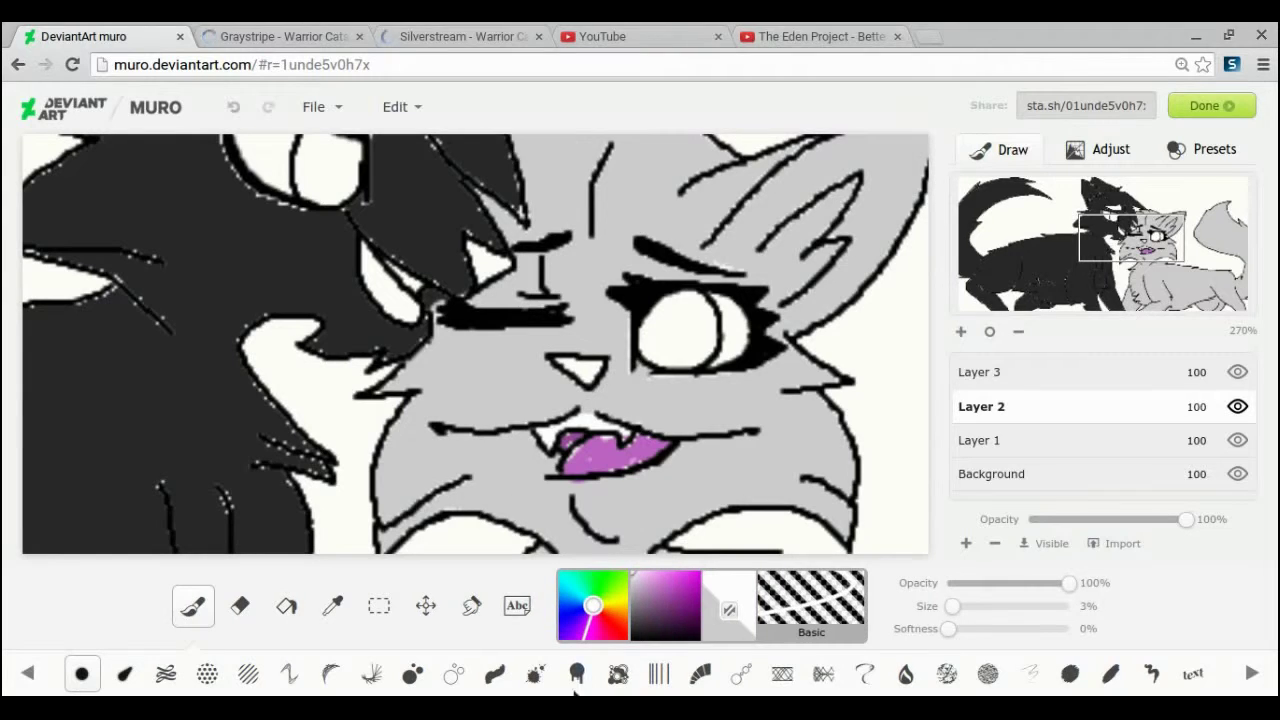
pyautogui.click(286, 605)
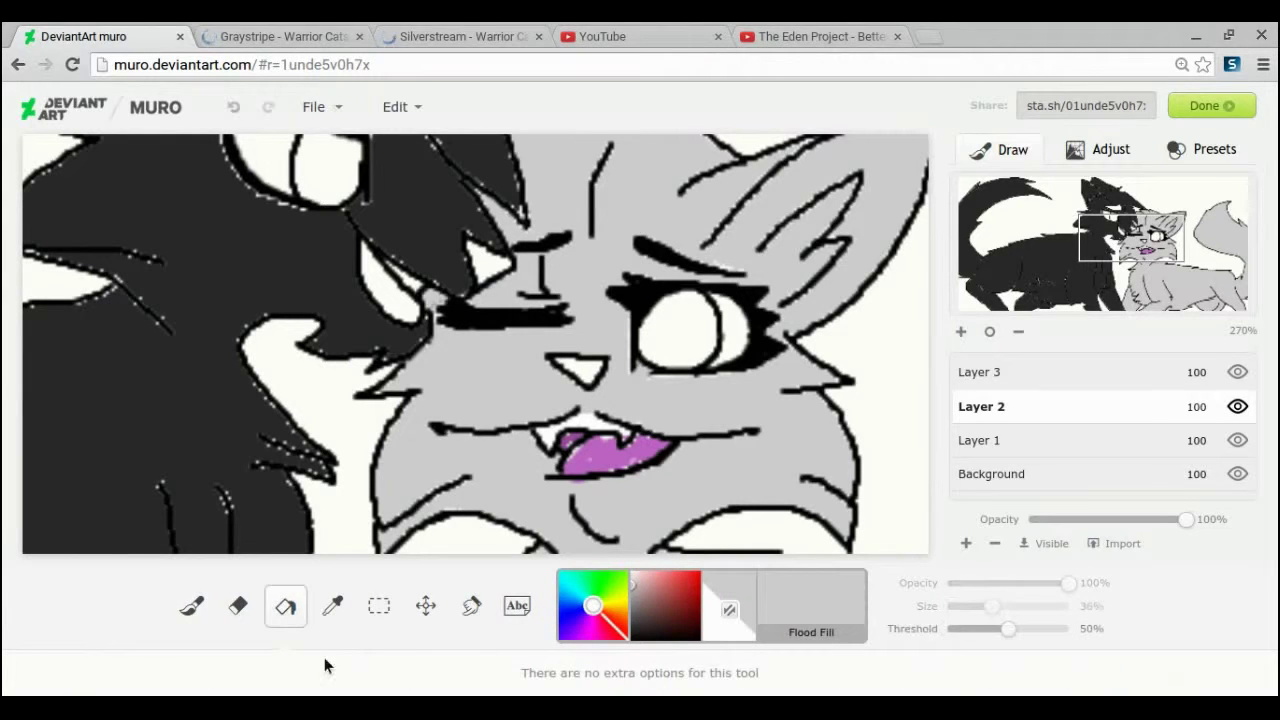
pyautogui.click(191, 605)
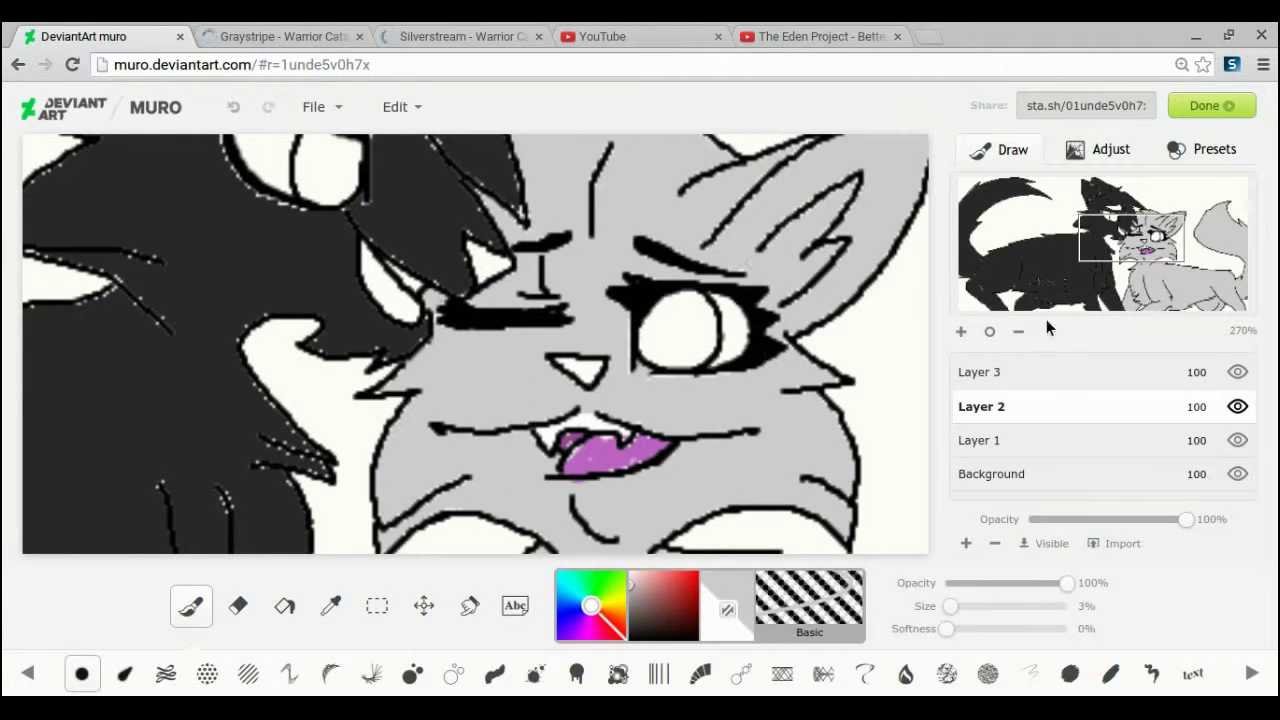
# Check the Silverstream article's picture and outline freehand tabby stripe selections on the smaller cat's cheek, back, legs and tail.
pyautogui.click(460, 36)
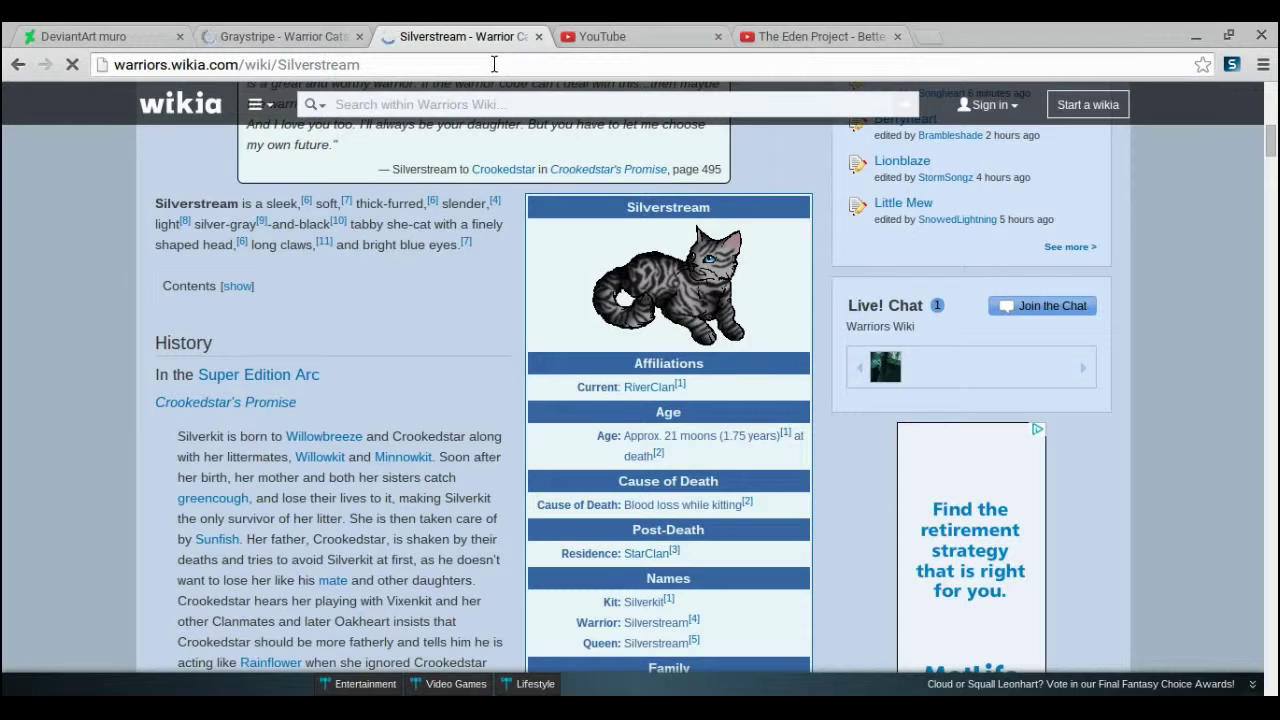
pyautogui.hotkey('ctrl', '1')
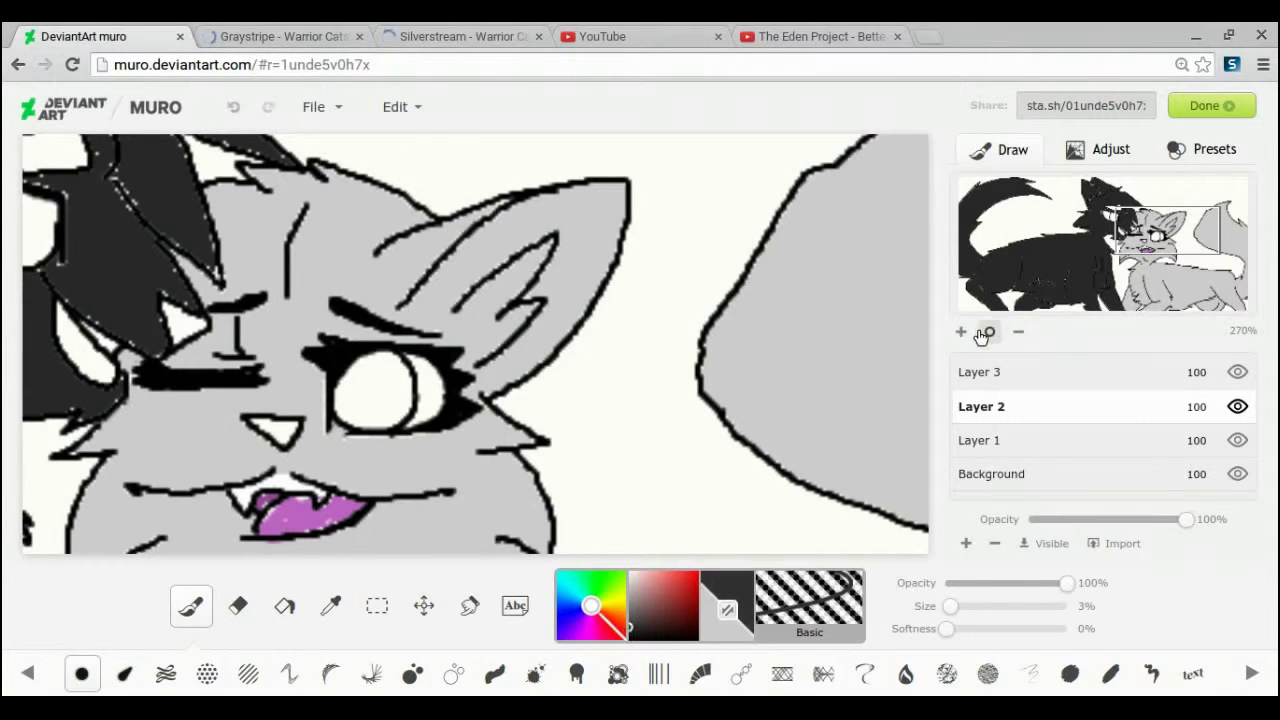
pyautogui.click(988, 332)
pyautogui.press('m')
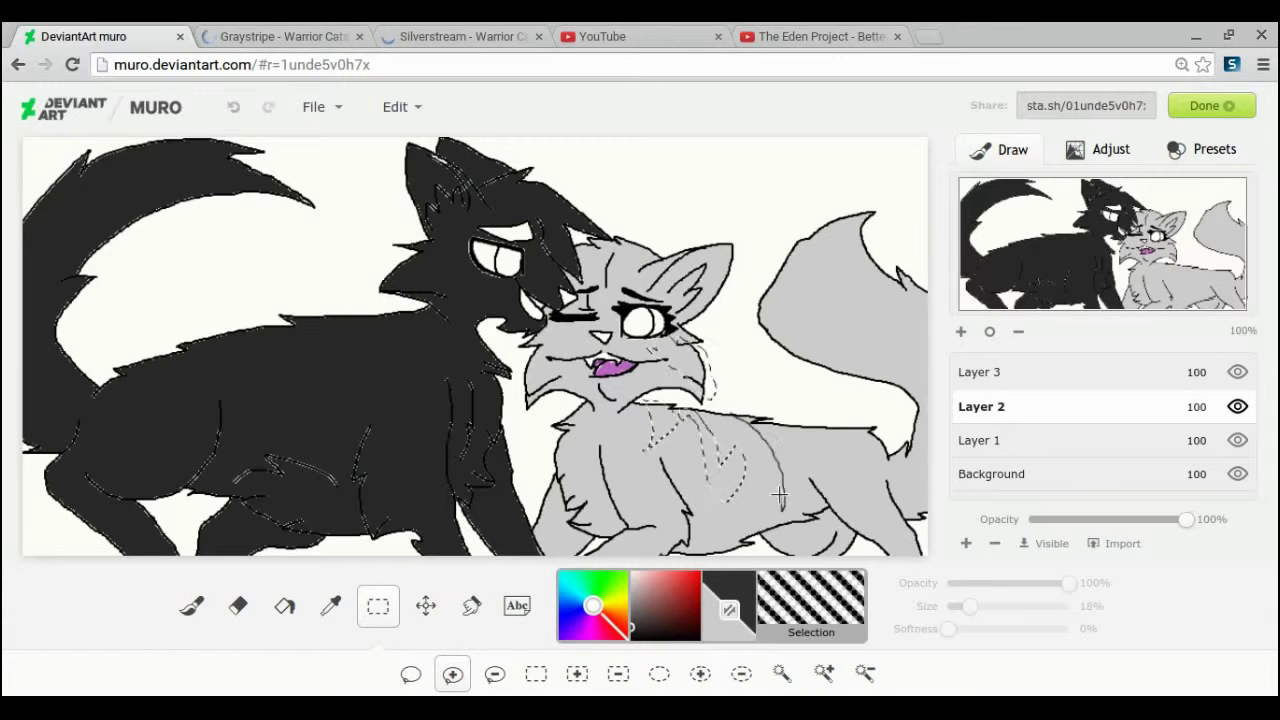
pyautogui.moveTo(782, 440); pyautogui.dragTo(832, 423)
pyautogui.moveTo(614, 482)
pyautogui.mouseDown()
pyautogui.moveTo(812, 350)
pyautogui.moveTo(815, 327)
pyautogui.moveTo(943, 341)
pyautogui.moveTo(909, 416)
pyautogui.mouseUp()
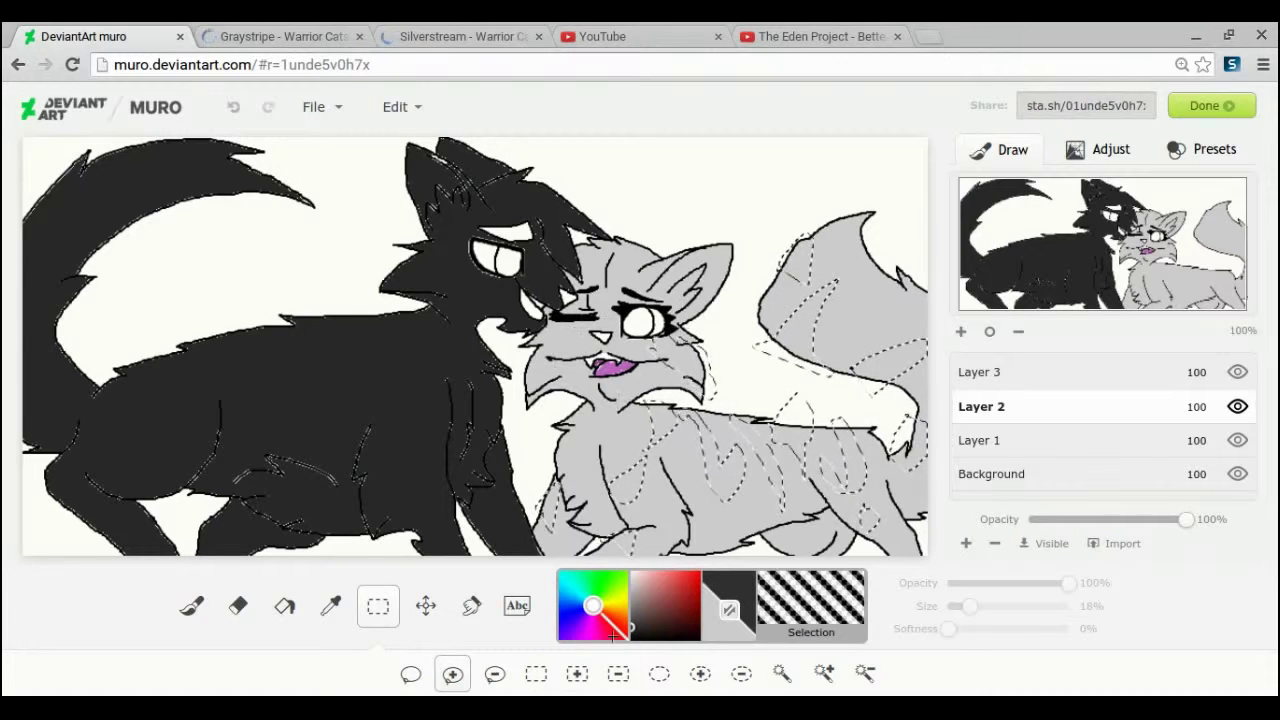
pyautogui.click(285, 606)
pyautogui.click(635, 465)
pyautogui.click(378, 606)
pyautogui.click(233, 107)
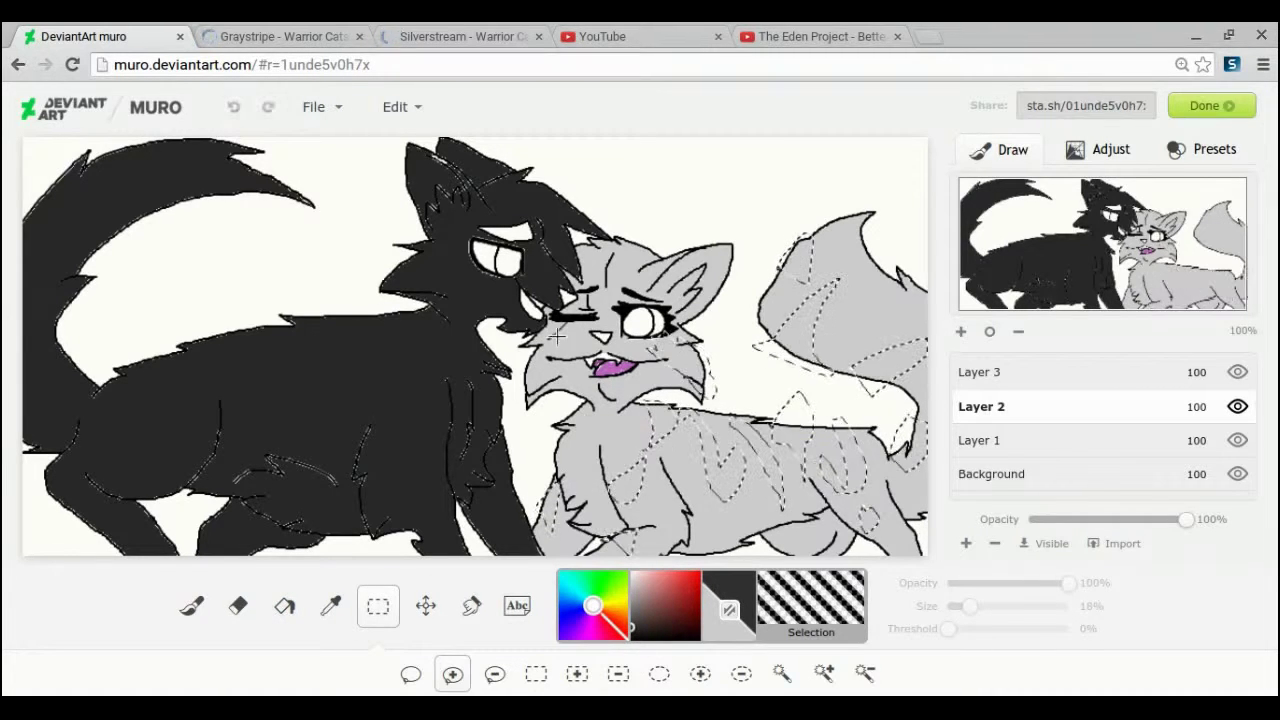
# Add a stripe on the smaller cat's other cheek to the selection and flood fill the selected stripes dark gray.
pyautogui.moveTo(580, 337)
pyautogui.mouseDown()
pyautogui.moveTo(545, 350)
pyautogui.moveTo(533, 381)
pyautogui.mouseUp()
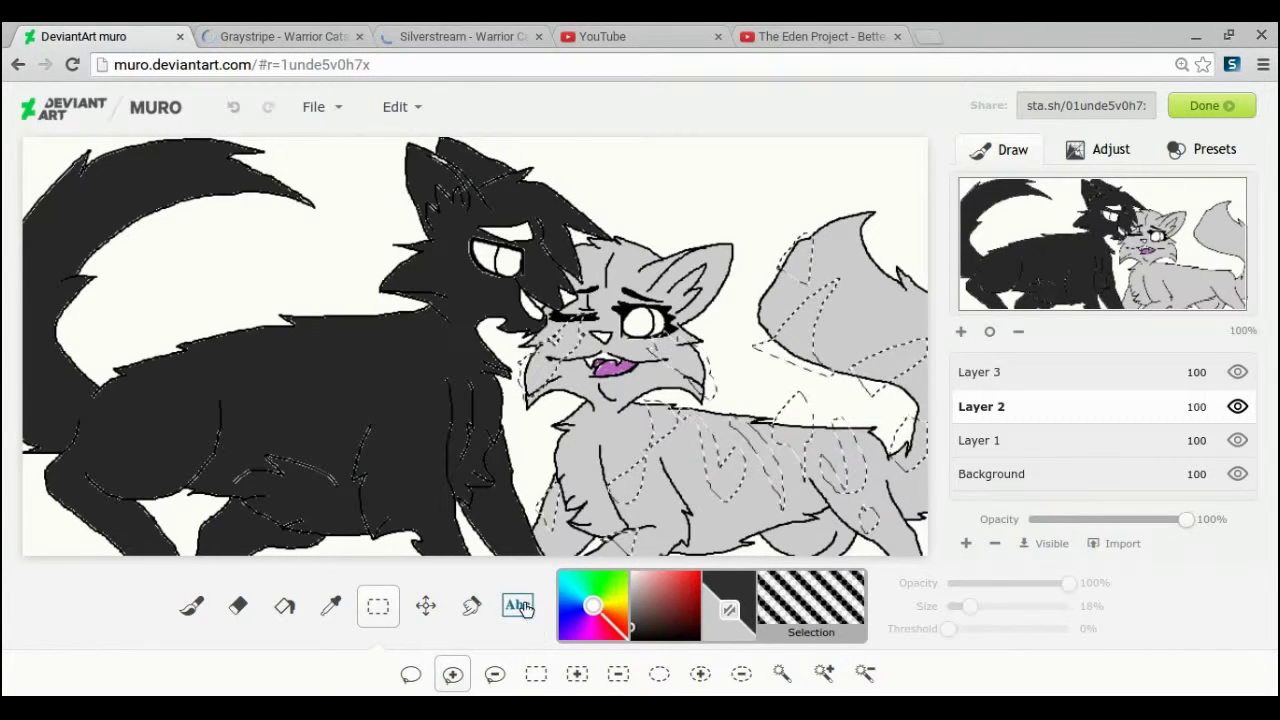
pyautogui.click(285, 605)
pyautogui.click(780, 440)
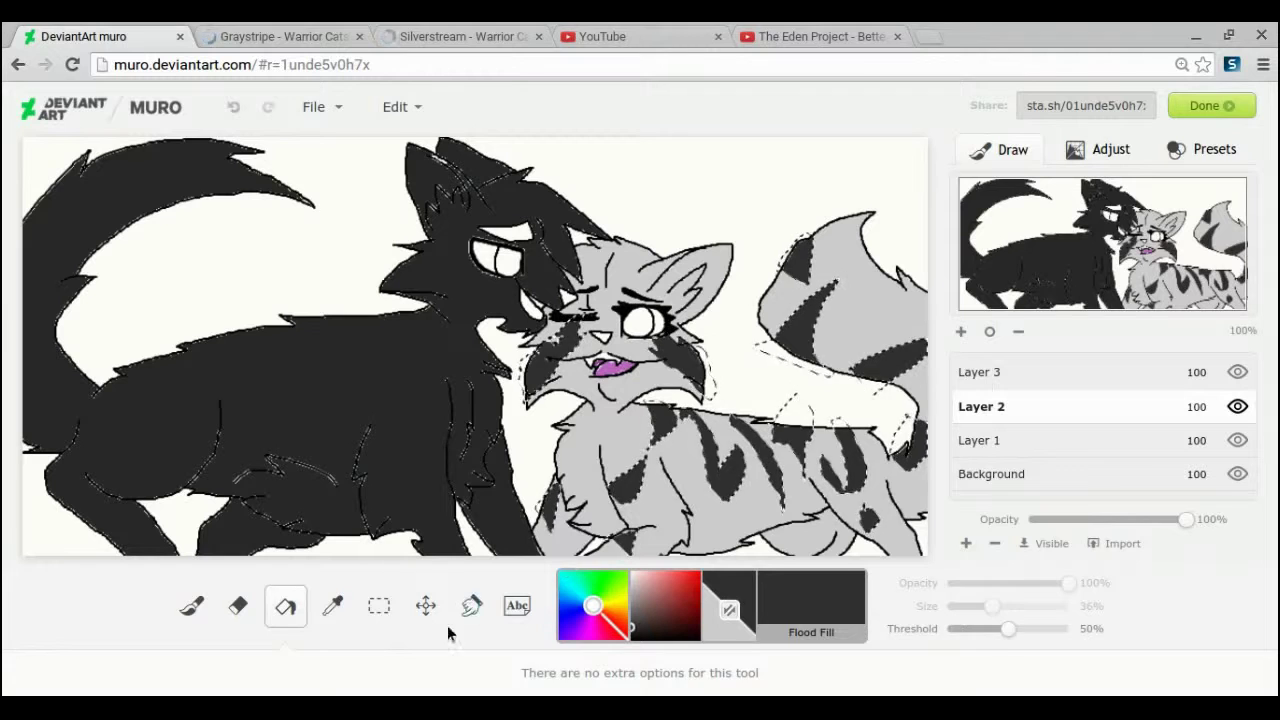
# Add a curved tail stripe and forehead stripes to the smaller cat, fill them dark gray, and clear the selection.
pyautogui.click(378, 605)
pyautogui.moveTo(838, 376); pyautogui.dragTo(860, 364)
pyautogui.click(285, 605)
pyautogui.click(868, 325)
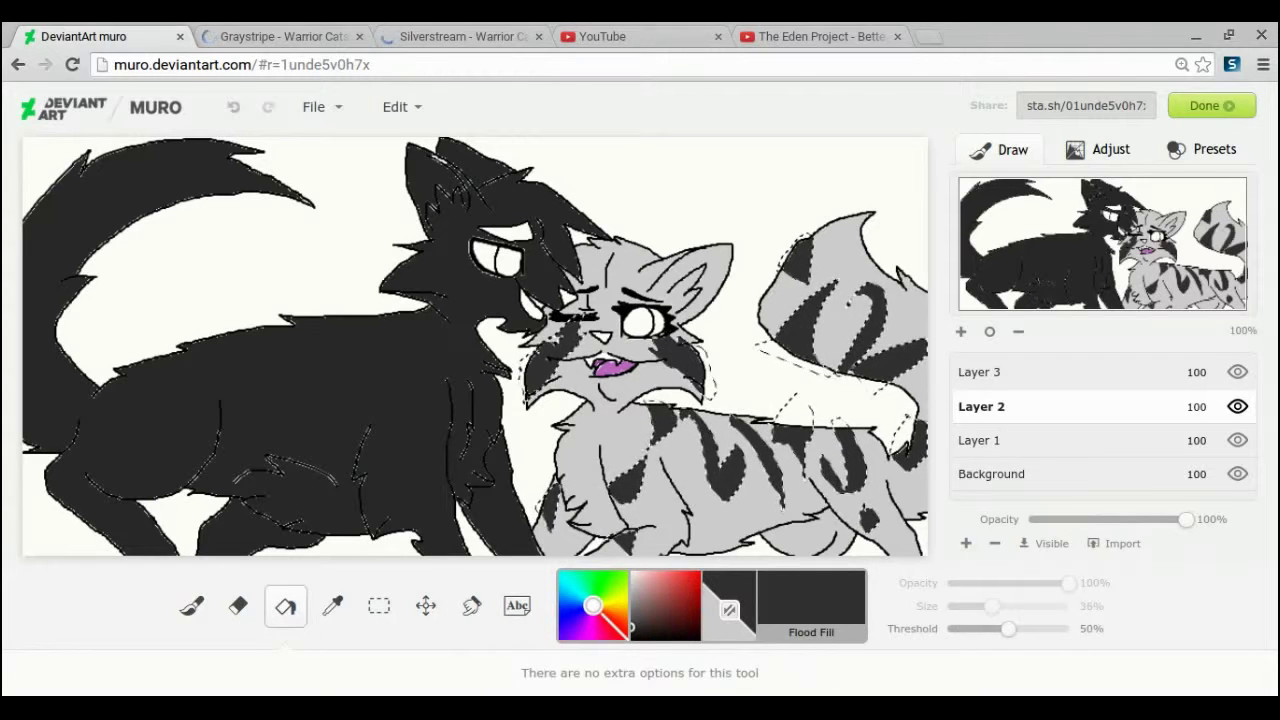
pyautogui.click(378, 605)
pyautogui.moveTo(597, 261)
pyautogui.mouseDown()
pyautogui.moveTo(635, 257)
pyautogui.moveTo(594, 278)
pyautogui.mouseUp()
pyautogui.click(287, 608)
pyautogui.click(611, 264)
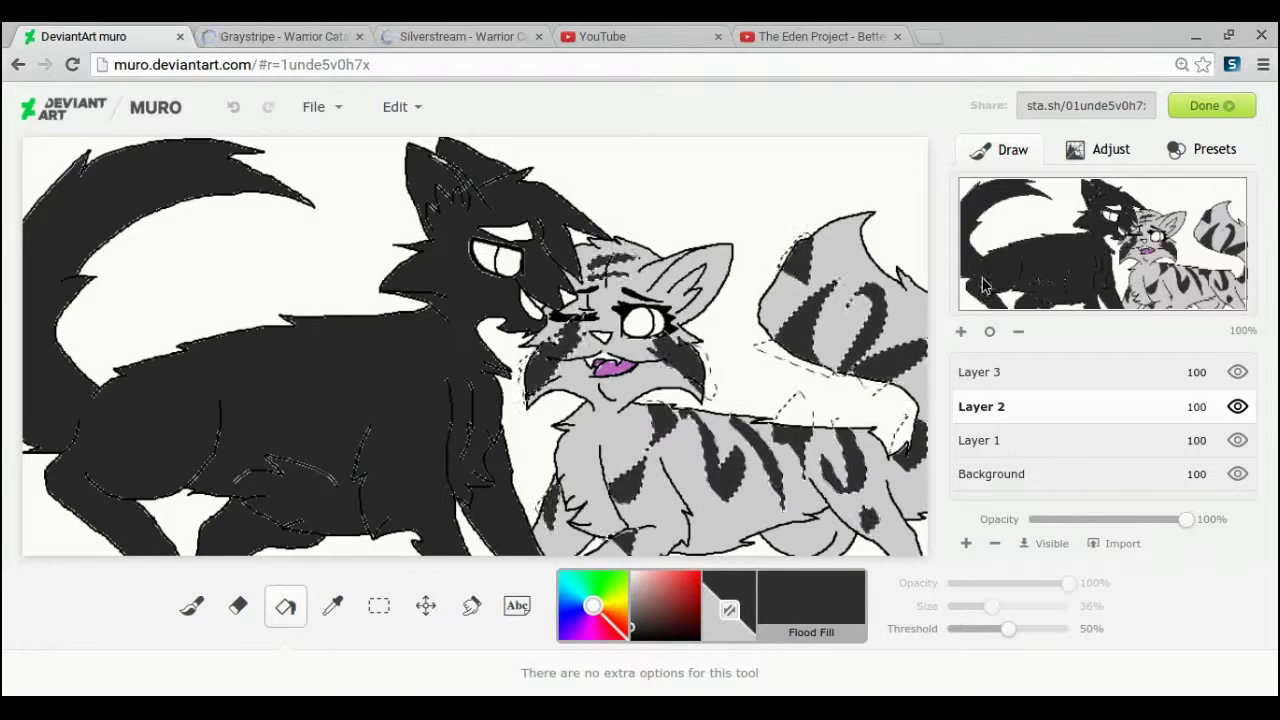
pyautogui.click(1004, 376)
pyautogui.hotkey('ctrl', 'd')
pyautogui.click(1012, 416)
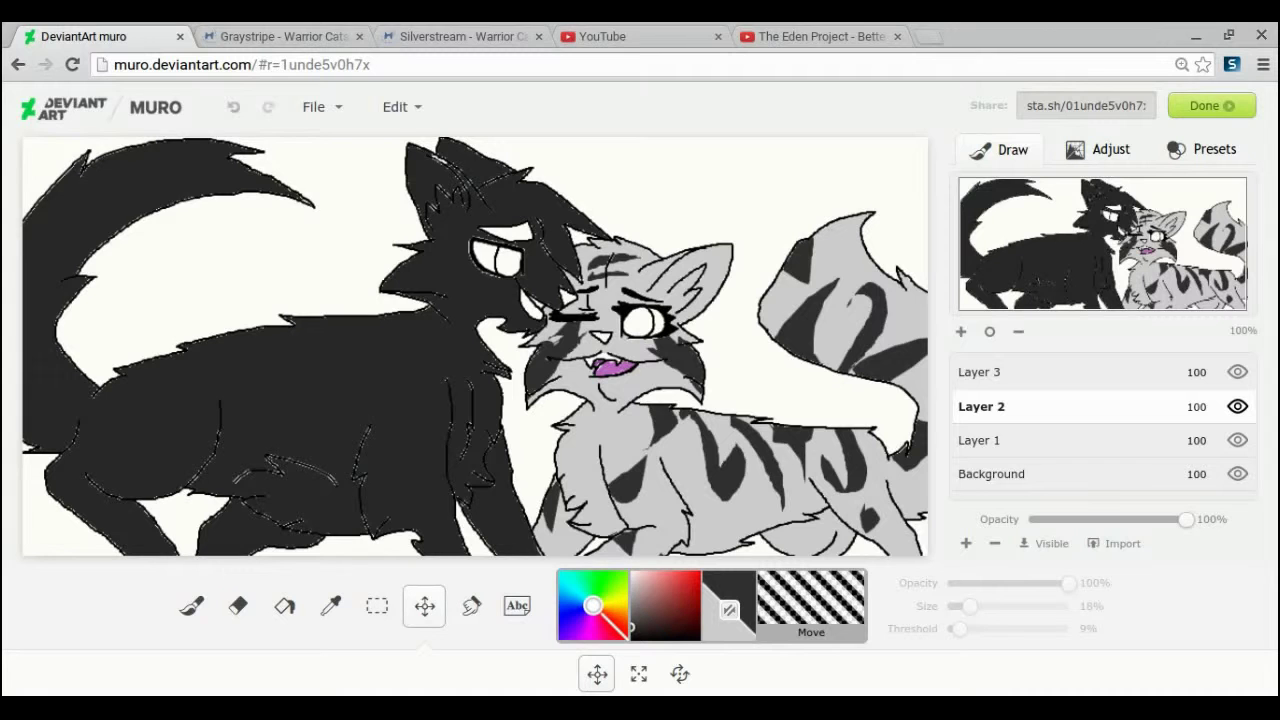
# Close the Graystripe, Silverstream and spare YouTube tabs, keeping the drawing and the music video open.
pyautogui.click(806, 38)
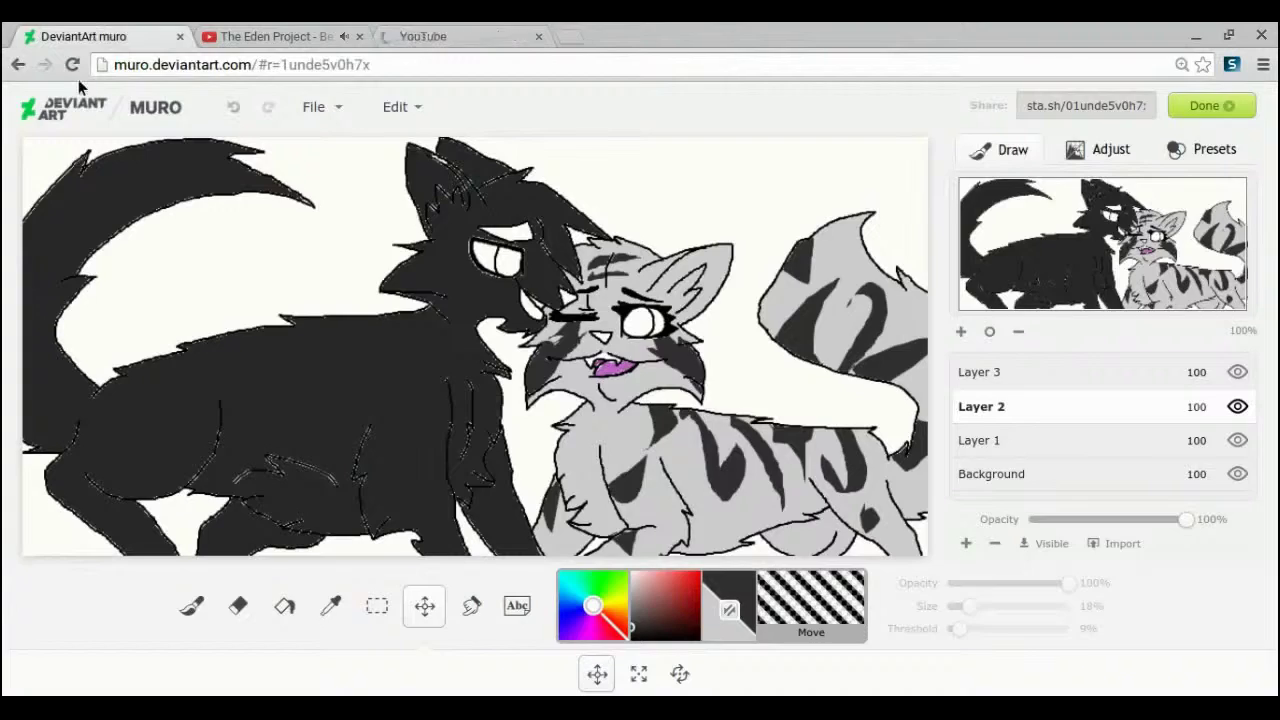
pyautogui.hotkey('ctrl', 'w')
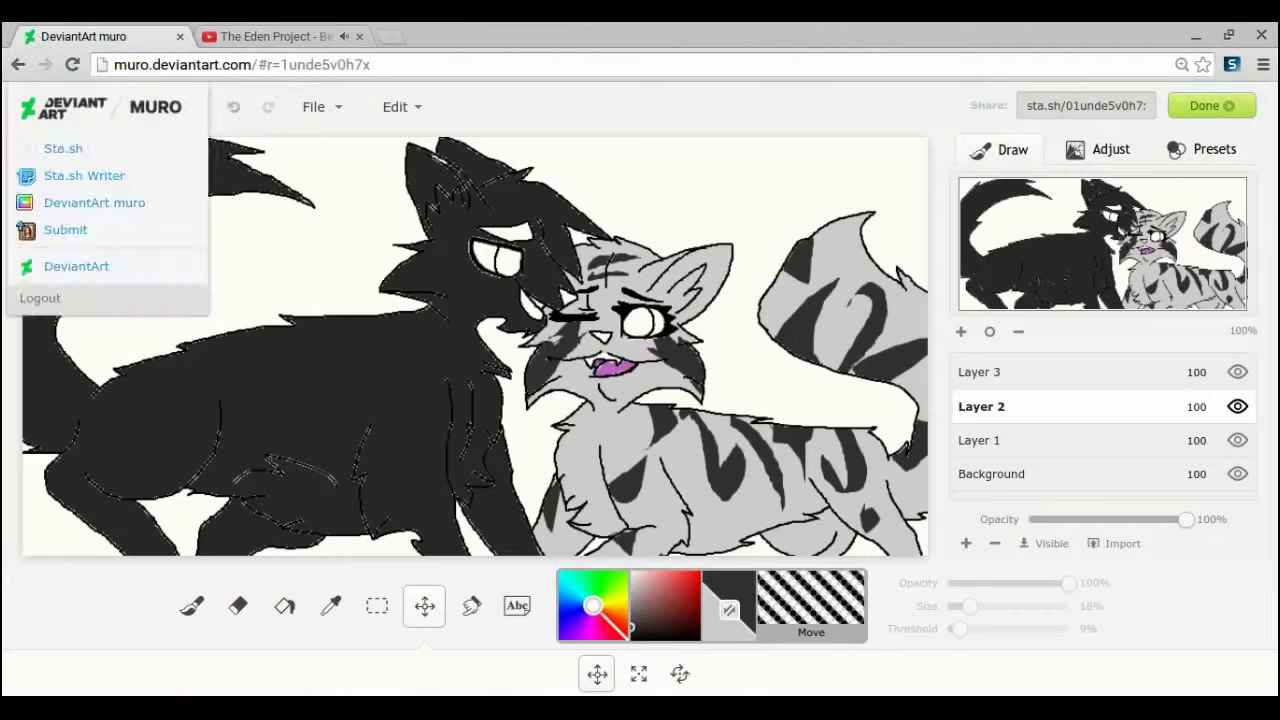
# Flood fill the smaller cat's nose dark purple on Layer 2 and hide the Background layer.
pyautogui.moveTo(666, 593); pyautogui.dragTo(665, 600)
pyautogui.click(284, 606)
pyautogui.click(1239, 475)
pyautogui.click(1239, 475)
pyautogui.click(1239, 475)
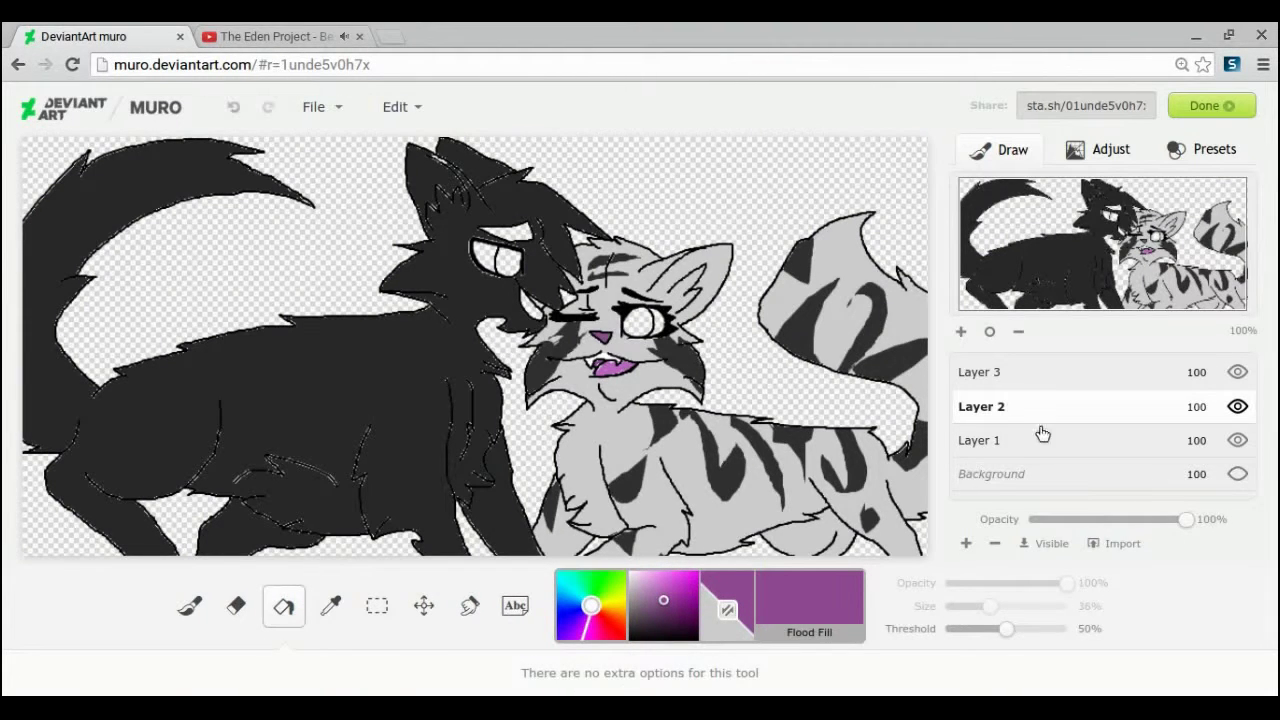
# Select the smaller cat's light gray fur and paint the muzzle below its nose white, using a brush size of 28%.
pyautogui.click(377, 606)
pyautogui.click(823, 674)
pyautogui.click(630, 382)
pyautogui.click(728, 610)
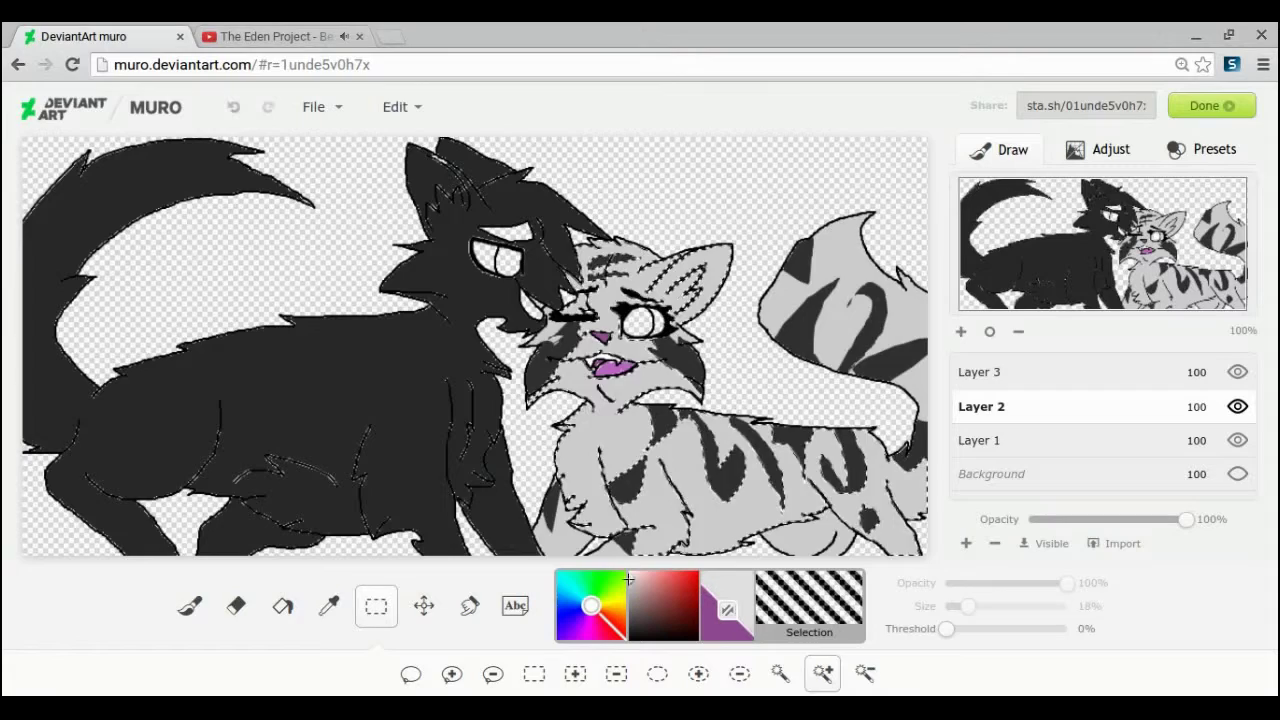
pyautogui.click(188, 610)
pyautogui.click(961, 331)
pyautogui.click(961, 331)
pyautogui.click(961, 331)
pyautogui.moveTo(979, 606)
pyautogui.mouseDown()
pyautogui.moveTo(996, 630)
pyautogui.moveTo(981, 620)
pyautogui.mouseUp()
pyautogui.moveTo(568, 282); pyautogui.dragTo(657, 268)
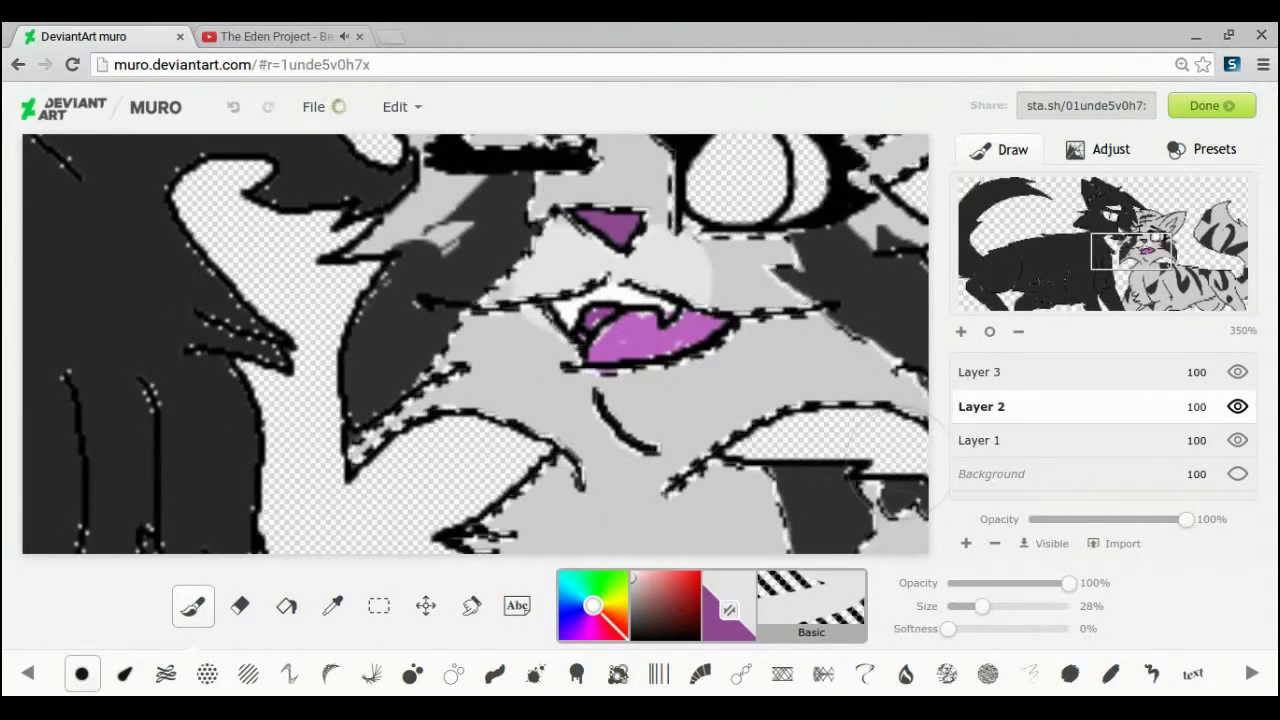
pyautogui.click(233, 106)
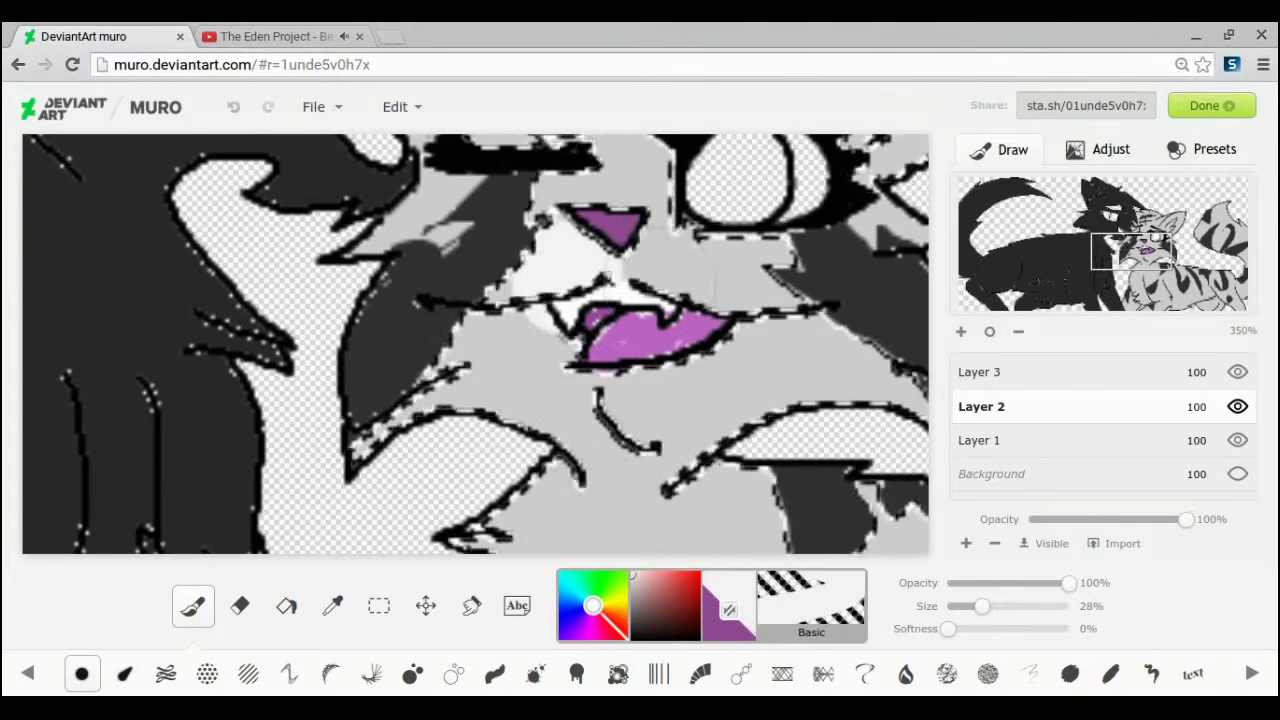
pyautogui.click(990, 331)
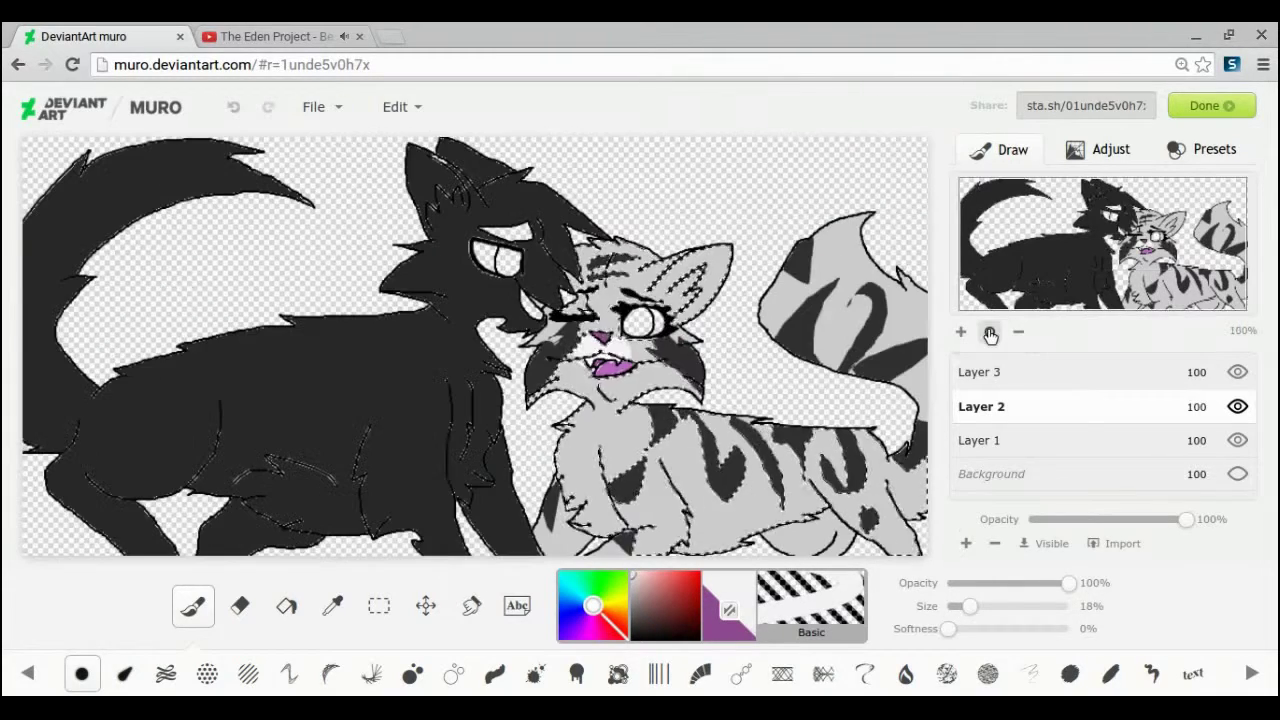
# Paint the smaller cat's ear a paler gray on Layer 2, undoing the first stroke and repainting it.
pyautogui.click(1000, 372)
pyautogui.click(425, 606)
pyautogui.click(1000, 407)
pyautogui.click(961, 331)
pyautogui.moveTo(1010, 198)
pyautogui.mouseDown()
pyautogui.moveTo(1153, 172)
pyautogui.moveTo(1173, 221)
pyautogui.mouseUp()
pyautogui.click(191, 606)
pyautogui.moveTo(600, 258); pyautogui.dragTo(408, 366)
pyautogui.click(233, 106)
pyautogui.moveTo(552, 368)
pyautogui.mouseDown()
pyautogui.moveTo(560, 320)
pyautogui.moveTo(440, 490)
pyautogui.mouseUp()
# Sample the light gray fur colour and repaint the pale overspill at the base of the ear with a 7% brush.
pyautogui.click(331, 606)
pyautogui.click(310, 350)
pyautogui.click(191, 606)
pyautogui.moveTo(968, 606); pyautogui.dragTo(957, 608)
pyautogui.moveTo(482, 358); pyautogui.dragTo(345, 430)
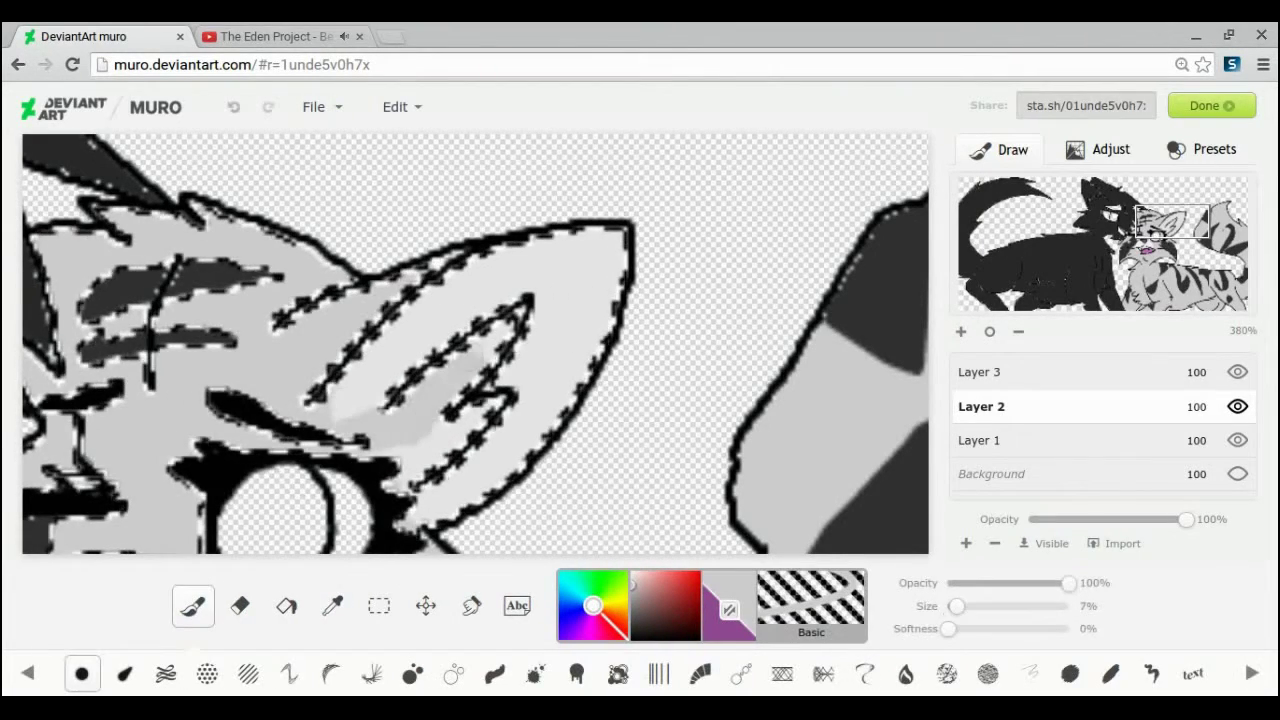
pyautogui.click(990, 331)
# Clear the selection on the smaller cat and select the larger cat's dark gray fur on Layer 2.
pyautogui.click(1040, 372)
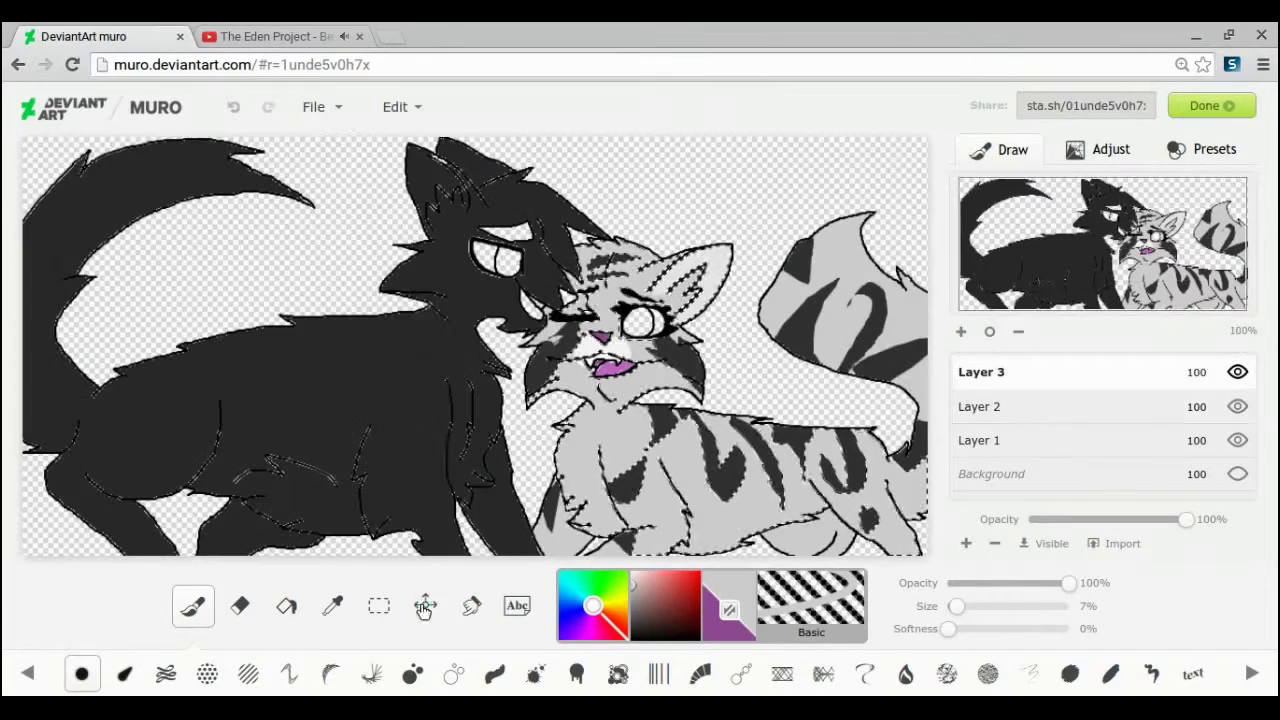
pyautogui.click(426, 606)
pyautogui.click(378, 606)
pyautogui.click(1040, 407)
pyautogui.click(325, 380)
# Outline a near-black stripe along the larger cat's back and tail with a 1% brush.
pyautogui.click(331, 606)
pyautogui.click(400, 490)
pyautogui.click(631, 636)
pyautogui.click(192, 608)
pyautogui.click(951, 609)
pyautogui.moveTo(951, 610); pyautogui.dragTo(949, 611)
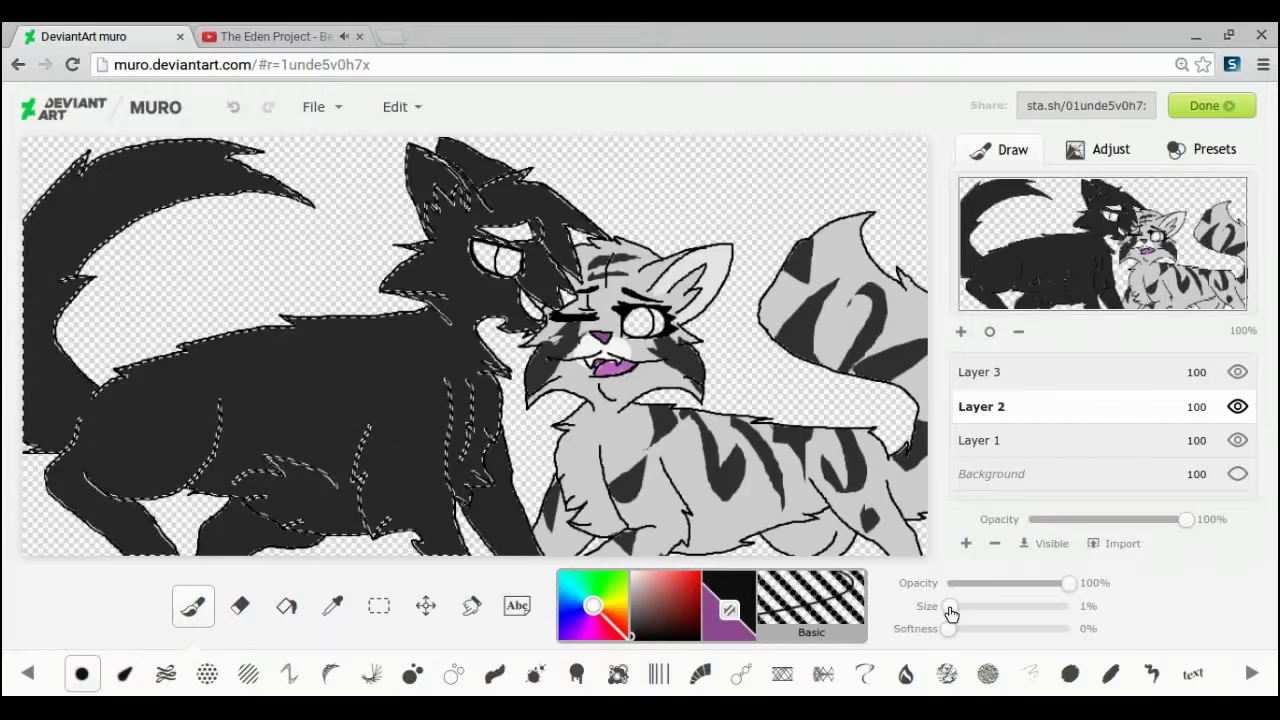
pyautogui.click(963, 332)
pyautogui.click(963, 332)
pyautogui.moveTo(1033, 211); pyautogui.dragTo(1073, 240)
pyautogui.moveTo(606, 308)
pyautogui.mouseDown()
pyautogui.moveTo(475, 352)
pyautogui.moveTo(24, 419)
pyautogui.mouseUp()
pyautogui.click(1020, 263)
pyautogui.moveTo(310, 268); pyautogui.dragTo(42, 212)
pyautogui.click(1022, 208)
pyautogui.moveTo(57, 550)
pyautogui.mouseDown()
pyautogui.moveTo(74, 460)
pyautogui.moveTo(304, 224)
pyautogui.mouseUp()
# Paint a near-black marking along the crest and back of the larger cat's head.
pyautogui.moveTo(1026, 210); pyautogui.dragTo(1118, 210)
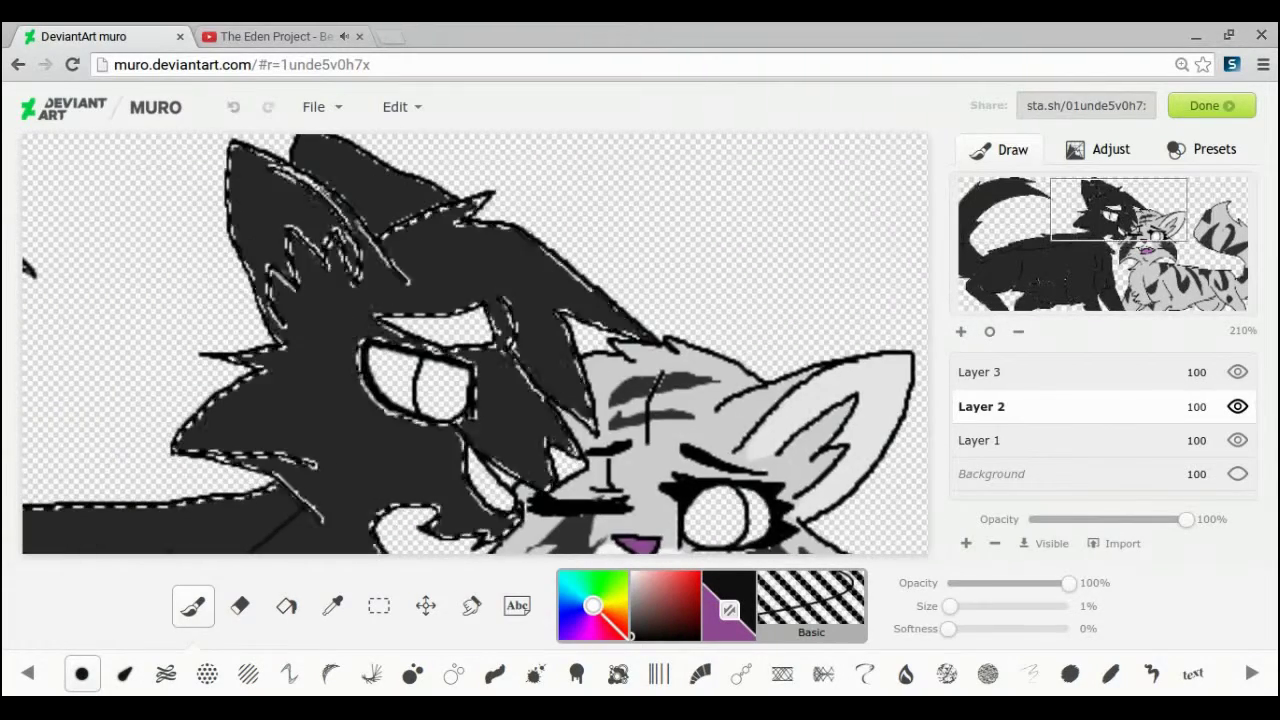
pyautogui.moveTo(949, 606); pyautogui.dragTo(976, 606)
pyautogui.moveTo(535, 248); pyautogui.dragTo(616, 304)
pyautogui.moveTo(976, 606); pyautogui.dragTo(956, 606)
pyautogui.moveTo(456, 218)
pyautogui.mouseDown()
pyautogui.moveTo(400, 242)
pyautogui.moveTo(472, 232)
pyautogui.mouseUp()
pyautogui.moveTo(522, 265); pyautogui.dragTo(550, 288)
# Fill the outlined stripe along the larger cat's upper back with near-black, undoing the first stroke and repainting it.
pyautogui.moveTo(1131, 225); pyautogui.dragTo(1027, 242)
pyautogui.moveTo(823, 296)
pyautogui.mouseDown()
pyautogui.moveTo(645, 302)
pyautogui.moveTo(485, 330)
pyautogui.moveTo(358, 384)
pyautogui.mouseUp()
pyautogui.hotkey('ctrl', 'z')
pyautogui.moveTo(880, 278)
pyautogui.mouseDown()
pyautogui.moveTo(575, 300)
pyautogui.moveTo(370, 364)
pyautogui.moveTo(780, 325)
pyautogui.moveTo(690, 350)
pyautogui.moveTo(557, 349)
pyautogui.moveTo(540, 370)
pyautogui.moveTo(668, 350)
pyautogui.moveTo(554, 349)
pyautogui.mouseUp()
pyautogui.moveTo(956, 607)
pyautogui.mouseDown()
pyautogui.moveTo(961, 620)
pyautogui.moveTo(950, 614)
pyautogui.mouseUp()
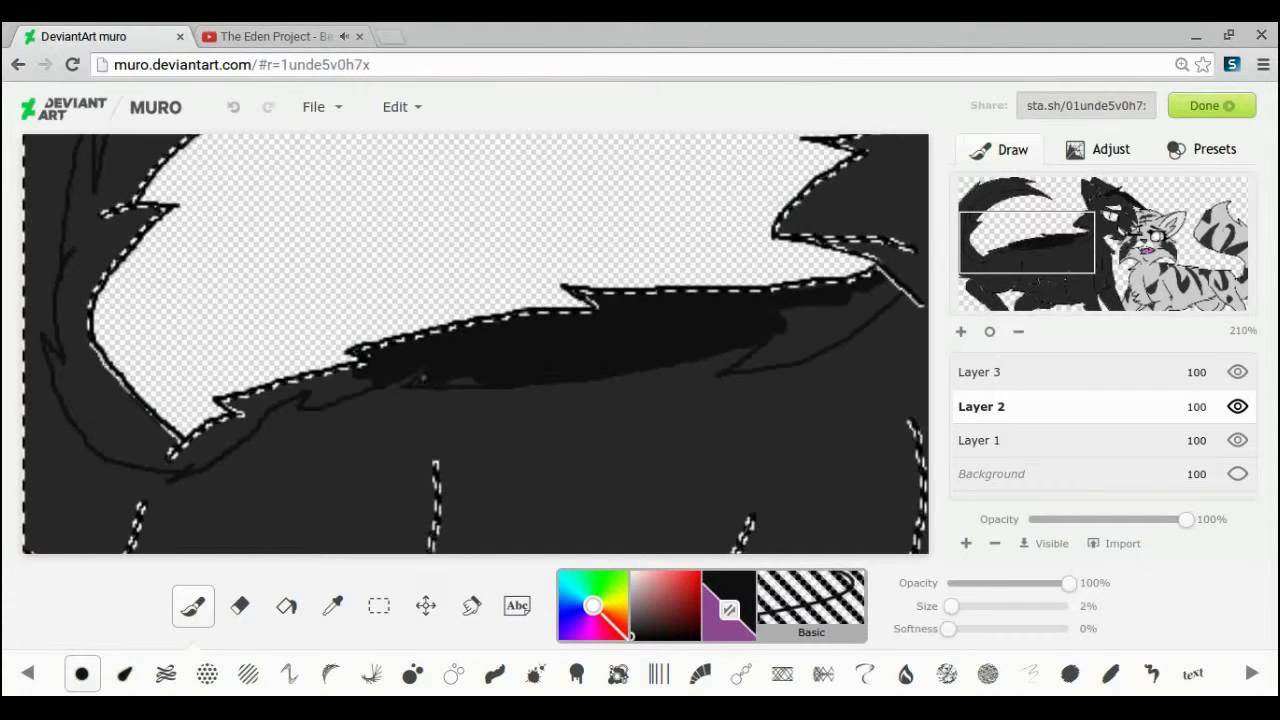
pyautogui.moveTo(762, 354)
pyautogui.mouseDown()
pyautogui.moveTo(725, 371)
pyautogui.moveTo(841, 336)
pyautogui.moveTo(785, 335)
pyautogui.mouseUp()
pyautogui.moveTo(952, 607); pyautogui.dragTo(967, 607)
pyautogui.moveTo(795, 325); pyautogui.dragTo(877, 290)
pyautogui.moveTo(967, 607); pyautogui.dragTo(954, 610)
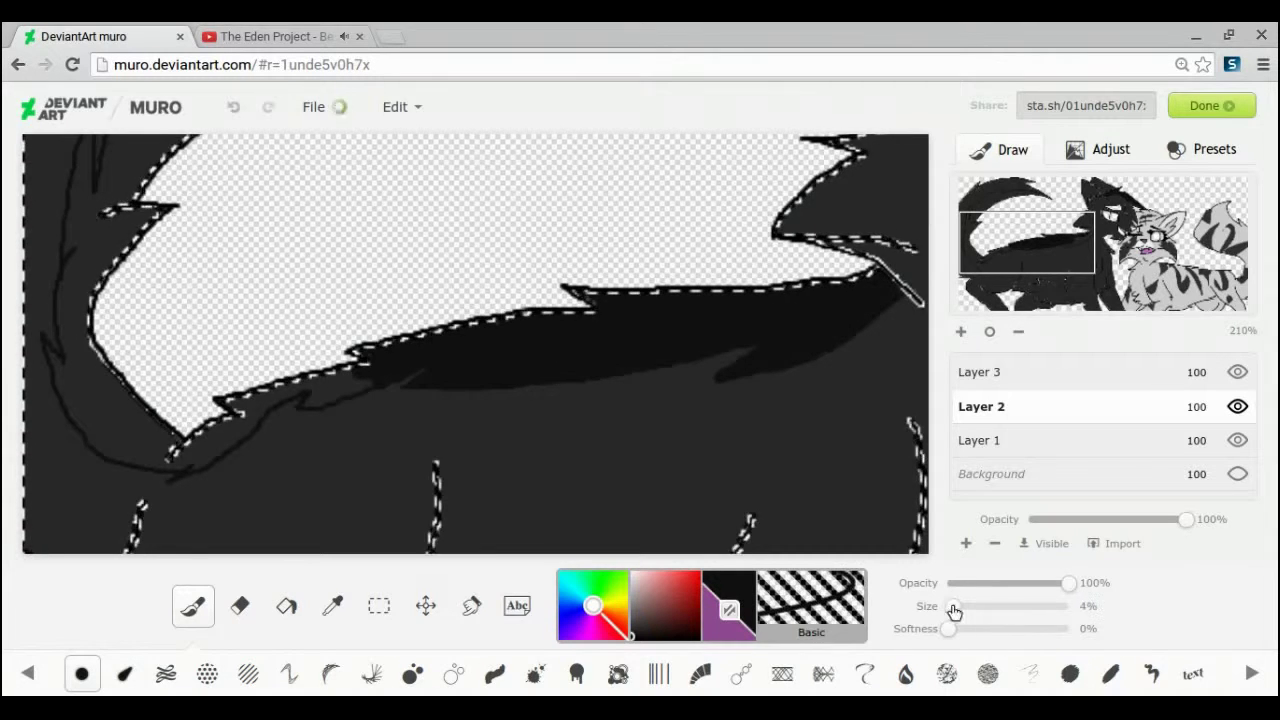
# Fill the rest of the back stripe down to the base of the larger cat's tail with a 4% brush.
pyautogui.moveTo(1036, 268); pyautogui.dragTo(1027, 226)
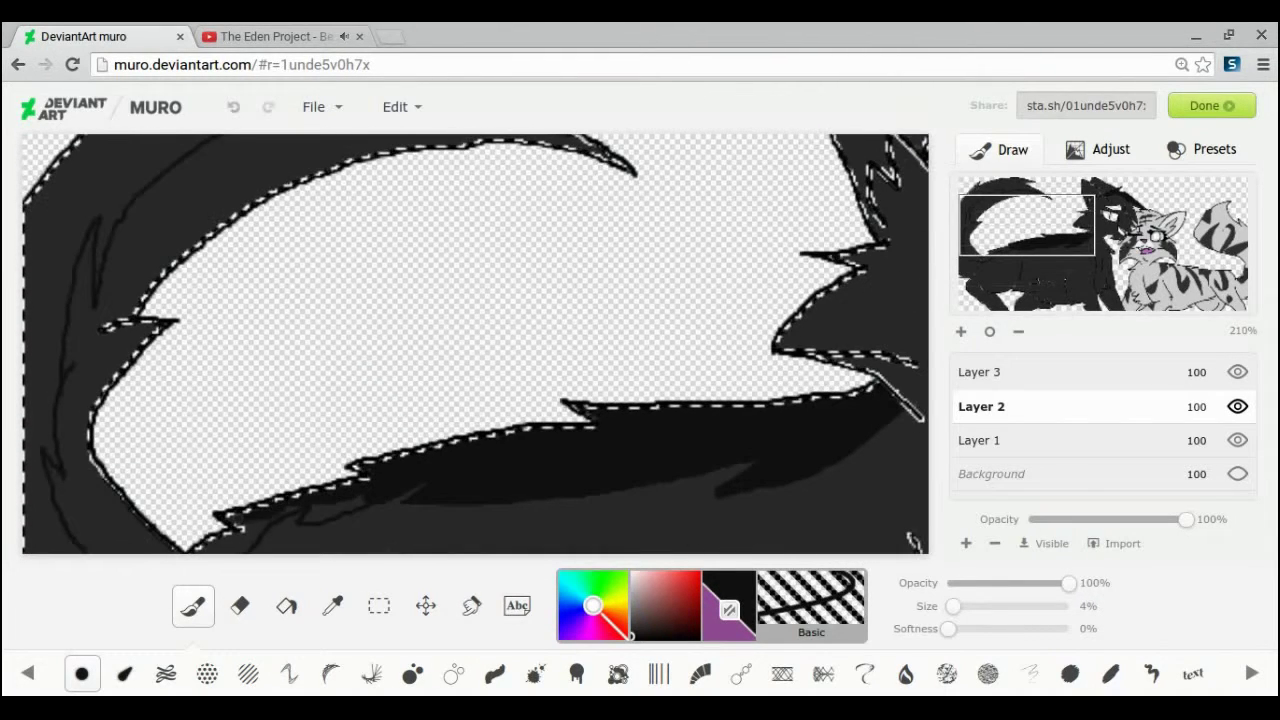
pyautogui.moveTo(366, 489)
pyautogui.mouseDown()
pyautogui.moveTo(304, 508)
pyautogui.moveTo(330, 510)
pyautogui.mouseUp()
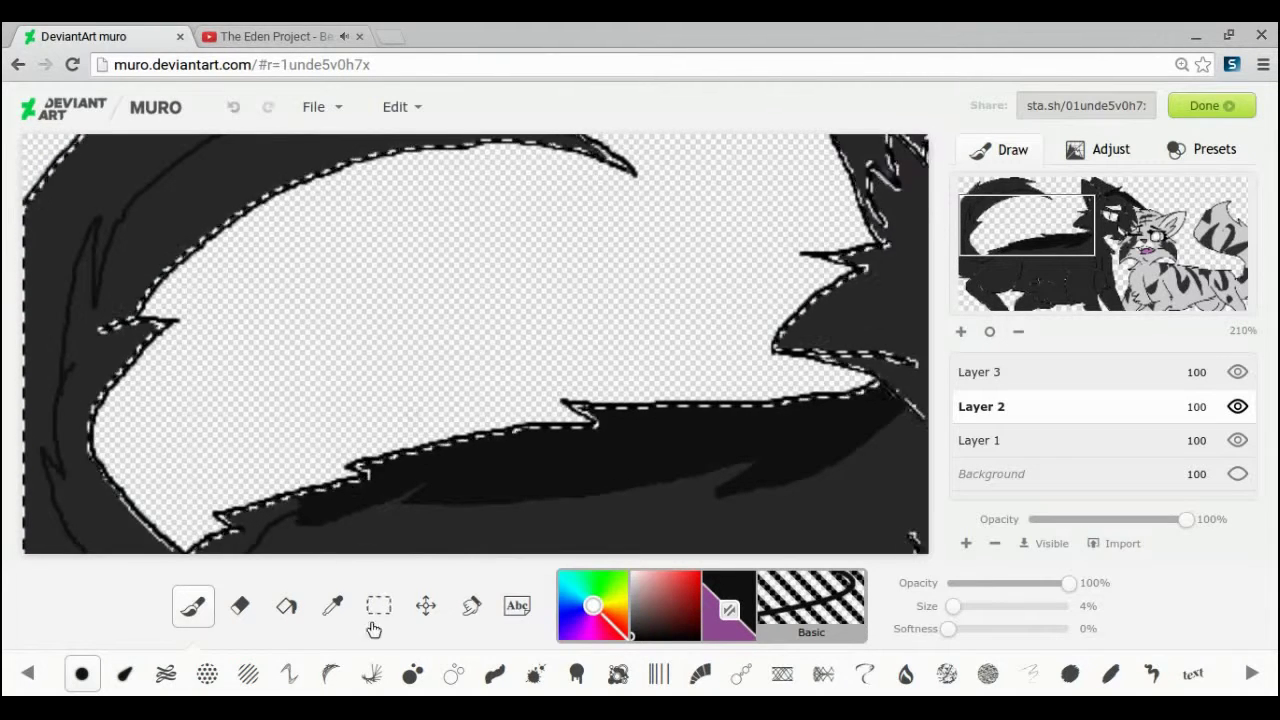
pyautogui.scroll(-5, 475, 343)
pyautogui.moveTo(302, 333)
pyautogui.mouseDown()
pyautogui.moveTo(248, 350)
pyautogui.moveTo(188, 396)
pyautogui.moveTo(85, 385)
pyautogui.moveTo(62, 280)
pyautogui.moveTo(78, 135)
pyautogui.mouseUp()
pyautogui.moveTo(67, 180); pyautogui.dragTo(77, 215)
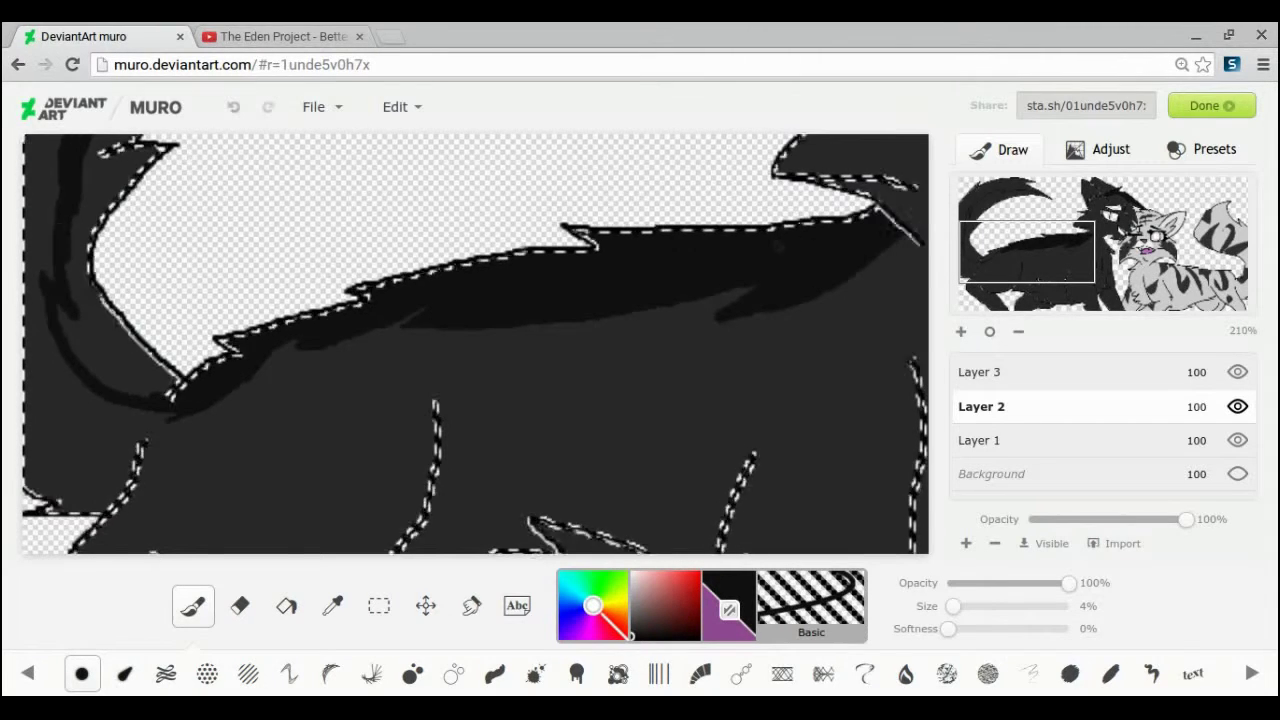
# Fill the stripe along the inner curve of the larger cat's tail with near-black, enlarging the brush to 18%.
pyautogui.scroll(5, 77, 215)
pyautogui.moveTo(76, 412)
pyautogui.mouseDown()
pyautogui.moveTo(96, 424)
pyautogui.moveTo(92, 323)
pyautogui.moveTo(320, 215)
pyautogui.moveTo(448, 225)
pyautogui.moveTo(605, 262)
pyautogui.mouseUp()
pyautogui.moveTo(405, 227); pyautogui.dragTo(524, 244)
pyautogui.moveTo(954, 607); pyautogui.dragTo(970, 607)
pyautogui.moveTo(124, 388)
pyautogui.mouseDown()
pyautogui.moveTo(149, 343)
pyautogui.moveTo(286, 249)
pyautogui.moveTo(262, 297)
pyautogui.moveTo(408, 242)
pyautogui.mouseUp()
pyautogui.moveTo(1040, 209); pyautogui.dragTo(1040, 249)
pyautogui.moveTo(308, 348)
pyautogui.mouseDown()
pyautogui.moveTo(162, 408)
pyautogui.moveTo(80, 331)
pyautogui.moveTo(85, 250)
pyautogui.moveTo(115, 148)
pyautogui.mouseUp()
# Paint a near-black marking across the larger cat's cheek, from below the eye to the cheek fur.
pyautogui.moveTo(1024, 224)
pyautogui.mouseDown()
pyautogui.moveTo(1058, 308)
pyautogui.moveTo(1089, 226)
pyautogui.mouseUp()
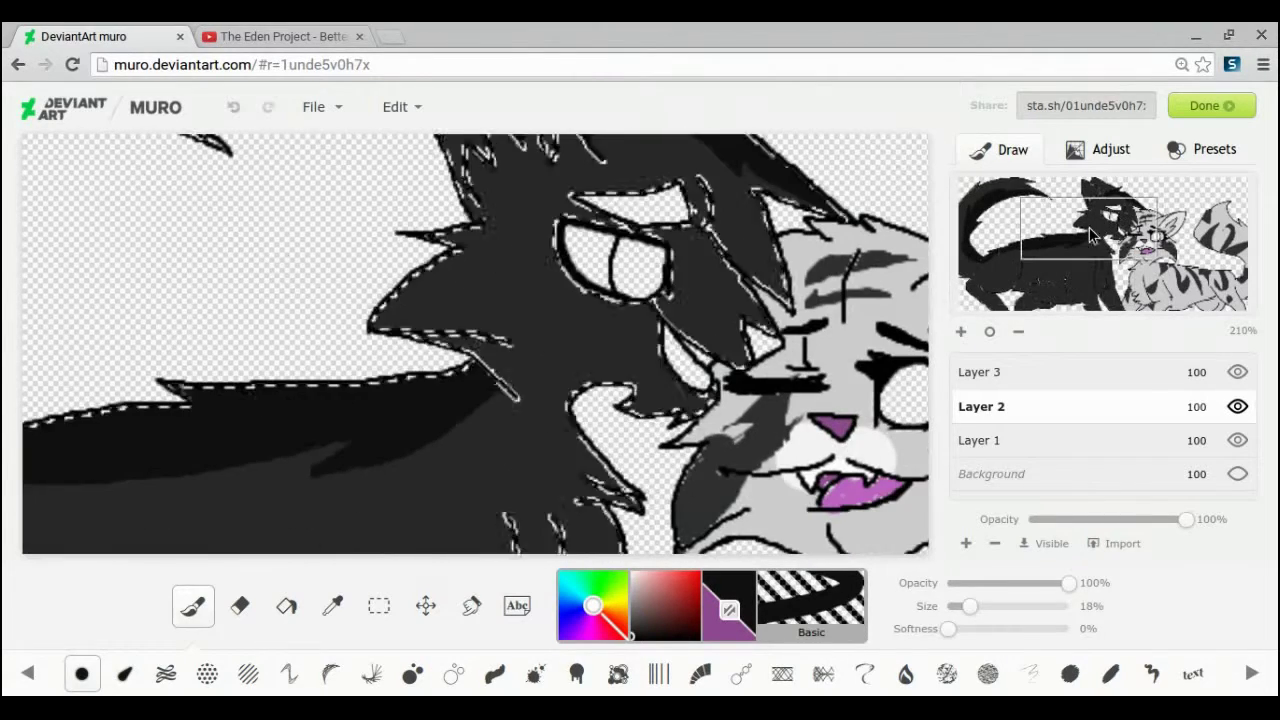
pyautogui.press('[')
pyautogui.press('[')
pyautogui.press('[')
pyautogui.press('[')
pyautogui.moveTo(655, 303); pyautogui.dragTo(470, 340)
pyautogui.moveTo(957, 606); pyautogui.dragTo(968, 606)
pyautogui.moveTo(446, 322)
pyautogui.mouseDown()
pyautogui.moveTo(565, 296)
pyautogui.moveTo(535, 293)
pyautogui.moveTo(575, 325)
pyautogui.moveTo(570, 283)
pyautogui.moveTo(498, 286)
pyautogui.mouseUp()
pyautogui.click(952, 606)
# Sample the dark gray fur colour and paint a slightly lighter patch on the larger cat's muzzle with a 16% brush.
pyautogui.click(332, 606)
pyautogui.click(500, 450)
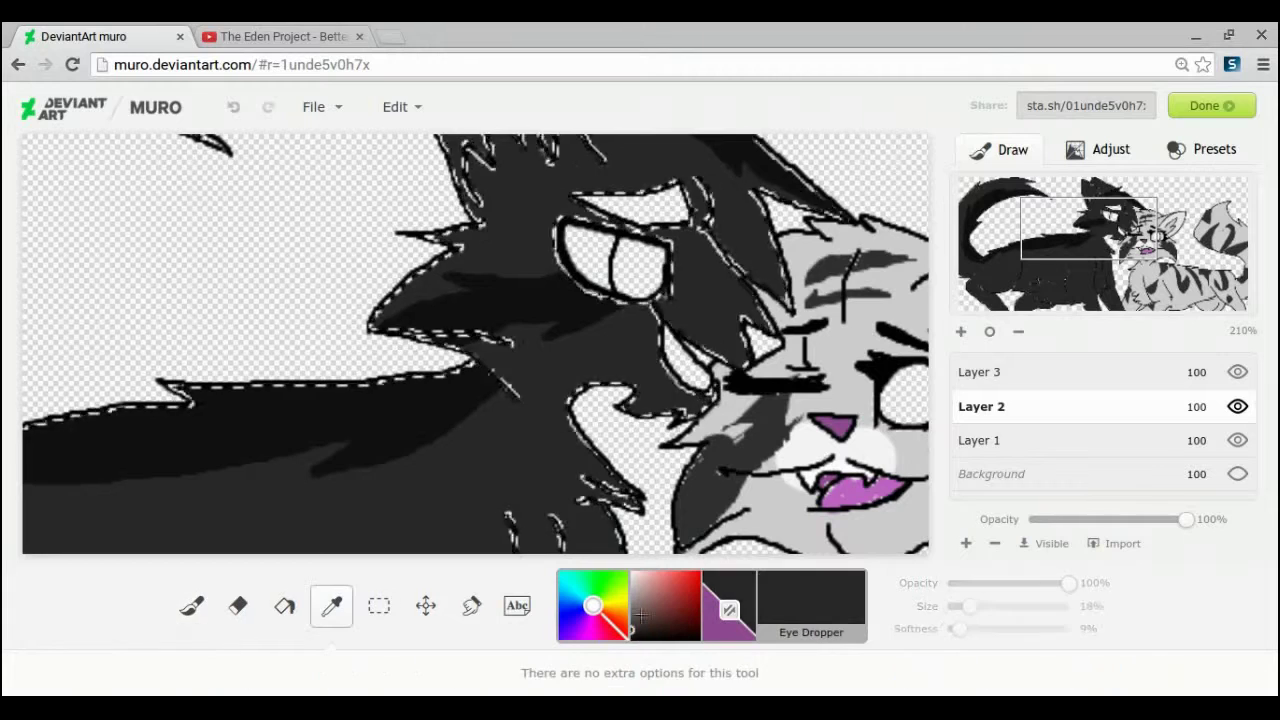
pyautogui.click(191, 606)
pyautogui.press('[')
pyautogui.press('[')
pyautogui.press('[')
pyautogui.press('[')
pyautogui.press('[')
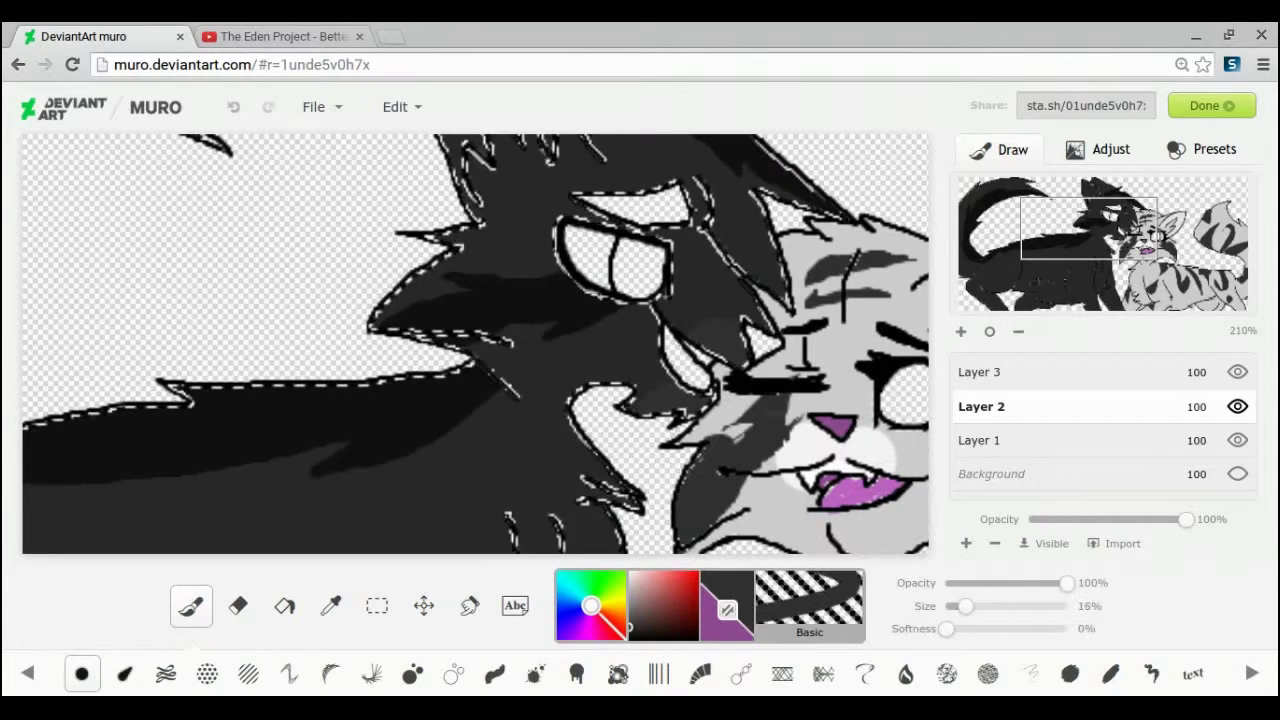
# Sample the near-black stripe colour, add the larger cat's eyebrow to the selection and paint it near-black.
pyautogui.click(332, 606)
pyautogui.click(400, 425)
pyautogui.click(377, 606)
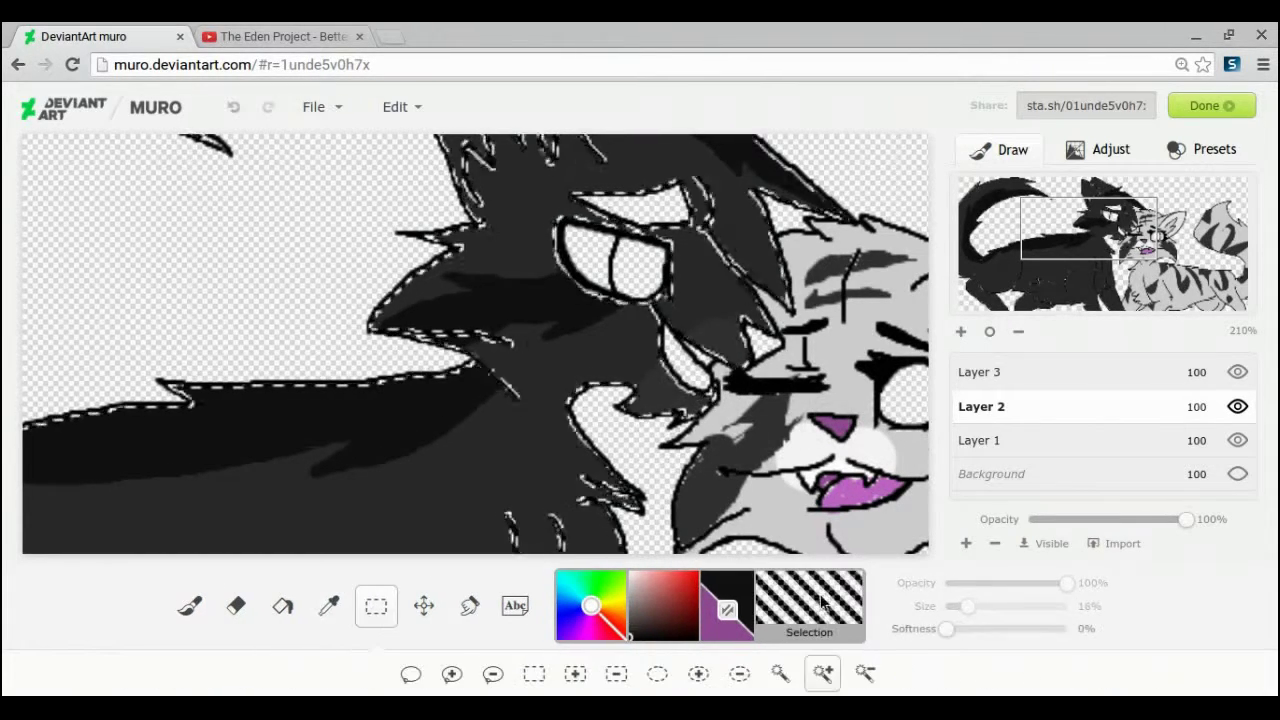
pyautogui.click(650, 206)
pyautogui.click(192, 606)
pyautogui.moveTo(574, 200); pyautogui.dragTo(694, 208)
# Sample the dark gray fur colour and touch up the fur on the larger cat's forehead and cheek.
pyautogui.click(332, 606)
pyautogui.click(520, 400)
pyautogui.click(193, 606)
pyautogui.moveTo(659, 144); pyautogui.dragTo(591, 257)
pyautogui.press('[')
pyautogui.press('[')
pyautogui.press('[')
pyautogui.moveTo(558, 298); pyautogui.dragTo(488, 316)
# Paint the larger cat's belly a slightly lighter dark gray on Layer 2 with a 19% brush, removing the first attempt from Layer 3.
pyautogui.click(332, 606)
pyautogui.click(420, 200)
pyautogui.click(193, 606)
pyautogui.moveTo(958, 607); pyautogui.dragTo(953, 608)
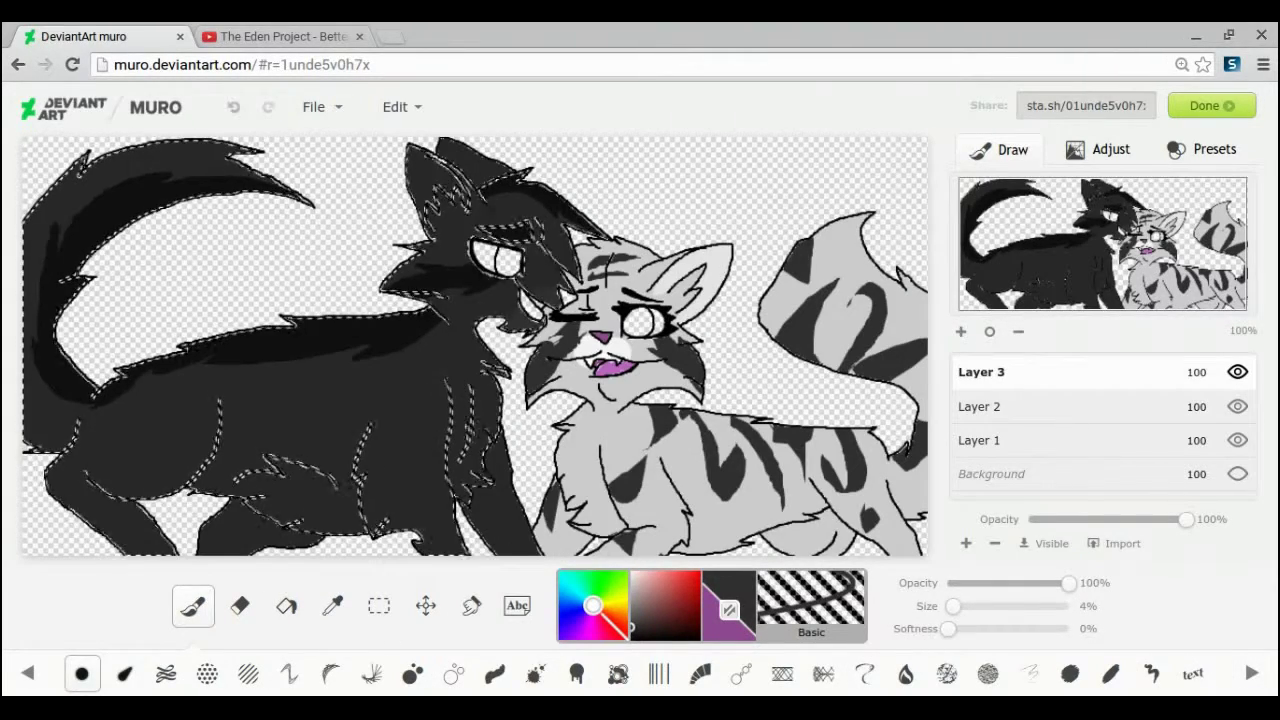
pyautogui.press('alt')
pyautogui.click(193, 606)
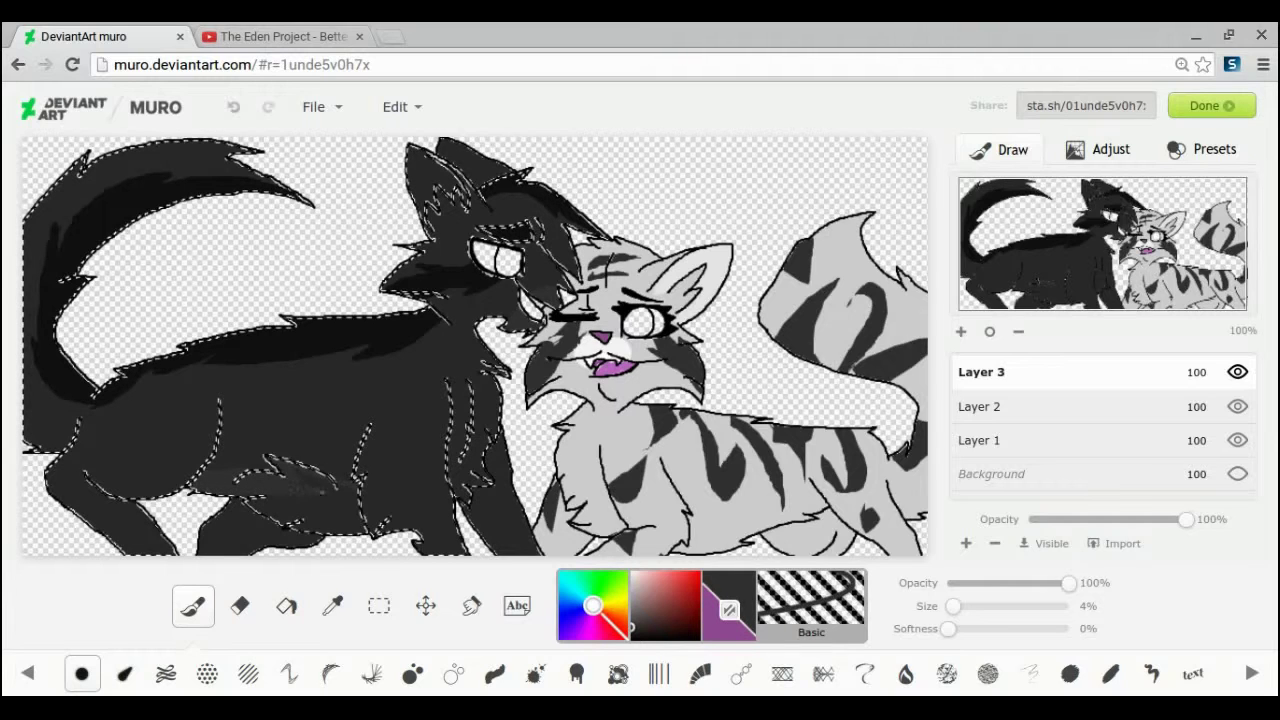
pyautogui.moveTo(953, 606); pyautogui.dragTo(971, 606)
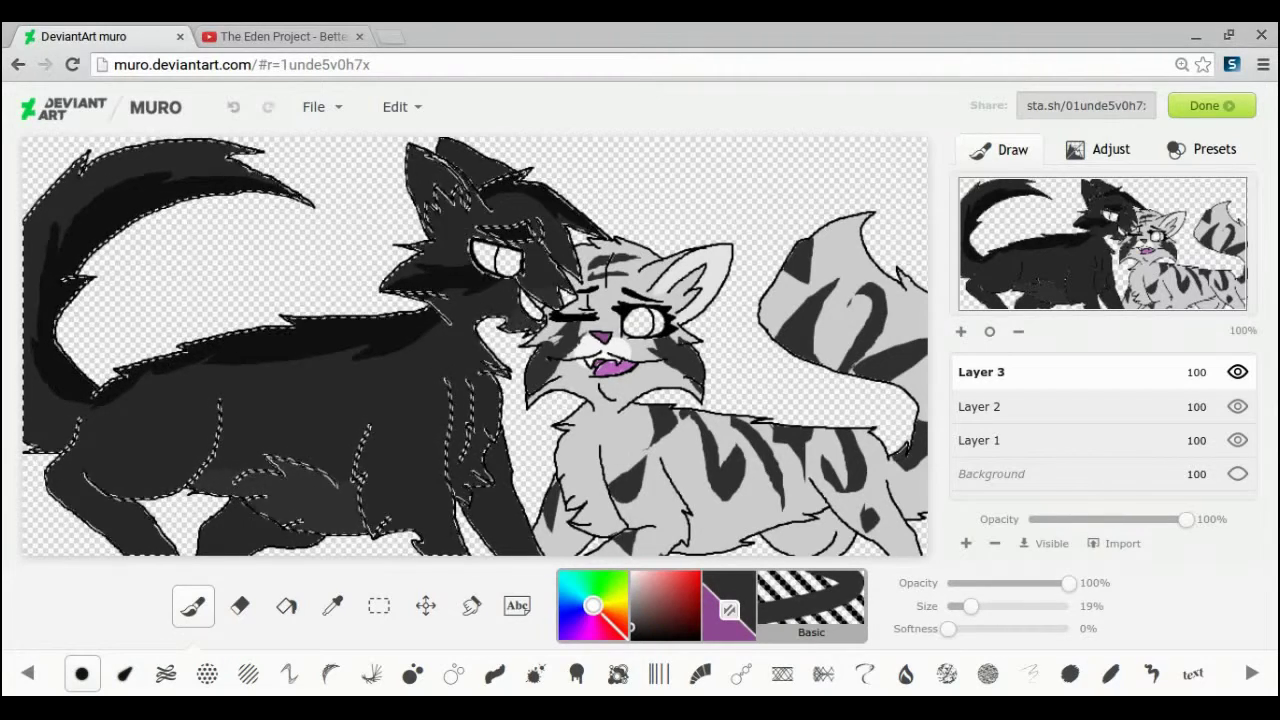
pyautogui.press('e')
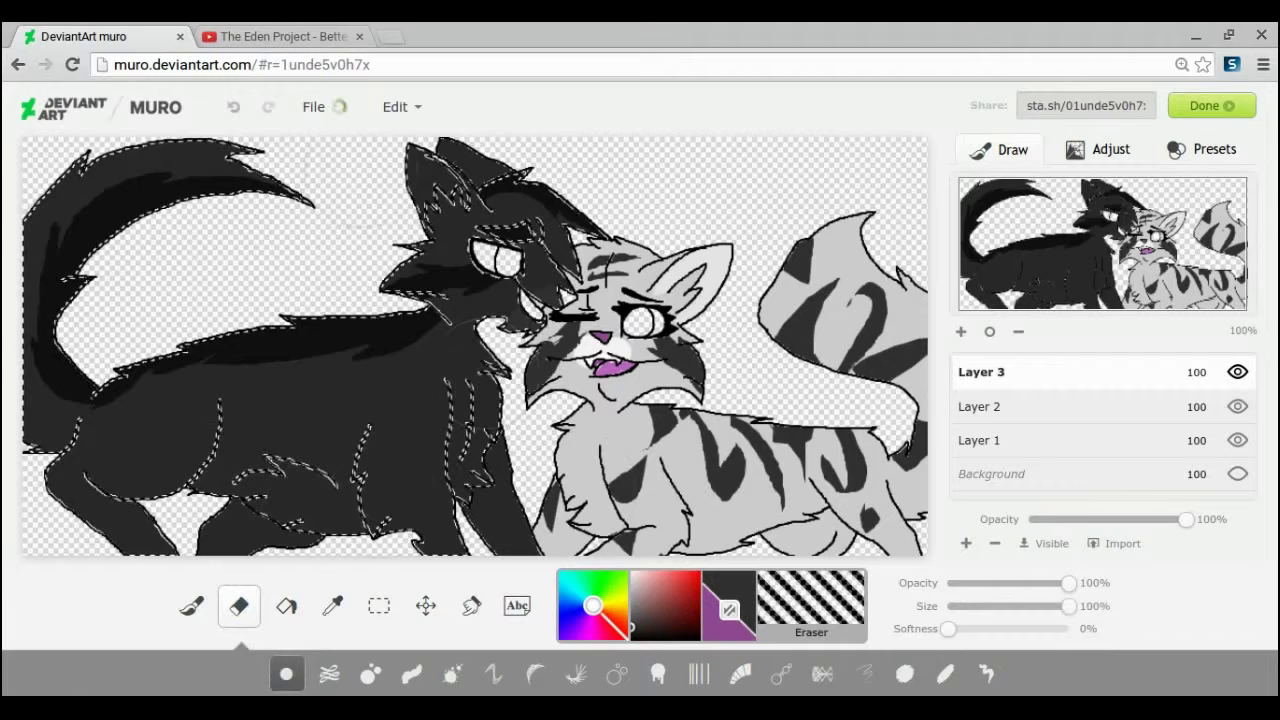
pyautogui.click(981, 407)
pyautogui.click(192, 606)
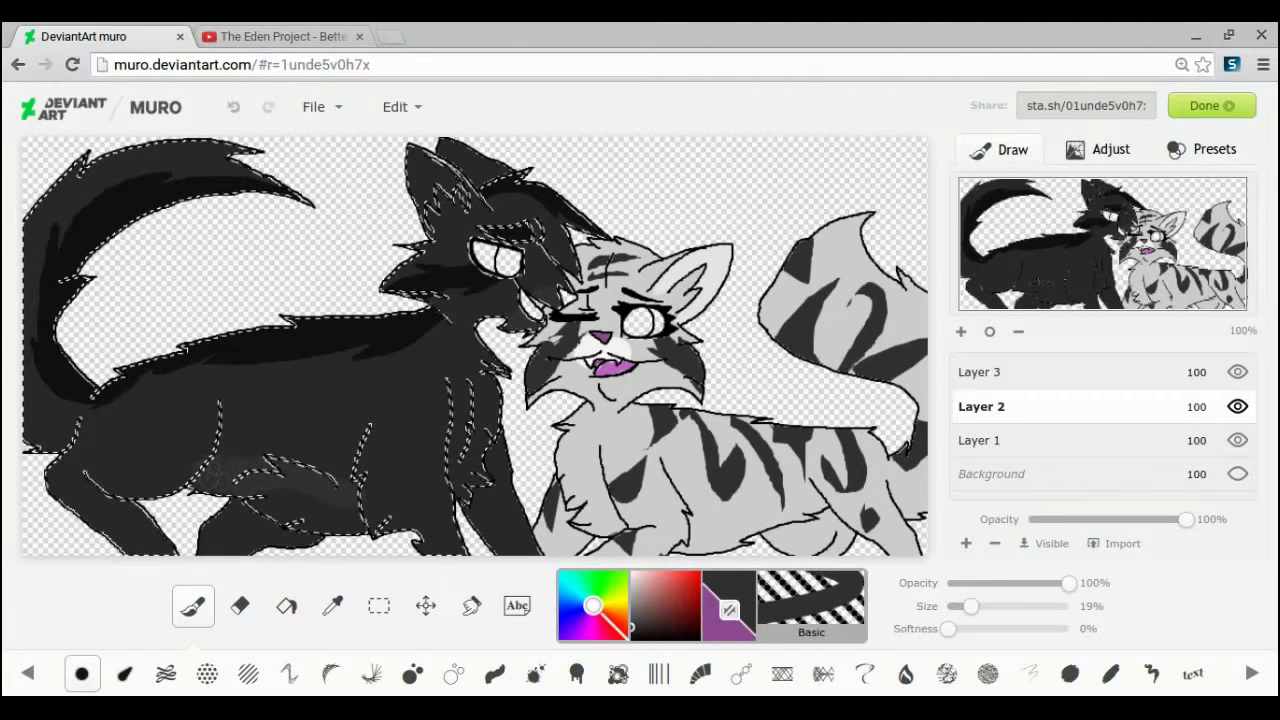
pyautogui.click(332, 606)
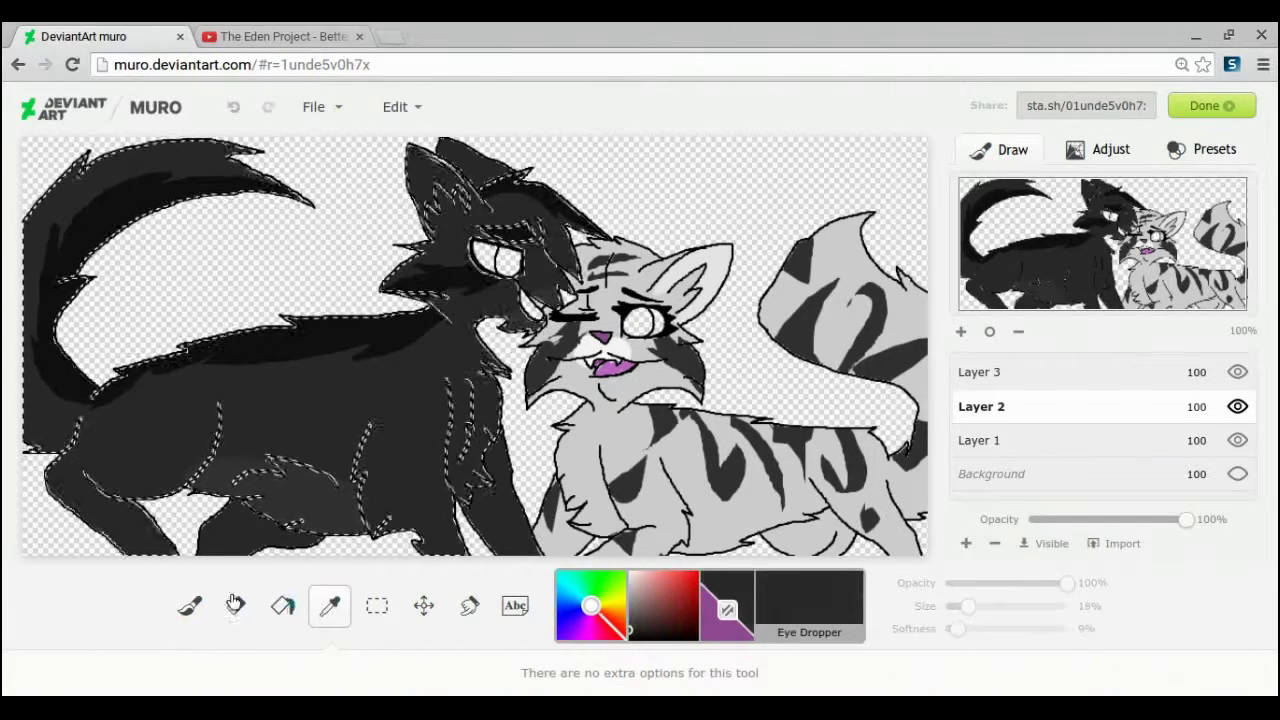
pyautogui.click(193, 606)
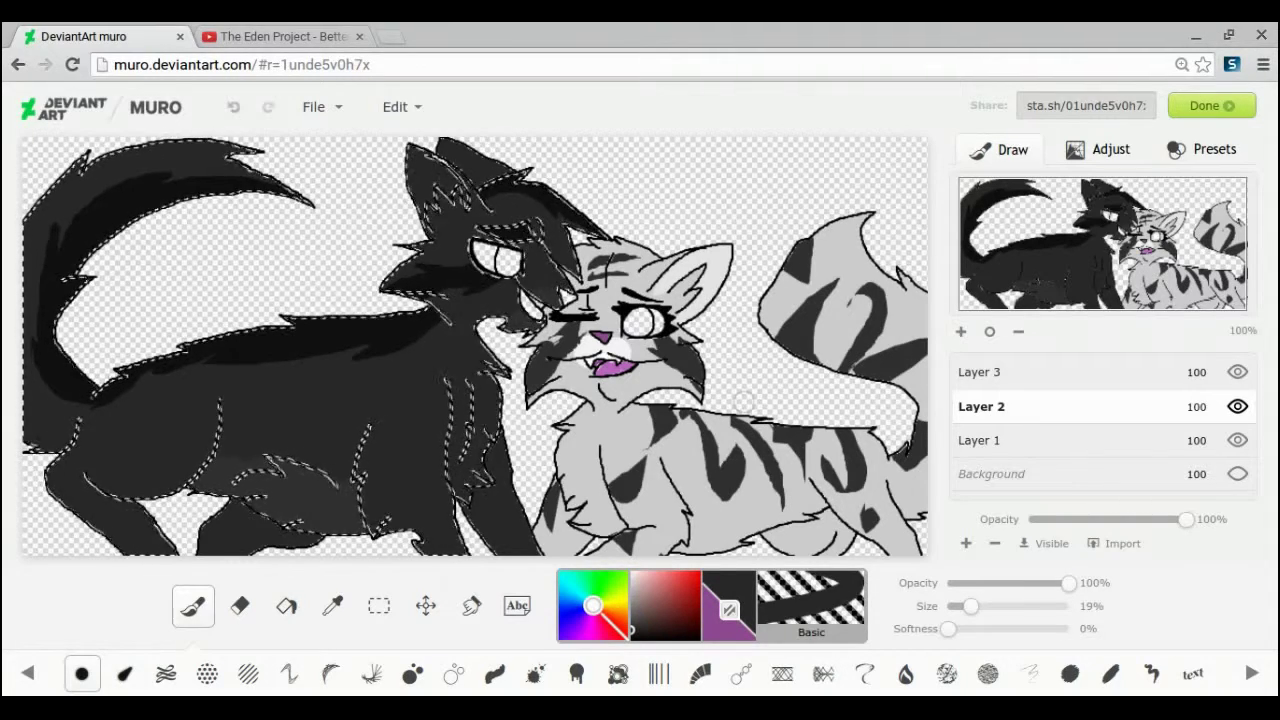
# Flood fill the larger cat's nose with a darker shade of the purple on Layer 2.
pyautogui.press('v')
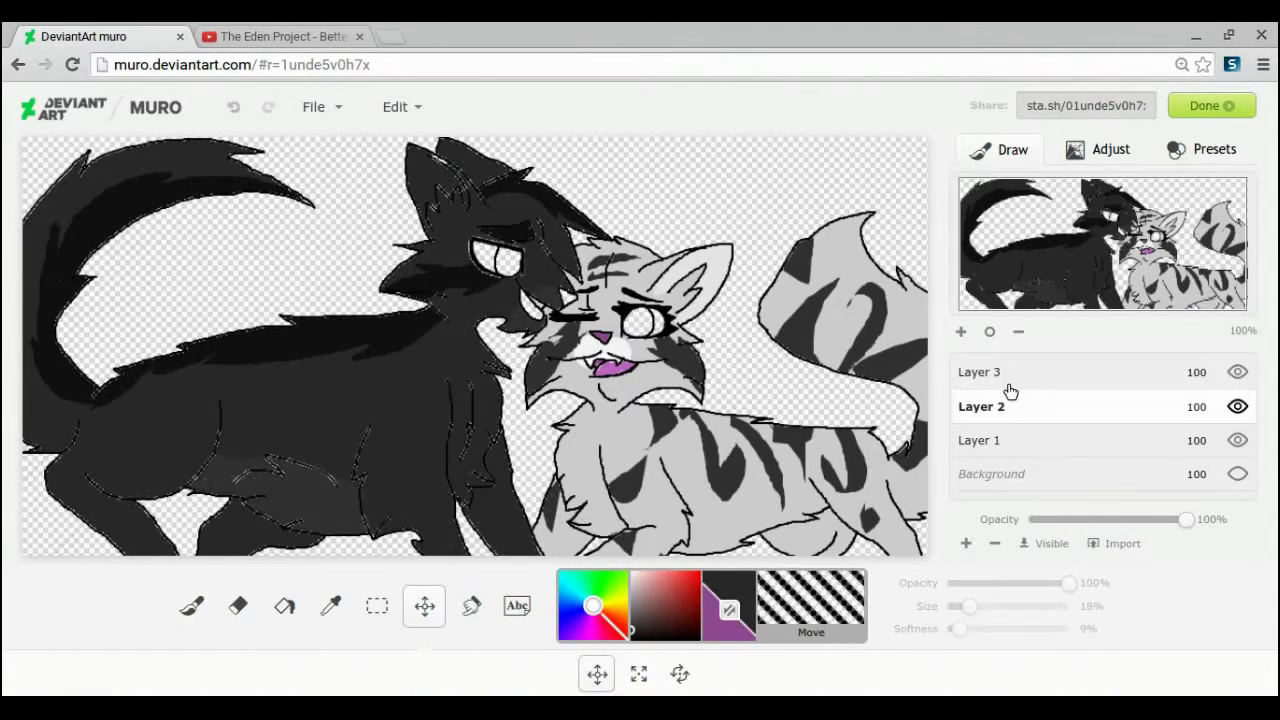
pyautogui.click(961, 331)
pyautogui.click(961, 333)
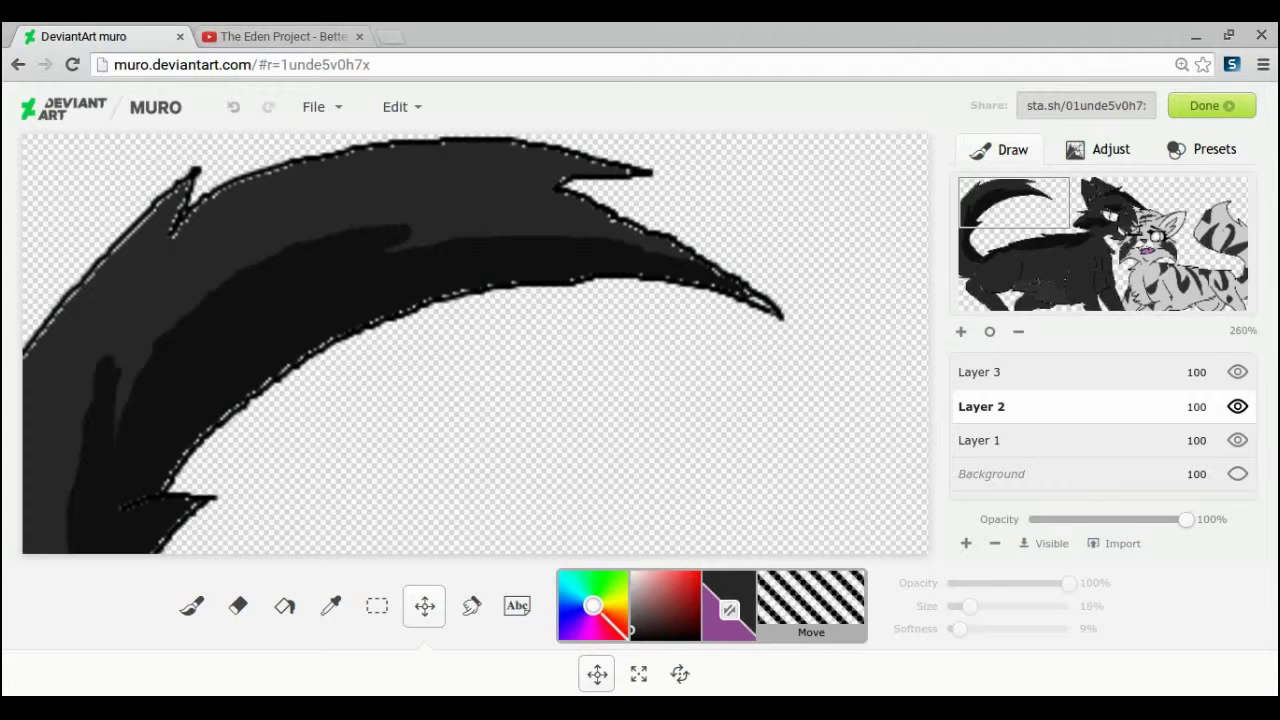
pyautogui.moveTo(1013, 203); pyautogui.dragTo(1123, 219)
pyautogui.click(729, 610)
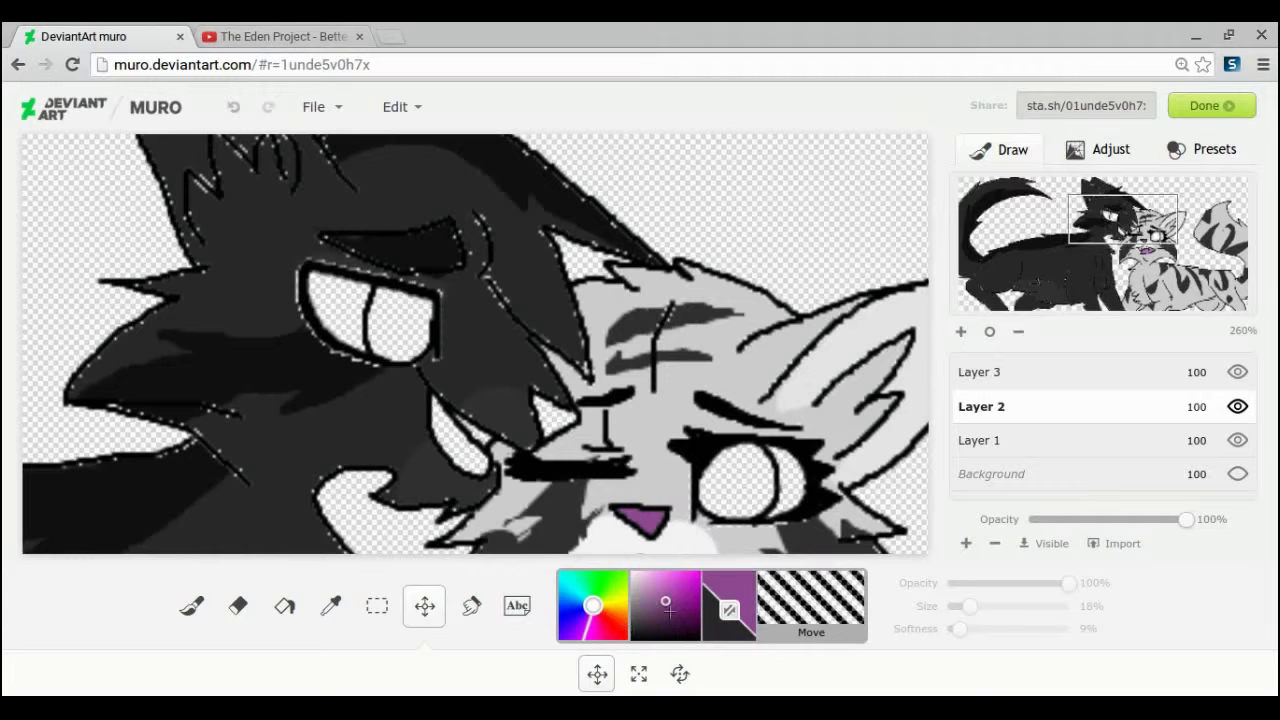
pyautogui.click(667, 613)
pyautogui.click(285, 606)
pyautogui.click(553, 418)
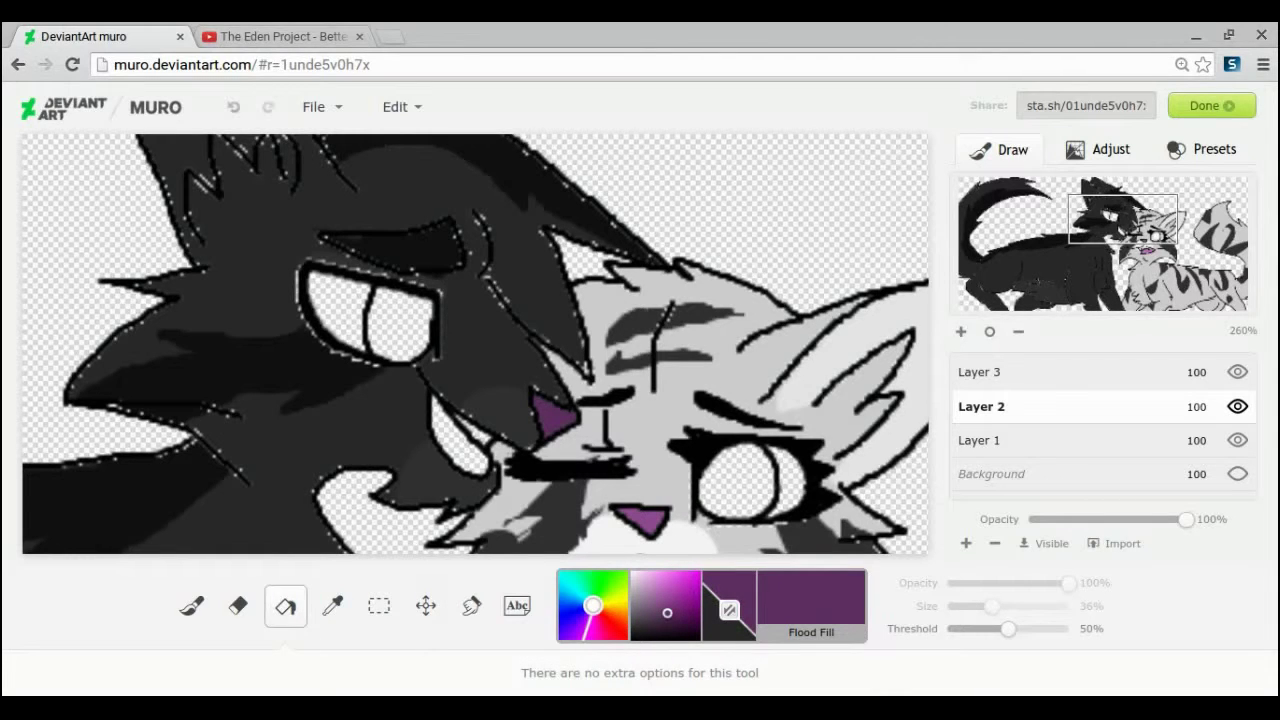
# Flood fill the larger cat's tongue pinkish purple and the inside of its mouth a darker purple.
pyautogui.click(662, 584)
pyautogui.click(668, 588)
pyautogui.click(455, 443)
pyautogui.click(674, 599)
pyautogui.click(480, 434)
# Add the iris and white of the smaller cat's open eye to the selection and paint them light blue.
pyautogui.moveTo(1126, 244); pyautogui.dragTo(1145, 235)
pyautogui.click(379, 606)
pyautogui.click(822, 674)
pyautogui.click(562, 346)
pyautogui.click(616, 350)
pyautogui.moveTo(574, 588); pyautogui.dragTo(567, 600)
pyautogui.moveTo(658, 577); pyautogui.dragTo(653, 566)
pyautogui.click(192, 606)
pyautogui.moveTo(565, 348); pyautogui.dragTo(626, 364)
# Paint the smaller cat's iris a saturated blue with a 12% brush, undoing the stray stroke.
pyautogui.moveTo(659, 576); pyautogui.dragTo(703, 587)
pyautogui.click(972, 605)
pyautogui.moveTo(556, 340)
pyautogui.mouseDown()
pyautogui.moveTo(572, 356)
pyautogui.moveTo(575, 338)
pyautogui.mouseUp()
pyautogui.click(234, 107)
pyautogui.click(961, 606)
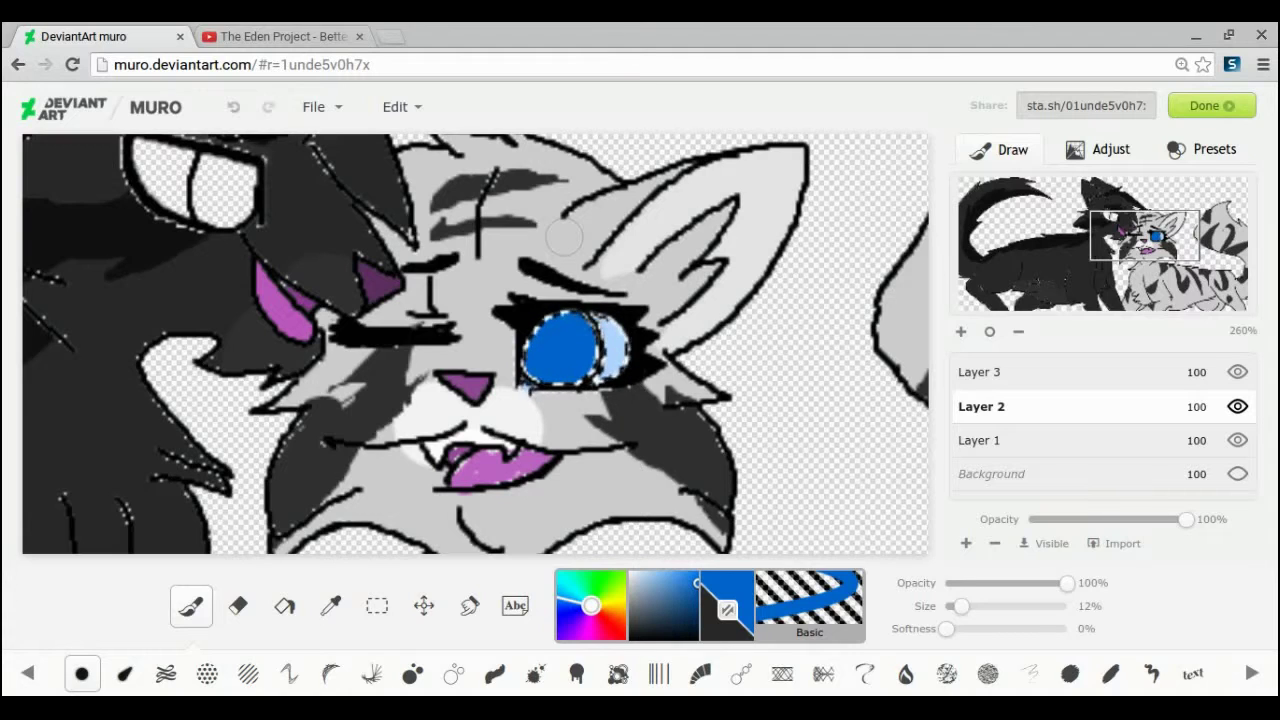
# Repaint the area beside the smaller cat's iris white, finishing with a 5% brush.
pyautogui.click(331, 606)
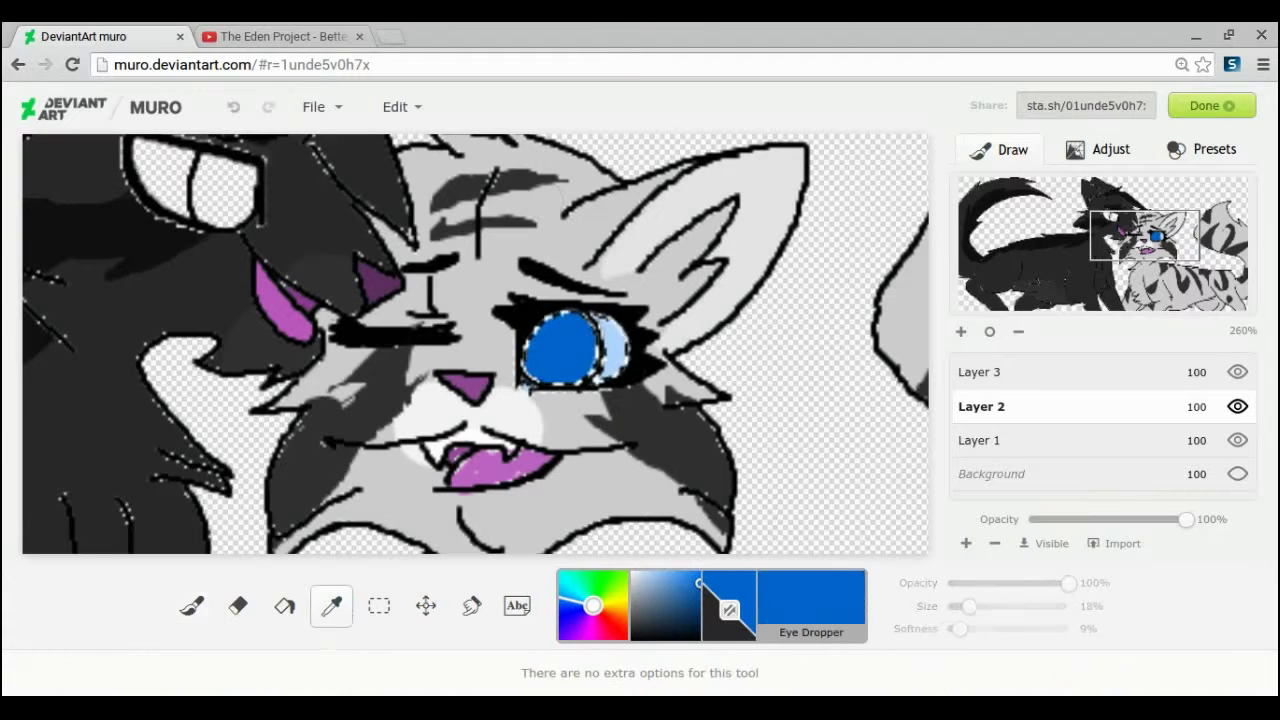
pyautogui.click(614, 347)
pyautogui.click(191, 606)
pyautogui.click(631, 573)
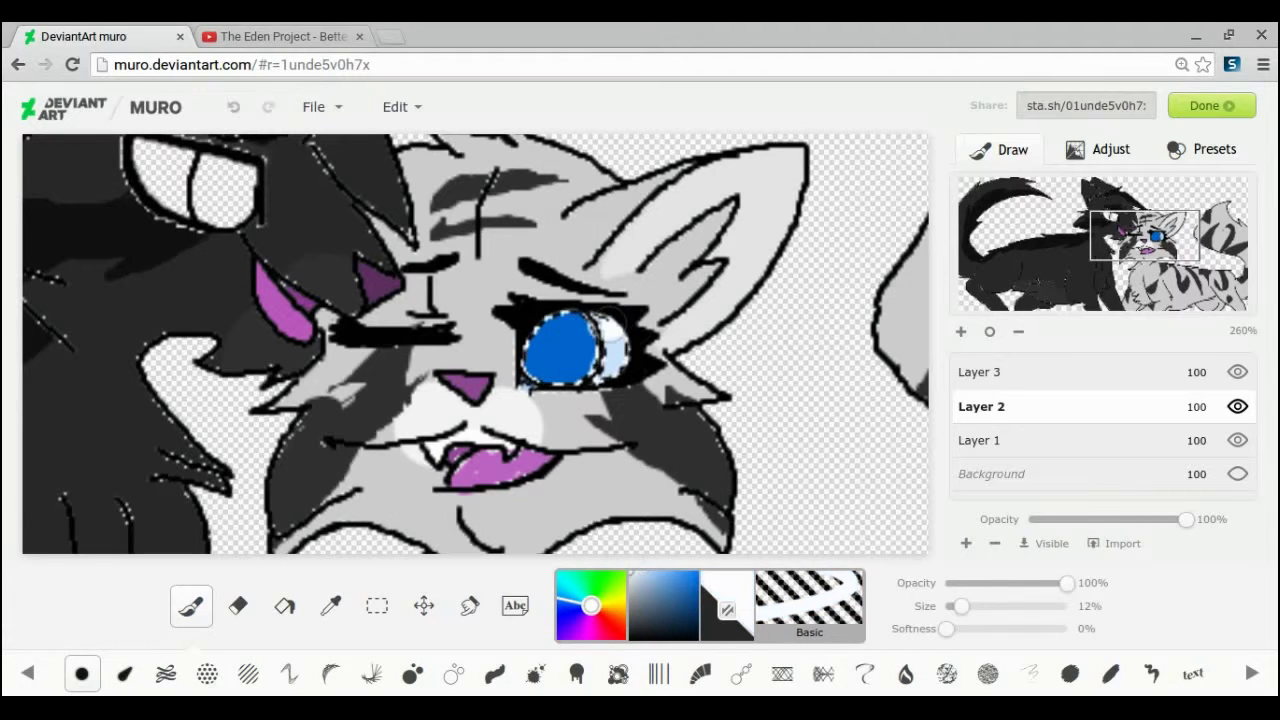
pyautogui.moveTo(612, 328); pyautogui.dragTo(614, 370)
pyautogui.click(650, 574)
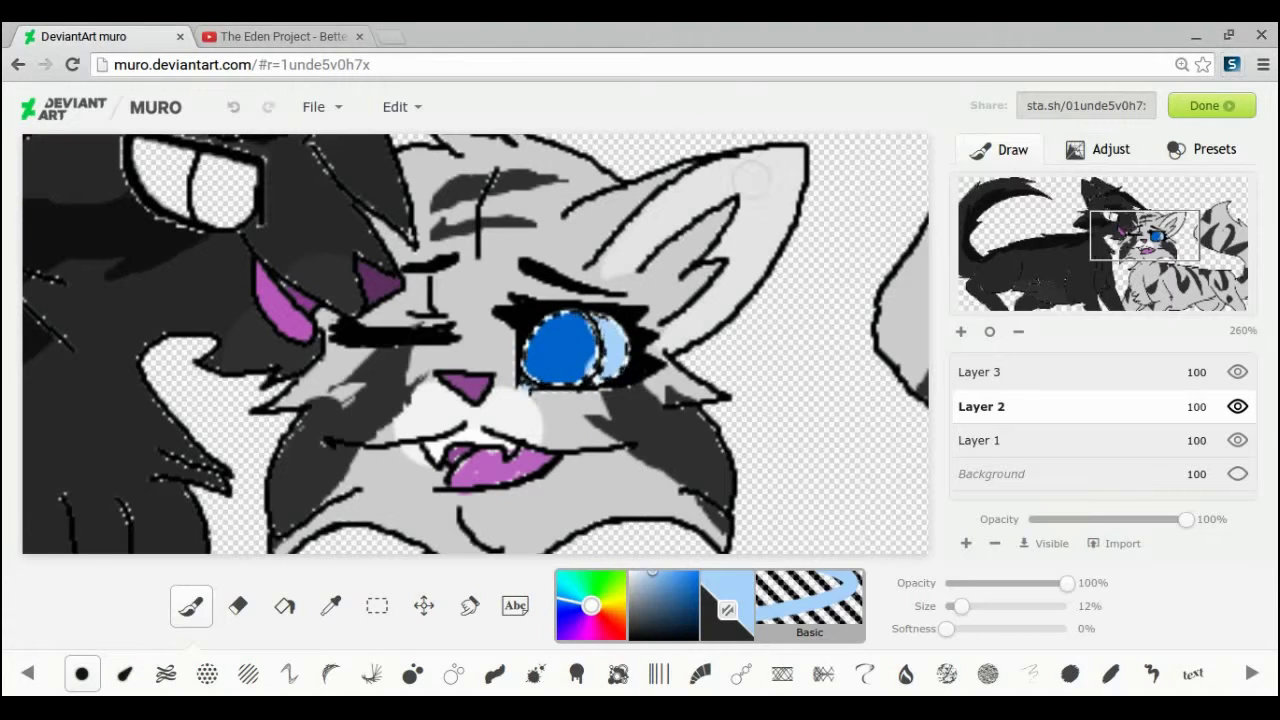
pyautogui.click(634, 574)
pyautogui.moveTo(961, 606); pyautogui.dragTo(952, 606)
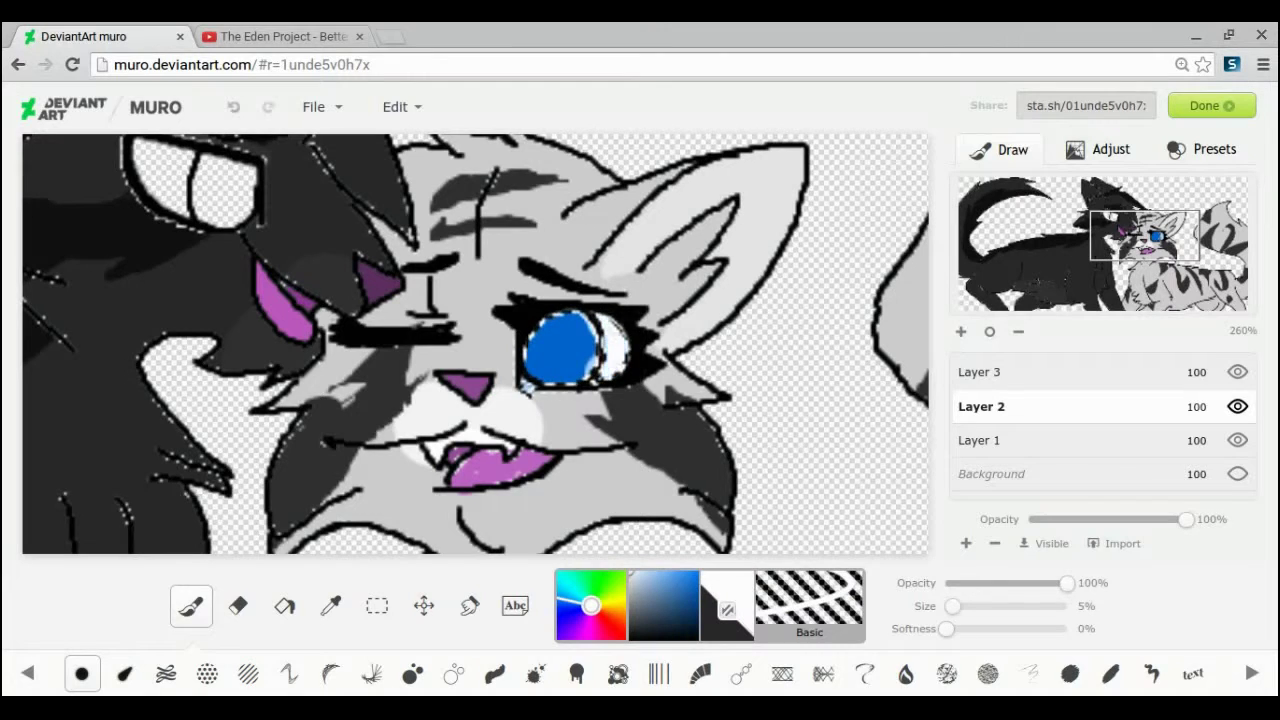
# Sample the iris blue and touch up the edge of the smaller cat's iris with a 5% brush.
pyautogui.click(727, 610)
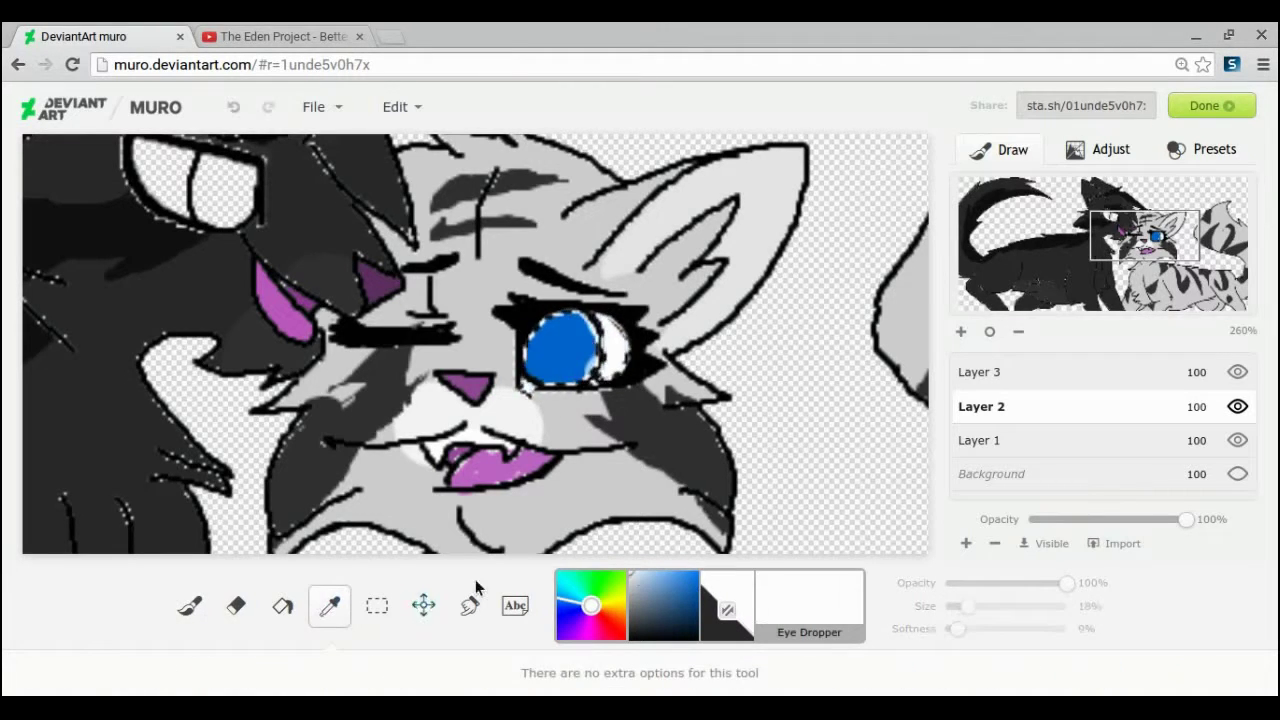
pyautogui.click(563, 360)
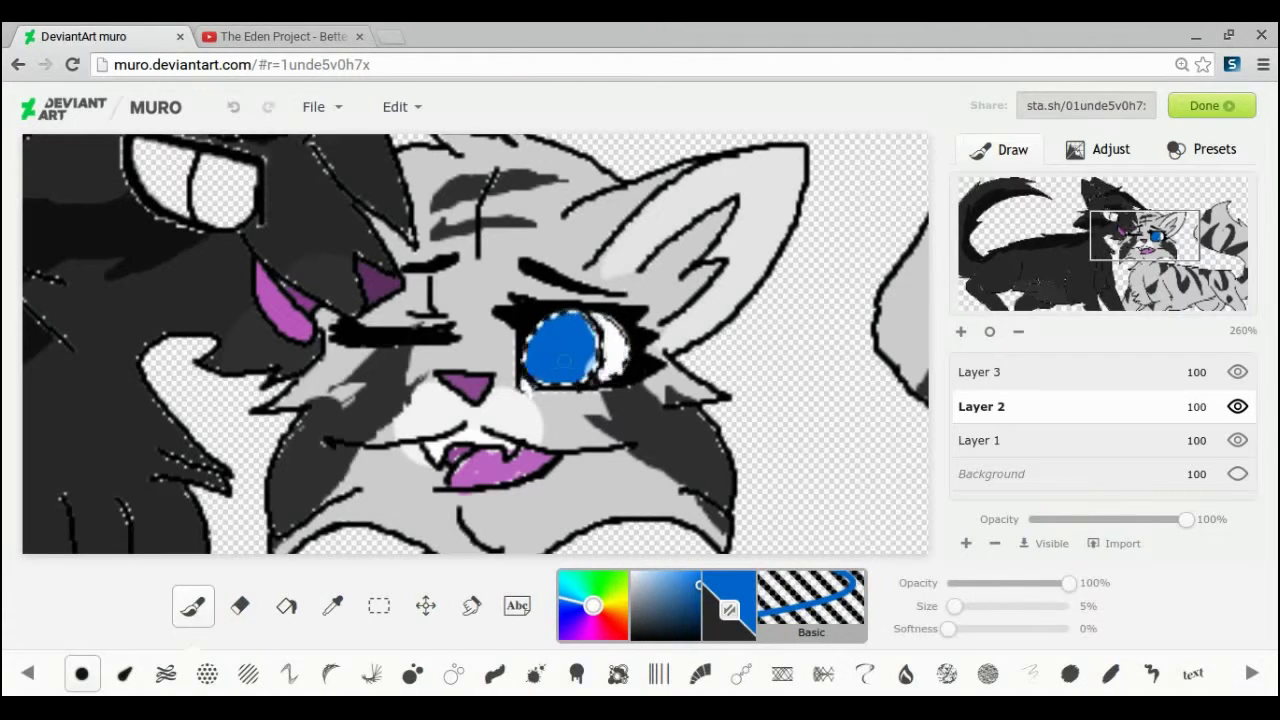
pyautogui.hotkey('ctrl', 't')
pyautogui.hotkey('ctrl', 'w')
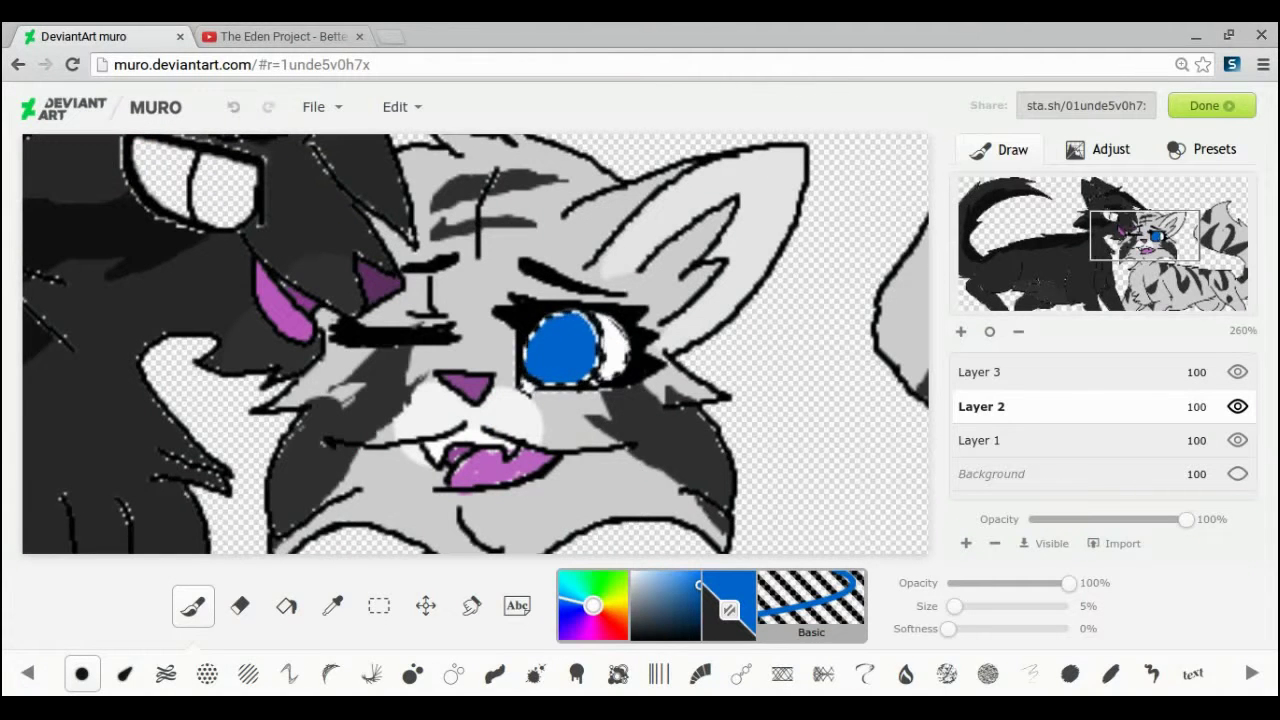
# Shade the upper part of the smaller cat's iris darker blue at 68% opacity, 9% size and 9% softness.
pyautogui.click(727, 610)
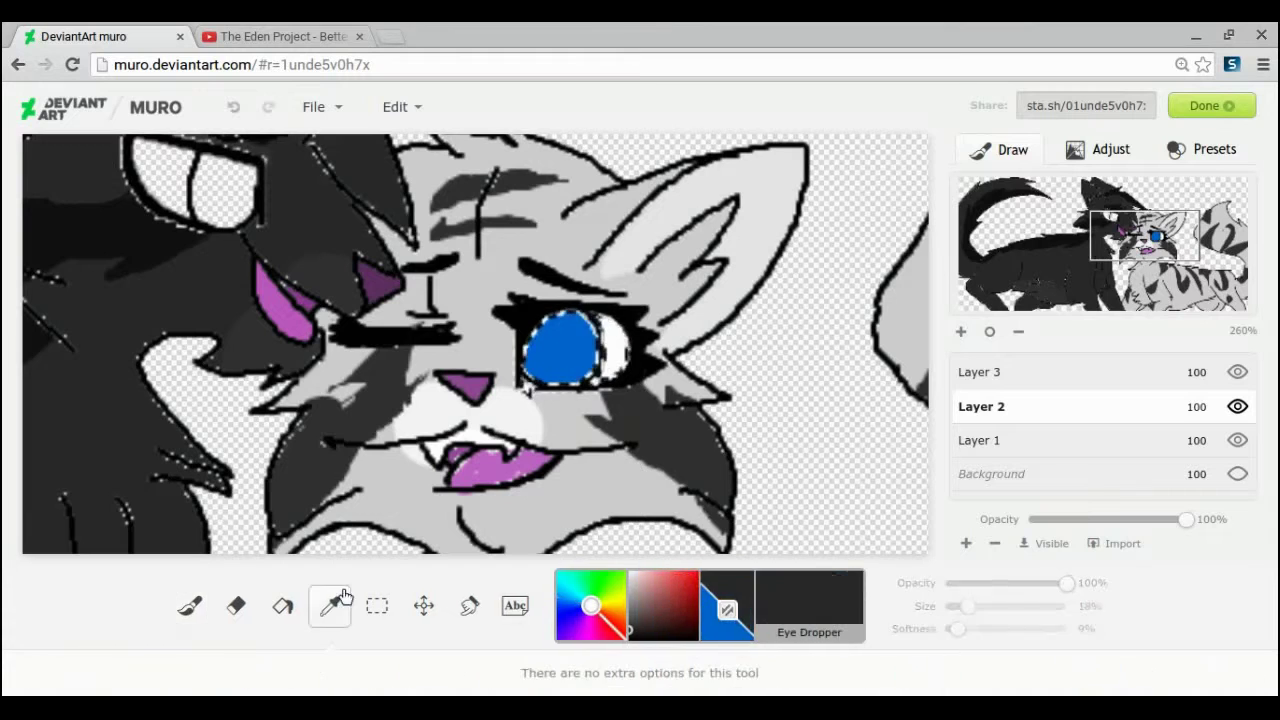
pyautogui.click(698, 595)
pyautogui.moveTo(1034, 583); pyautogui.dragTo(1029, 585)
pyautogui.click(957, 607)
pyautogui.click(984, 632)
pyautogui.moveTo(984, 640); pyautogui.dragTo(957, 637)
pyautogui.moveTo(532, 338); pyautogui.dragTo(608, 325)
pyautogui.click(236, 108)
pyautogui.click(268, 108)
pyautogui.click(268, 108)
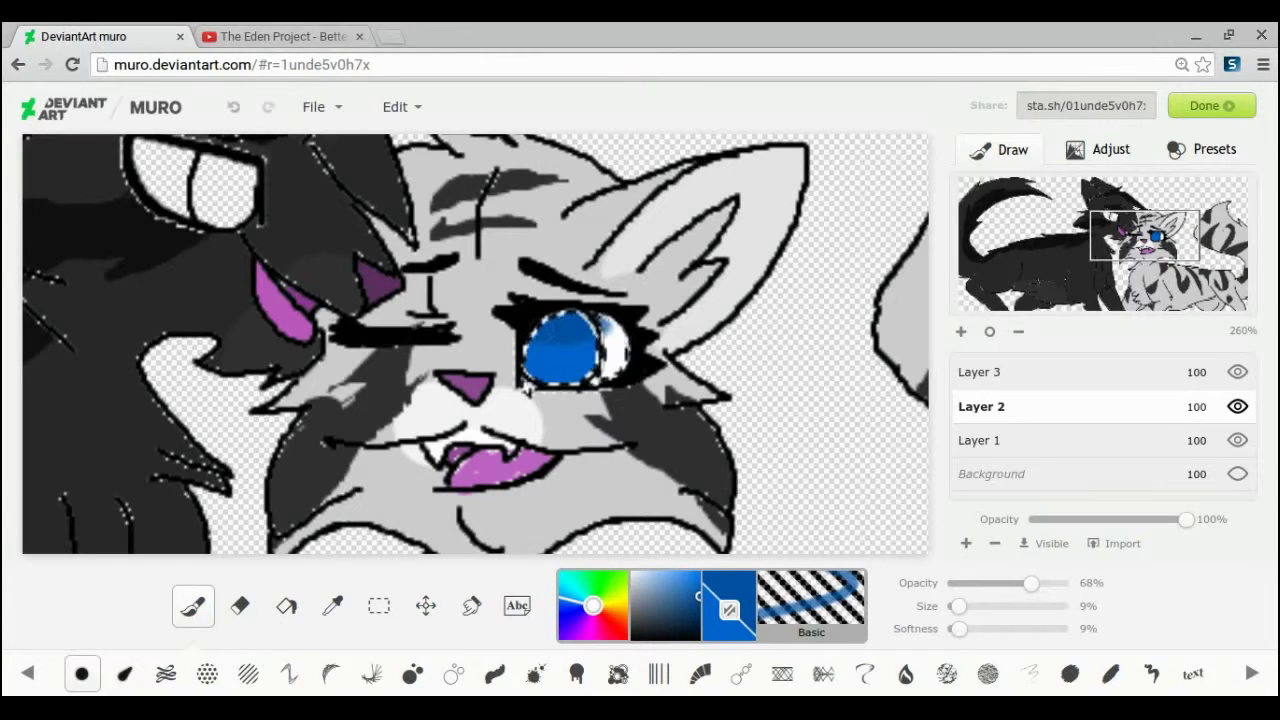
# Paint deeper blue shading within the smaller cat's iris at 90% opacity with a 2% brush.
pyautogui.click(700, 608)
pyautogui.moveTo(1031, 583); pyautogui.dragTo(1057, 585)
pyautogui.moveTo(959, 606); pyautogui.dragTo(945, 617)
pyautogui.moveTo(959, 629); pyautogui.dragTo(959, 629)
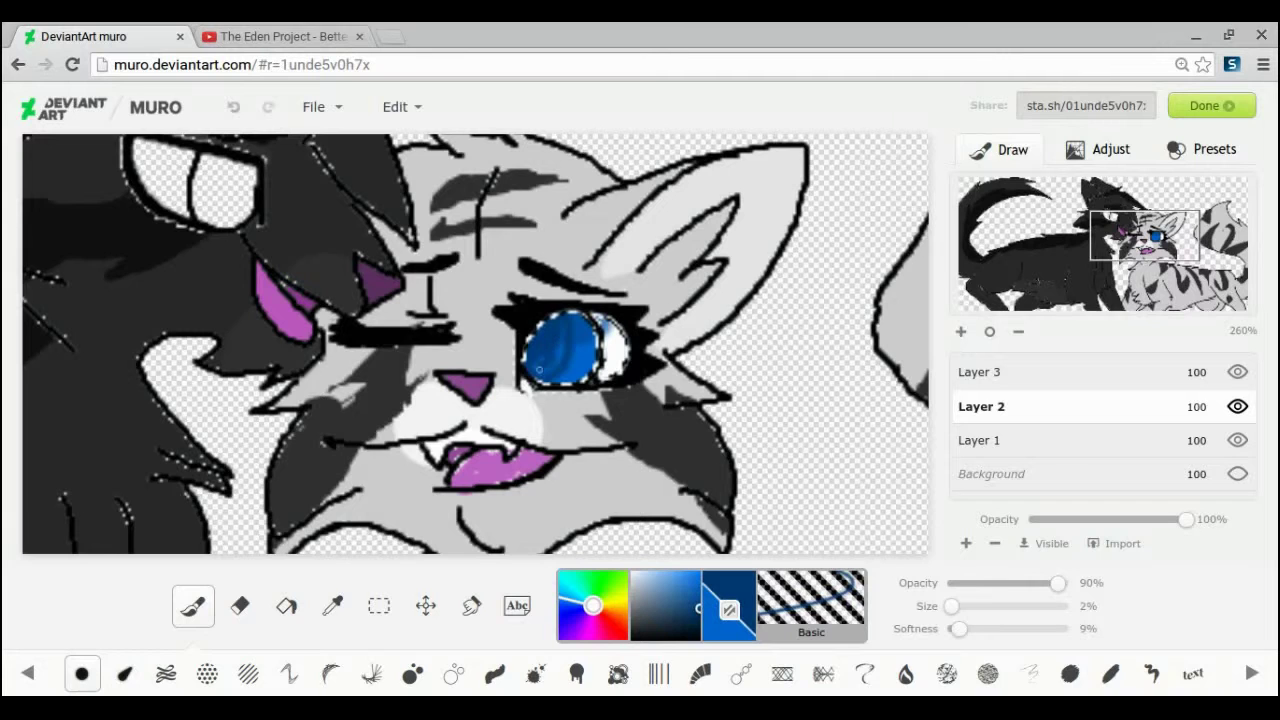
# Sample the iris blue and paint lighter blue highlights in the smaller cat's iris with a fine brush at 100% softness.
pyautogui.click(332, 606)
pyautogui.click(580, 360)
pyautogui.click(700, 575)
pyautogui.click(191, 608)
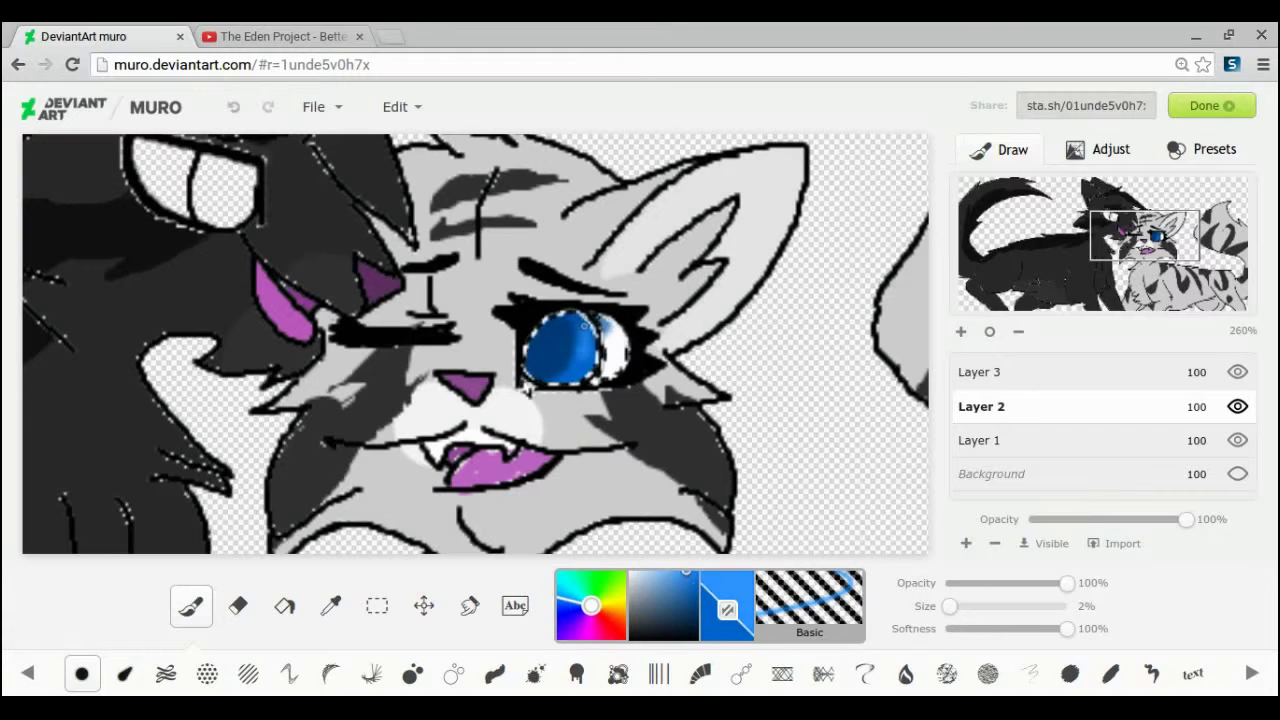
pyautogui.moveTo(949, 606); pyautogui.dragTo(940, 606)
# Clean up the smaller cat's iris outline and stray eye colour on Layers 3 and 2 with a 0% softness brush and eraser.
pyautogui.click(980, 373)
pyautogui.moveTo(1065, 630); pyautogui.dragTo(946, 628)
pyautogui.press('e')
pyautogui.press('b')
pyautogui.press('e')
pyautogui.click(1020, 410)
pyautogui.press('b')
pyautogui.click(1020, 373)
pyautogui.press('v')
pyautogui.moveTo(1145, 235)
pyautogui.mouseDown()
pyautogui.moveTo(1166, 286)
pyautogui.moveTo(1137, 231)
pyautogui.mouseUp()
# Add the larger cat's eye to the selection on Layer 2, choose yellow as a second colour, and paint the eye white.
pyautogui.click(1025, 406)
pyautogui.click(373, 604)
pyautogui.click(280, 227)
pyautogui.click(616, 601)
pyautogui.click(699, 574)
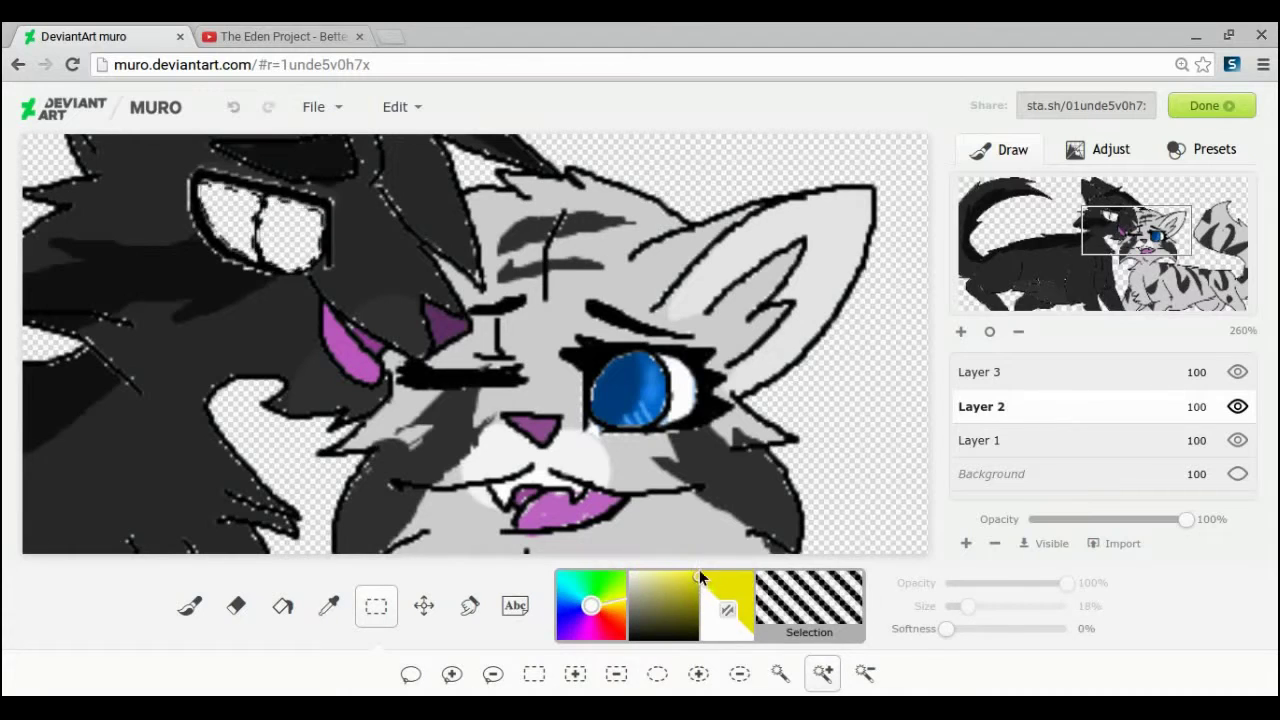
pyautogui.click(727, 610)
pyautogui.press('b')
pyautogui.click(1067, 607)
# Paint the larger cat's iris yellow with an 11% brush.
pyautogui.click(947, 607)
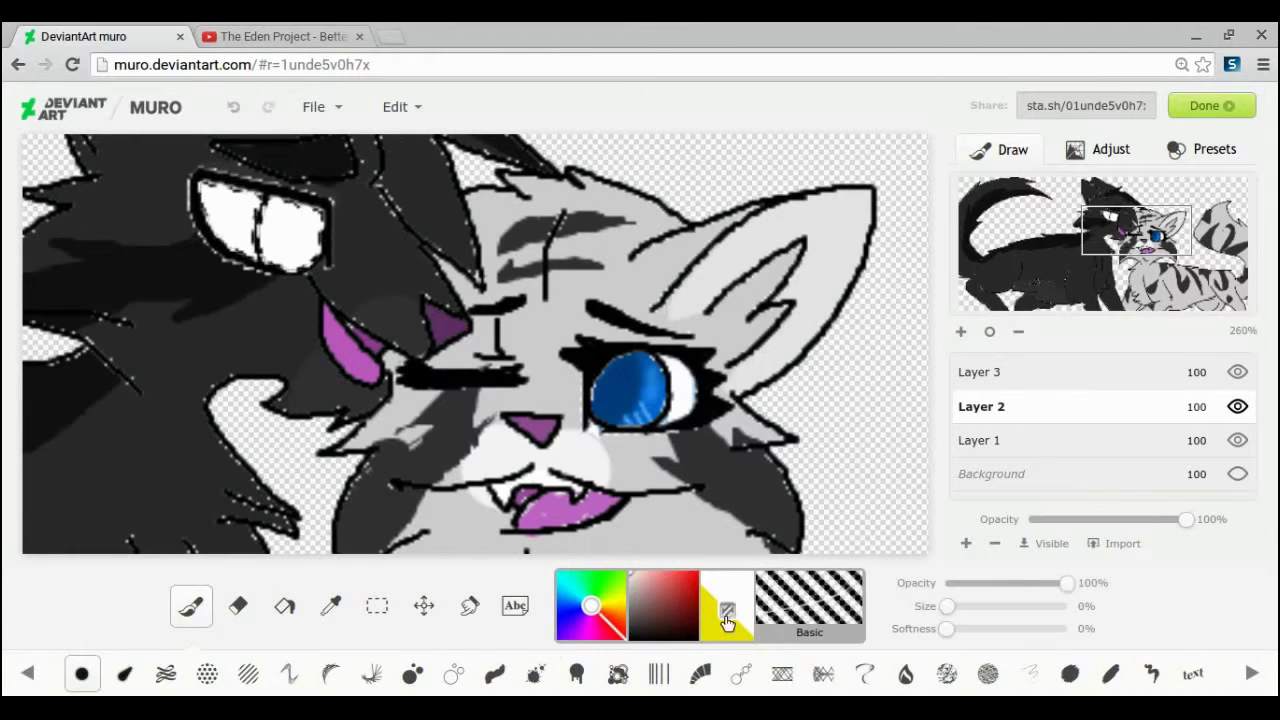
pyautogui.click(727, 611)
pyautogui.click(960, 606)
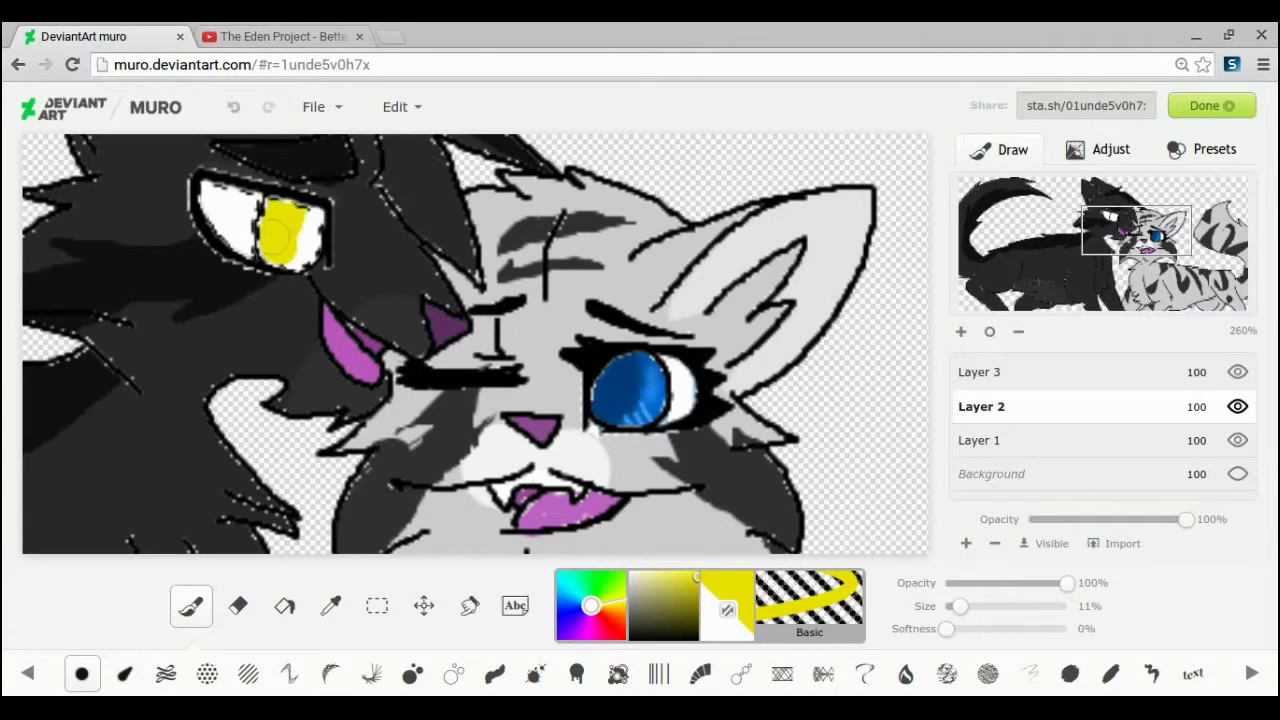
# Shade the upper part of the larger cat's iris darker yellow at 72% opacity, 18% size and 39% softness.
pyautogui.click(698, 592)
pyautogui.click(992, 585)
pyautogui.click(1015, 606)
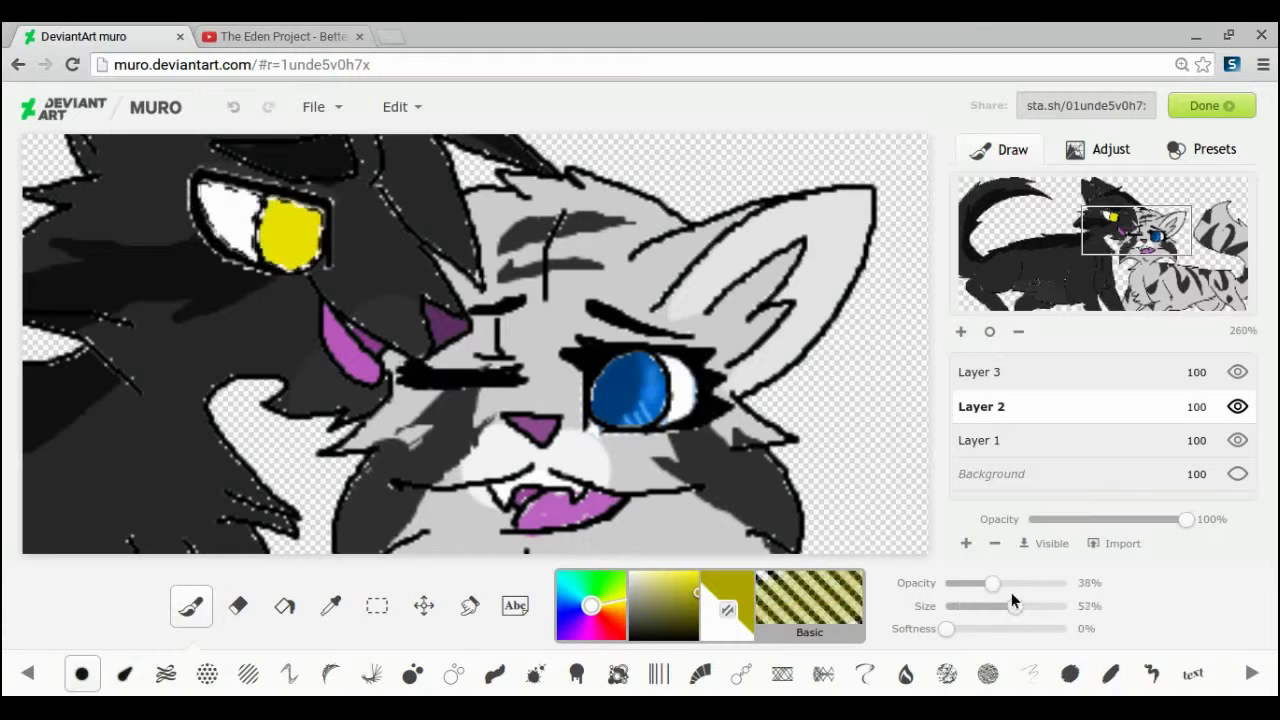
pyautogui.click(1034, 584)
pyautogui.moveTo(946, 628)
pyautogui.mouseDown()
pyautogui.moveTo(1026, 629)
pyautogui.moveTo(994, 628)
pyautogui.mouseUp()
pyautogui.moveTo(1015, 606); pyautogui.dragTo(968, 607)
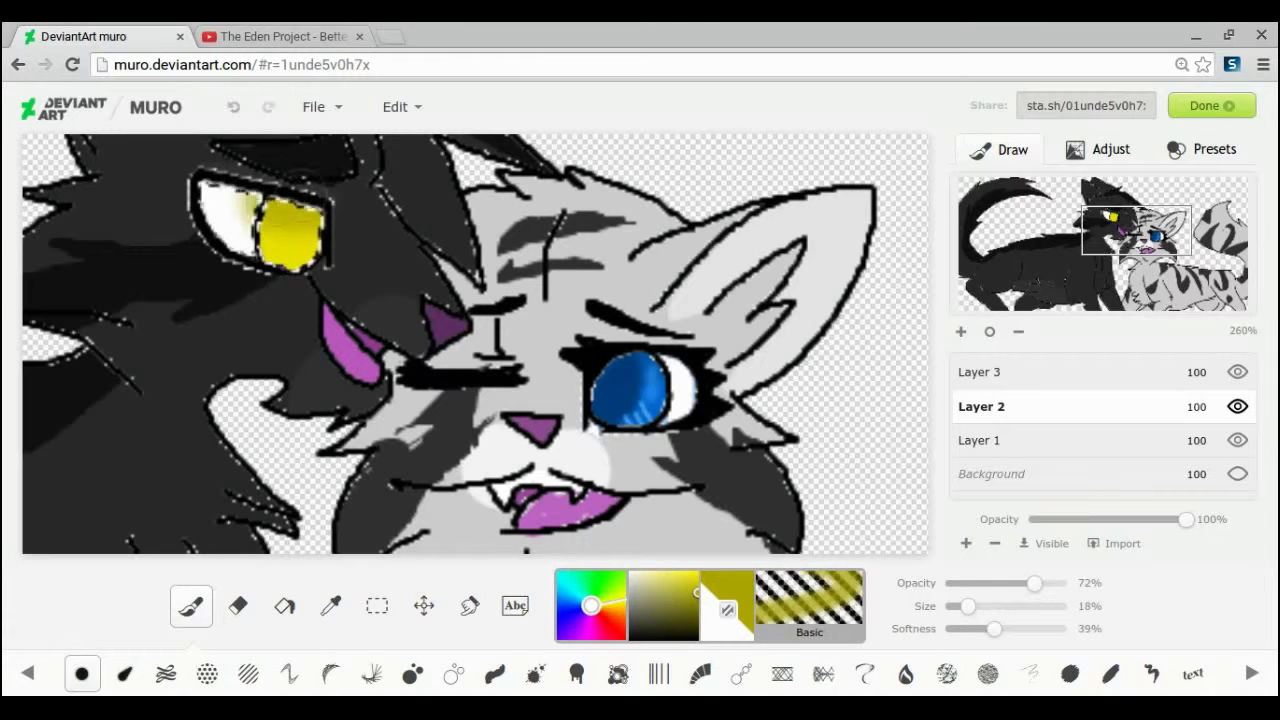
# Deepen the larger cat's iris shading with dark olive at 98% opacity, 8% size and 8% softness.
pyautogui.click(697, 610)
pyautogui.click(1065, 584)
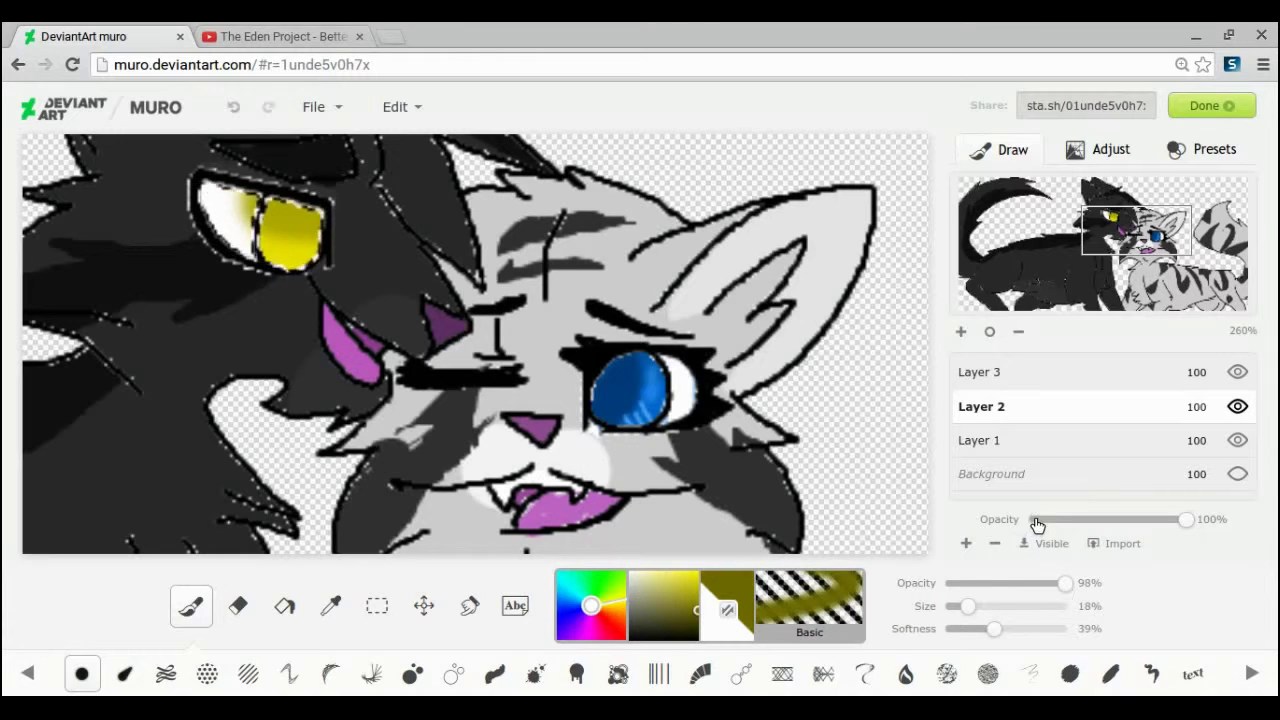
pyautogui.moveTo(968, 606)
pyautogui.mouseDown()
pyautogui.moveTo(955, 606)
pyautogui.moveTo(955, 628)
pyautogui.mouseUp()
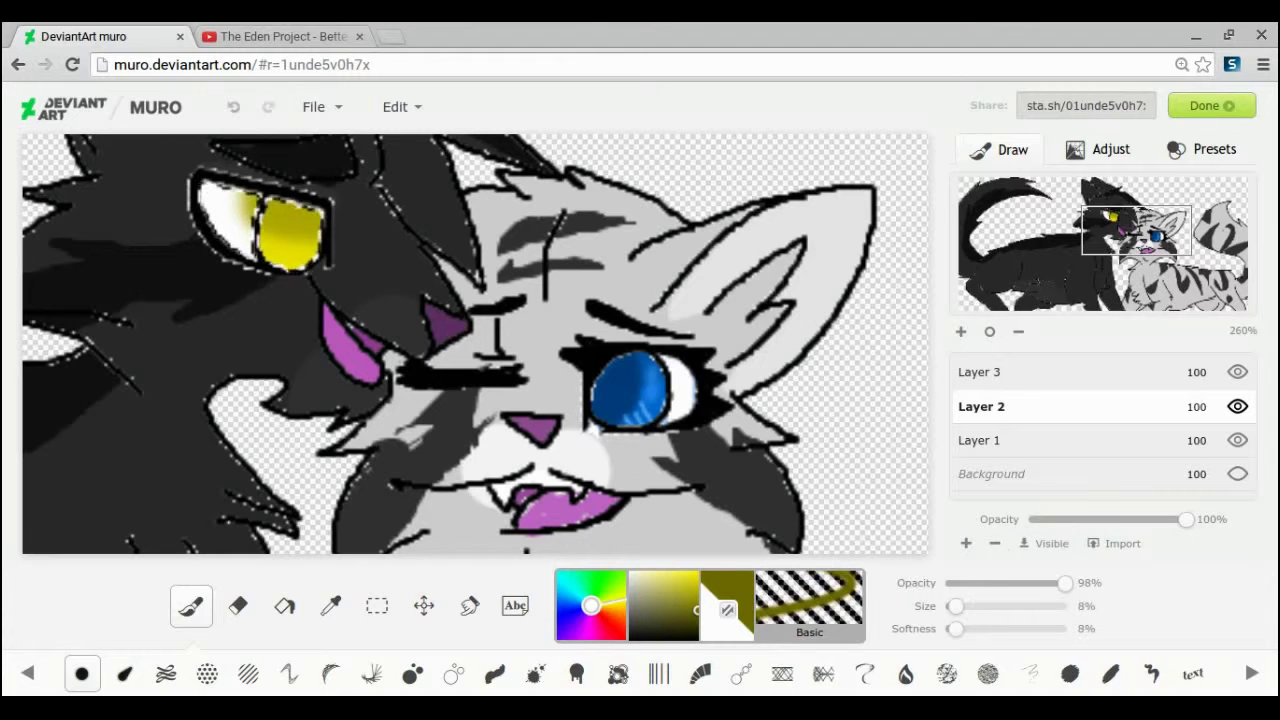
# Sample the iris yellow and paint lighter yellow highlights in the larger cat's iris with a fine brush at 100% softness.
pyautogui.click(331, 606)
pyautogui.click(278, 228)
pyautogui.click(191, 606)
pyautogui.click(683, 572)
pyautogui.moveTo(956, 606); pyautogui.dragTo(949, 608)
pyautogui.moveTo(1065, 583); pyautogui.dragTo(1102, 582)
pyautogui.moveTo(956, 629); pyautogui.dragTo(1229, 630)
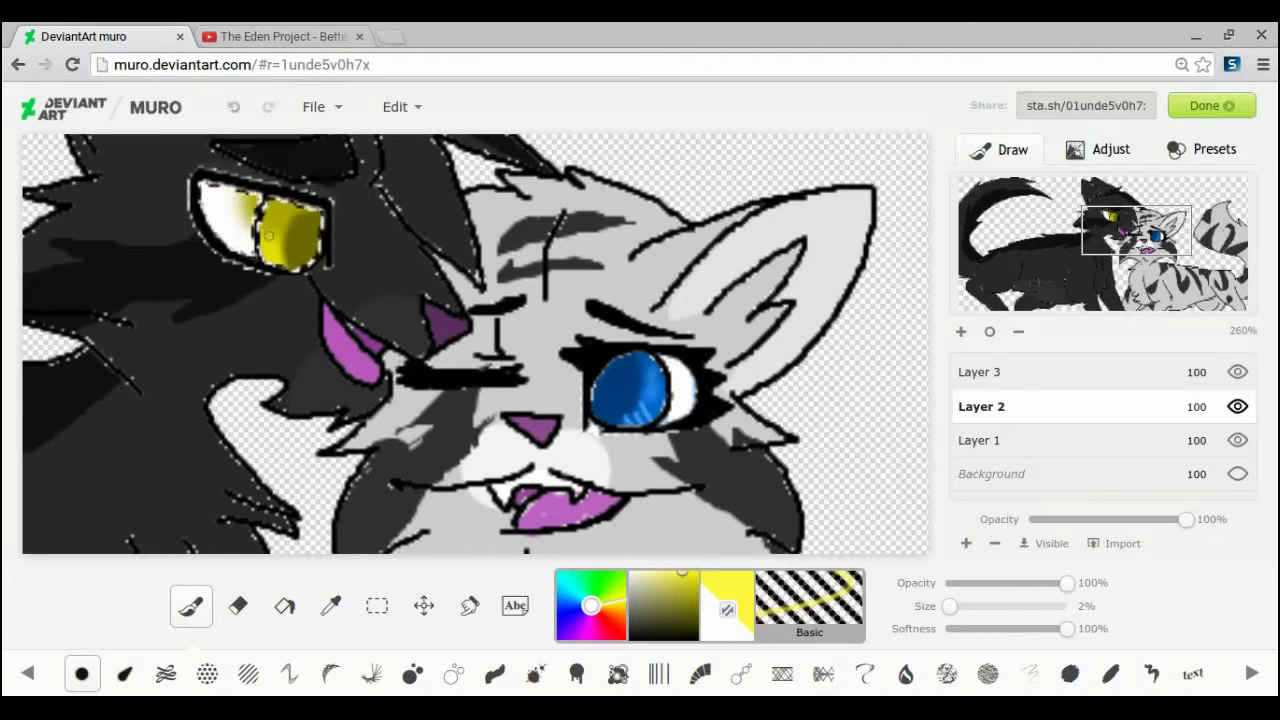
pyautogui.moveTo(949, 606); pyautogui.dragTo(927, 605)
# Repaint the white of the larger cat's eye on Layer 2 with a small white brush at 0% softness.
pyautogui.click(1034, 366)
pyautogui.click(424, 606)
pyautogui.click(1034, 407)
pyautogui.click(630, 573)
pyautogui.click(191, 606)
pyautogui.moveTo(1067, 629); pyautogui.dragTo(946, 629)
pyautogui.moveTo(947, 606); pyautogui.dragTo(952, 606)
# Add small oval selections over both cats' irises on Layer 2 and paint them white as eye highlights.
pyautogui.click(1034, 371)
pyautogui.click(424, 606)
pyautogui.click(1159, 255)
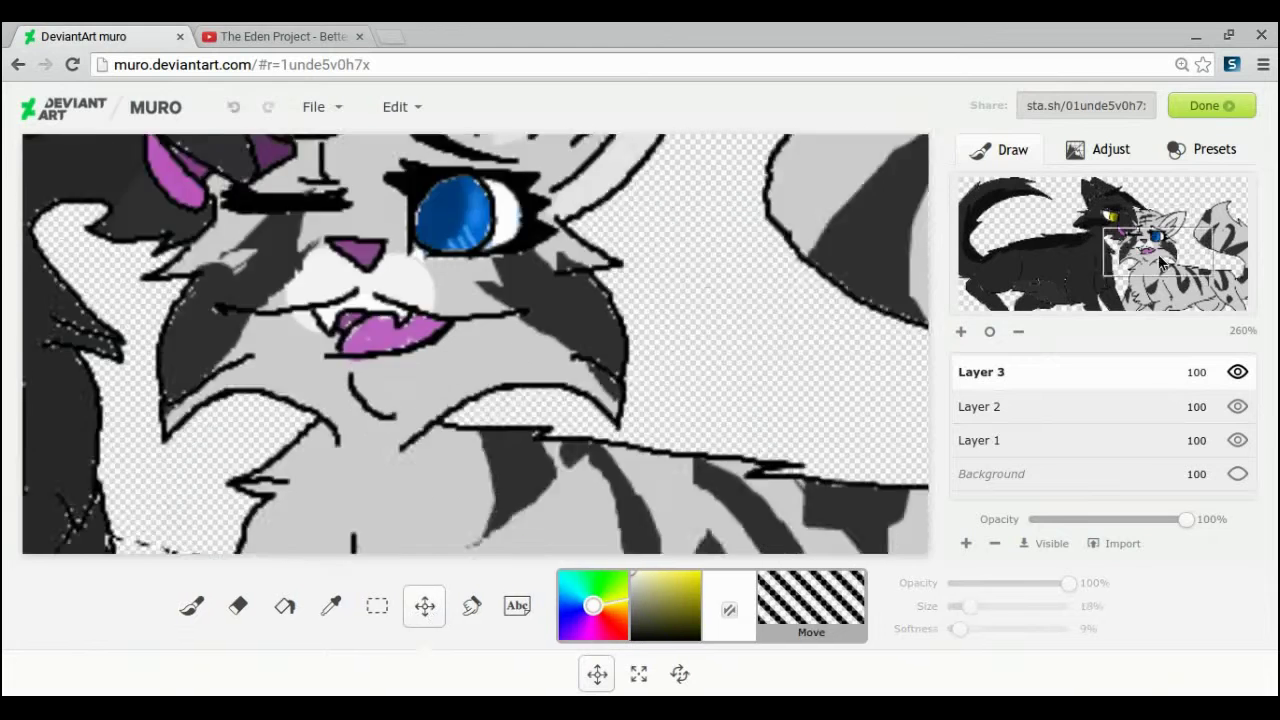
pyautogui.moveTo(1160, 258); pyautogui.dragTo(1164, 288)
pyautogui.click(1127, 234)
pyautogui.click(1034, 407)
pyautogui.click(377, 607)
pyautogui.click(699, 674)
pyautogui.moveTo(684, 335); pyautogui.dragTo(717, 362)
pyautogui.moveTo(357, 185); pyautogui.dragTo(388, 212)
pyautogui.click(191, 606)
pyautogui.moveTo(968, 606); pyautogui.dragTo(1068, 606)
pyautogui.moveTo(372, 200); pyautogui.dragTo(700, 348)
# Select the smaller cat's fur and stripes across its face, body and tail on Layer 2 with the additive magic wand.
pyautogui.click(1034, 371)
pyautogui.click(424, 606)
pyautogui.moveTo(1143, 247); pyautogui.dragTo(1132, 285)
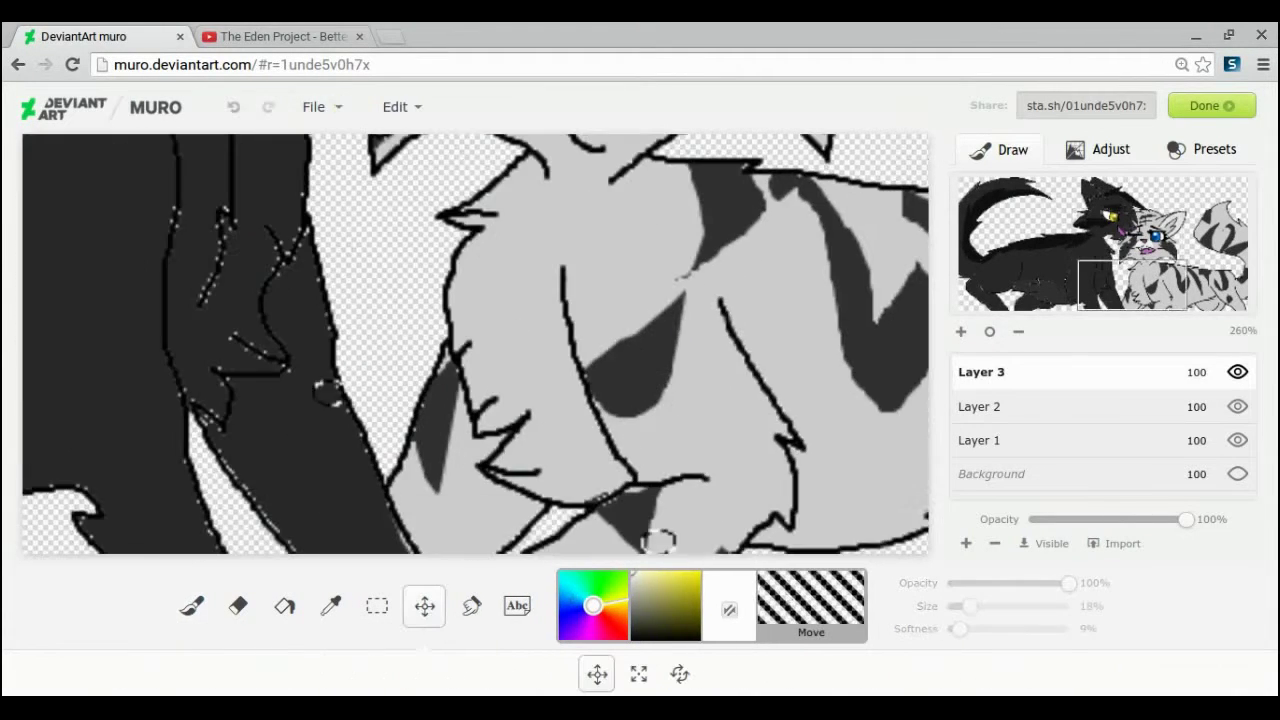
pyautogui.click(980, 406)
pyautogui.click(989, 331)
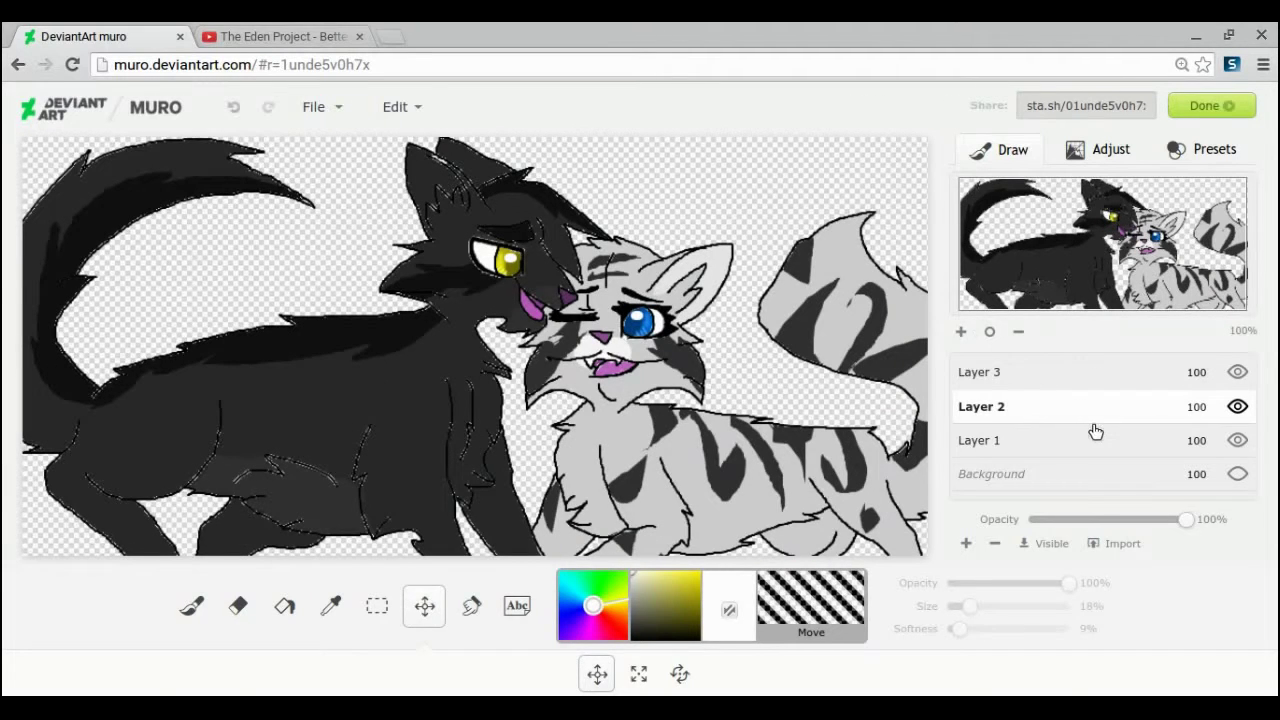
pyautogui.click(376, 605)
pyautogui.click(822, 673)
pyautogui.click(600, 441)
pyautogui.click(540, 357)
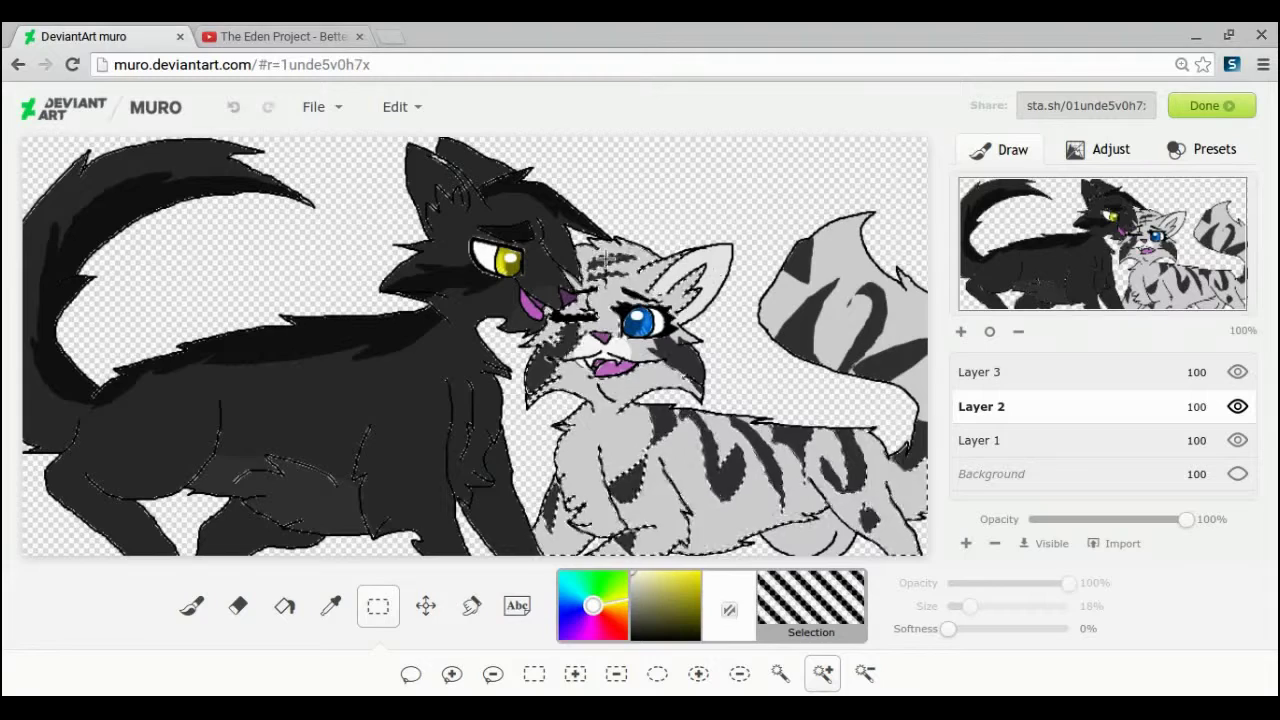
pyautogui.click(625, 267)
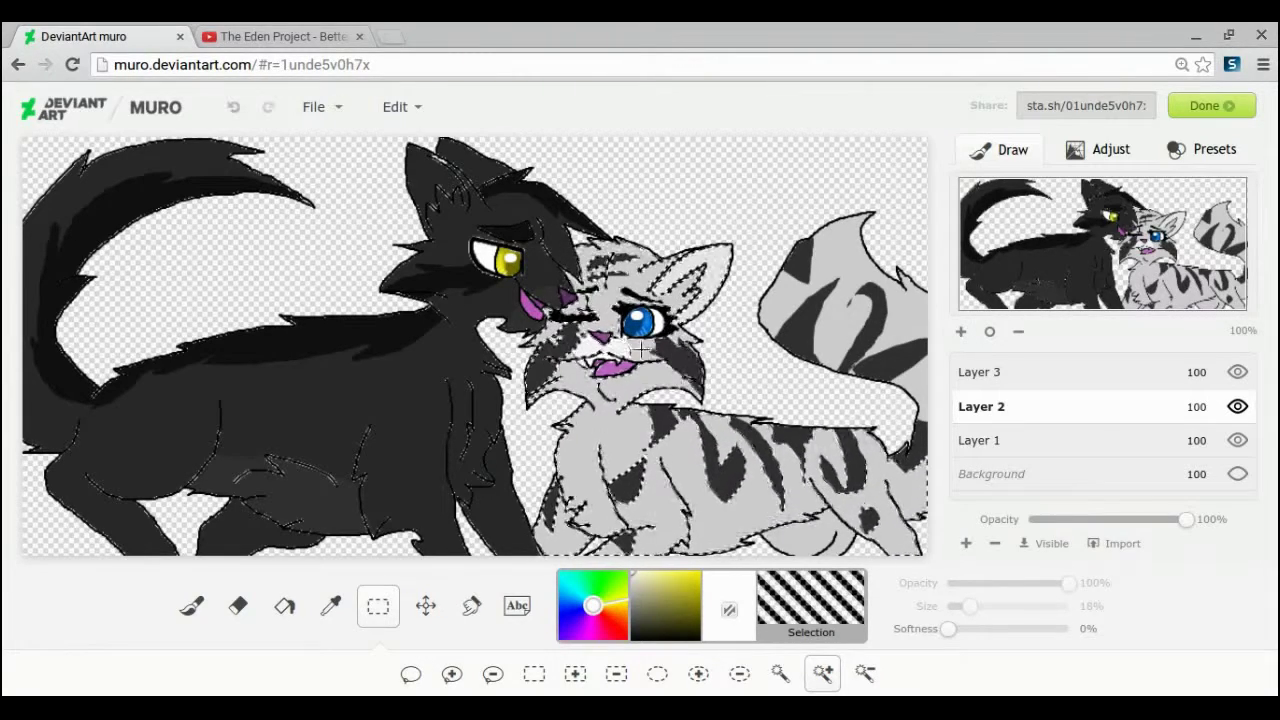
pyautogui.keyDown('alt'); pyautogui.click(775, 449); pyautogui.keyUp('alt')
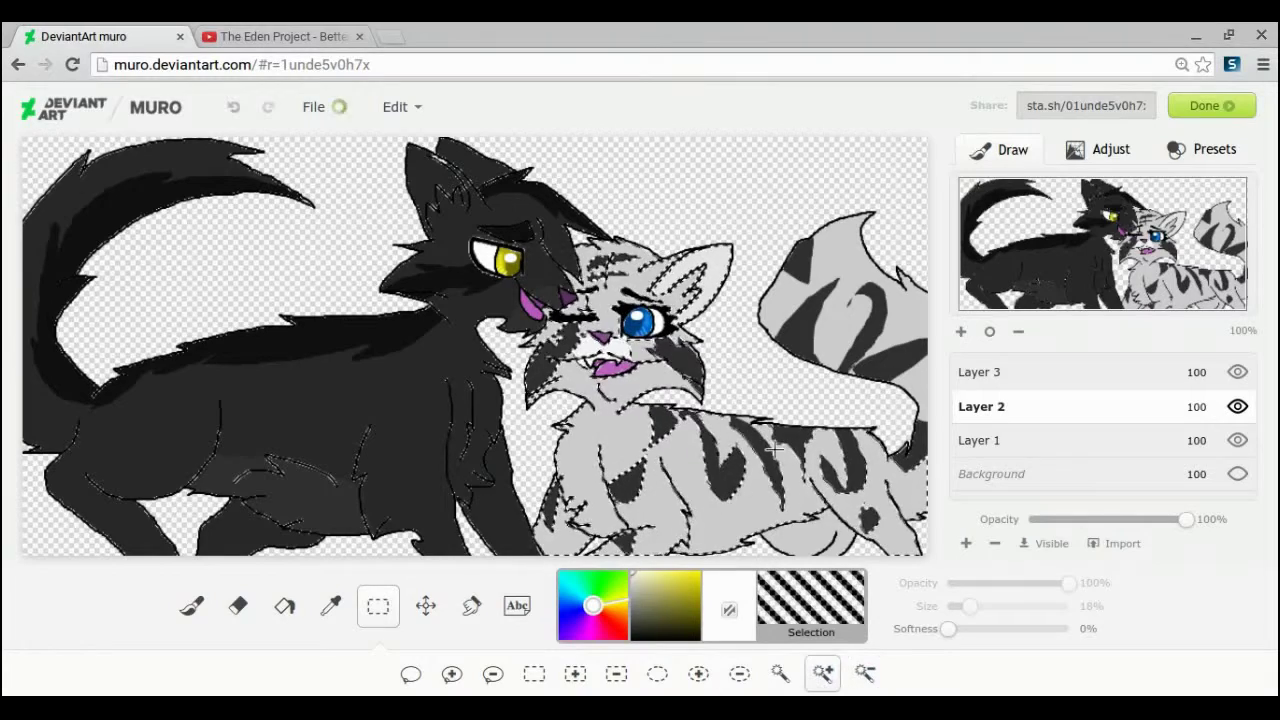
pyautogui.click(797, 254)
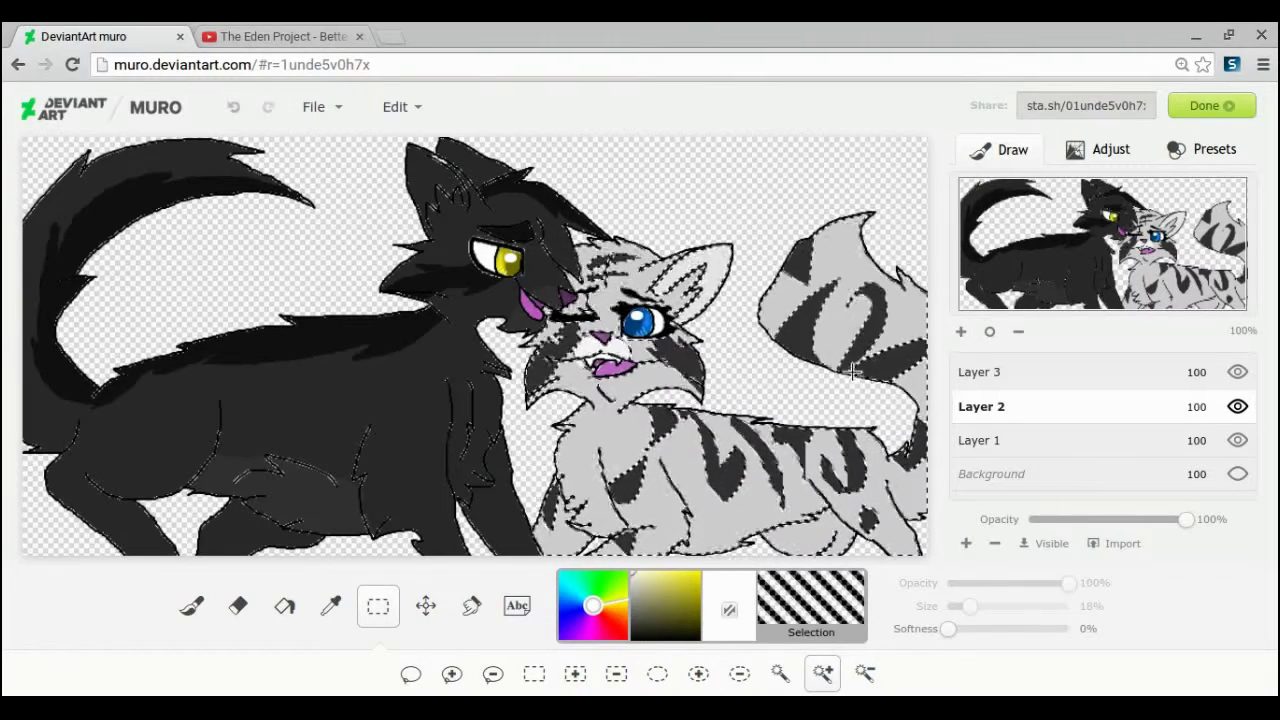
# Add a new layer and paint the smaller cat's selected areas solid black.
pyautogui.click(966, 543)
pyautogui.click(698, 638)
pyautogui.click(188, 609)
pyautogui.moveTo(610, 290)
pyautogui.mouseDown()
pyautogui.moveTo(680, 440)
pyautogui.moveTo(1038, 403)
pyautogui.mouseUp()
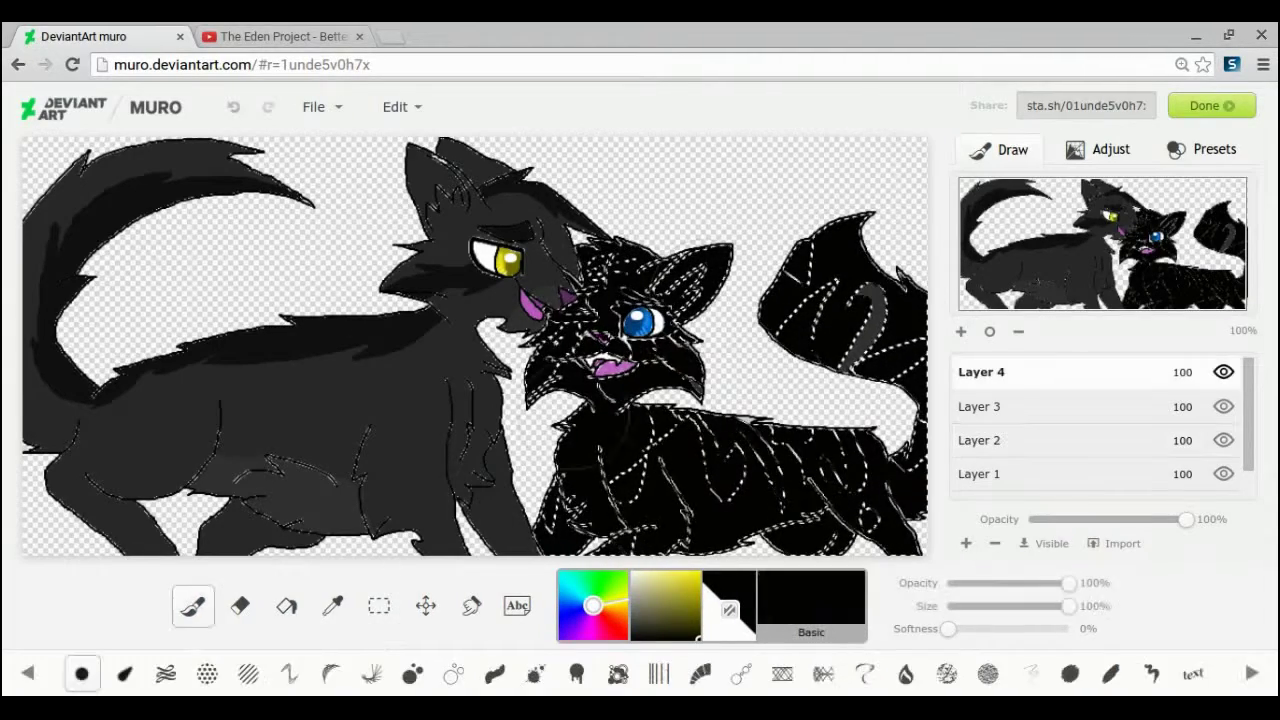
pyautogui.moveTo(874, 292); pyautogui.dragTo(850, 366)
# Partly erase the black over the smaller cat at reduced opacity with a 100% size, 100% softness eraser to leave translucent shadow.
pyautogui.click(240, 606)
pyautogui.moveTo(1069, 583); pyautogui.dragTo(988, 584)
pyautogui.moveTo(948, 629); pyautogui.dragTo(1069, 629)
pyautogui.moveTo(1069, 606)
pyautogui.mouseDown()
pyautogui.moveTo(968, 606)
pyautogui.moveTo(1069, 606)
pyautogui.mouseUp()
pyautogui.moveTo(660, 270); pyautogui.dragTo(590, 380)
pyautogui.moveTo(620, 420)
pyautogui.mouseDown()
pyautogui.moveTo(850, 480)
pyautogui.moveTo(850, 300)
pyautogui.mouseUp()
# Erase shadow from the smaller cat's ear at 66% opacity, 8% size and 100% softness.
pyautogui.click(1029, 583)
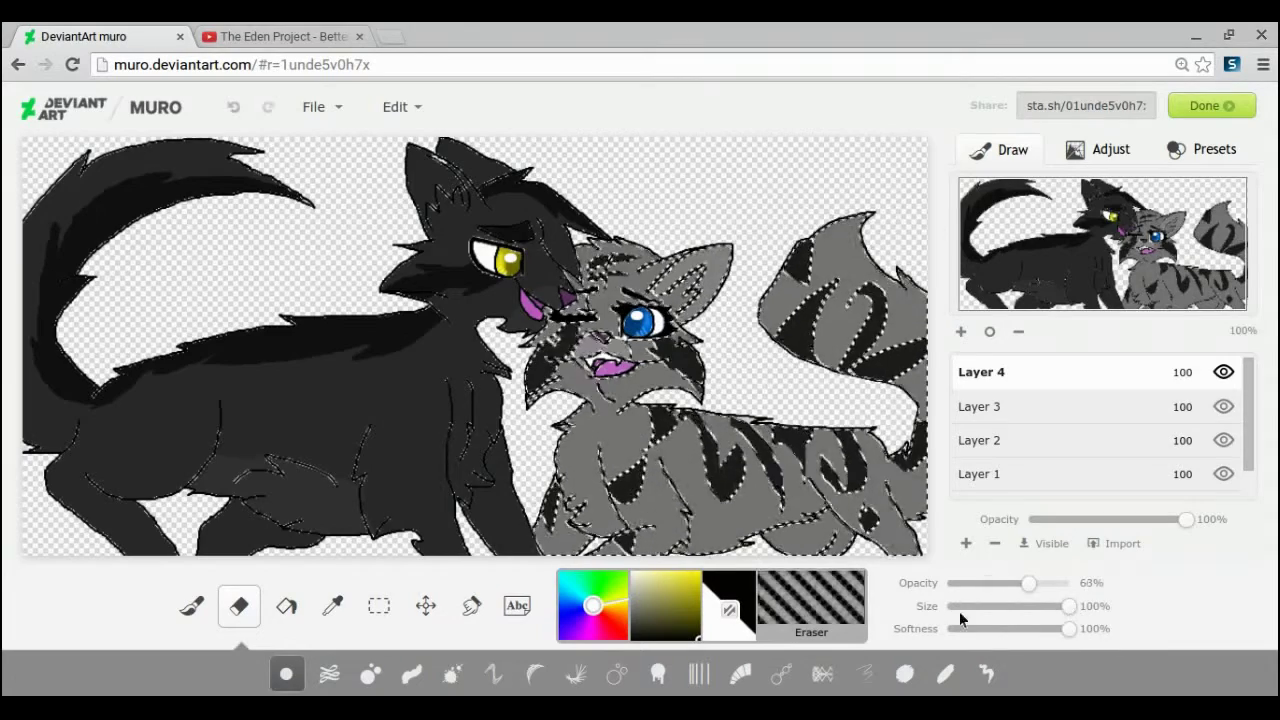
pyautogui.click(969, 607)
pyautogui.click(963, 331)
pyautogui.click(963, 331)
pyautogui.click(963, 331)
pyautogui.moveTo(1078, 215); pyautogui.dragTo(1145, 230)
pyautogui.moveTo(970, 606); pyautogui.dragTo(958, 606)
pyautogui.moveTo(710, 238); pyautogui.dragTo(595, 285)
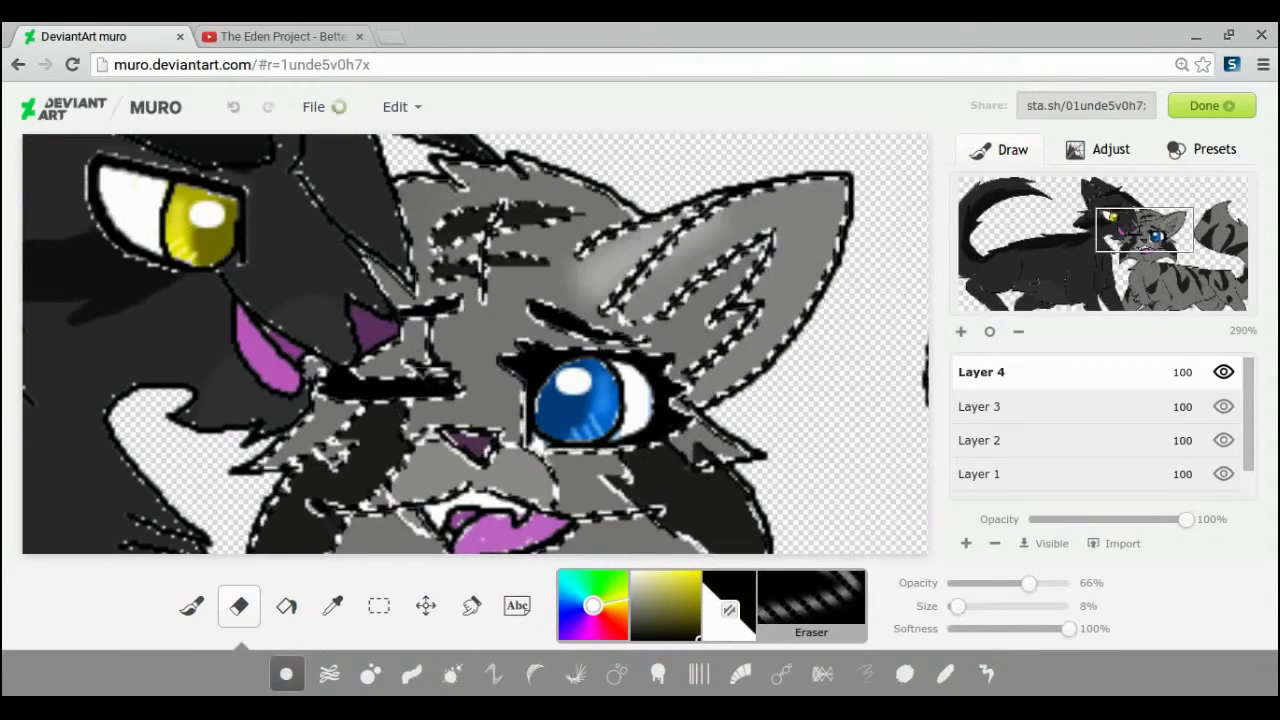
pyautogui.moveTo(748, 232); pyautogui.dragTo(640, 295)
# Erase shadow from the smaller cat's forehead, nose bridge, muzzle and cheek with the soft 8% eraser.
pyautogui.moveTo(500, 185); pyautogui.dragTo(400, 285)
pyautogui.moveTo(465, 225); pyautogui.dragTo(455, 360)
pyautogui.moveTo(430, 410)
pyautogui.mouseDown()
pyautogui.moveTo(351, 481)
pyautogui.moveTo(466, 300)
pyautogui.mouseUp()
pyautogui.moveTo(455, 470); pyautogui.dragTo(372, 545)
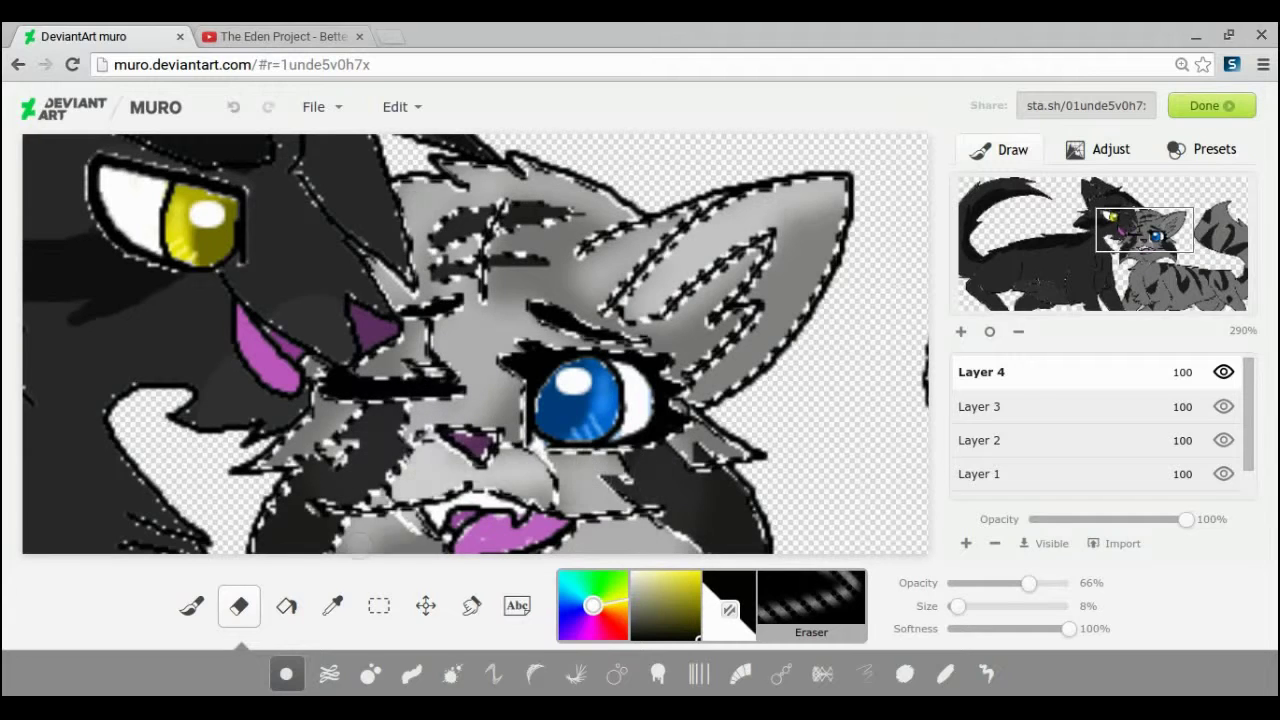
# Add the smaller cat's mouth to the selection from Layer 2 and paint it black on Layer 4.
pyautogui.moveTo(1145, 230); pyautogui.dragTo(1133, 265)
pyautogui.click(988, 443)
pyautogui.click(379, 606)
pyautogui.click(608, 218)
pyautogui.click(185, 606)
pyautogui.click(985, 405)
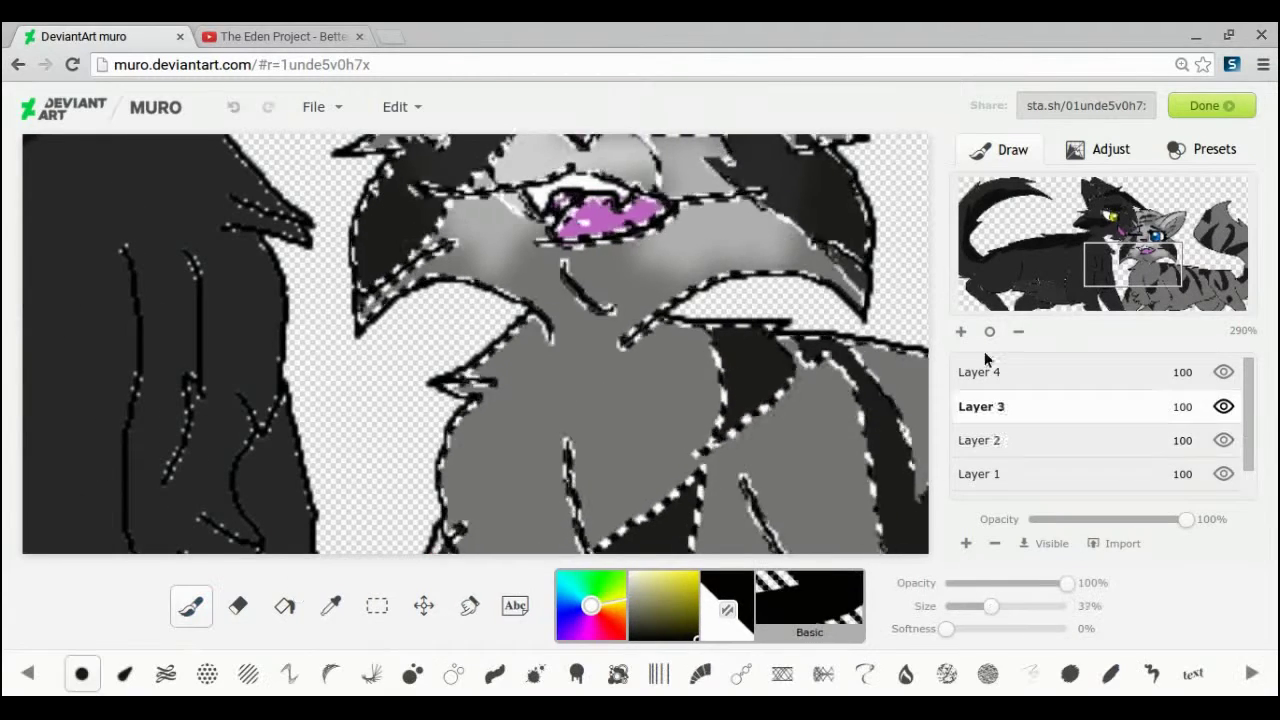
pyautogui.click(983, 371)
pyautogui.click(957, 607)
pyautogui.moveTo(570, 213)
pyautogui.mouseDown()
pyautogui.moveTo(650, 208)
pyautogui.moveTo(610, 215)
pyautogui.mouseUp()
# Partly erase the black over the smaller cat's mouth at reduced opacity to leave translucent shading.
pyautogui.click(238, 606)
pyautogui.moveTo(1008, 585); pyautogui.dragTo(994, 584)
pyautogui.moveTo(580, 214); pyautogui.dragTo(655, 209)
# Erase shadow from the smaller cat's chest and front legs at 72% opacity and 15% size.
pyautogui.moveTo(994, 584); pyautogui.dragTo(1036, 584)
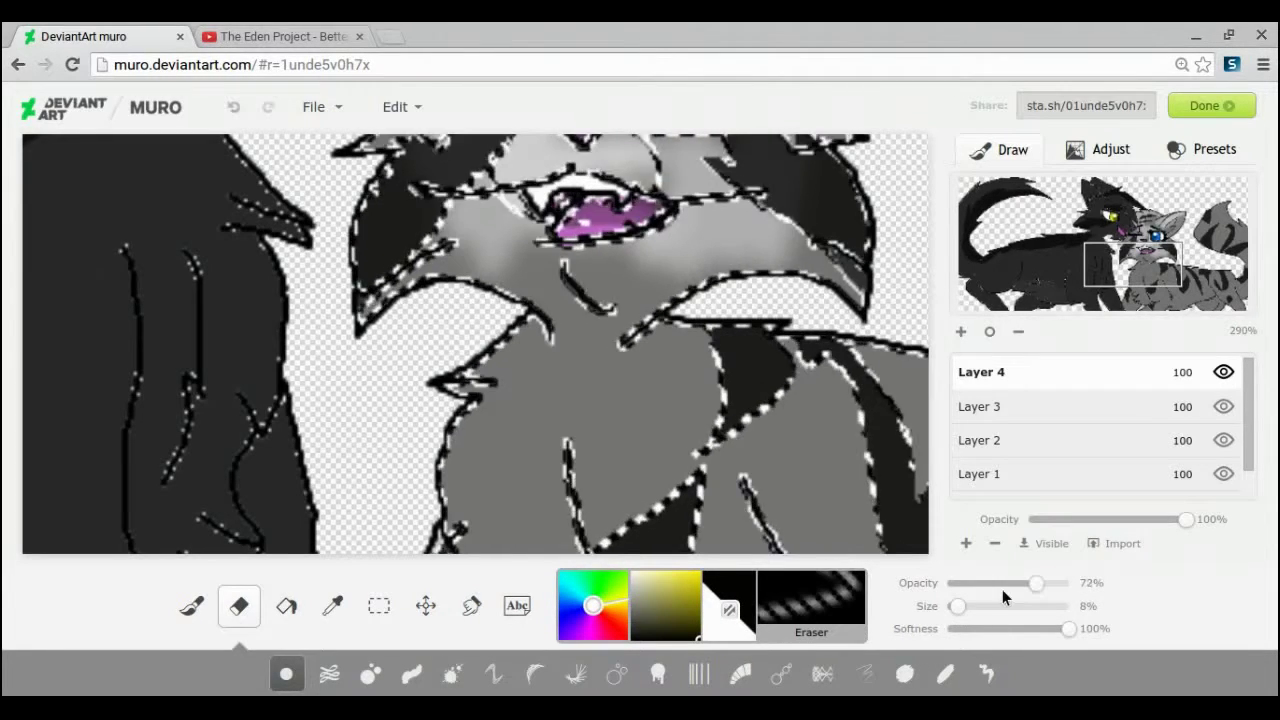
pyautogui.moveTo(957, 607); pyautogui.dragTo(966, 607)
pyautogui.moveTo(780, 240)
pyautogui.mouseDown()
pyautogui.moveTo(660, 262)
pyautogui.moveTo(532, 405)
pyautogui.moveTo(475, 500)
pyautogui.mouseUp()
pyautogui.moveTo(1133, 265); pyautogui.dragTo(1142, 288)
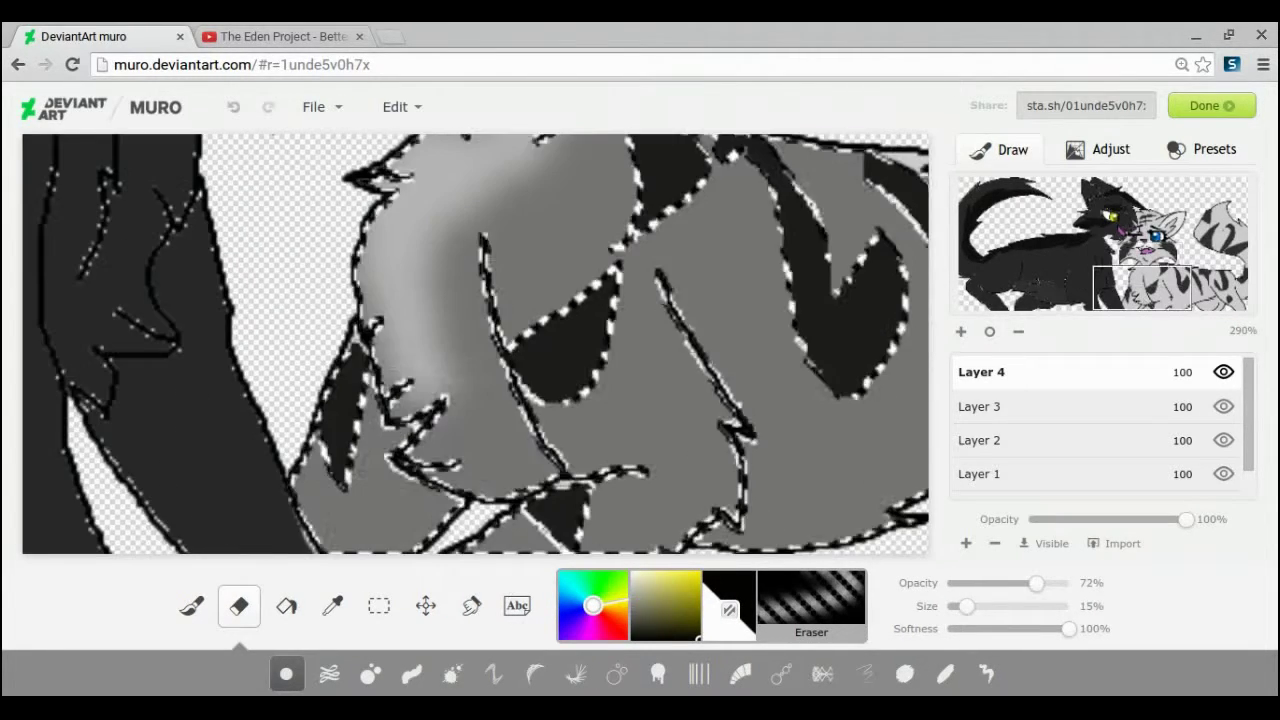
pyautogui.moveTo(395, 310); pyautogui.dragTo(480, 475)
pyautogui.moveTo(520, 255); pyautogui.dragTo(520, 300)
pyautogui.moveTo(590, 440); pyautogui.dragTo(570, 408)
# Erase shadow from the smaller cat's back, flank and hind leg with the soft 15% eraser.
pyautogui.moveTo(1147, 288); pyautogui.dragTo(1203, 285)
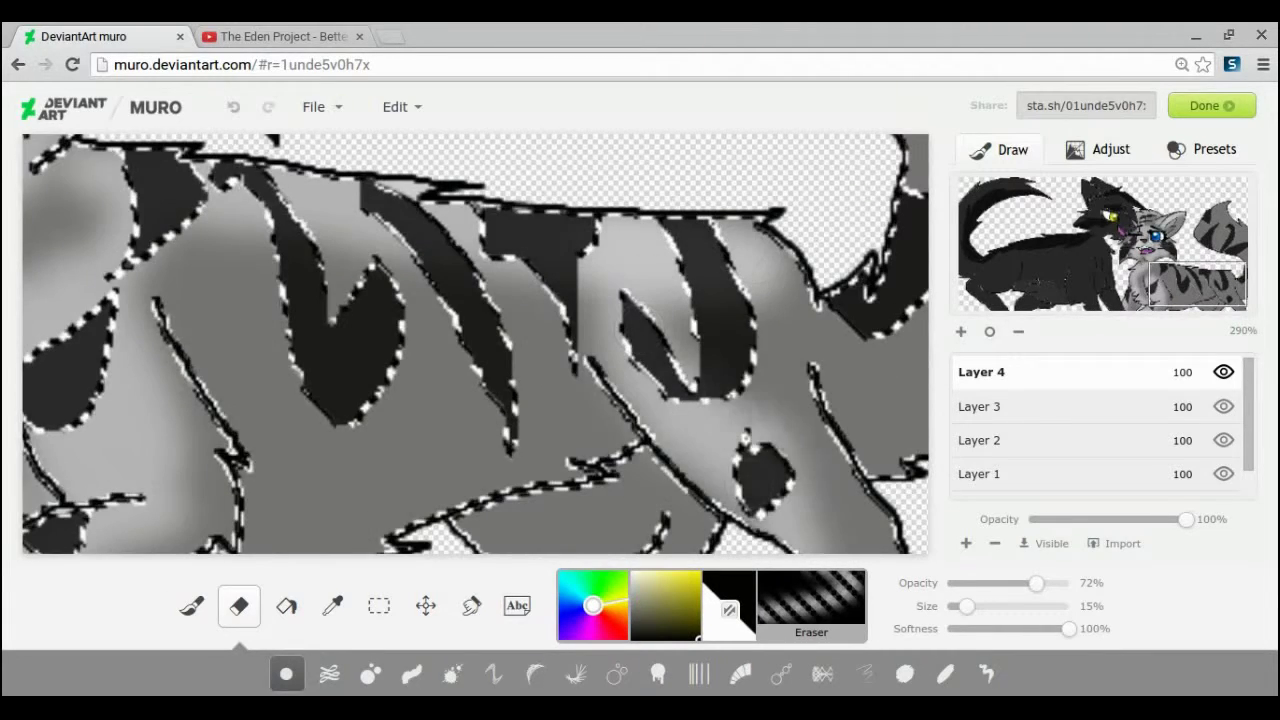
pyautogui.moveTo(746, 437); pyautogui.dragTo(760, 300)
pyautogui.moveTo(595, 530); pyautogui.dragTo(550, 550)
pyautogui.moveTo(540, 300)
pyautogui.mouseDown()
pyautogui.moveTo(240, 260)
pyautogui.moveTo(280, 240)
pyautogui.mouseUp()
# Raise the eraser opacity to 100% and brighten the lit areas of the smaller cat's tail, back and shoulder.
pyautogui.moveTo(1199, 284); pyautogui.dragTo(1199, 207)
pyautogui.moveTo(1036, 583); pyautogui.dragTo(1070, 583)
pyautogui.moveTo(1199, 207)
pyautogui.mouseDown()
pyautogui.moveTo(1199, 269)
pyautogui.moveTo(1199, 243)
pyautogui.moveTo(1180, 286)
pyautogui.moveTo(1199, 289)
pyautogui.mouseUp()
pyautogui.moveTo(295, 170)
pyautogui.mouseDown()
pyautogui.moveTo(205, 215)
pyautogui.moveTo(140, 480)
pyautogui.mouseUp()
# Erase shadow from the smaller cat's face and neck at 100% opacity, and lighten the remaining shadow at 22% opacity and 100% size.
pyautogui.moveTo(1199, 288)
pyautogui.mouseDown()
pyautogui.moveTo(1081, 288)
pyautogui.moveTo(1128, 288)
pyautogui.moveTo(1098, 281)
pyautogui.moveTo(1154, 233)
pyautogui.mouseUp()
pyautogui.moveTo(420, 468)
pyautogui.mouseDown()
pyautogui.moveTo(366, 498)
pyautogui.moveTo(456, 508)
pyautogui.mouseUp()
pyautogui.moveTo(595, 520); pyautogui.dragTo(677, 275)
pyautogui.moveTo(667, 345); pyautogui.dragTo(720, 355)
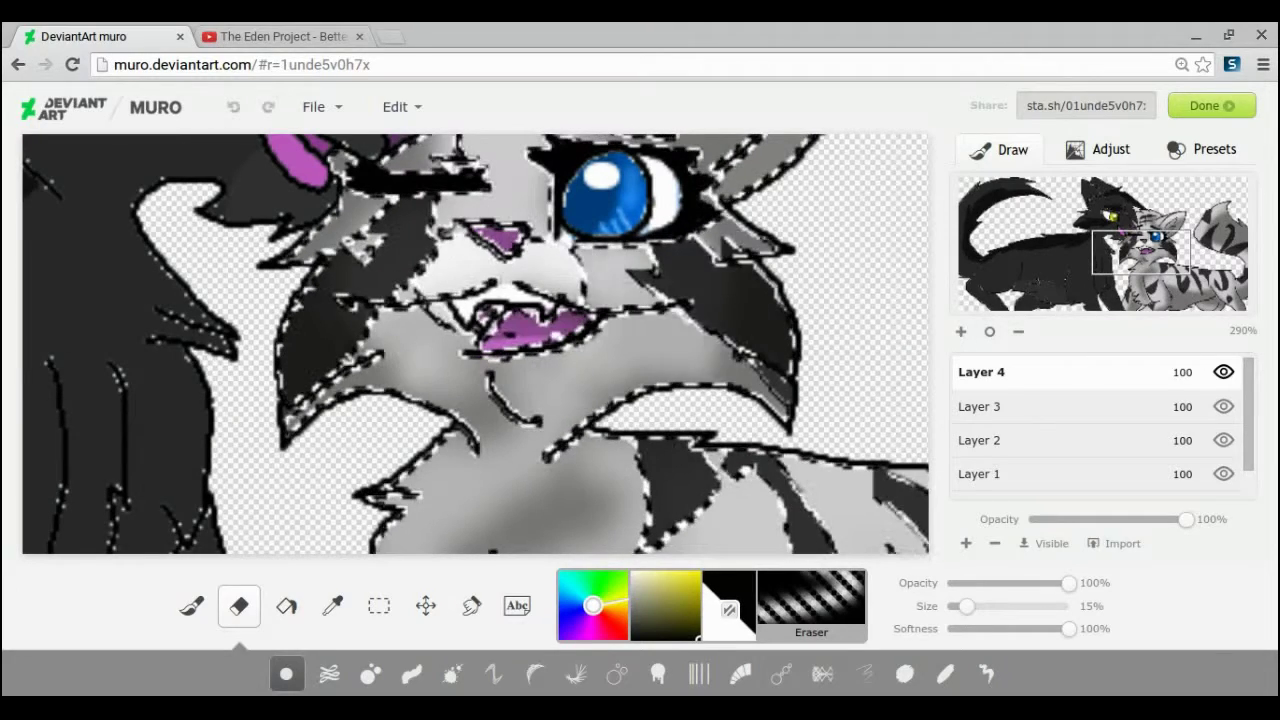
pyautogui.moveTo(500, 400); pyautogui.dragTo(415, 355)
pyautogui.moveTo(440, 465); pyautogui.dragTo(408, 530)
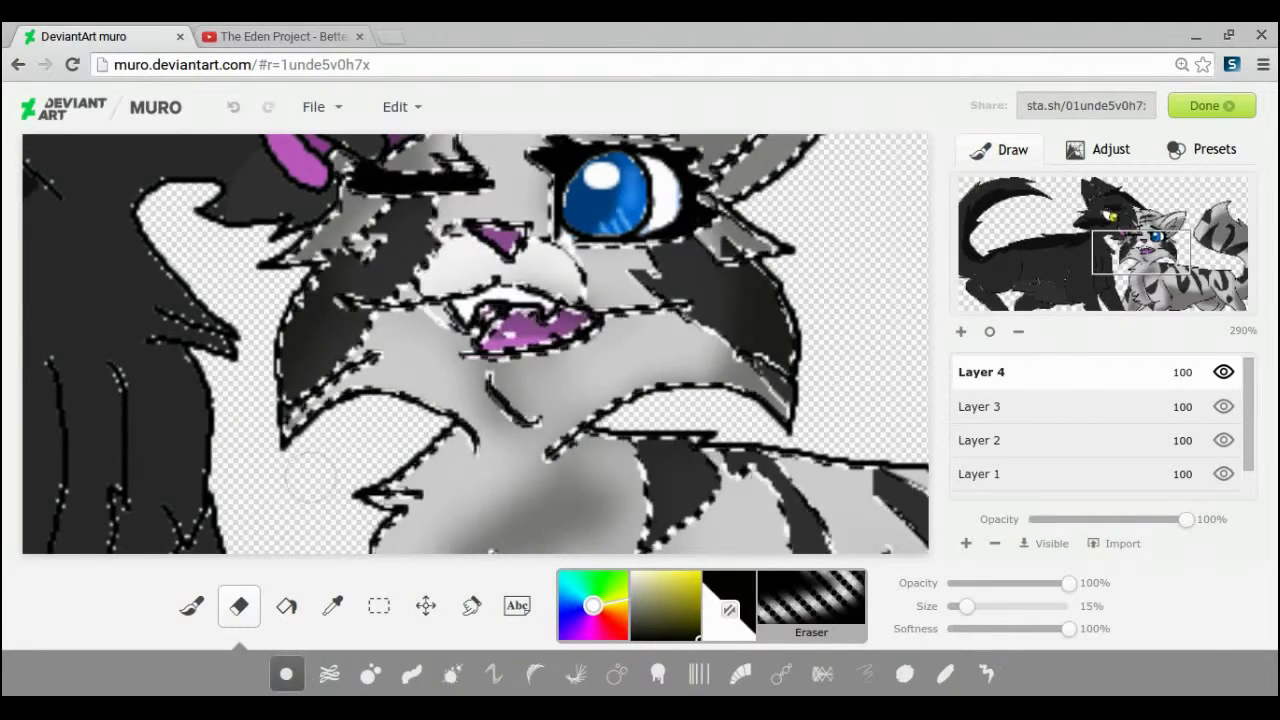
pyautogui.moveTo(1141, 252); pyautogui.dragTo(1128, 288)
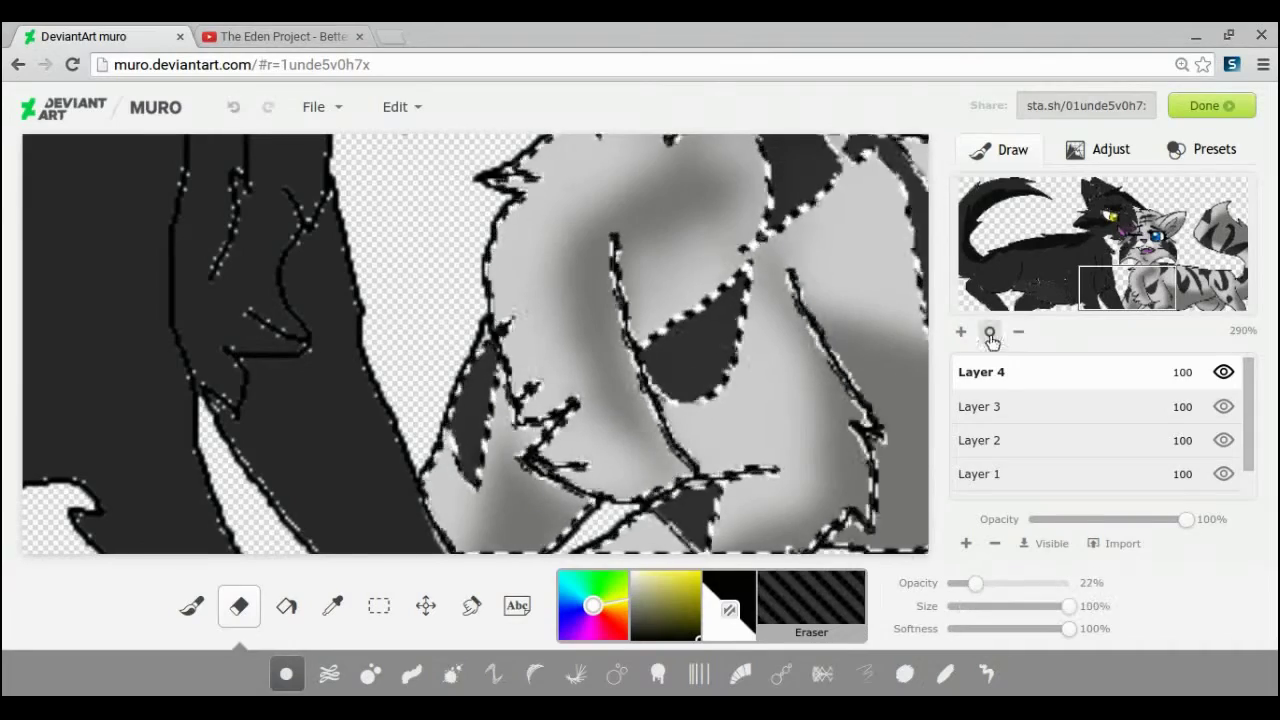
pyautogui.click(989, 331)
# Paint black shading on the smaller cat's muzzle and mouth at 48% opacity and 10% size, and soften it with the eraser.
pyautogui.click(192, 606)
pyautogui.click(961, 331)
pyautogui.click(961, 331)
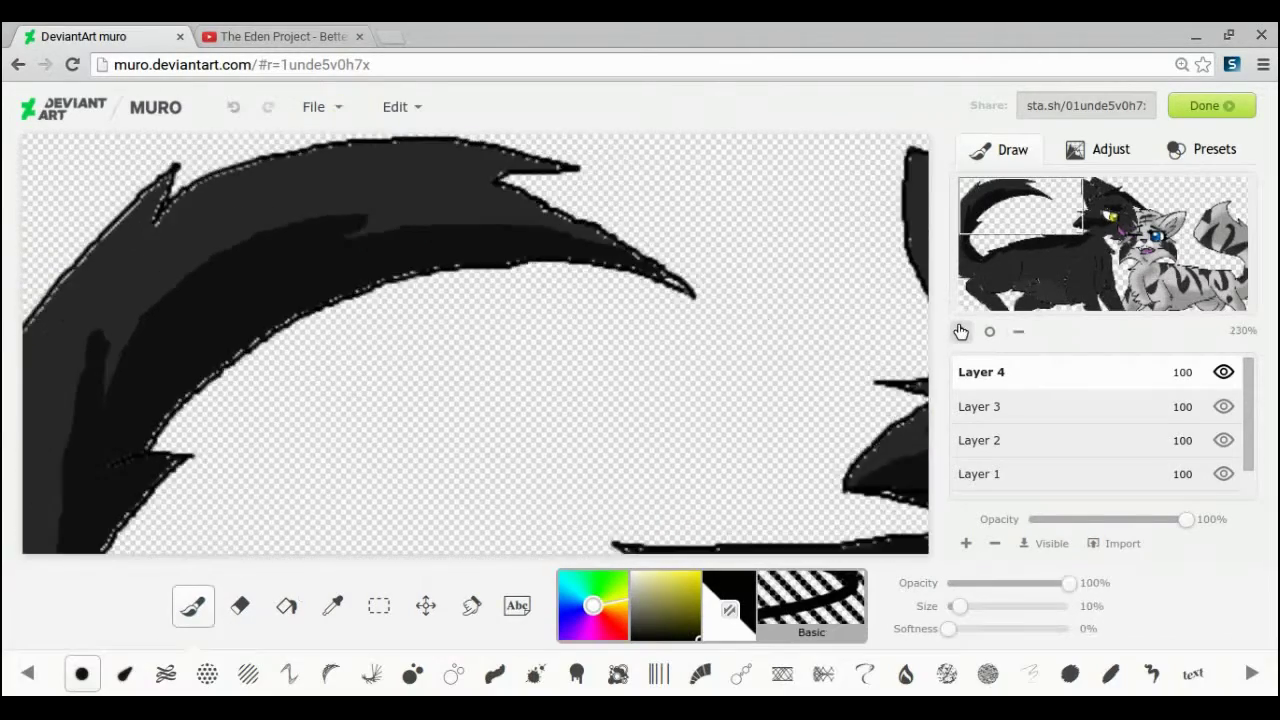
pyautogui.click(961, 331)
pyautogui.click(961, 331)
pyautogui.click(961, 331)
pyautogui.moveTo(990, 194); pyautogui.dragTo(1139, 247)
pyautogui.moveTo(1069, 583); pyautogui.dragTo(1006, 584)
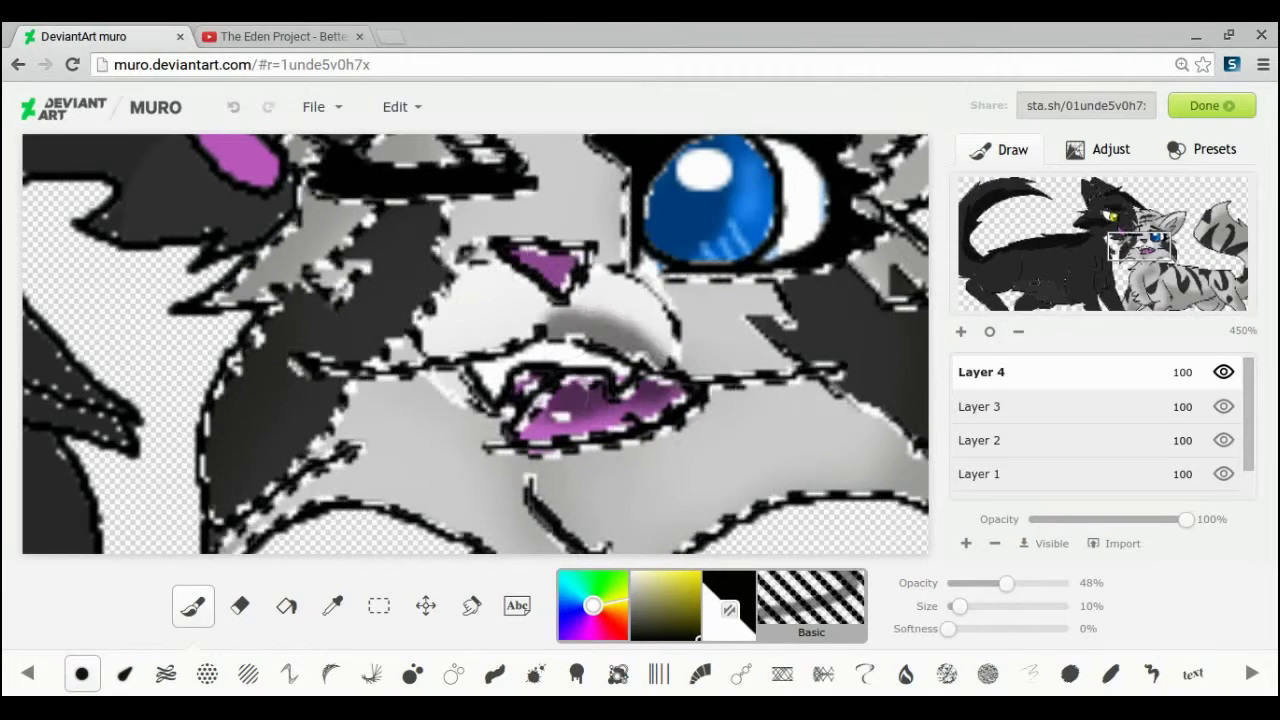
pyautogui.click(239, 606)
pyautogui.moveTo(982, 607)
pyautogui.mouseDown()
pyautogui.moveTo(961, 607)
pyautogui.moveTo(995, 583)
pyautogui.mouseUp()
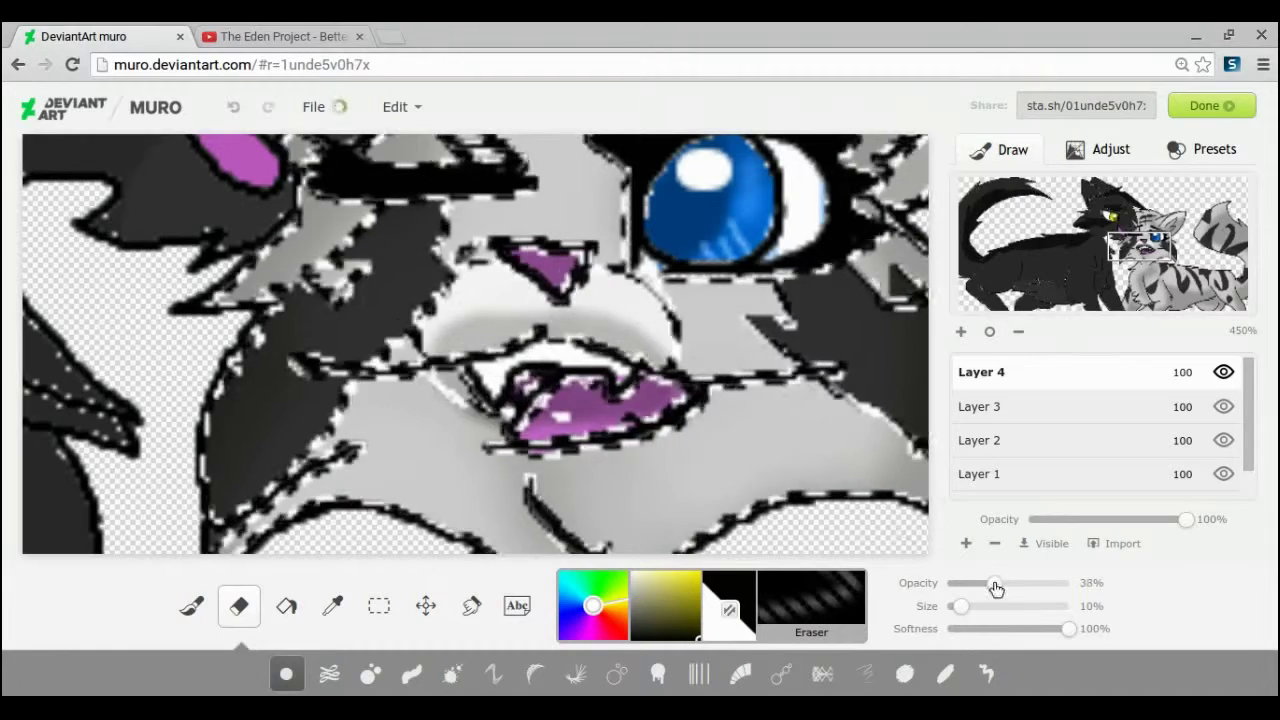
# Clear the selection and add a new layer above the smaller cat's shading layer.
pyautogui.click(990, 332)
pyautogui.hotkey('ctrl', 'v')
pyautogui.click(1228, 408)
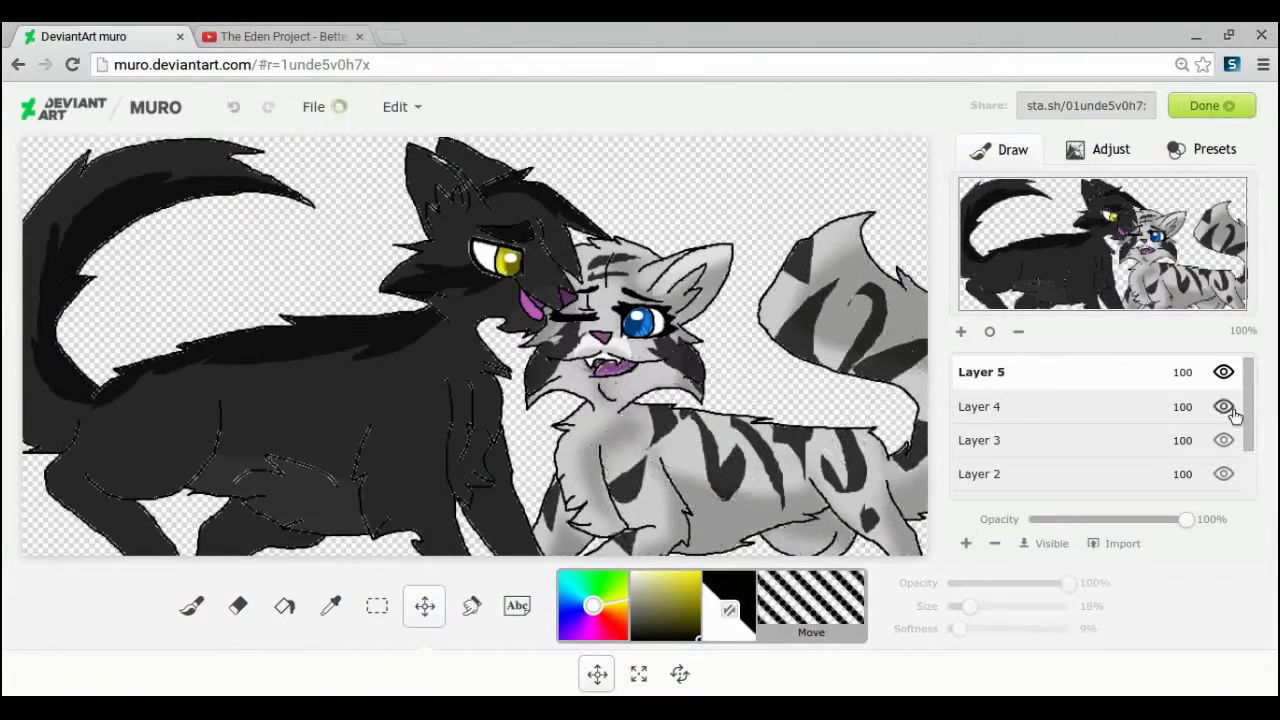
# Select the darker cat's body, leg and face fur on Layer 2 with the additive magic wand.
pyautogui.click(1027, 480)
pyautogui.click(377, 606)
pyautogui.click(320, 471)
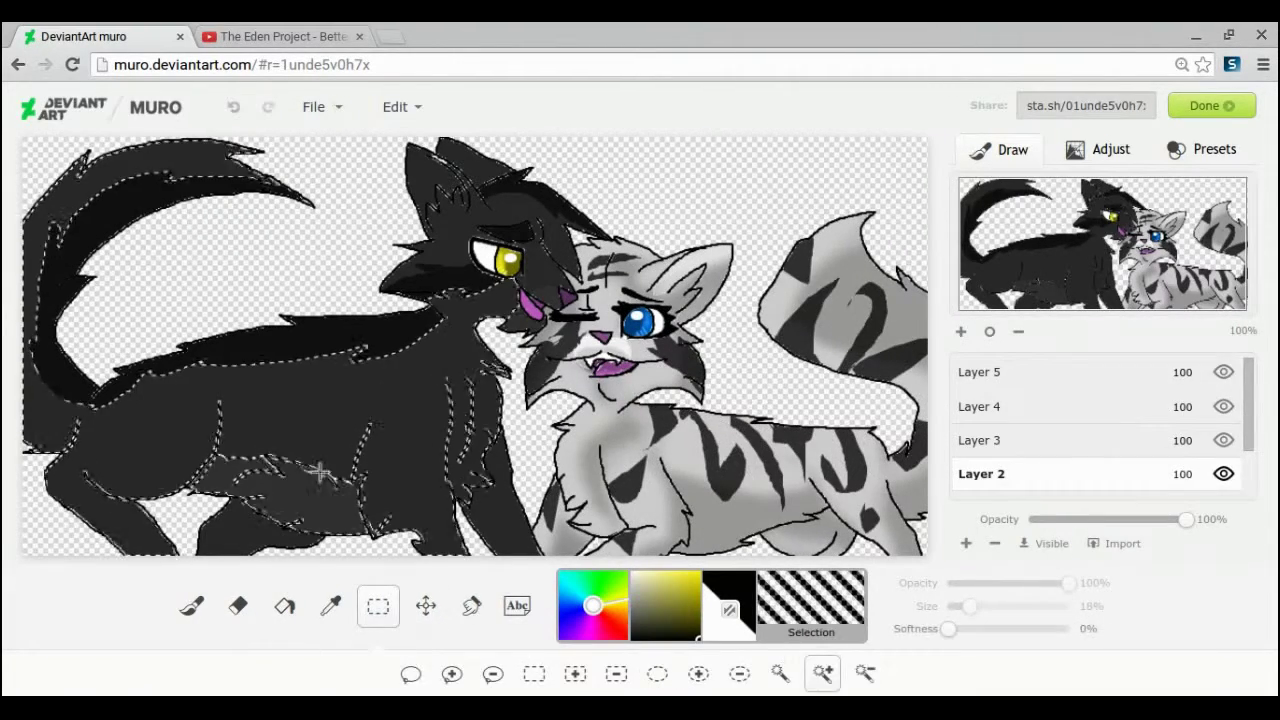
pyautogui.click(225, 532)
pyautogui.click(458, 243)
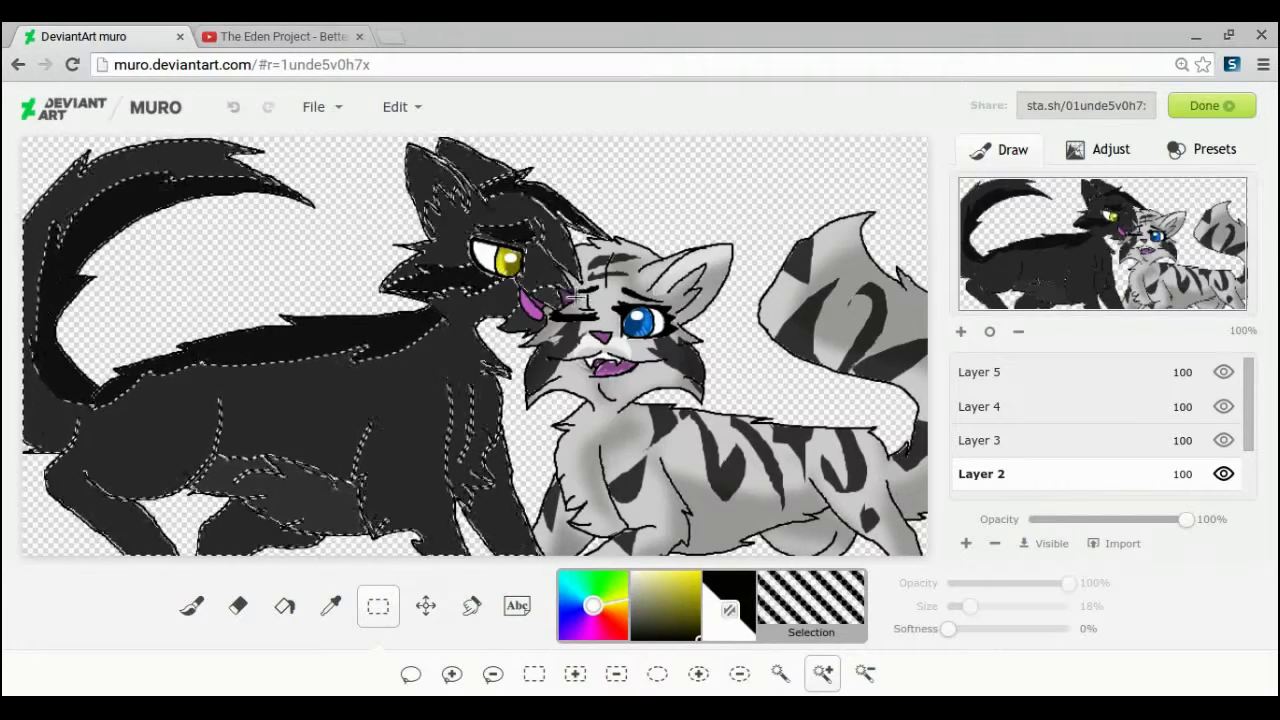
# Refine the fur selection around the darker cat's muzzle and add missed spots along its back stripe.
pyautogui.click(864, 674)
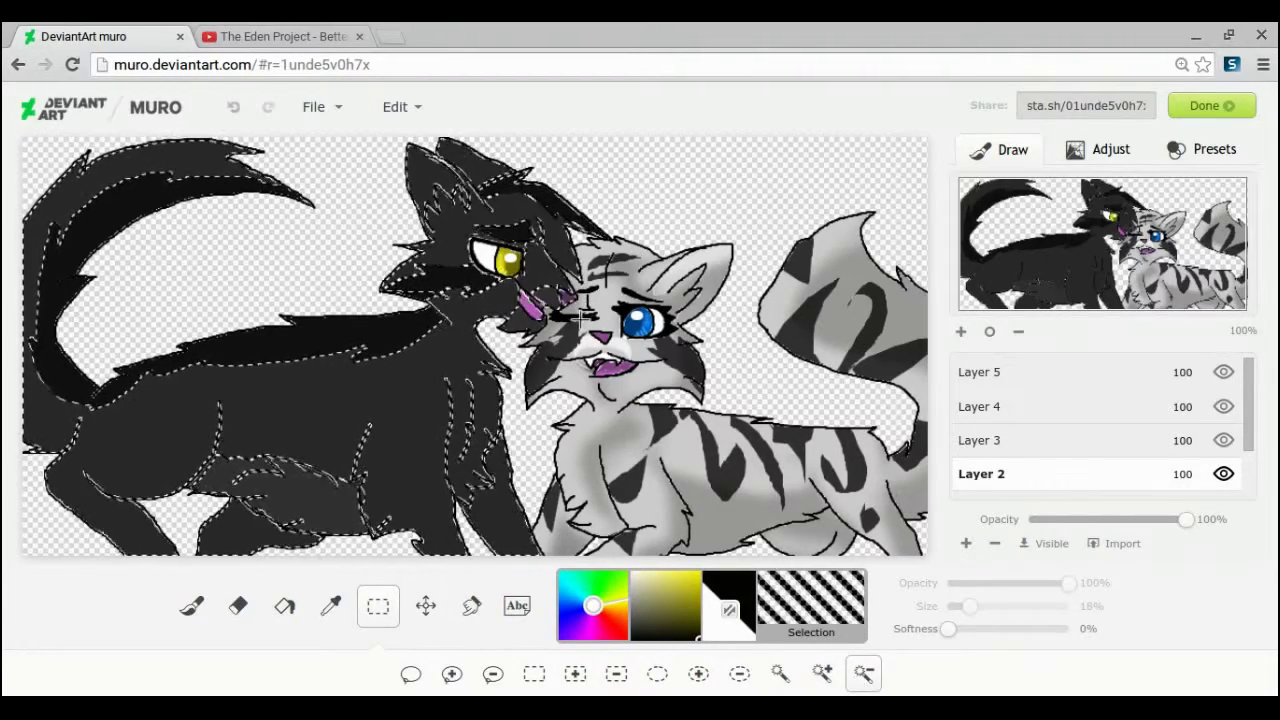
pyautogui.click(962, 332)
pyautogui.click(962, 332)
pyautogui.click(962, 332)
pyautogui.click(962, 332)
pyautogui.click(962, 332)
pyautogui.click(1109, 234)
pyautogui.click(822, 673)
pyautogui.click(556, 399)
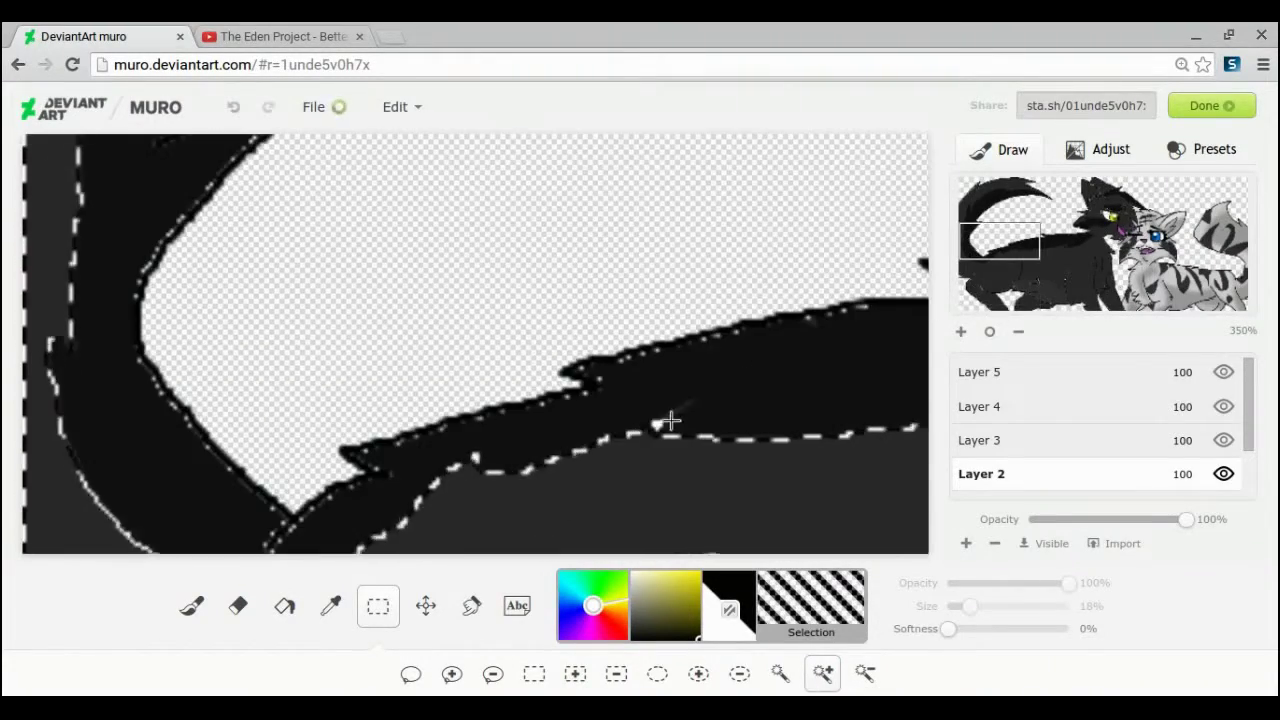
# Cover the darker cat's selected fur with black shading on Layer 4.
pyautogui.click(990, 331)
pyautogui.click(980, 406)
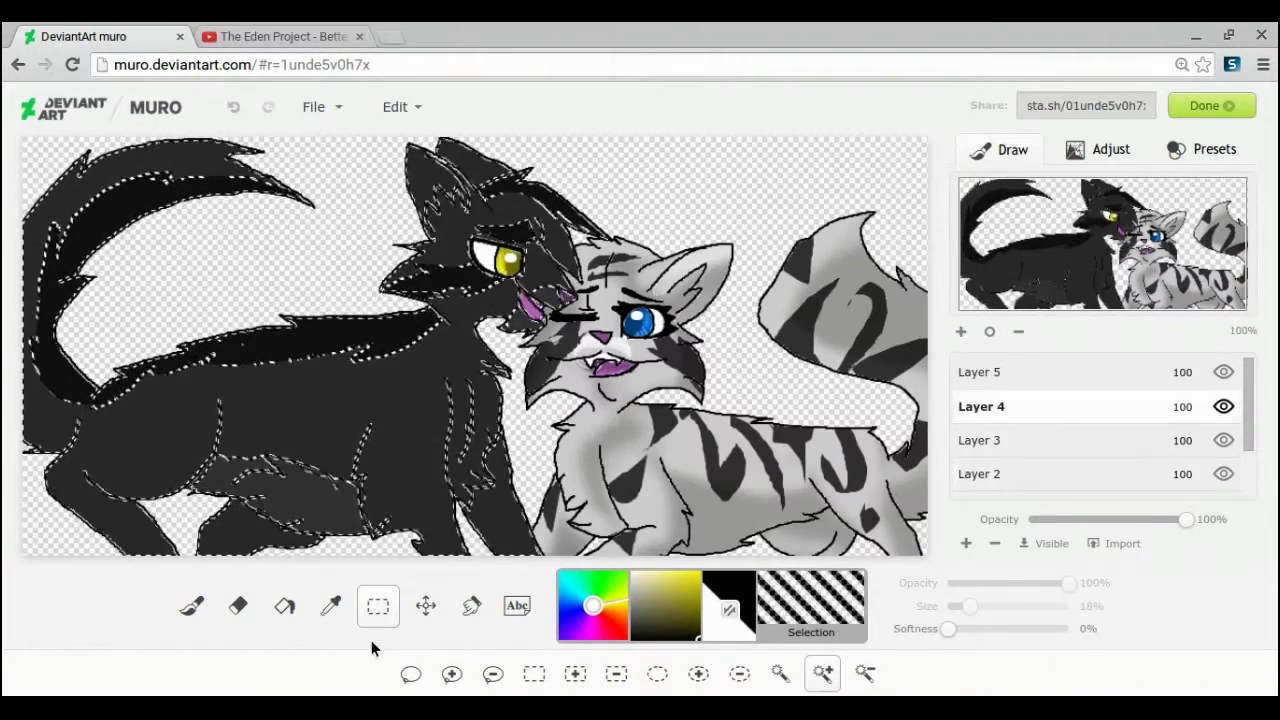
pyautogui.click(191, 605)
pyautogui.click(1068, 373)
pyautogui.click(377, 605)
pyautogui.scroll(-2, 1072, 426)
pyautogui.scroll(2, 1072, 426)
pyautogui.click(1225, 408)
pyautogui.scroll(-2, 1180, 425)
pyautogui.click(1123, 439)
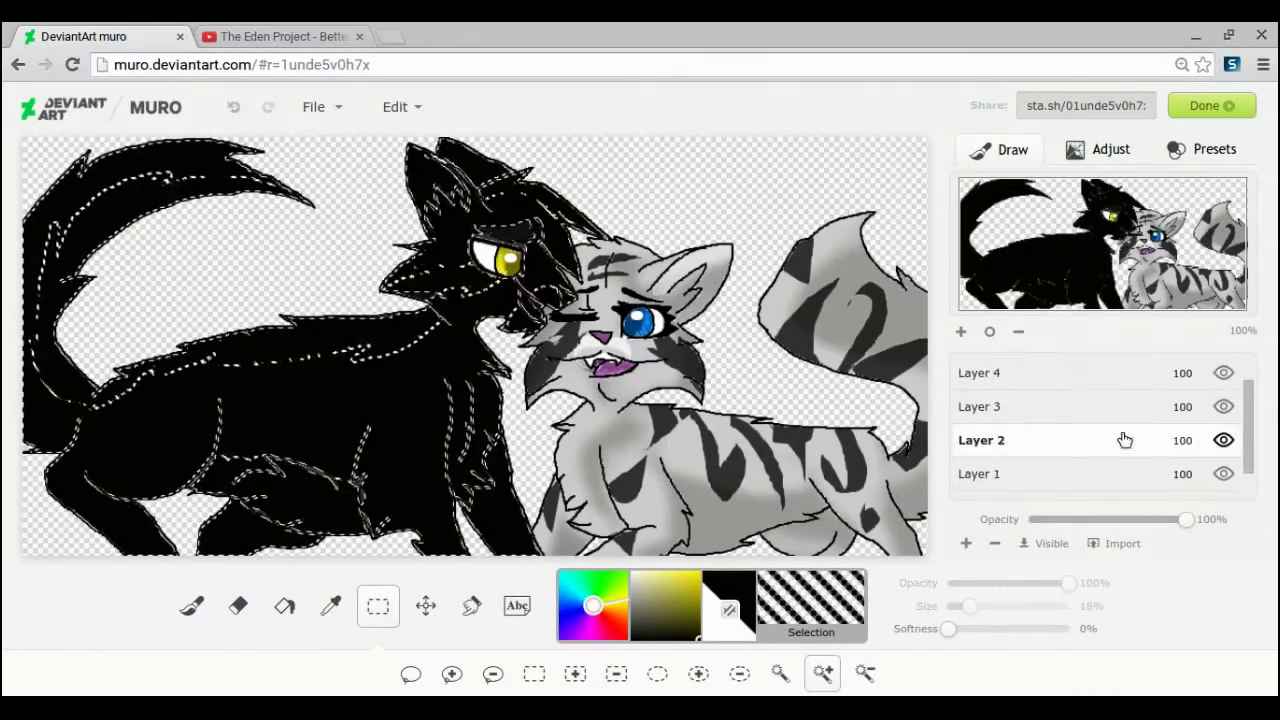
pyautogui.click(960, 331)
pyautogui.moveTo(1154, 234); pyautogui.dragTo(1073, 282)
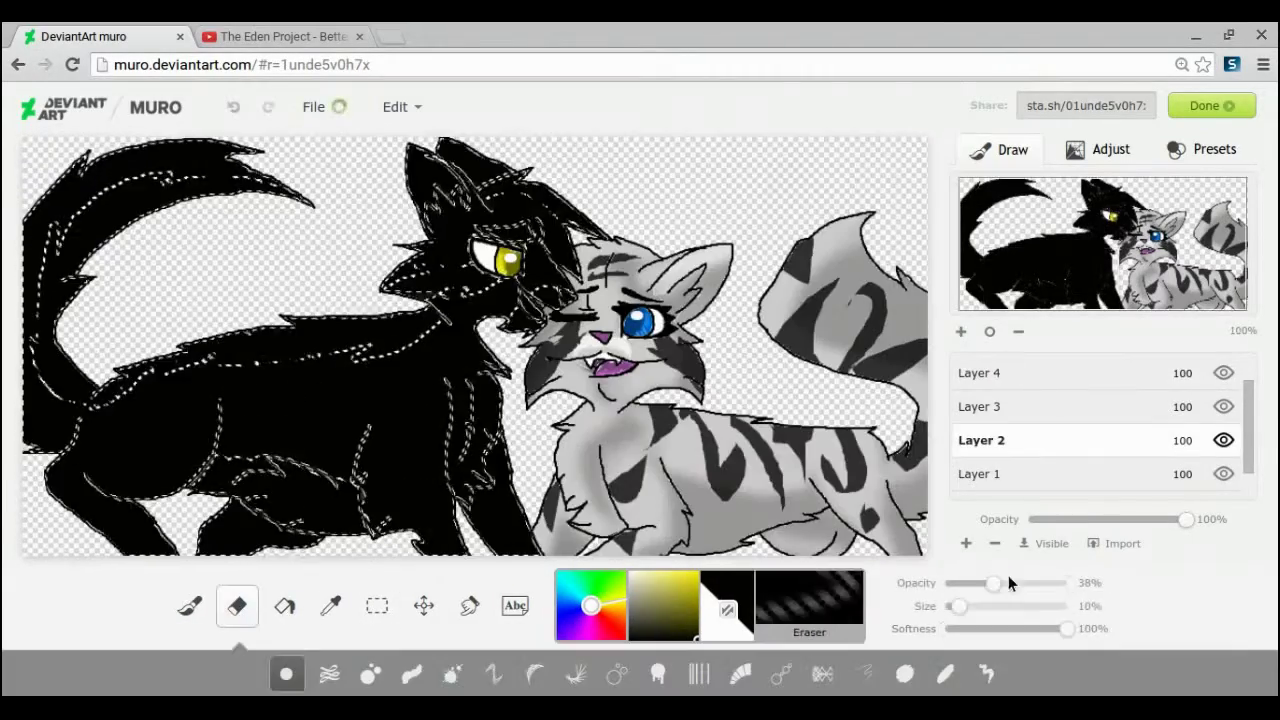
pyautogui.click(229, 107)
pyautogui.click(230, 107)
pyautogui.click(268, 108)
pyautogui.click(270, 110)
pyautogui.click(1040, 372)
pyautogui.click(1040, 406)
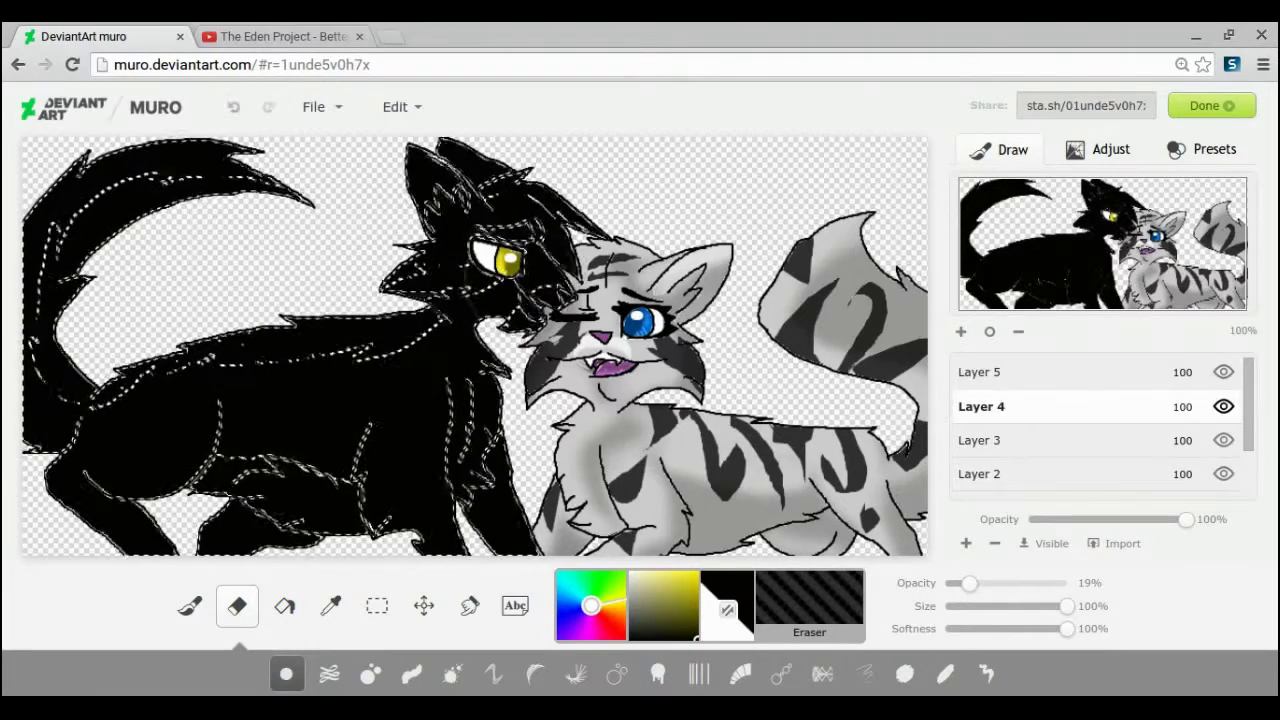
pyautogui.click(232, 107)
pyautogui.click(234, 107)
pyautogui.click(234, 107)
pyautogui.click(269, 107)
pyautogui.click(272, 107)
pyautogui.click(238, 107)
pyautogui.click(238, 107)
pyautogui.click(236, 108)
pyautogui.click(235, 109)
pyautogui.click(235, 110)
pyautogui.click(235, 107)
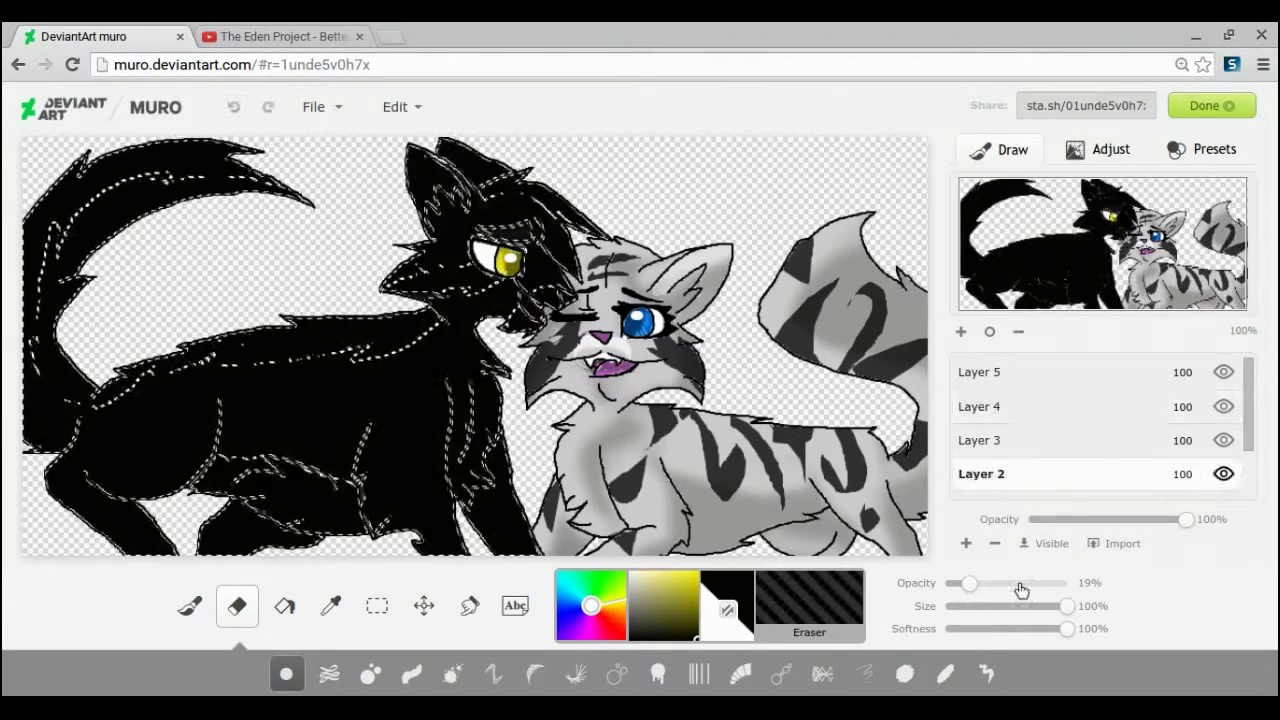
# Lighten the black shading over the darker cat on Layer 4 with the eraser at 32% opacity and 100% size.
pyautogui.click(1019, 584)
pyautogui.moveTo(525, 275); pyautogui.dragTo(470, 208)
pyautogui.click(232, 108)
pyautogui.click(985, 584)
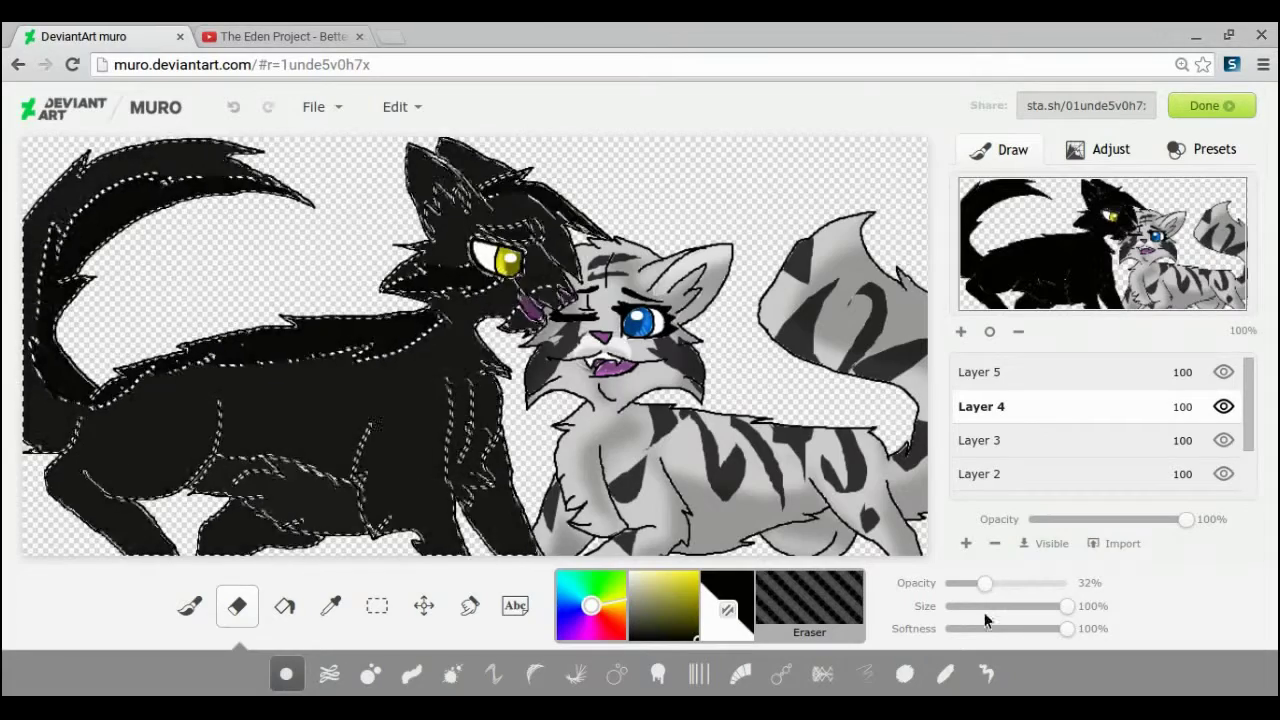
# Erase shading from the lit areas of the darker cat's ears, face and cheek at 56% opacity and 9% size.
pyautogui.click(957, 607)
pyautogui.click(1015, 584)
pyautogui.click(962, 333)
pyautogui.click(962, 333)
pyautogui.click(962, 333)
pyautogui.click(962, 333)
pyautogui.moveTo(1032, 208); pyautogui.dragTo(1124, 208)
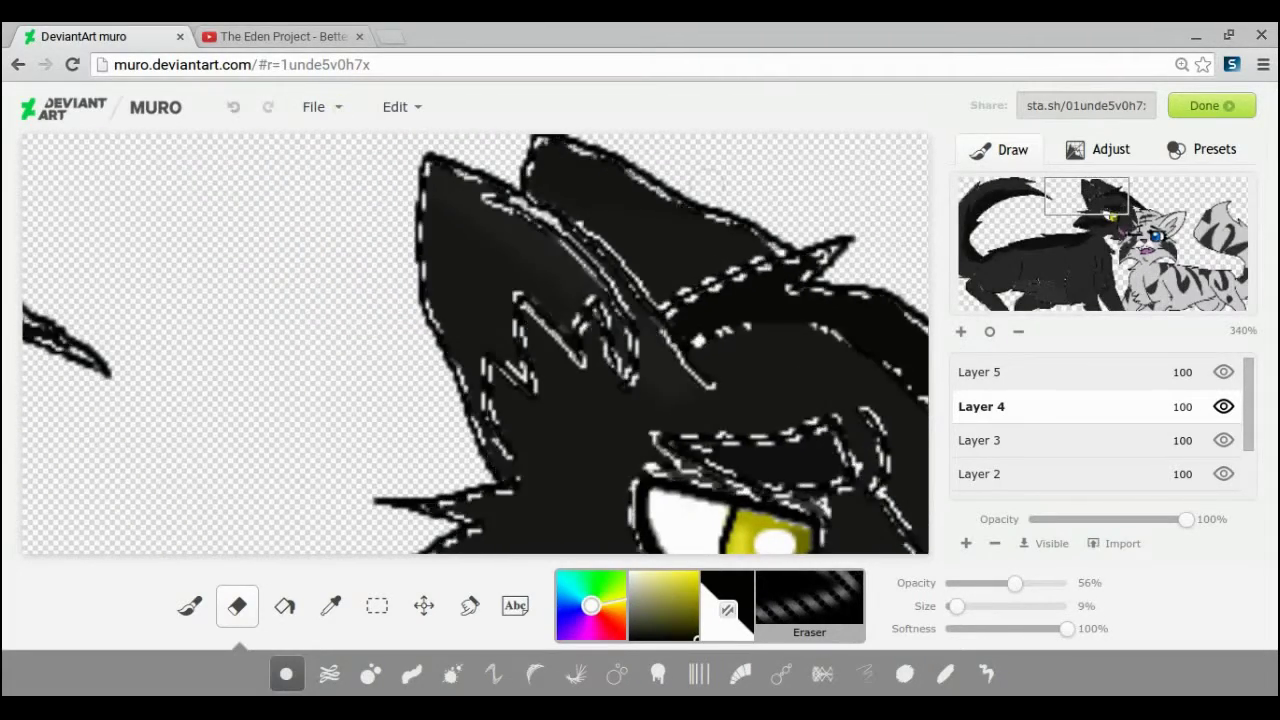
pyautogui.moveTo(1141, 232); pyautogui.dragTo(1093, 218)
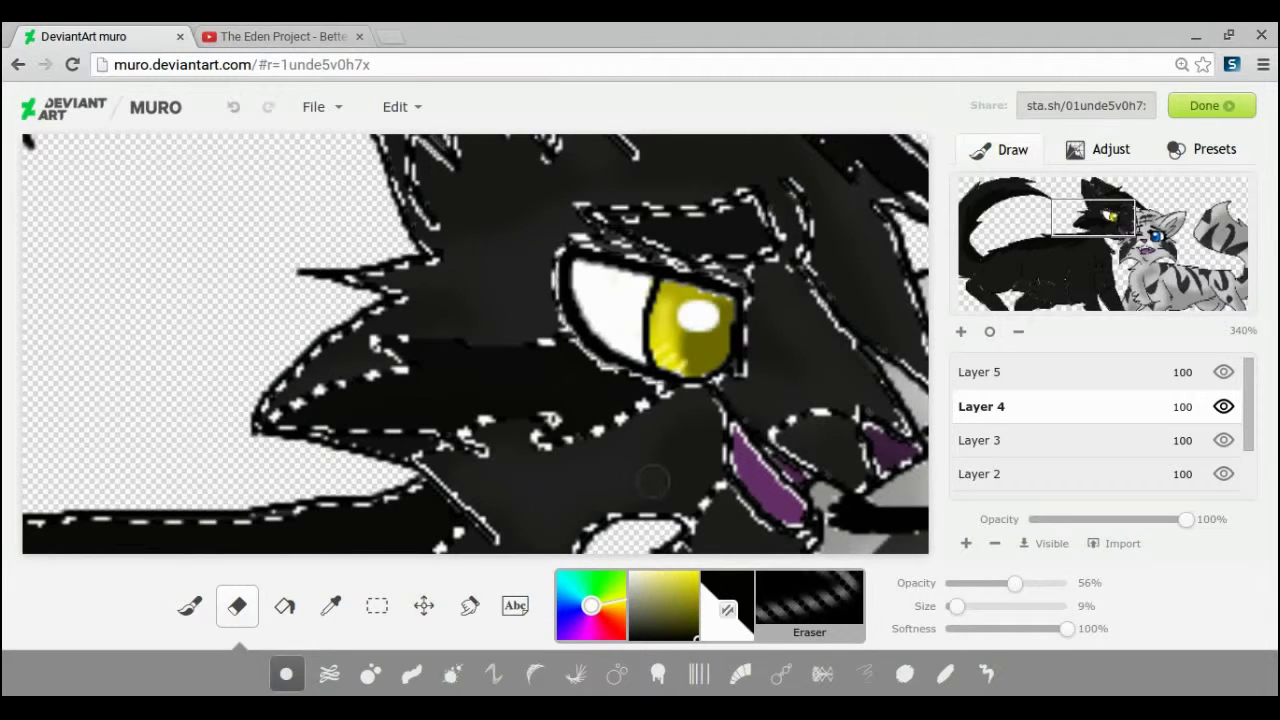
pyautogui.moveTo(617, 458); pyautogui.dragTo(773, 327)
# Erase shading along the darker cat's neck, back and tail beside the dark stripe.
pyautogui.moveTo(1086, 251)
pyautogui.mouseDown()
pyautogui.moveTo(1091, 287)
pyautogui.moveTo(1072, 258)
pyautogui.mouseUp()
pyautogui.moveTo(656, 178)
pyautogui.mouseDown()
pyautogui.moveTo(810, 318)
pyautogui.moveTo(453, 417)
pyautogui.mouseUp()
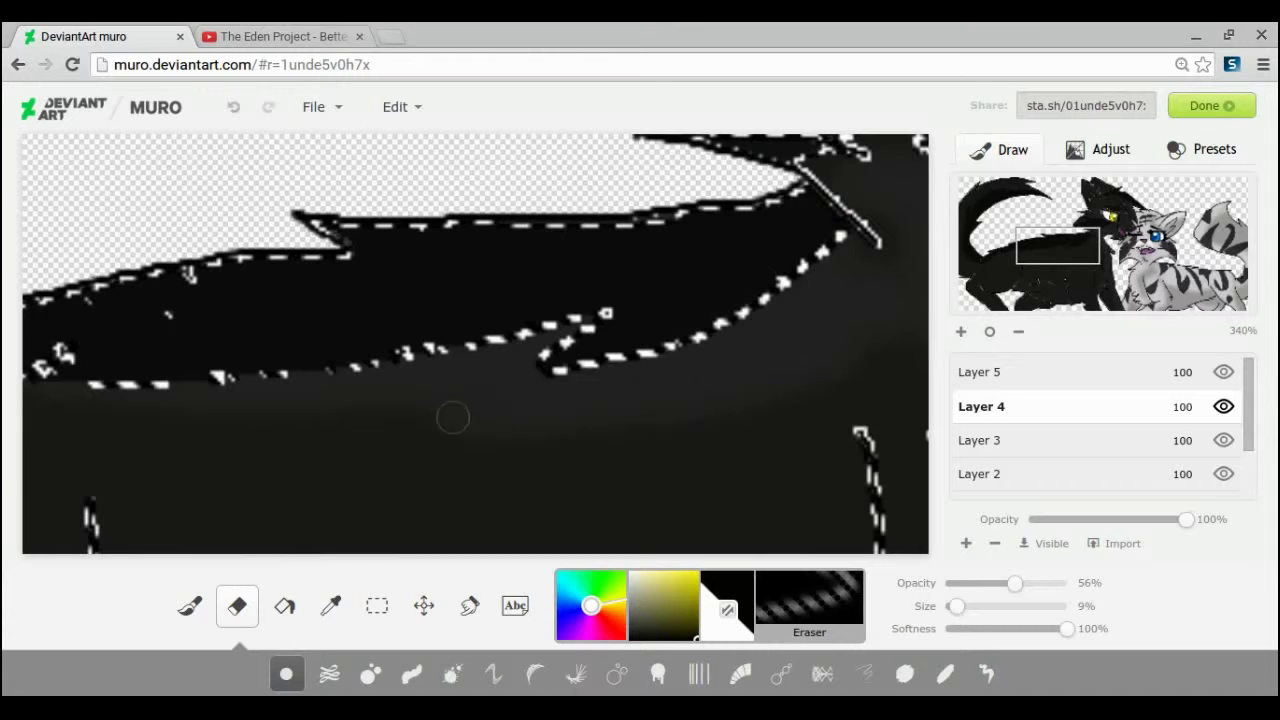
pyautogui.moveTo(217, 352); pyautogui.dragTo(820, 177)
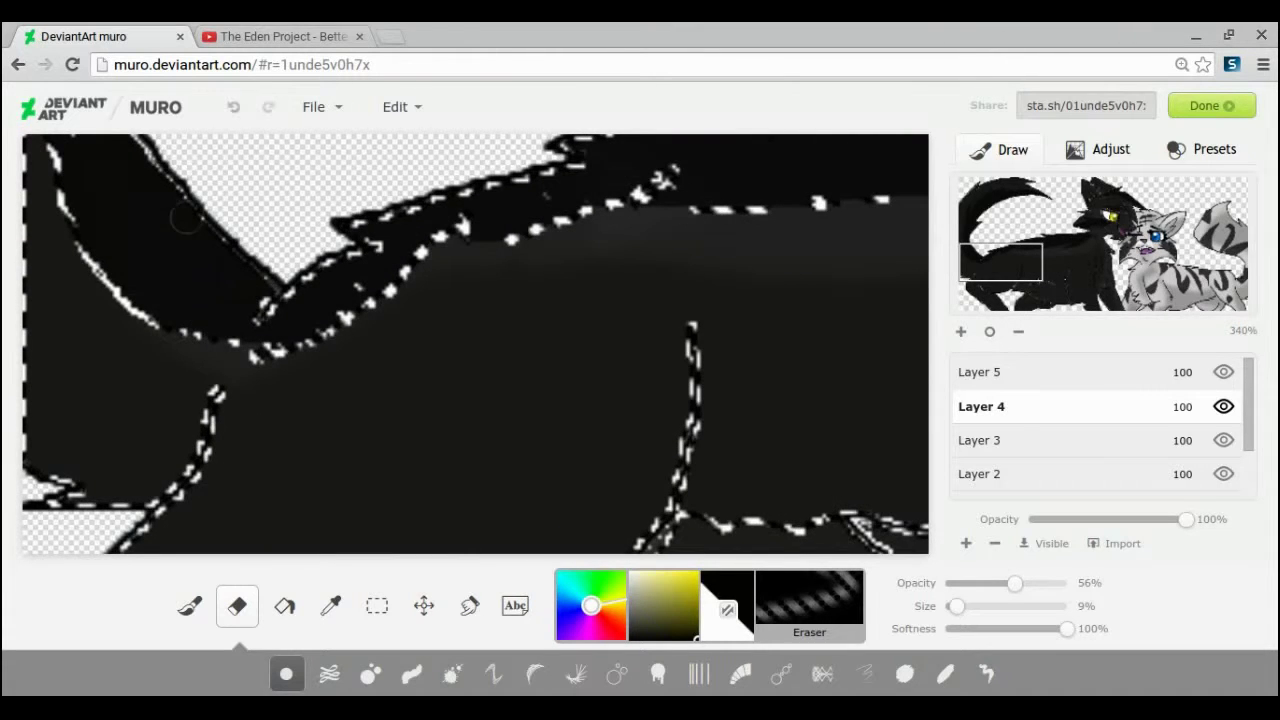
pyautogui.scroll(5, 242, 358)
pyautogui.scroll(-1, 242, 358)
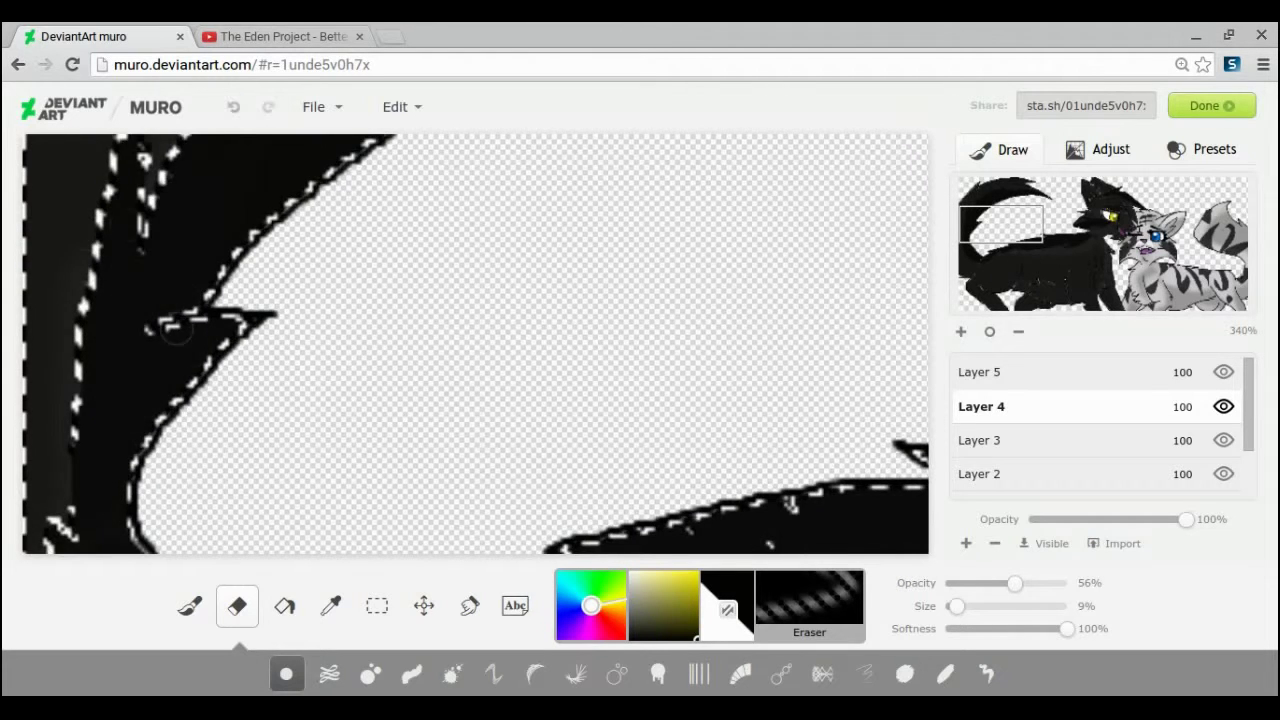
pyautogui.scroll(4, 176, 333)
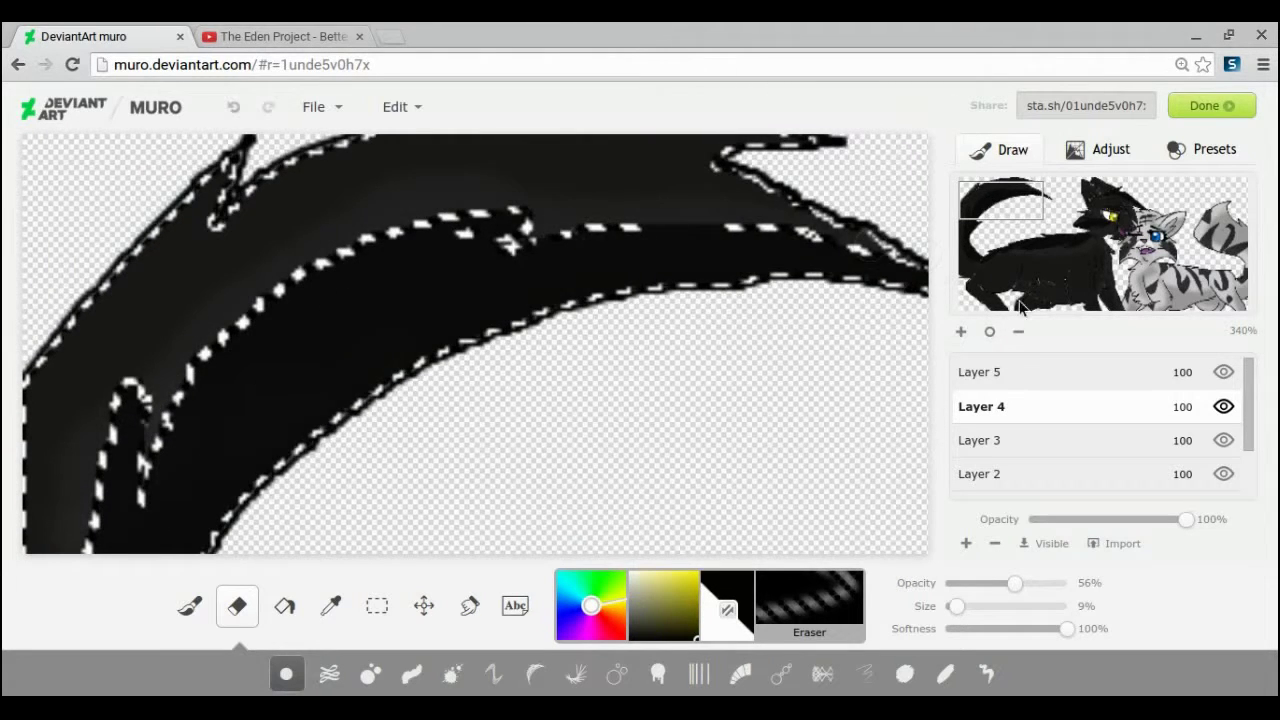
# Erase shading from the lit part of the darker cat's haunch and upper hind leg.
pyautogui.moveTo(1020, 308); pyautogui.dragTo(1008, 265)
pyautogui.moveTo(310, 275)
pyautogui.mouseDown()
pyautogui.moveTo(342, 290)
pyautogui.moveTo(503, 277)
pyautogui.moveTo(389, 457)
pyautogui.moveTo(286, 523)
pyautogui.moveTo(543, 408)
pyautogui.mouseUp()
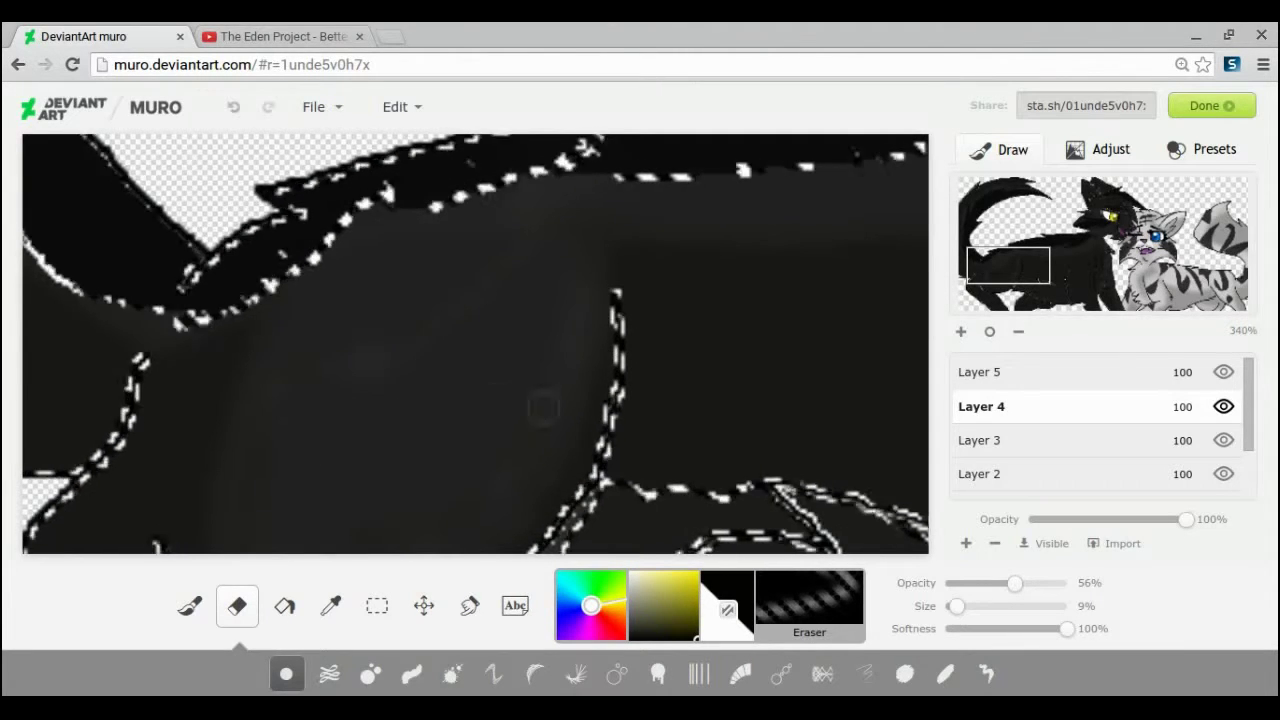
pyautogui.moveTo(1008, 266); pyautogui.dragTo(1000, 292)
pyautogui.moveTo(348, 388)
pyautogui.mouseDown()
pyautogui.moveTo(455, 472)
pyautogui.moveTo(492, 530)
pyautogui.mouseUp()
# Erase shading from the lit parts of the darker cat's shoulder, chest, forelegs and belly.
pyautogui.moveTo(1036, 266); pyautogui.dragTo(1072, 262)
pyautogui.moveTo(643, 230); pyautogui.dragTo(651, 289)
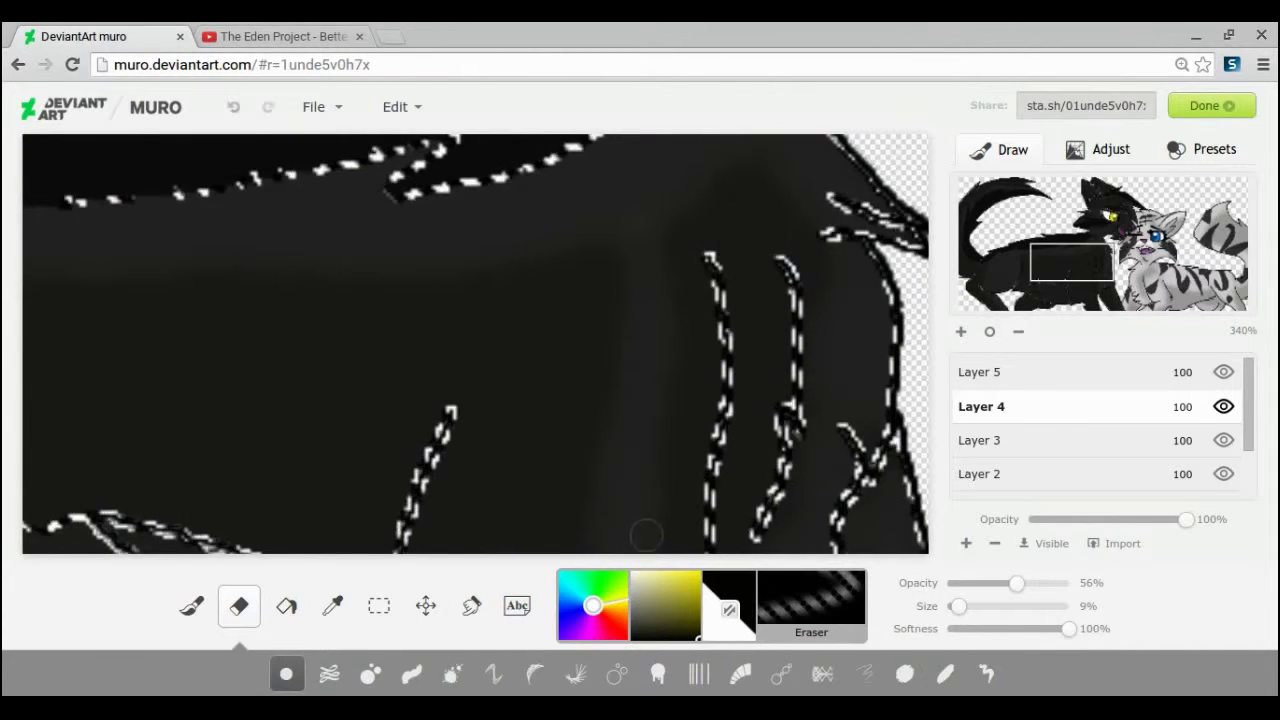
pyautogui.scroll(-3, 668, 480)
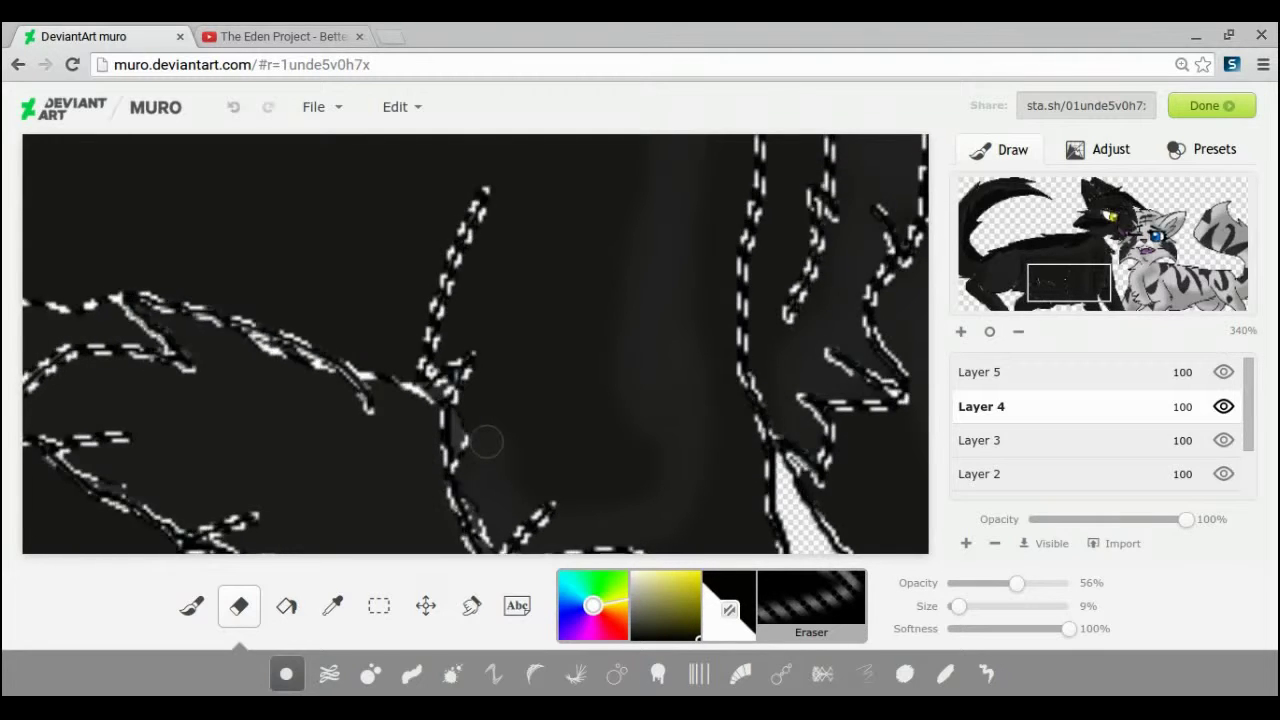
pyautogui.moveTo(486, 442)
pyautogui.mouseDown()
pyautogui.moveTo(488, 297)
pyautogui.moveTo(580, 471)
pyautogui.moveTo(647, 483)
pyautogui.mouseUp()
pyautogui.click(234, 108)
pyautogui.moveTo(505, 446)
pyautogui.mouseDown()
pyautogui.moveTo(534, 286)
pyautogui.moveTo(680, 462)
pyautogui.mouseUp()
pyautogui.click(1053, 264)
pyautogui.moveTo(695, 363)
pyautogui.mouseDown()
pyautogui.moveTo(760, 318)
pyautogui.moveTo(567, 296)
pyautogui.moveTo(461, 451)
pyautogui.mouseUp()
pyautogui.moveTo(192, 466)
pyautogui.mouseDown()
pyautogui.moveTo(211, 361)
pyautogui.moveTo(336, 291)
pyautogui.moveTo(309, 263)
pyautogui.moveTo(395, 235)
pyautogui.mouseUp()
pyautogui.moveTo(257, 291); pyautogui.dragTo(366, 429)
# Brighten the darker cat's head with the eraser at 100% opacity and 10% size, and its tongue at 5% size.
pyautogui.moveTo(1054, 264)
pyautogui.mouseDown()
pyautogui.moveTo(1078, 252)
pyautogui.moveTo(1113, 196)
pyautogui.mouseUp()
pyautogui.moveTo(1016, 584); pyautogui.dragTo(1052, 584)
pyautogui.click(1068, 582)
pyautogui.moveTo(963, 607); pyautogui.dragTo(966, 607)
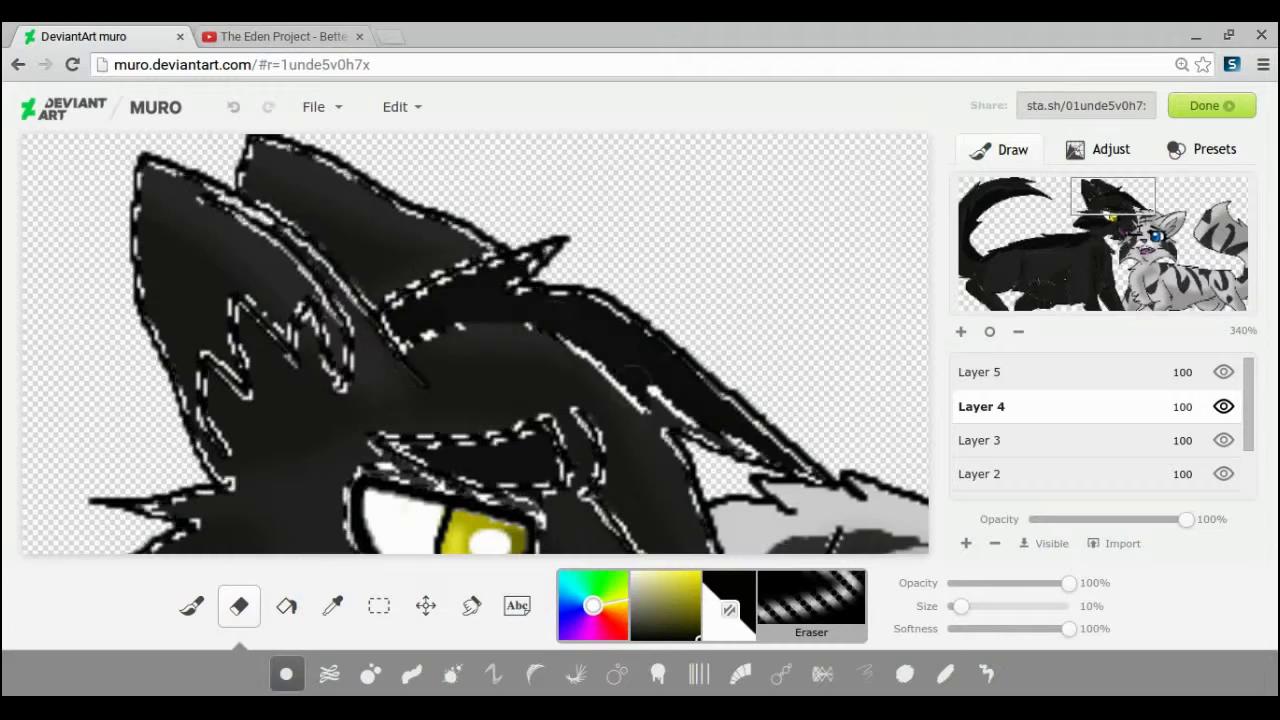
pyautogui.click(1122, 224)
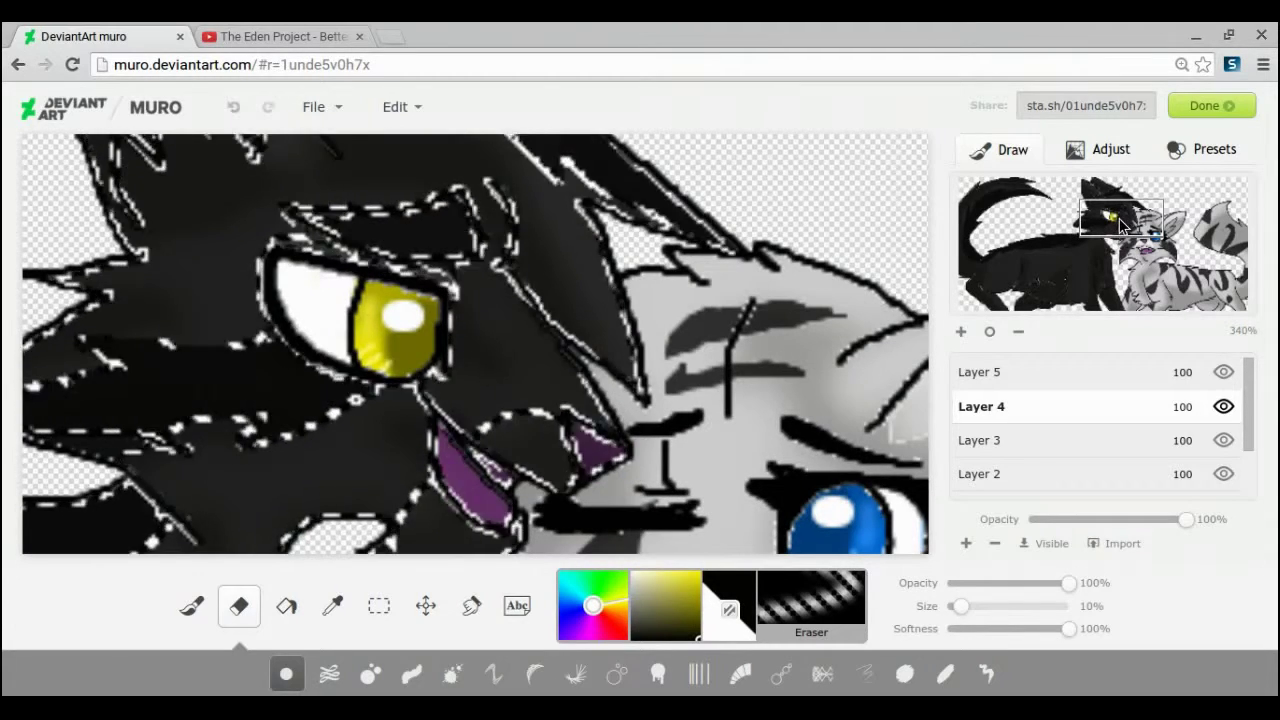
pyautogui.click(955, 610)
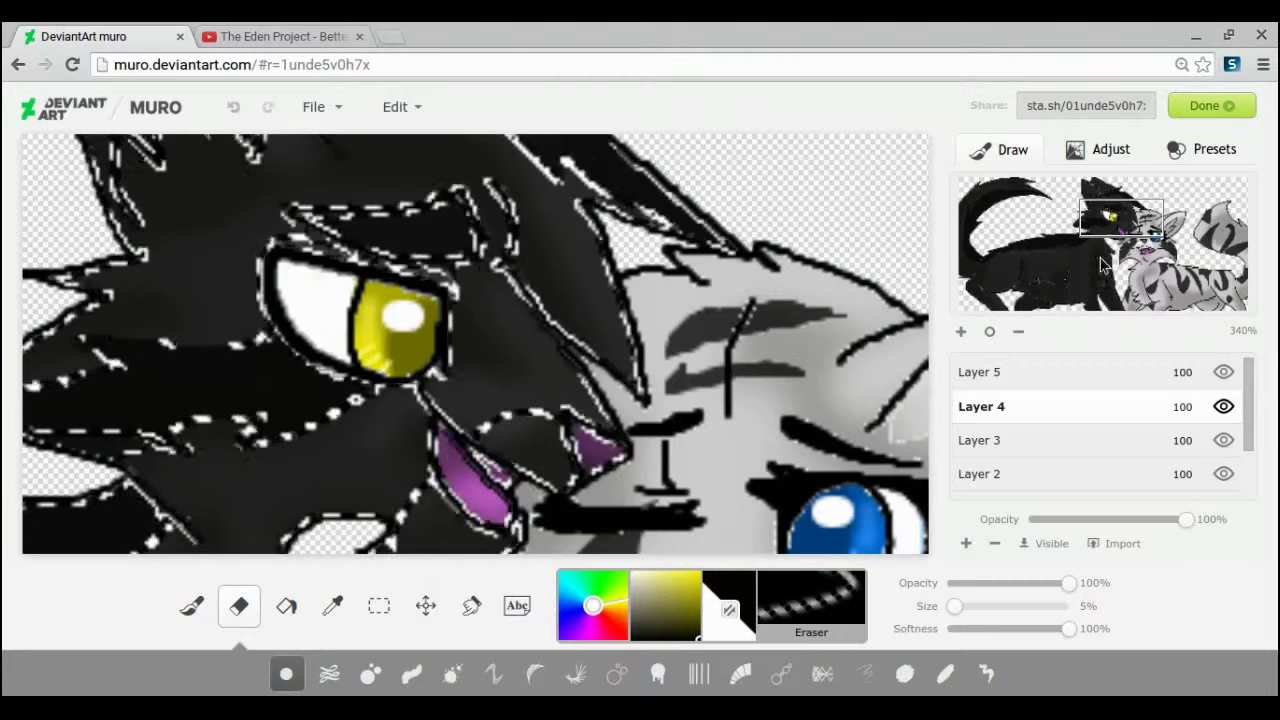
# Enlarge the eraser to 16% and brighten the darker cat's neck and upper chest.
pyautogui.moveTo(1121, 218); pyautogui.dragTo(1111, 238)
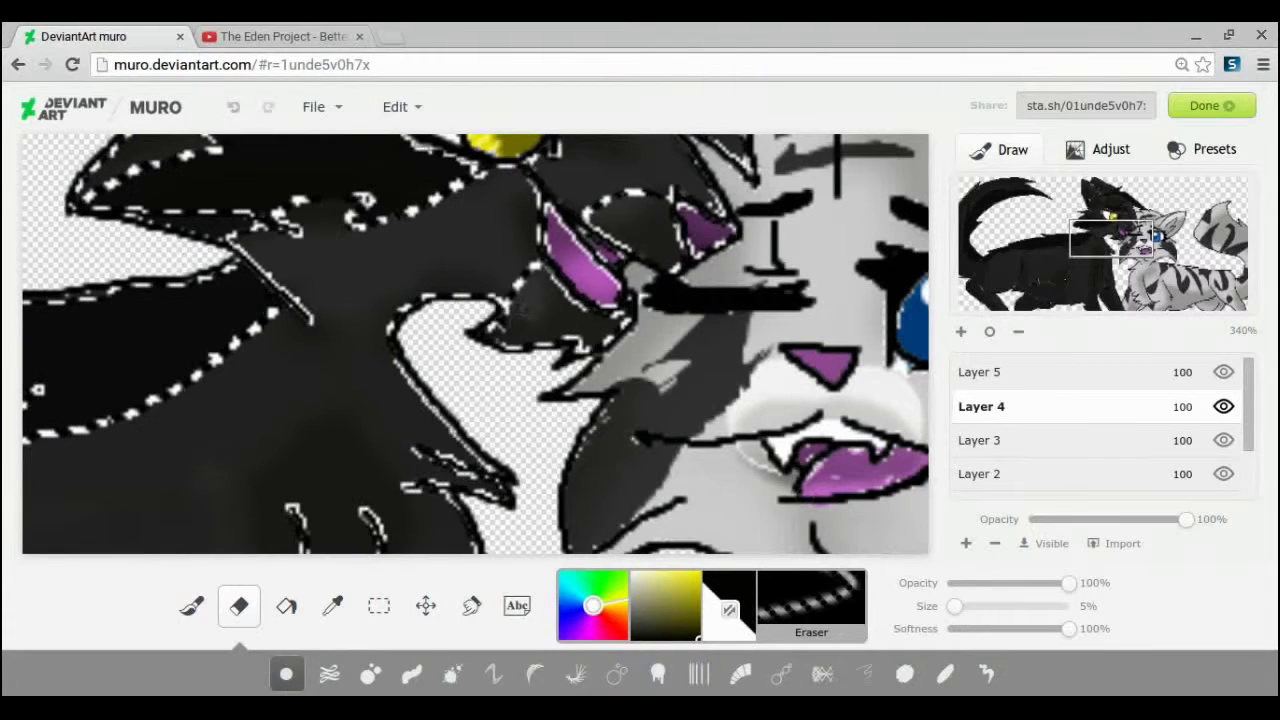
pyautogui.press(']')
pyautogui.press(']')
pyautogui.press(']')
pyautogui.press(']')
pyautogui.press(']')
pyautogui.press(']')
pyautogui.press(']')
pyautogui.press(']')
pyautogui.press(']')
pyautogui.press(']')
pyautogui.press(']')
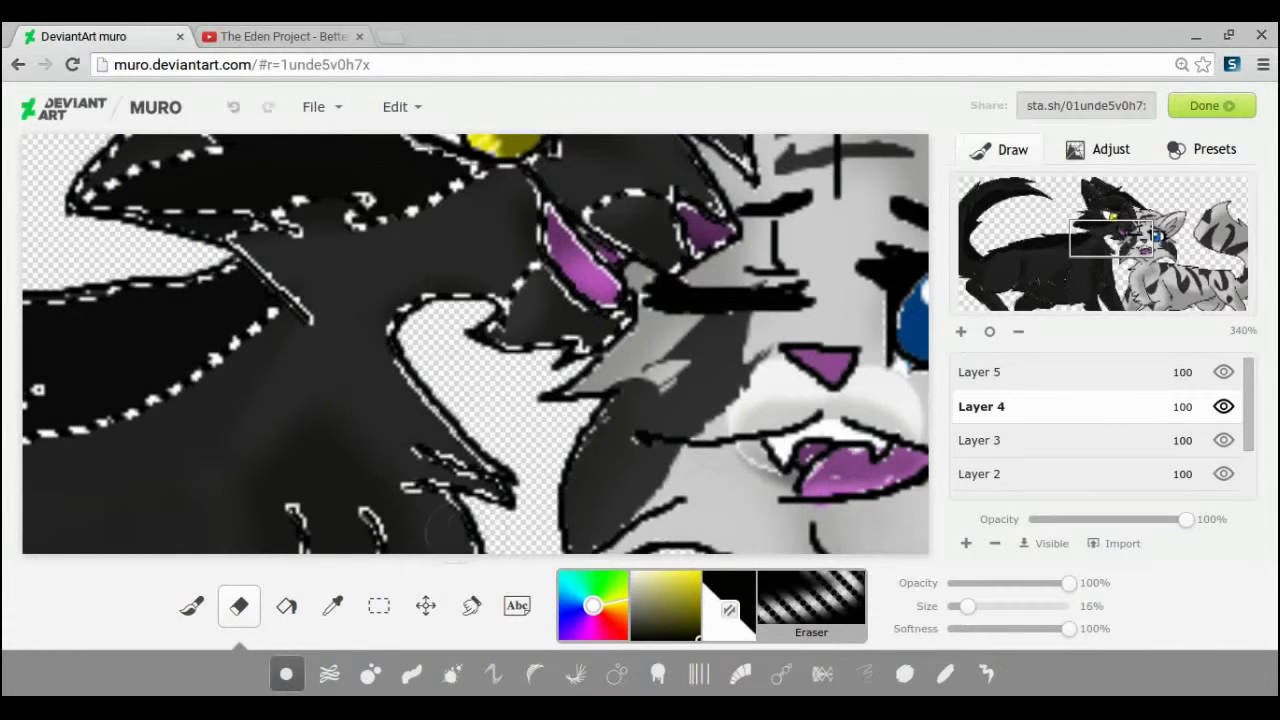
# Brighten the darker cat's shoulder, flank and forelegs with the eraser at 9% size.
pyautogui.moveTo(1111, 240)
pyautogui.mouseDown()
pyautogui.moveTo(1106, 276)
pyautogui.moveTo(1126, 293)
pyautogui.mouseUp()
pyautogui.moveTo(967, 606); pyautogui.dragTo(958, 607)
pyautogui.moveTo(1126, 293)
pyautogui.mouseDown()
pyautogui.moveTo(1061, 280)
pyautogui.moveTo(1073, 267)
pyautogui.mouseUp()
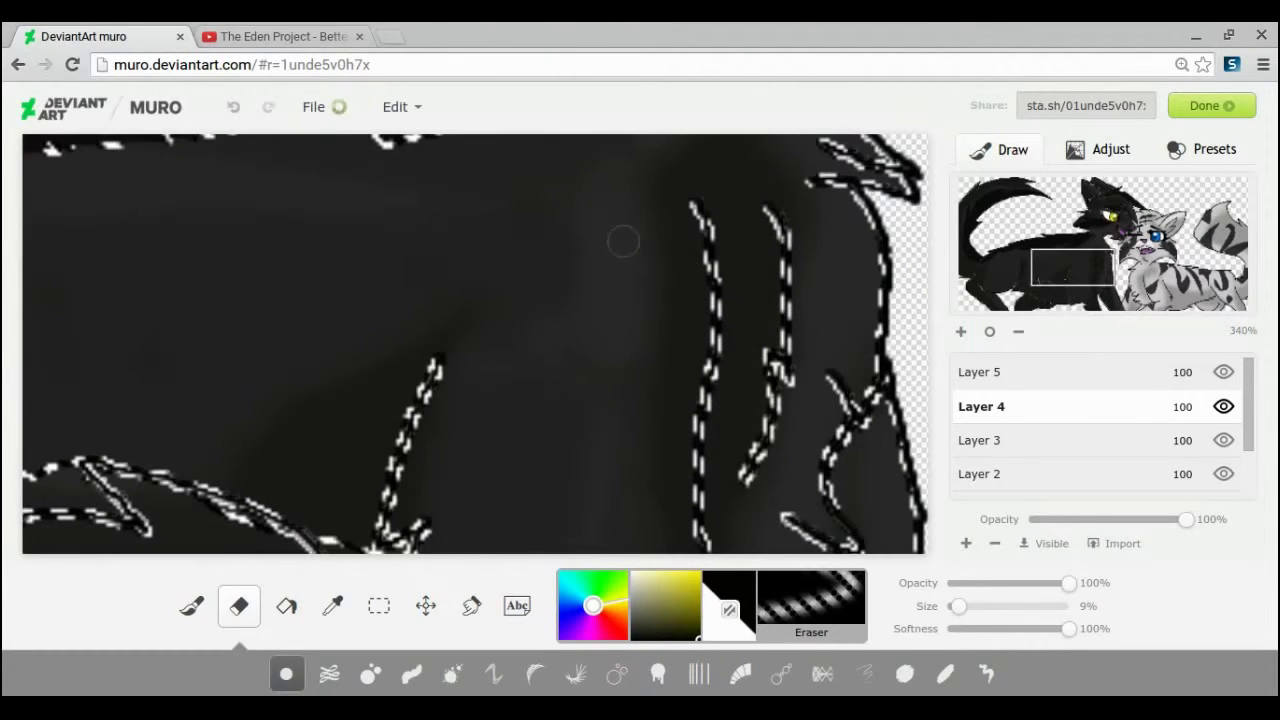
pyautogui.moveTo(597, 511); pyautogui.dragTo(340, 345)
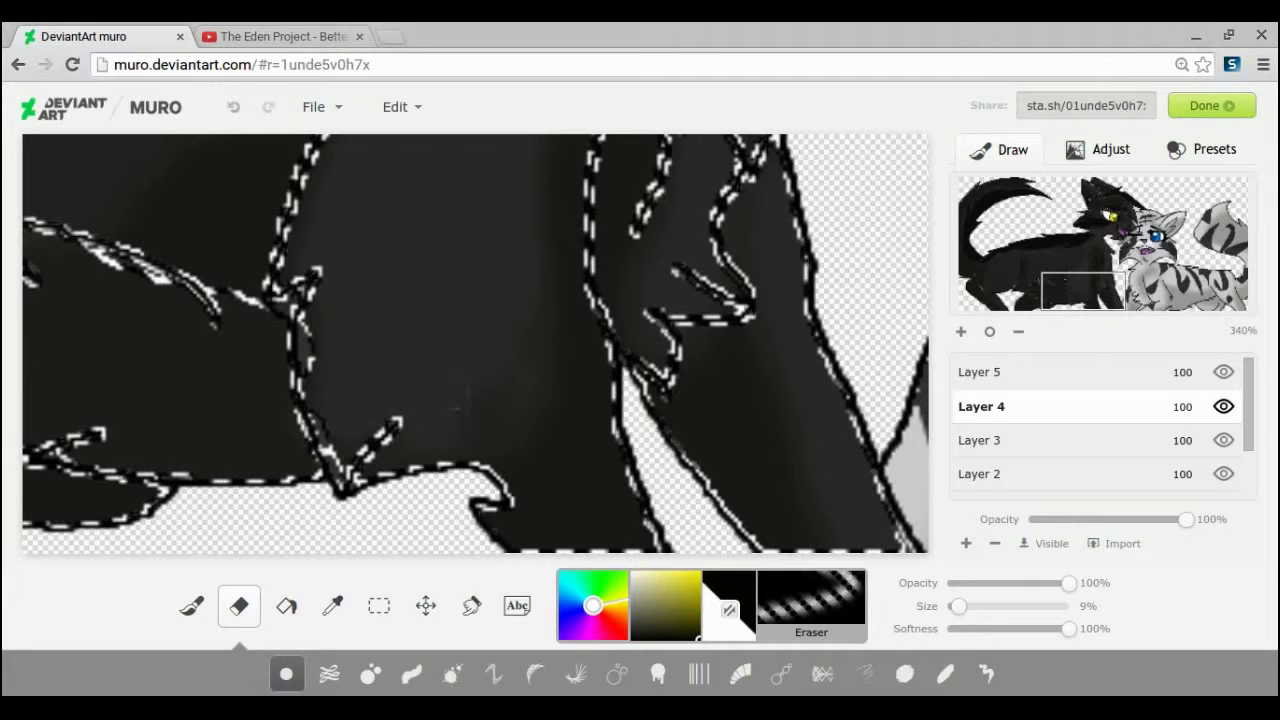
pyautogui.moveTo(517, 187); pyautogui.dragTo(757, 580)
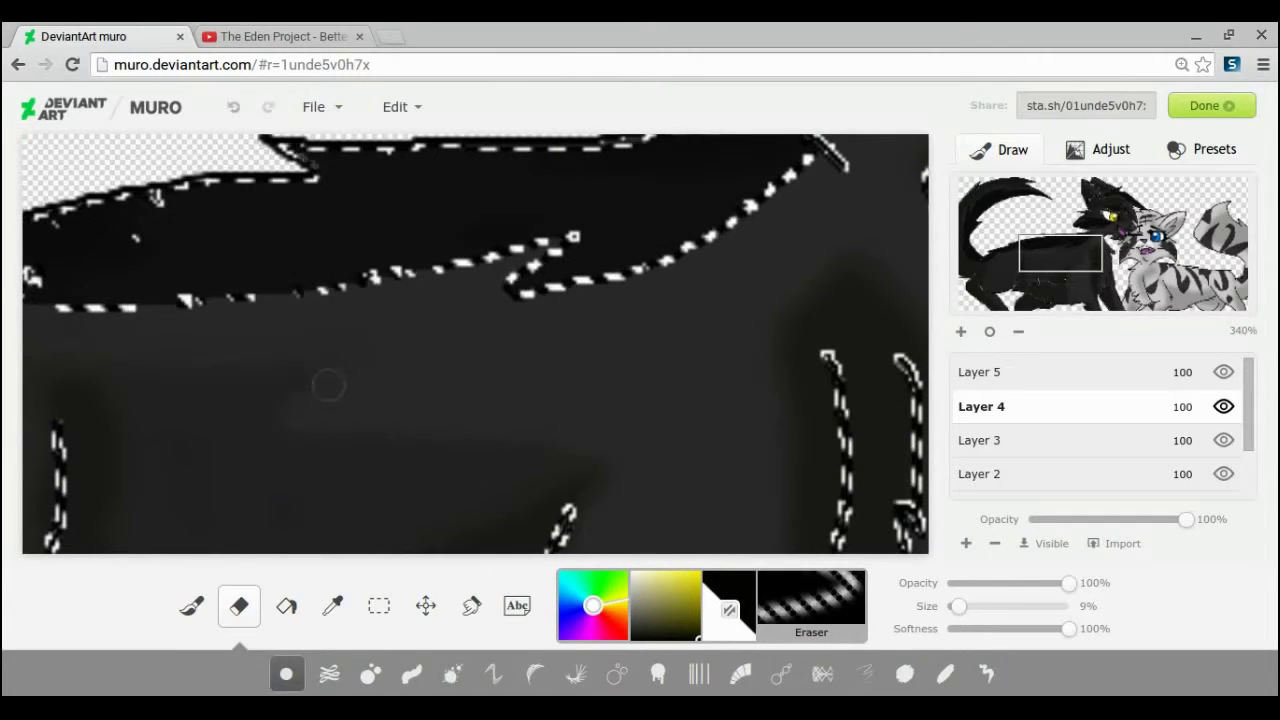
# Brighten the darker cat's side and belly, and its haunch and hind leg with the eraser at 17% size.
pyautogui.moveTo(1070, 252); pyautogui.dragTo(1042, 270)
pyautogui.moveTo(310, 440)
pyautogui.mouseDown()
pyautogui.moveTo(382, 445)
pyautogui.moveTo(515, 425)
pyautogui.mouseUp()
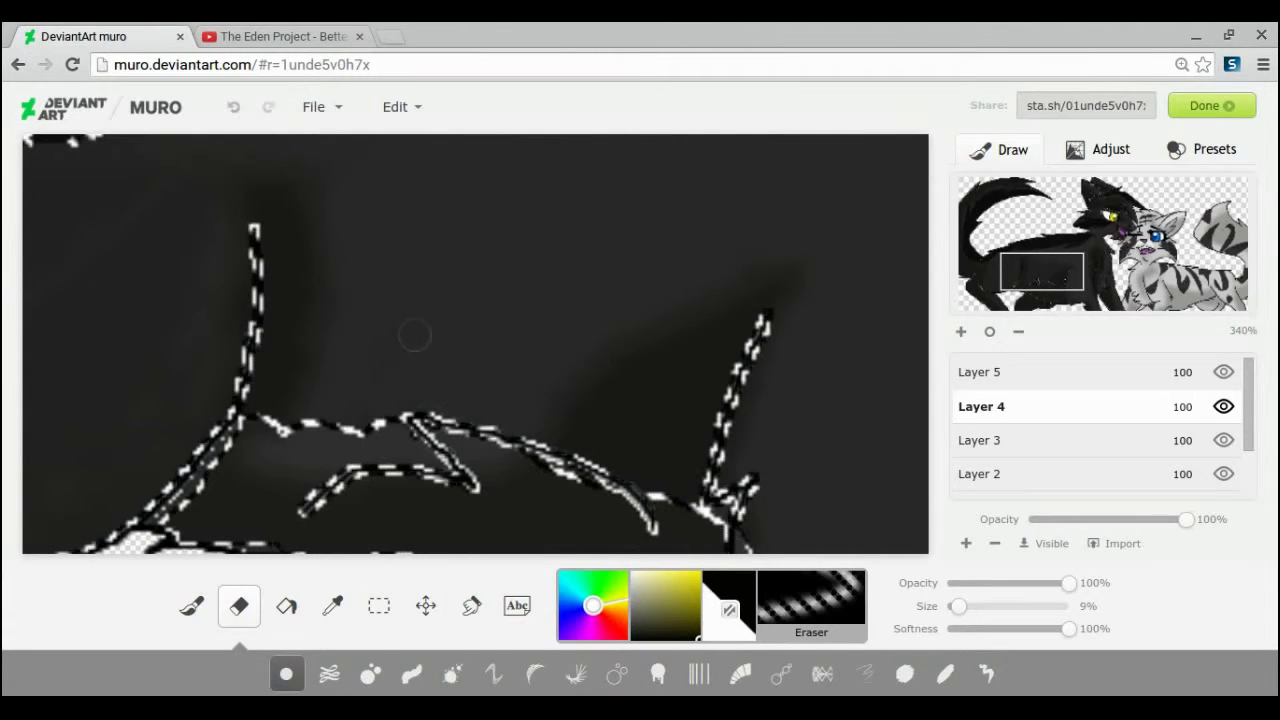
pyautogui.moveTo(1026, 269); pyautogui.dragTo(981, 266)
pyautogui.moveTo(959, 607); pyautogui.dragTo(968, 607)
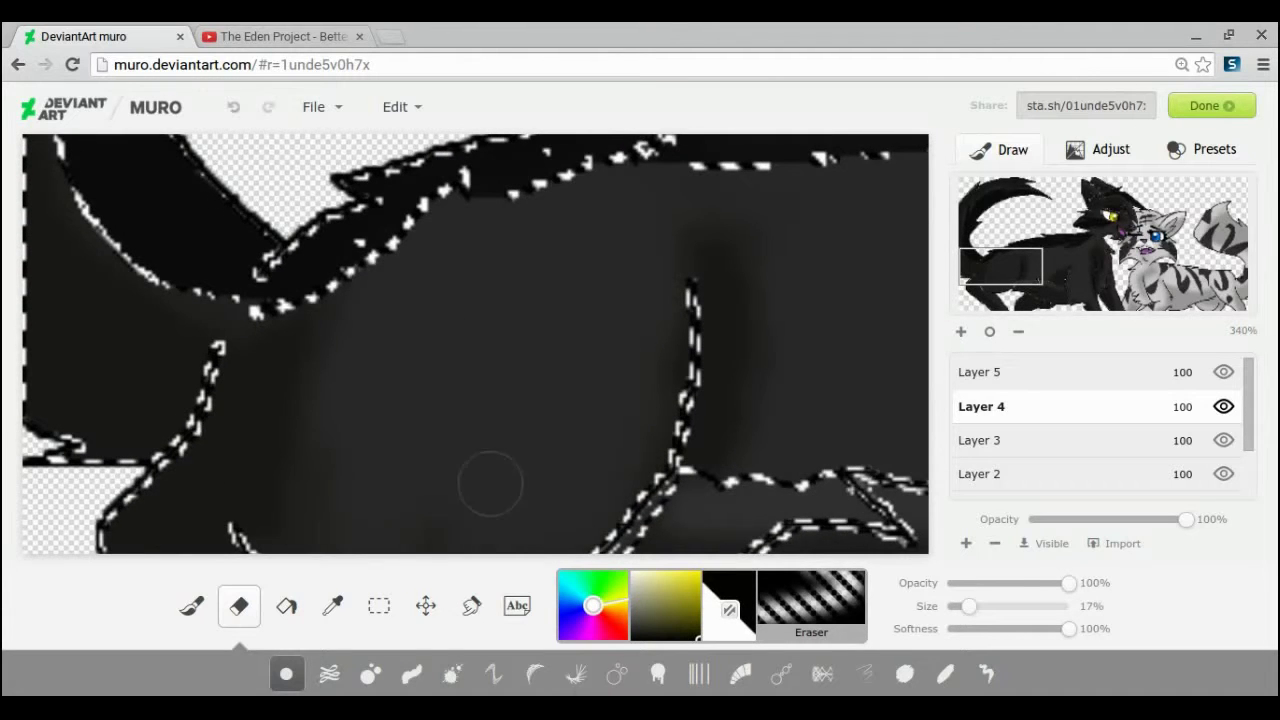
pyautogui.click(1000, 296)
pyautogui.moveTo(277, 316)
pyautogui.mouseDown()
pyautogui.moveTo(335, 388)
pyautogui.moveTo(474, 488)
pyautogui.mouseUp()
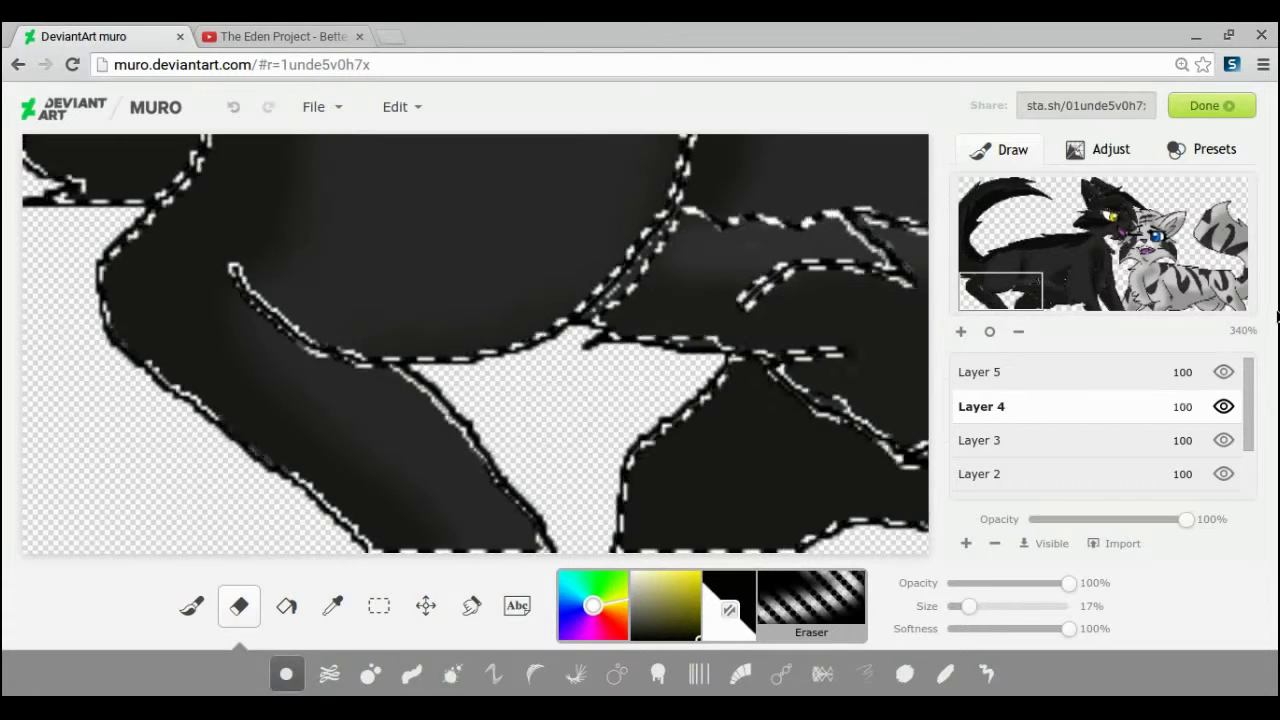
# Brighten the darker cat's tail and soften the remaining shading with the eraser at 18% opacity and 100% size.
pyautogui.click(1000, 255)
pyautogui.click(1000, 224)
pyautogui.moveTo(1034, 217); pyautogui.dragTo(988, 192)
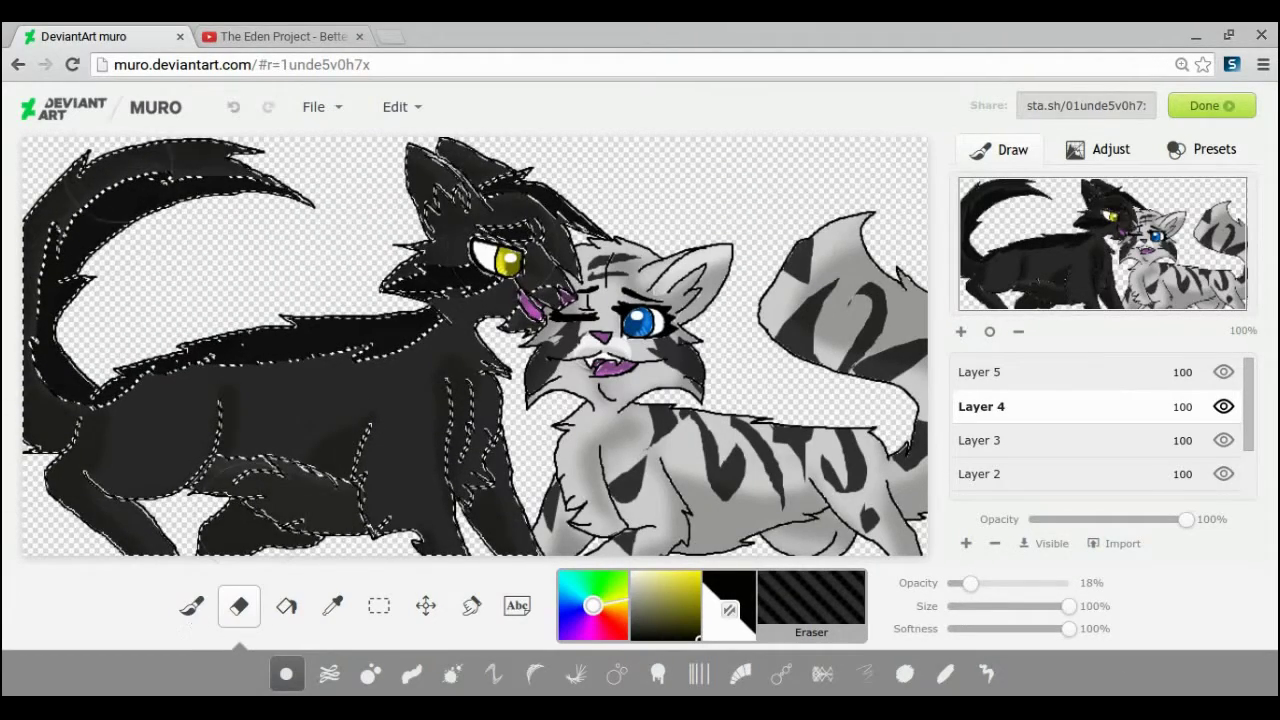
# Make Layer 5 active and clear the selection around the darker cat.
pyautogui.click(980, 372)
pyautogui.click(191, 606)
pyautogui.click(425, 606)
pyautogui.hotkey('ctrl', 'd')
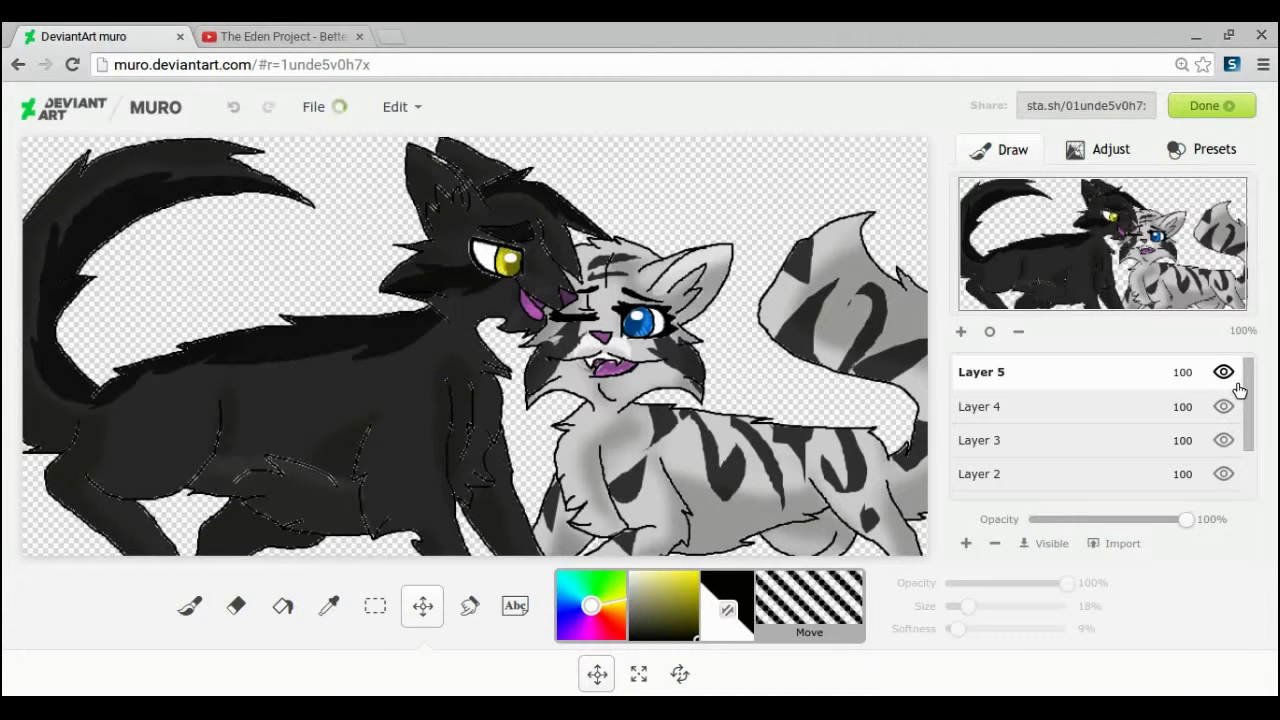
# Hide the cat artwork and select a full-width horizontal band across the middle of the canvas.
pyautogui.click(1223, 474)
pyautogui.click(1223, 407)
pyautogui.click(376, 606)
pyautogui.click(577, 674)
pyautogui.moveTo(5, 418); pyautogui.dragTo(1266, 272)
# Show the Background layer and paint the selected band pale cyan.
pyautogui.scroll(-2, 1123, 440)
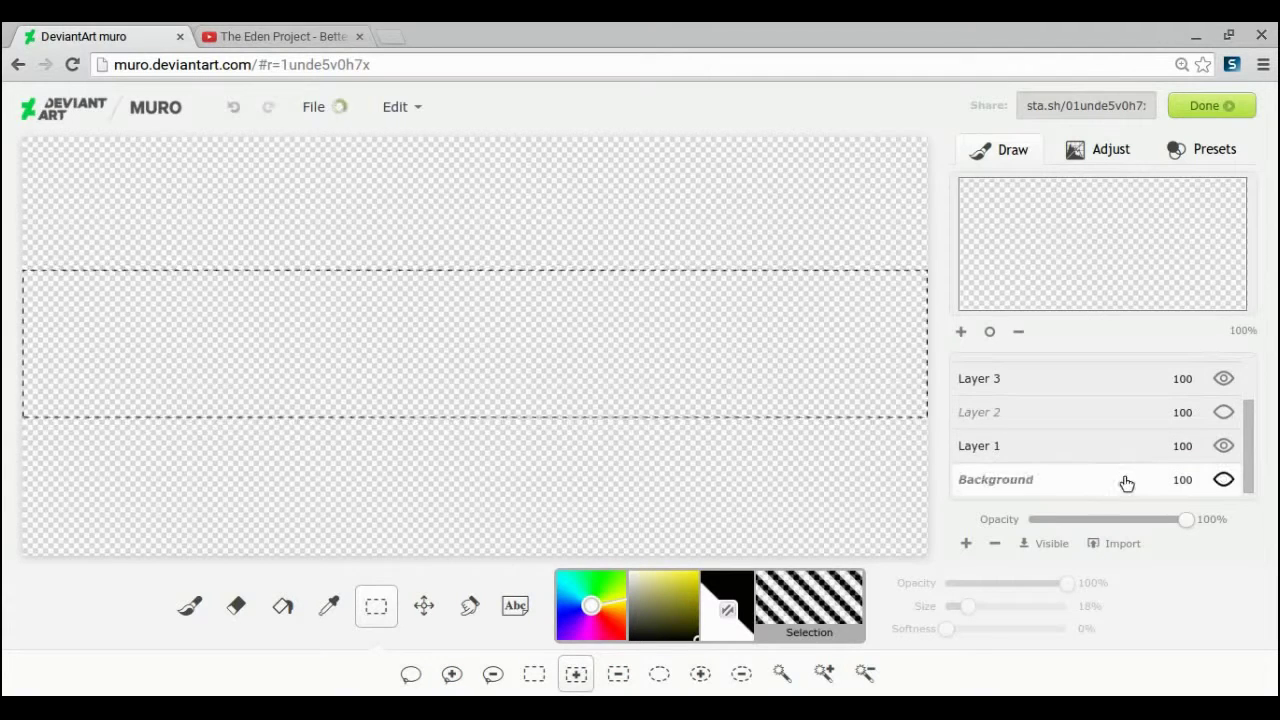
pyautogui.click(1123, 480)
pyautogui.click(559, 578)
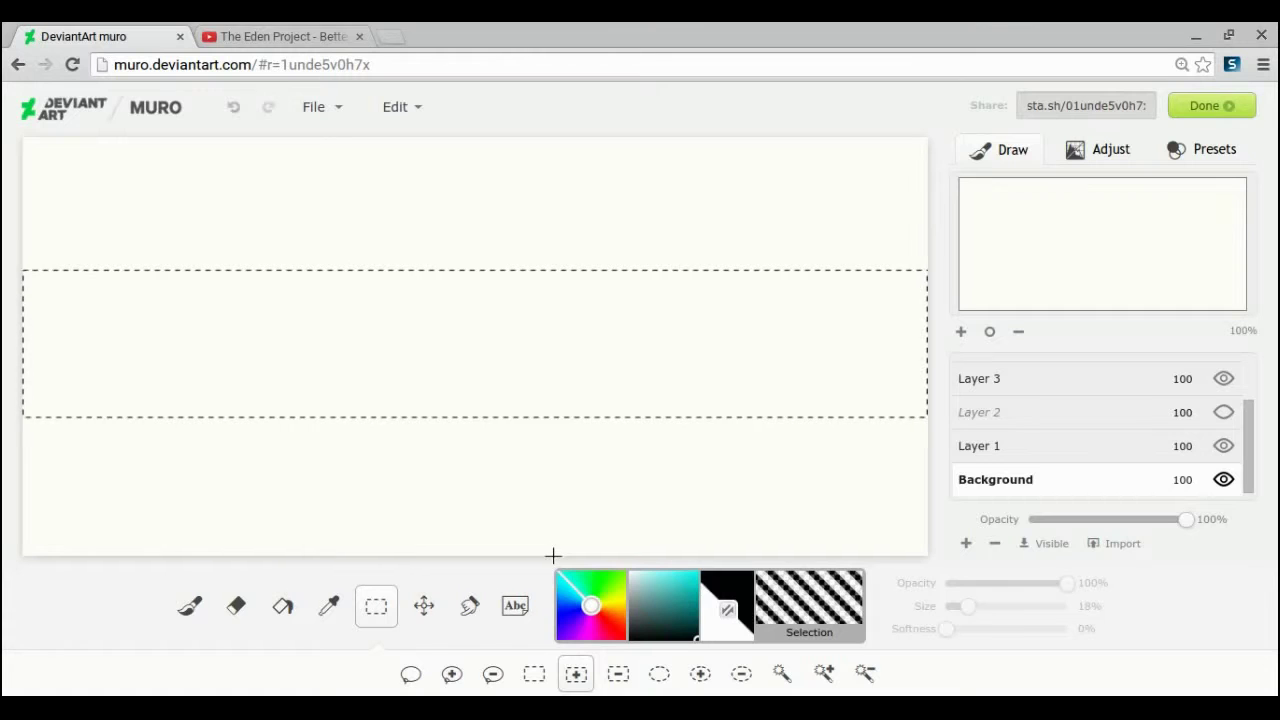
pyautogui.click(642, 576)
pyautogui.press('b')
pyautogui.moveTo(60, 340)
pyautogui.mouseDown()
pyautogui.moveTo(266, 286)
pyautogui.moveTo(877, 300)
pyautogui.moveTo(888, 270)
pyautogui.mouseUp()
# Paint medium teal around the pale area's lower edge and sides at 65% opacity and 21% softness.
pyautogui.click(662, 582)
pyautogui.moveTo(1067, 606); pyautogui.dragTo(957, 606)
pyautogui.moveTo(1067, 583); pyautogui.dragTo(1025, 583)
pyautogui.moveTo(946, 629); pyautogui.dragTo(971, 629)
pyautogui.moveTo(875, 310)
pyautogui.mouseDown()
pyautogui.moveTo(768, 272)
pyautogui.moveTo(815, 400)
pyautogui.moveTo(85, 318)
pyautogui.moveTo(45, 410)
pyautogui.moveTo(265, 415)
pyautogui.mouseUp()
# Set the brush size to 31% and shade the band's lower edge and sides with darker teal.
pyautogui.moveTo(958, 606); pyautogui.dragTo(985, 606)
pyautogui.moveTo(45, 368)
pyautogui.mouseDown()
pyautogui.moveTo(80, 340)
pyautogui.moveTo(358, 400)
pyautogui.moveTo(858, 423)
pyautogui.moveTo(850, 300)
pyautogui.moveTo(900, 400)
pyautogui.moveTo(792, 412)
pyautogui.moveTo(170, 352)
pyautogui.moveTo(50, 405)
pyautogui.moveTo(255, 412)
pyautogui.mouseUp()
pyautogui.click(667, 600)
pyautogui.moveTo(846, 365)
pyautogui.mouseDown()
pyautogui.moveTo(746, 440)
pyautogui.moveTo(185, 436)
pyautogui.moveTo(52, 374)
pyautogui.moveTo(350, 400)
pyautogui.mouseUp()
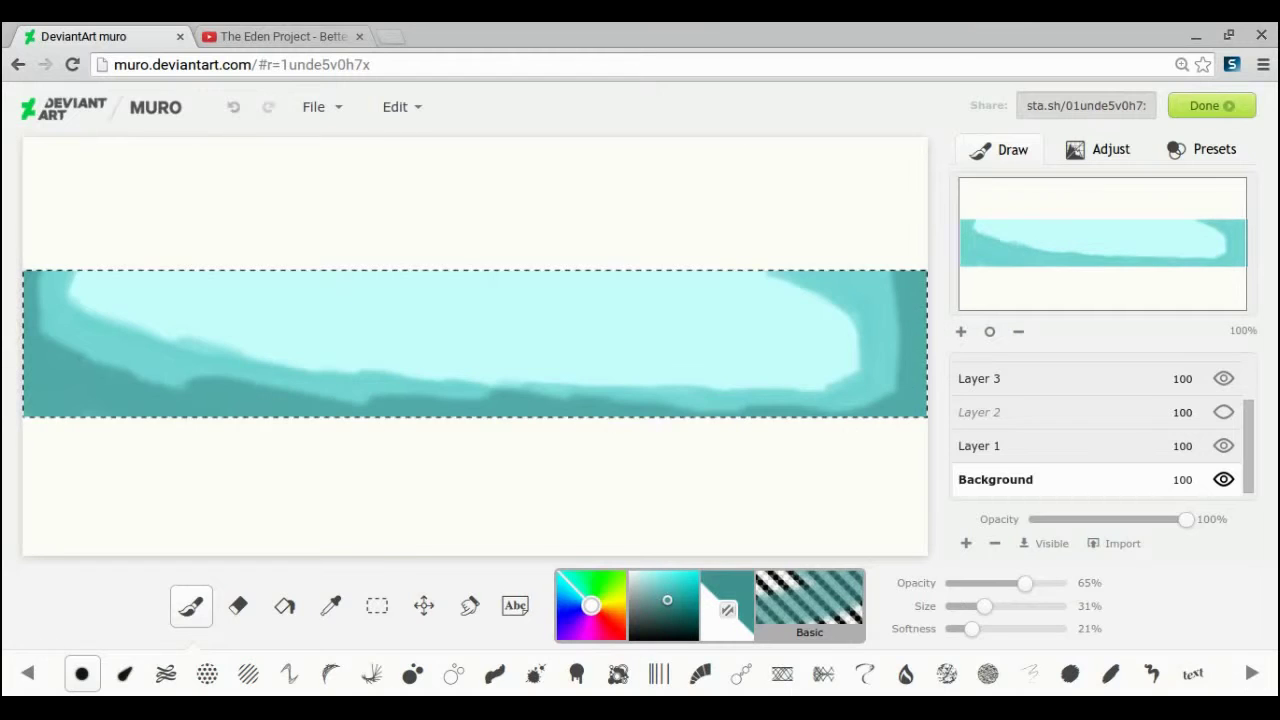
# Shade the water band's lower edge and sides with deep teal, and paint pale cyan highlights through its middle.
pyautogui.click(675, 612)
pyautogui.moveTo(928, 275)
pyautogui.mouseDown()
pyautogui.moveTo(884, 438)
pyautogui.moveTo(40, 380)
pyautogui.moveTo(110, 405)
pyautogui.mouseUp()
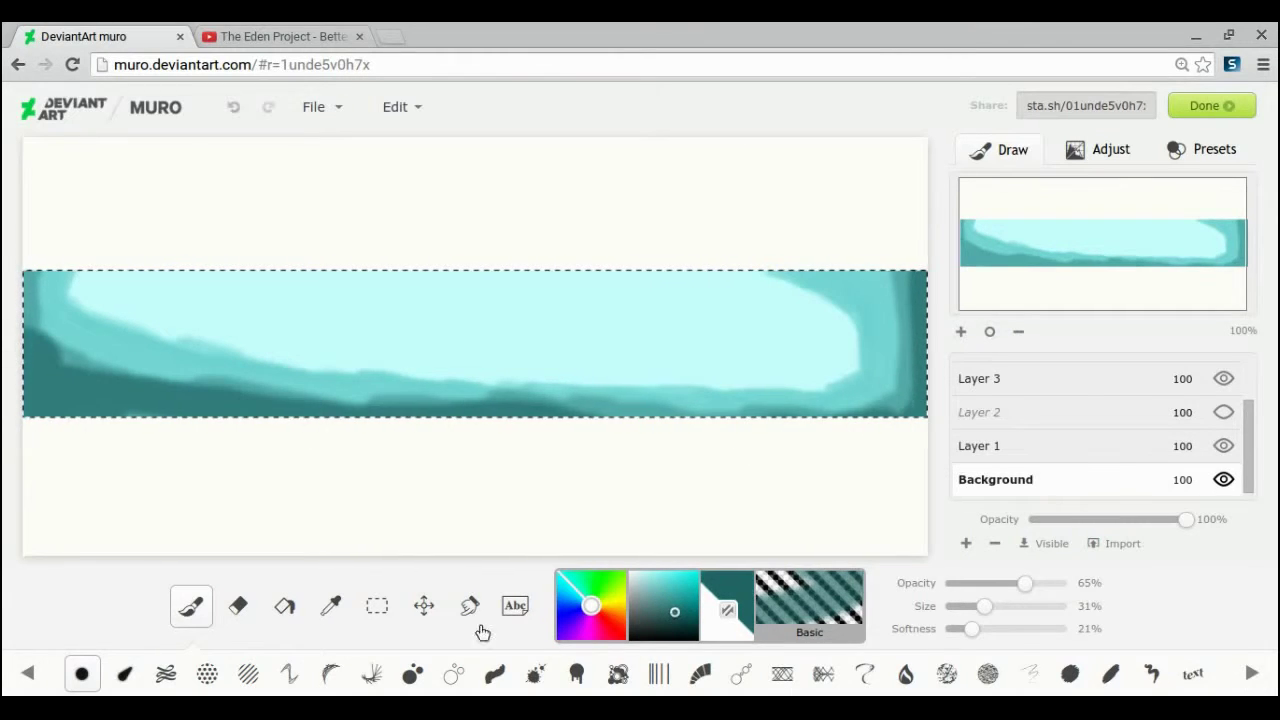
pyautogui.click(331, 606)
pyautogui.click(655, 579)
pyautogui.click(191, 606)
pyautogui.moveTo(640, 308)
pyautogui.mouseDown()
pyautogui.moveTo(443, 337)
pyautogui.moveTo(551, 272)
pyautogui.moveTo(291, 329)
pyautogui.moveTo(109, 297)
pyautogui.moveTo(806, 386)
pyautogui.mouseUp()
pyautogui.click(646, 573)
pyautogui.moveTo(285, 290)
pyautogui.mouseDown()
pyautogui.moveTo(128, 274)
pyautogui.moveTo(262, 318)
pyautogui.mouseUp()
pyautogui.click(233, 107)
pyautogui.moveTo(110, 285)
pyautogui.mouseDown()
pyautogui.moveTo(423, 326)
pyautogui.moveTo(471, 297)
pyautogui.moveTo(64, 256)
pyautogui.mouseUp()
# Blend the water band's teal and pale cyan tones into smooth horizontal streaks and release the selection.
pyautogui.click(471, 606)
pyautogui.moveTo(75, 340)
pyautogui.mouseDown()
pyautogui.moveTo(40, 398)
pyautogui.moveTo(134, 350)
pyautogui.moveTo(678, 400)
pyautogui.moveTo(905, 300)
pyautogui.moveTo(808, 286)
pyautogui.mouseUp()
pyautogui.moveTo(263, 330)
pyautogui.mouseDown()
pyautogui.moveTo(823, 400)
pyautogui.moveTo(220, 323)
pyautogui.moveTo(620, 350)
pyautogui.mouseUp()
pyautogui.scroll(-2, 1060, 451)
pyautogui.click(1058, 447)
pyautogui.click(424, 606)
pyautogui.moveTo(470, 350); pyautogui.dragTo(472, 364)
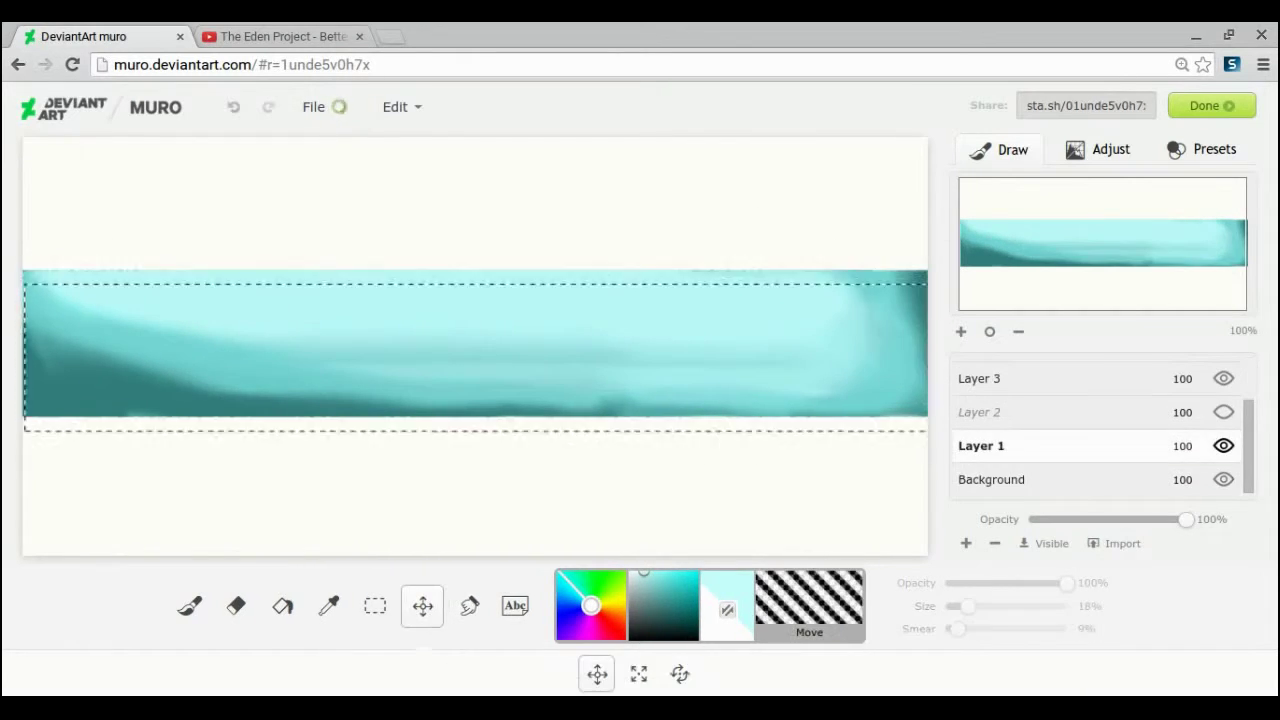
# Select the Background layer's area below the water and fill it with green at 100% opacity, 100% size and 0% softness.
pyautogui.click(1026, 470)
pyautogui.press('m')
pyautogui.click(603, 578)
pyautogui.moveTo(664, 592); pyautogui.dragTo(708, 601)
pyautogui.click(190, 606)
pyautogui.moveTo(1026, 583); pyautogui.dragTo(1067, 583)
pyautogui.moveTo(971, 629); pyautogui.dragTo(946, 629)
pyautogui.moveTo(986, 606); pyautogui.dragTo(1071, 611)
pyautogui.moveTo(178, 505)
pyautogui.mouseDown()
pyautogui.moveTo(700, 572)
pyautogui.moveTo(615, 477)
pyautogui.moveTo(880, 505)
pyautogui.mouseUp()
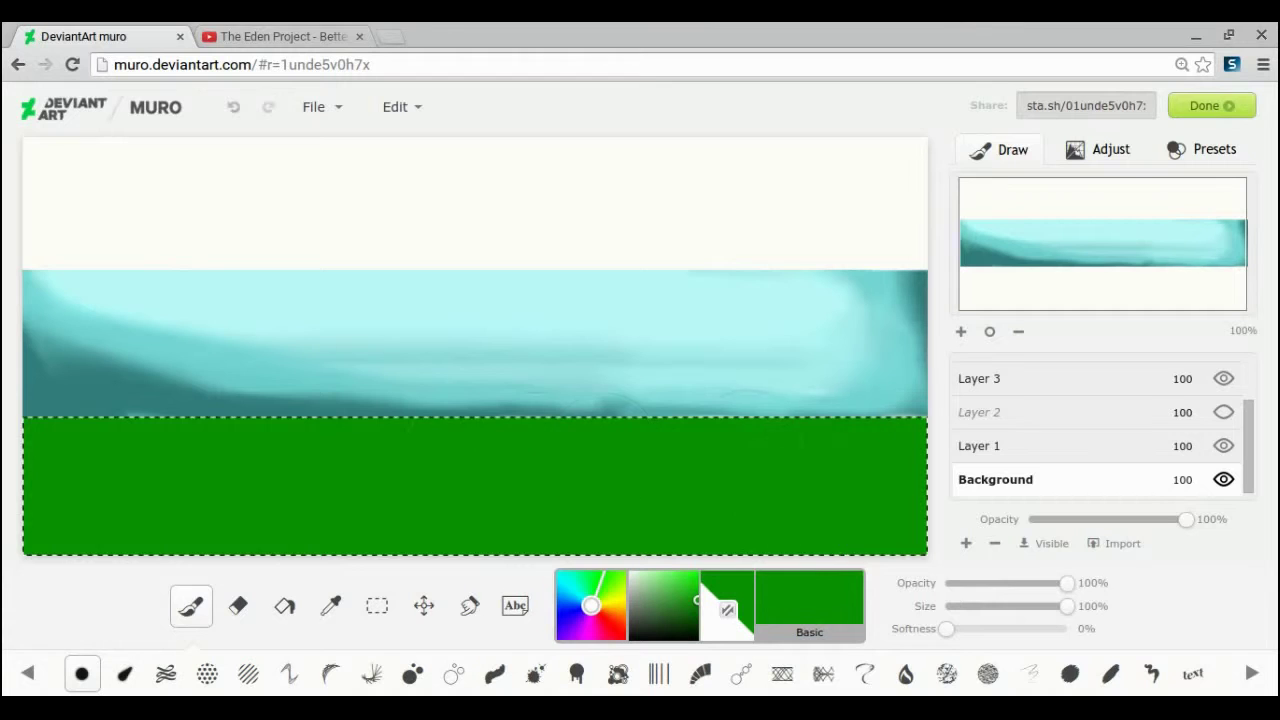
# Shade the lower grass area's edges with darker green at 50% opacity and 84% size.
pyautogui.click(698, 611)
pyautogui.click(1007, 583)
pyautogui.moveTo(966, 607); pyautogui.dragTo(1049, 607)
pyautogui.moveTo(98, 500); pyautogui.dragTo(298, 500)
pyautogui.moveTo(298, 500)
pyautogui.mouseDown()
pyautogui.moveTo(815, 540)
pyautogui.moveTo(55, 535)
pyautogui.mouseUp()
pyautogui.click(234, 107)
pyautogui.moveTo(60, 480)
pyautogui.mouseDown()
pyautogui.moveTo(880, 500)
pyautogui.moveTo(480, 450)
pyautogui.mouseUp()
pyautogui.click(234, 107)
pyautogui.moveTo(55, 440)
pyautogui.mouseDown()
pyautogui.moveTo(362, 619)
pyautogui.moveTo(909, 486)
pyautogui.moveTo(140, 545)
pyautogui.mouseUp()
# Brush brighter green over the lower grass, blend it horizontally at 100% size and smear, and release the selection.
pyautogui.click(698, 604)
pyautogui.click(698, 592)
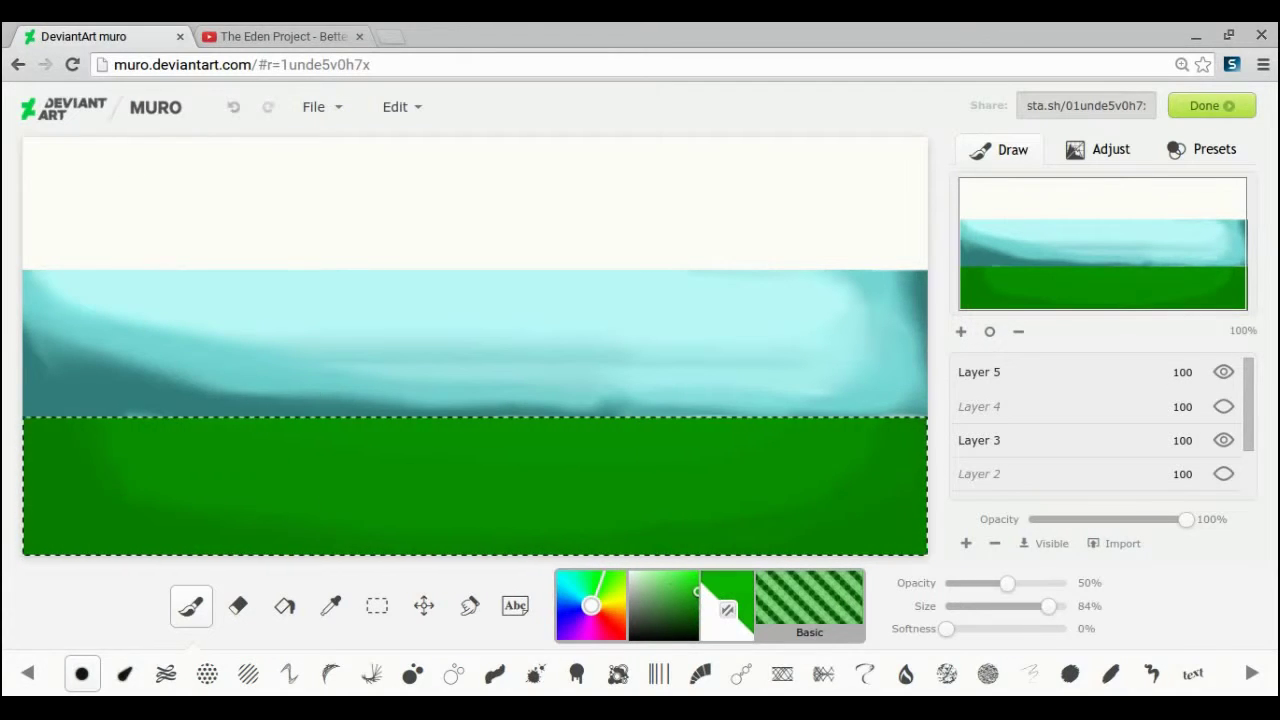
pyautogui.moveTo(542, 472)
pyautogui.mouseDown()
pyautogui.moveTo(150, 450)
pyautogui.moveTo(588, 470)
pyautogui.moveTo(957, 515)
pyautogui.moveTo(700, 553)
pyautogui.mouseUp()
pyautogui.click(470, 606)
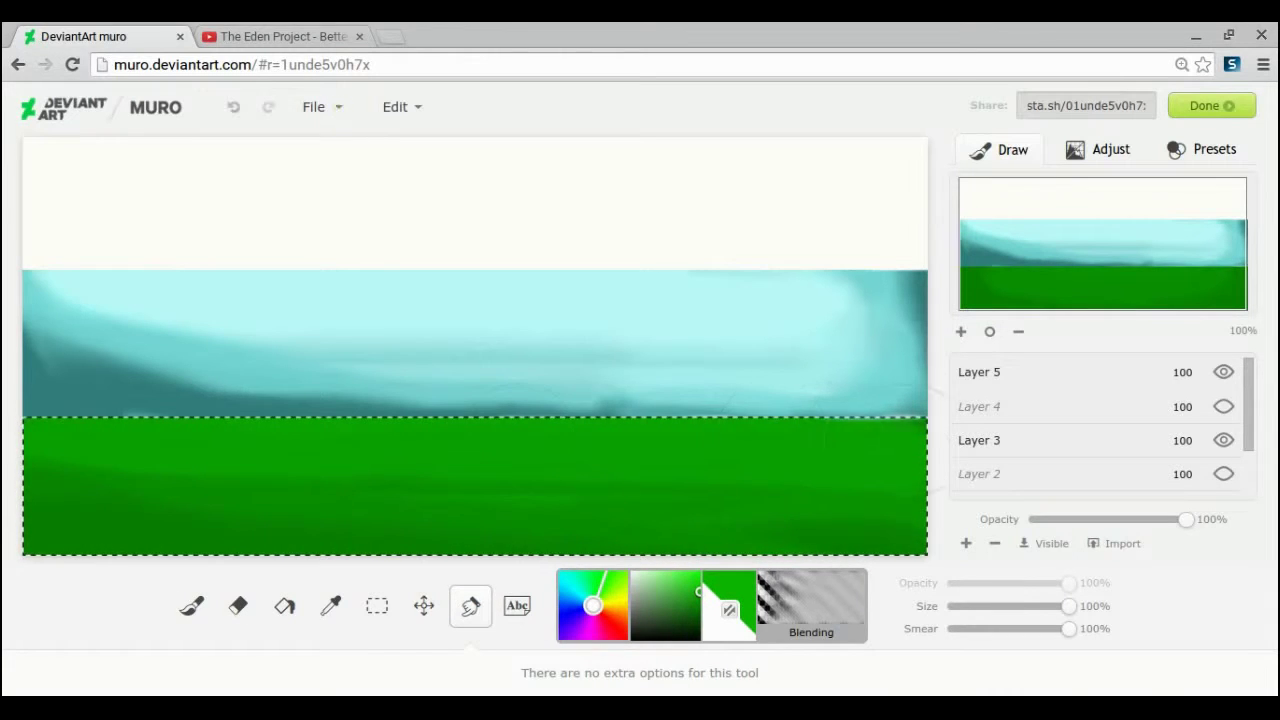
pyautogui.scroll(-2, 997, 470)
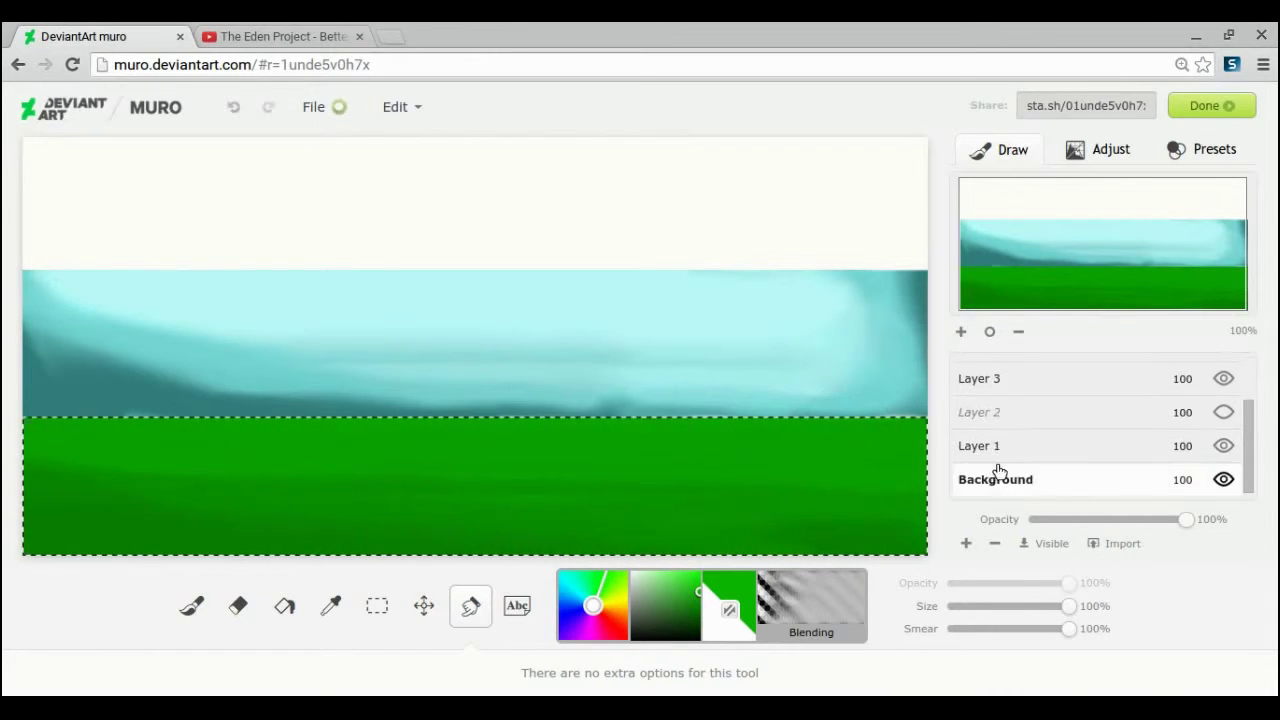
pyautogui.click(994, 445)
pyautogui.click(424, 606)
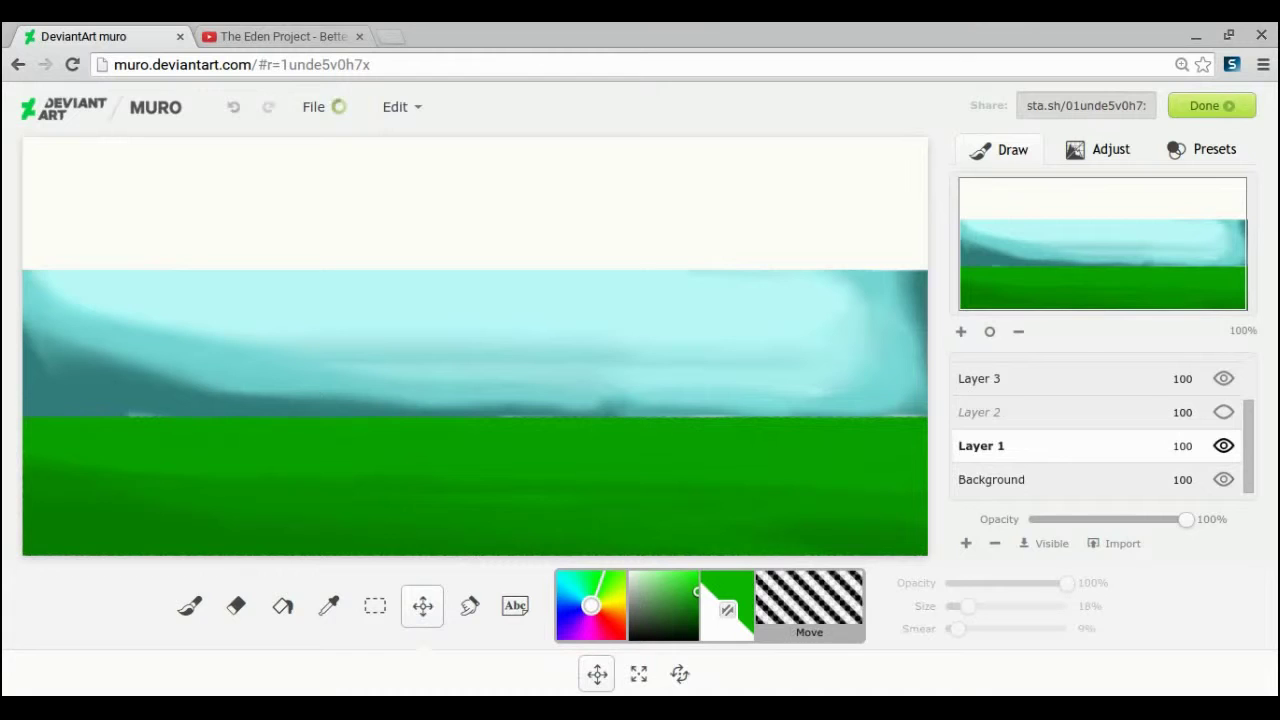
# Select a narrow full-width strip just above the water on the Background layer and paint it dark green at 100% opacity.
pyautogui.click(1147, 490)
pyautogui.press('m')
pyautogui.moveTo(7, 226); pyautogui.dragTo(1011, 268)
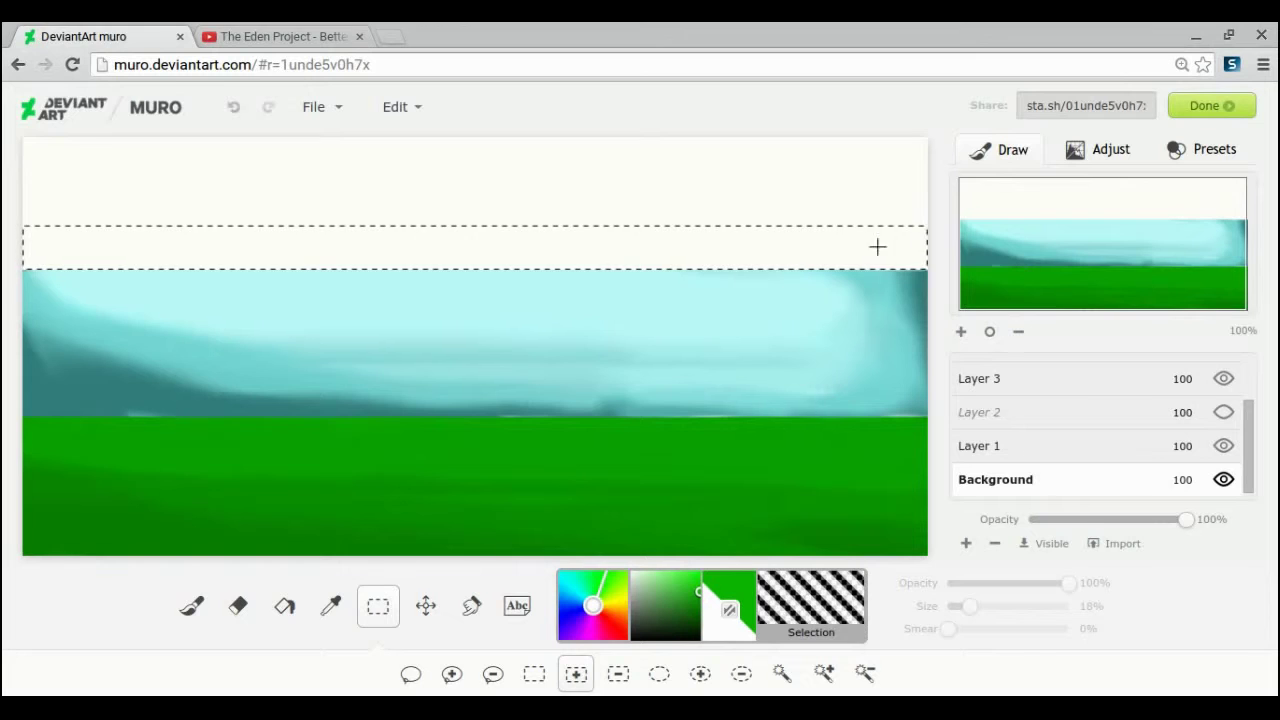
pyautogui.click(699, 604)
pyautogui.click(191, 606)
pyautogui.moveTo(32, 248); pyautogui.dragTo(982, 257)
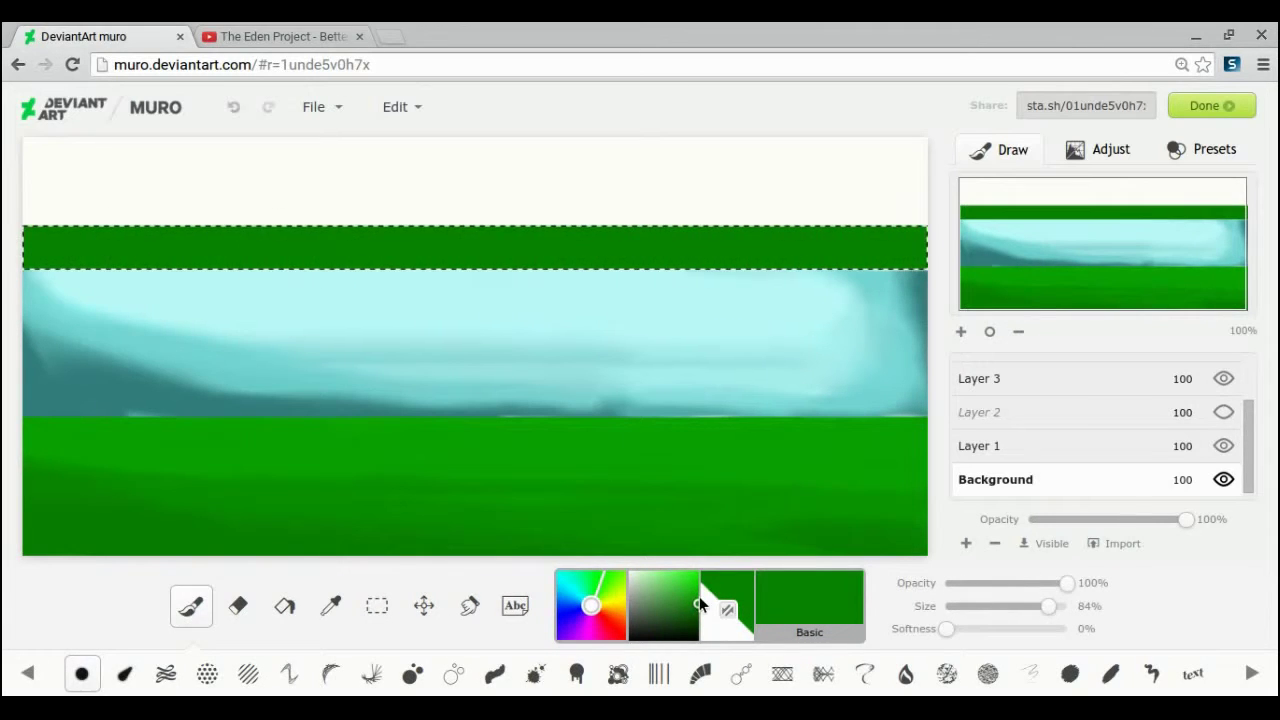
# Shade the far bank's lower edge and sides with darker green at 52% opacity, 32% size and 27% softness.
pyautogui.moveTo(699, 604); pyautogui.dragTo(703, 617)
pyautogui.click(1010, 584)
pyautogui.click(974, 608)
pyautogui.moveTo(974, 607); pyautogui.dragTo(986, 606)
pyautogui.click(977, 629)
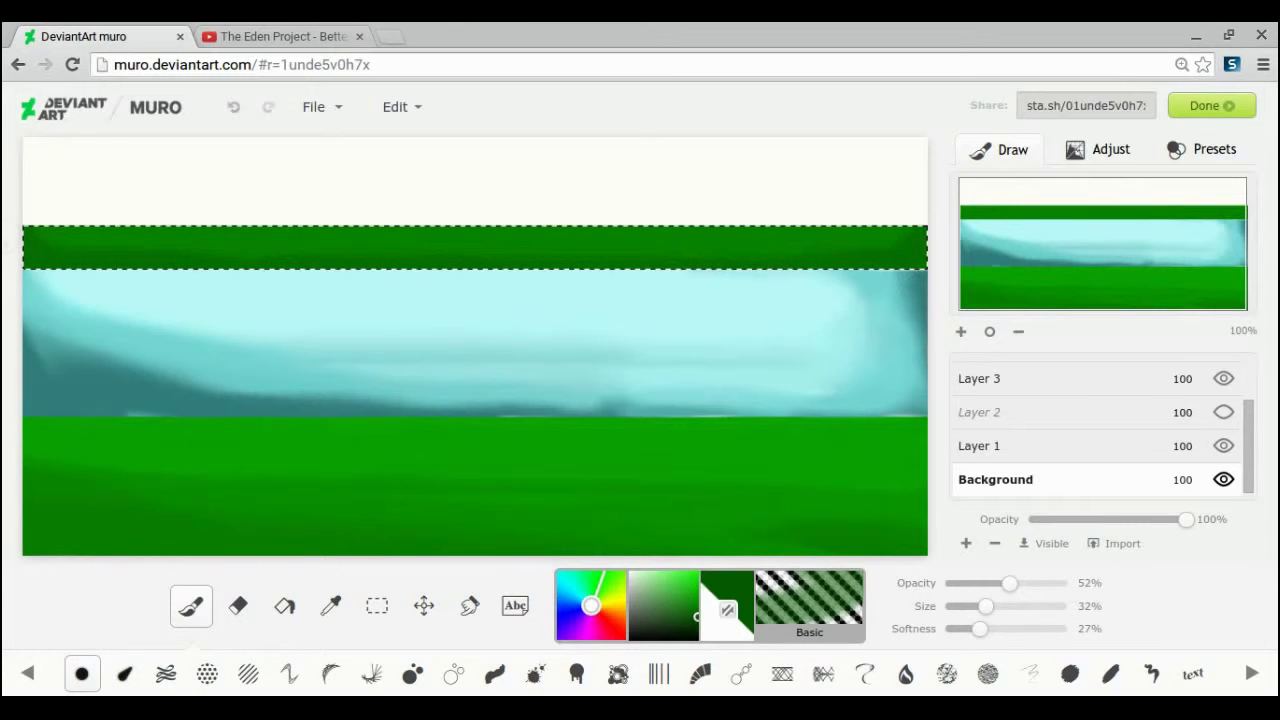
# Add a lighter green to the far bank, blend it at 100% size and smear, and release the selection.
pyautogui.click(331, 605)
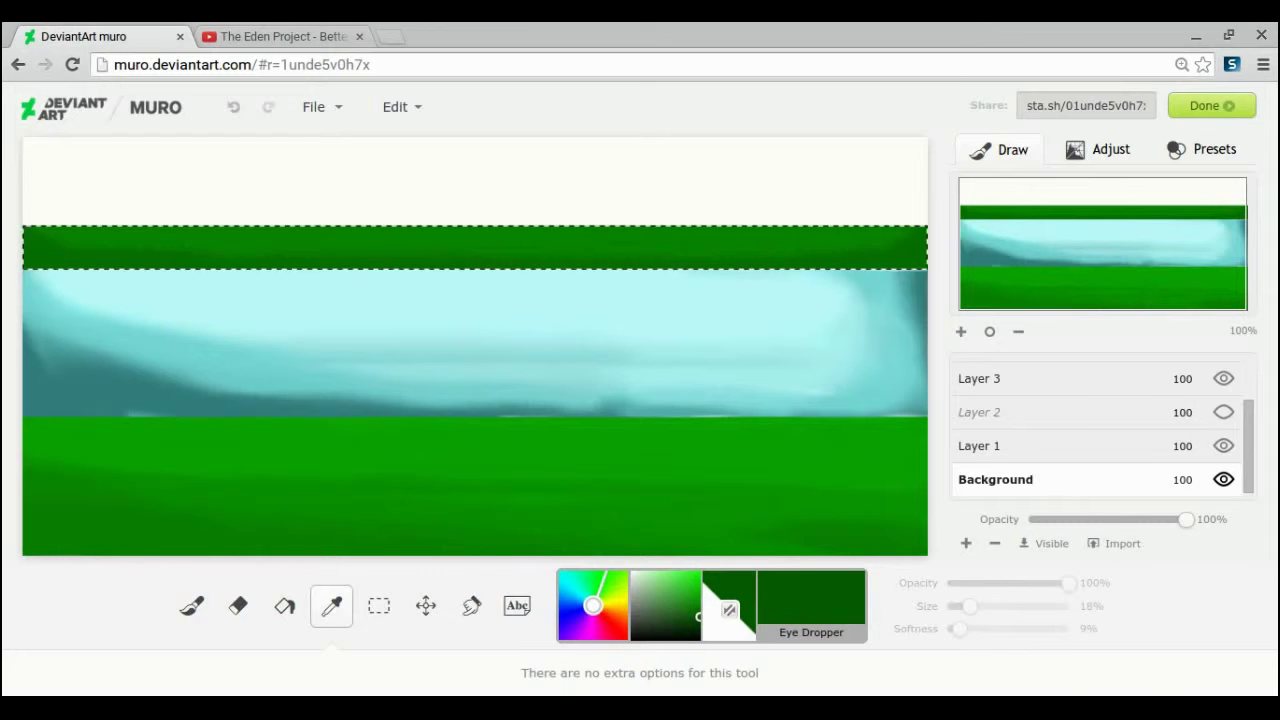
pyautogui.click(476, 244)
pyautogui.click(695, 622)
pyautogui.click(476, 247)
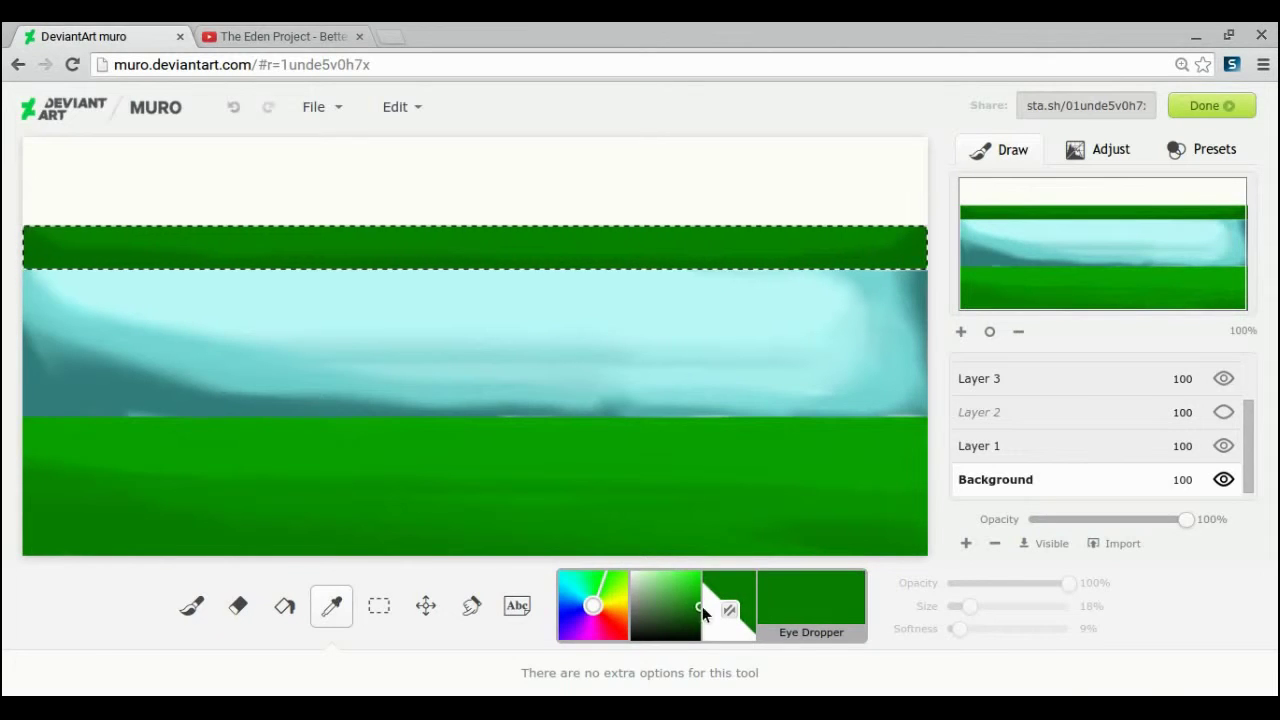
pyautogui.click(192, 605)
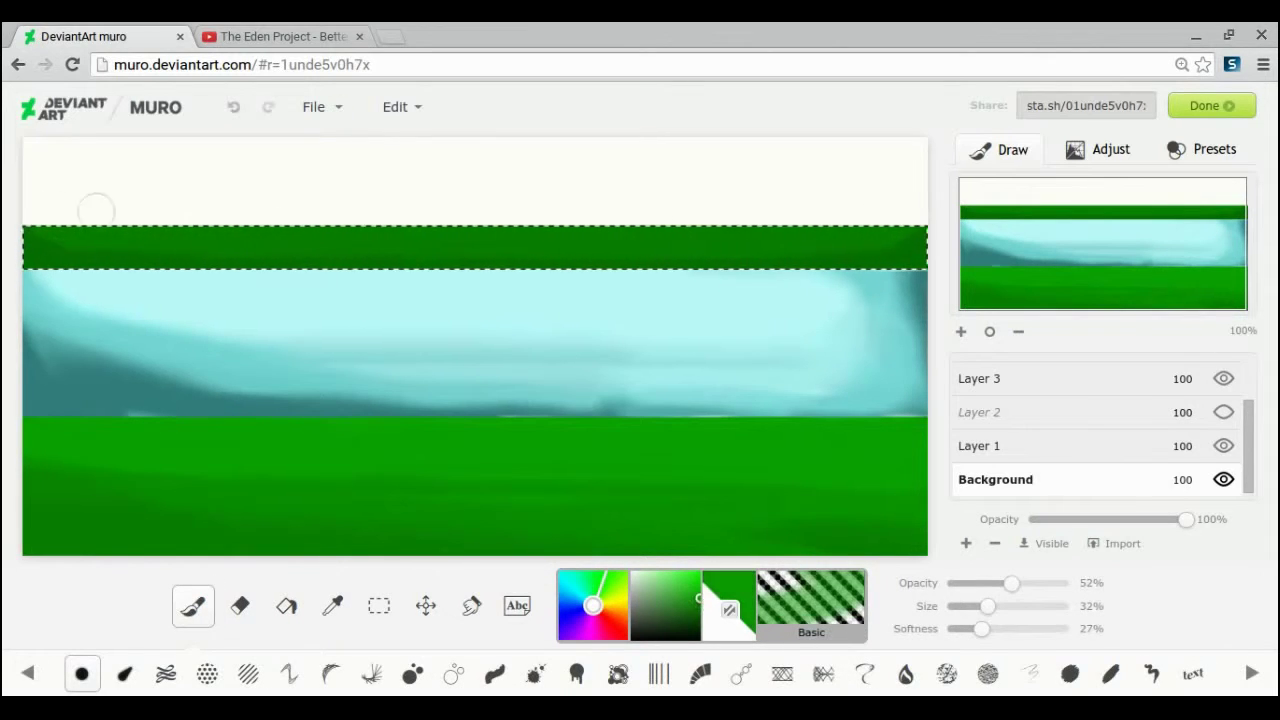
pyautogui.click(471, 605)
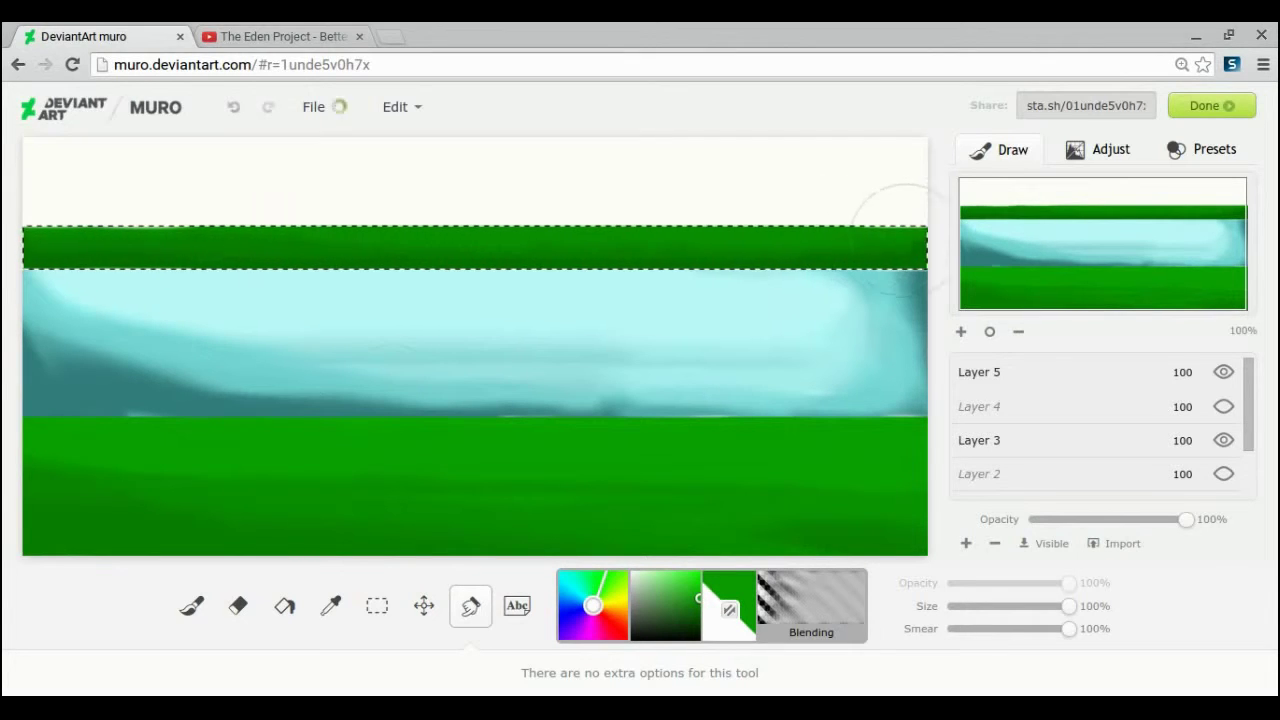
pyautogui.scroll(-2, 1024, 446)
pyautogui.click(1024, 446)
pyautogui.click(424, 606)
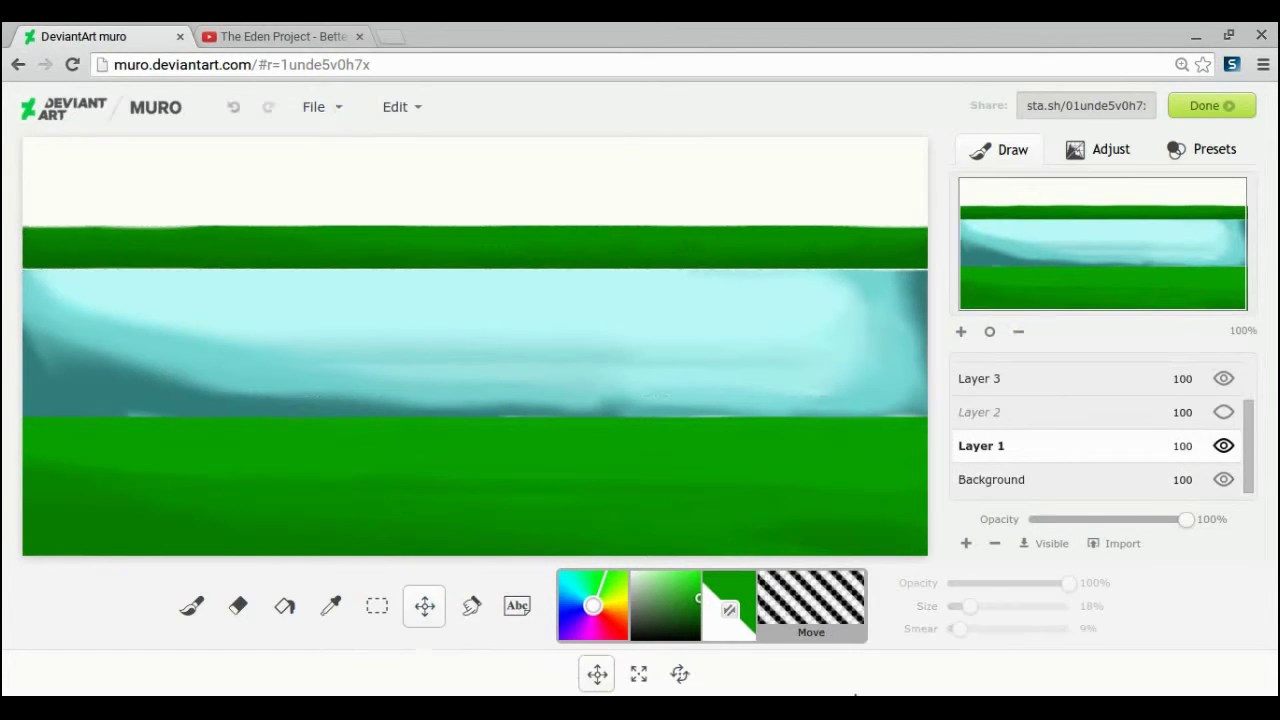
# On Layer 1, paint dark green tree foliage above the far bank with the Splatter brush, leaving a sky gap between two clumps.
pyautogui.click(697, 619)
pyautogui.click(191, 606)
pyautogui.click(534, 674)
pyautogui.moveTo(900, 185); pyautogui.dragTo(485, 178)
pyautogui.moveTo(95, 160)
pyautogui.mouseDown()
pyautogui.moveTo(24, 160)
pyautogui.moveTo(125, 185)
pyautogui.mouseUp()
pyautogui.moveTo(990, 607); pyautogui.dragTo(974, 608)
pyautogui.moveTo(200, 190); pyautogui.dragTo(222, 200)
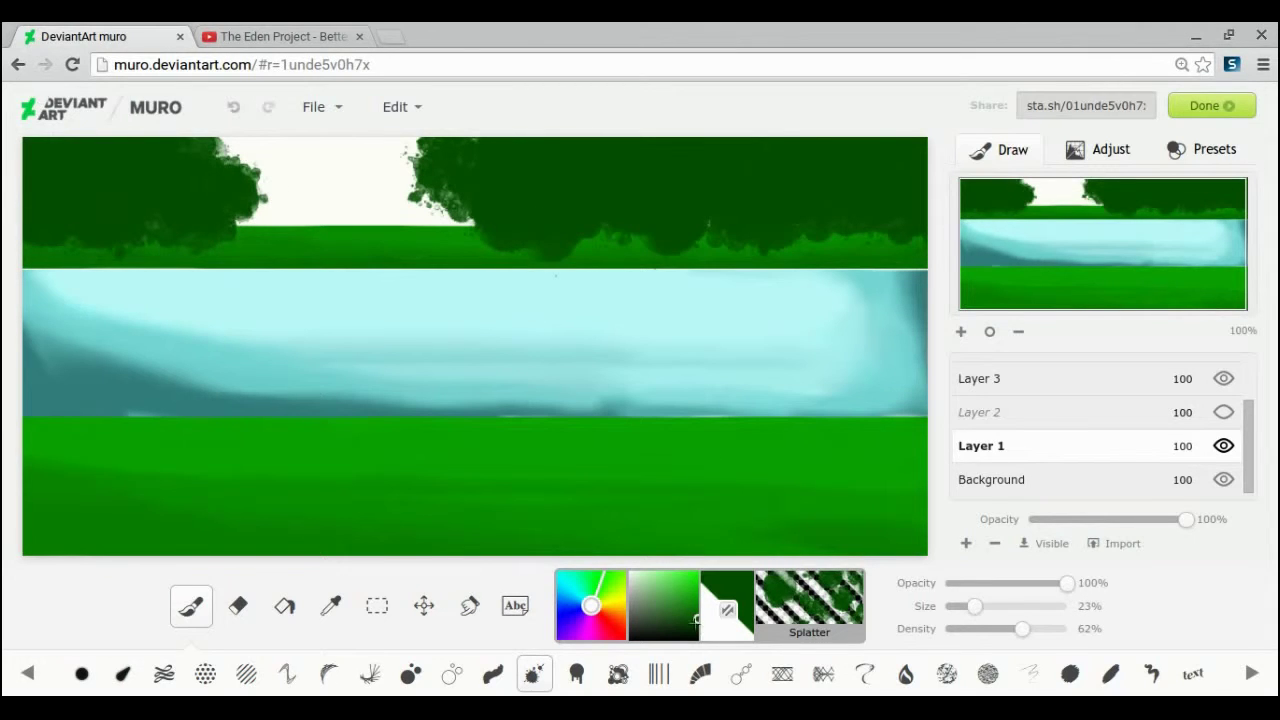
# Add near-black green splatter shadows inside both tree clumps.
pyautogui.click(697, 630)
pyautogui.moveTo(525, 180)
pyautogui.mouseDown()
pyautogui.moveTo(605, 188)
pyautogui.moveTo(505, 155)
pyautogui.moveTo(545, 225)
pyautogui.mouseUp()
pyautogui.moveTo(60, 170); pyautogui.dragTo(122, 170)
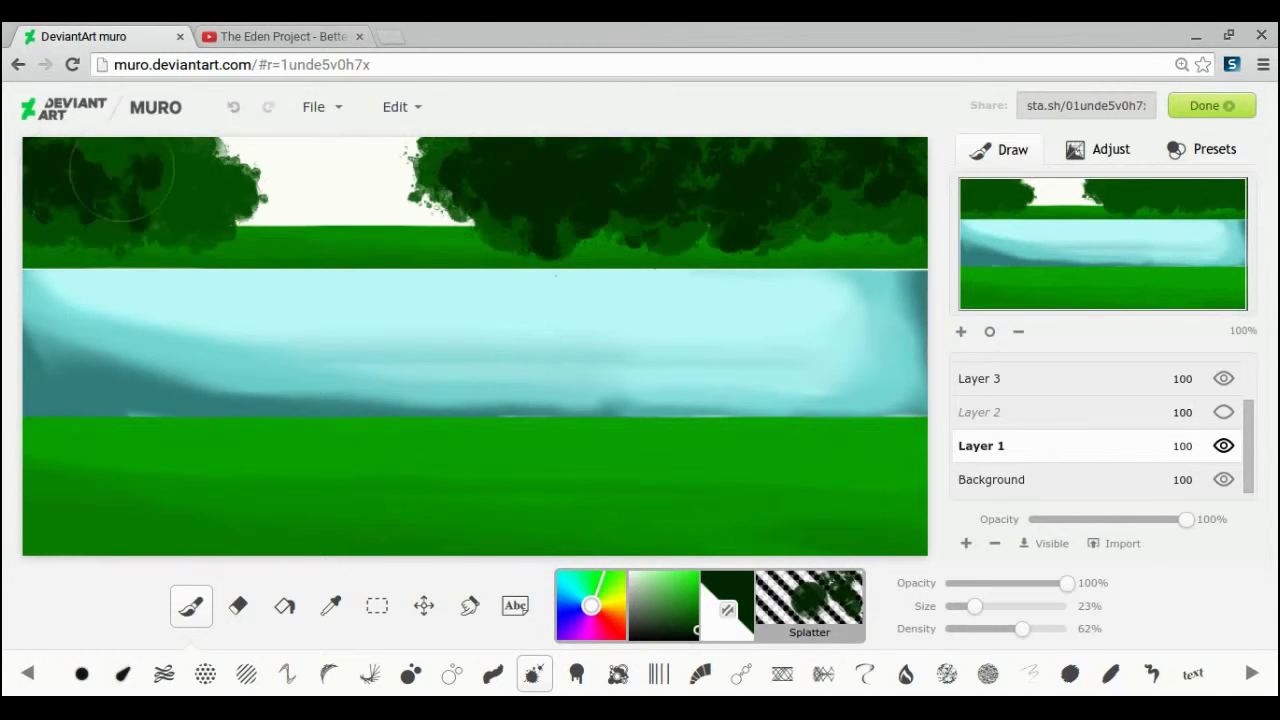
# Dab lighter green Splatter highlights over both tree clumps with reduced brush density.
pyautogui.click(330, 605)
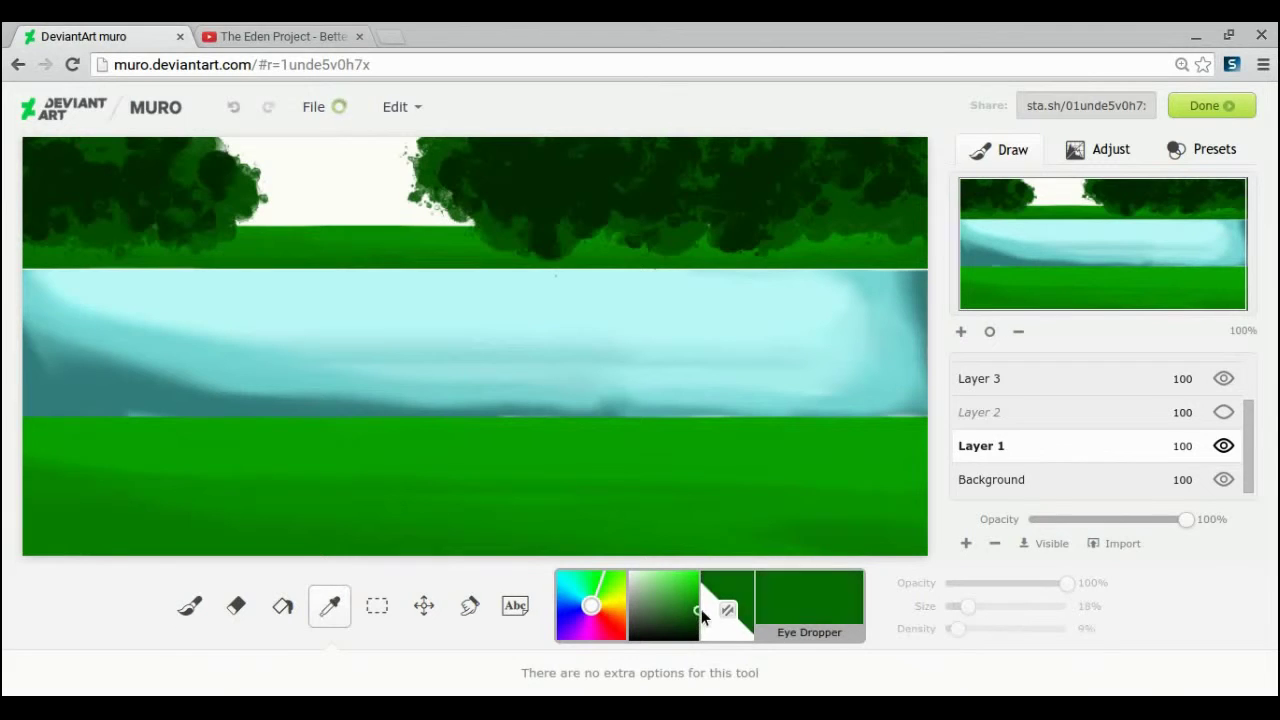
pyautogui.press('b')
pyautogui.moveTo(975, 606); pyautogui.dragTo(976, 606)
pyautogui.moveTo(540, 150)
pyautogui.mouseDown()
pyautogui.moveTo(455, 155)
pyautogui.moveTo(890, 165)
pyautogui.mouseUp()
pyautogui.click(237, 107)
pyautogui.moveTo(1022, 629); pyautogui.dragTo(989, 630)
pyautogui.moveTo(976, 607); pyautogui.dragTo(973, 607)
pyautogui.moveTo(450, 165); pyautogui.dragTo(640, 180)
pyautogui.moveTo(780, 175); pyautogui.dragTo(870, 160)
pyautogui.moveTo(50, 180); pyautogui.dragTo(200, 165)
# Blend the foliage of both tree clumps into soft leaf masses at 100% size and smear.
pyautogui.click(470, 606)
pyautogui.scroll(-2, 1098, 440)
pyautogui.moveTo(461, 174)
pyautogui.mouseDown()
pyautogui.moveTo(656, 217)
pyautogui.moveTo(843, 201)
pyautogui.moveTo(878, 163)
pyautogui.moveTo(623, 157)
pyautogui.moveTo(163, 195)
pyautogui.moveTo(157, 247)
pyautogui.moveTo(240, 180)
pyautogui.mouseUp()
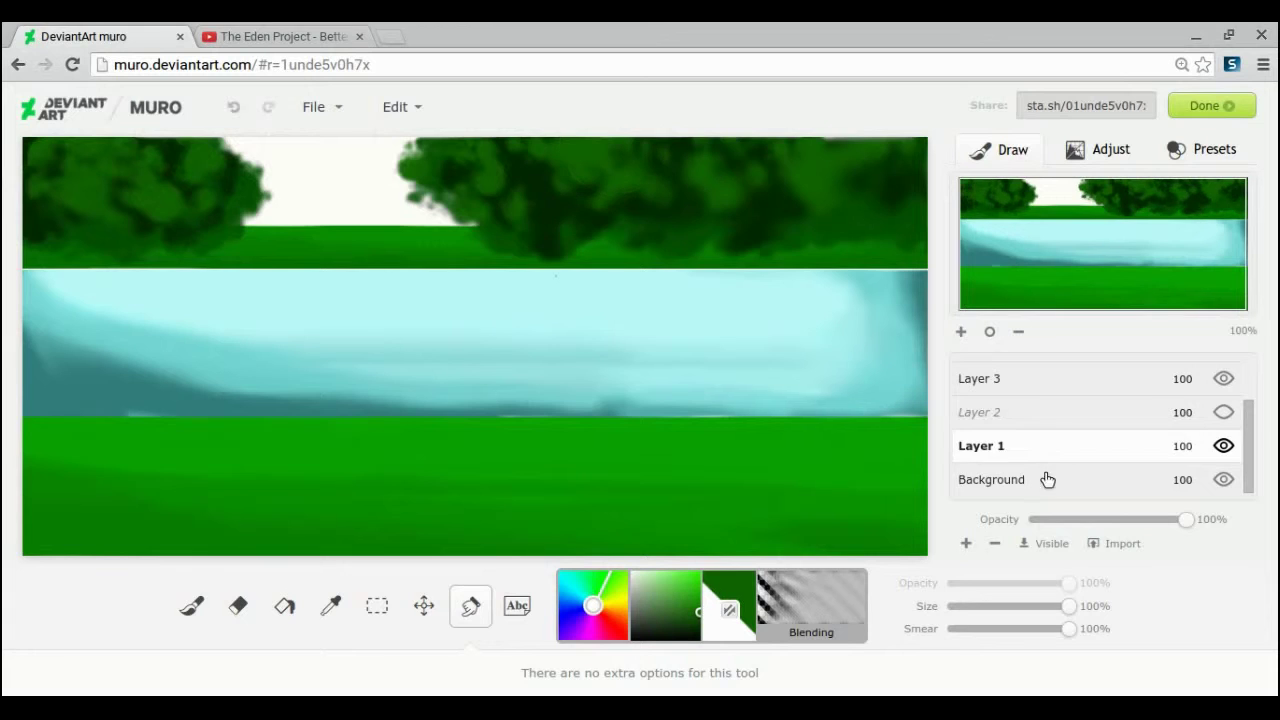
# Select the empty sky area on the Background layer and set the Basic brush to a medium blue.
pyautogui.click(1047, 480)
pyautogui.click(377, 606)
pyautogui.click(823, 674)
pyautogui.click(311, 205)
pyautogui.click(568, 604)
pyautogui.moveTo(696, 574)
pyautogui.mouseDown()
pyautogui.moveTo(689, 592)
pyautogui.moveTo(681, 582)
pyautogui.mouseUp()
pyautogui.click(728, 610)
pyautogui.click(190, 605)
pyautogui.click(727, 609)
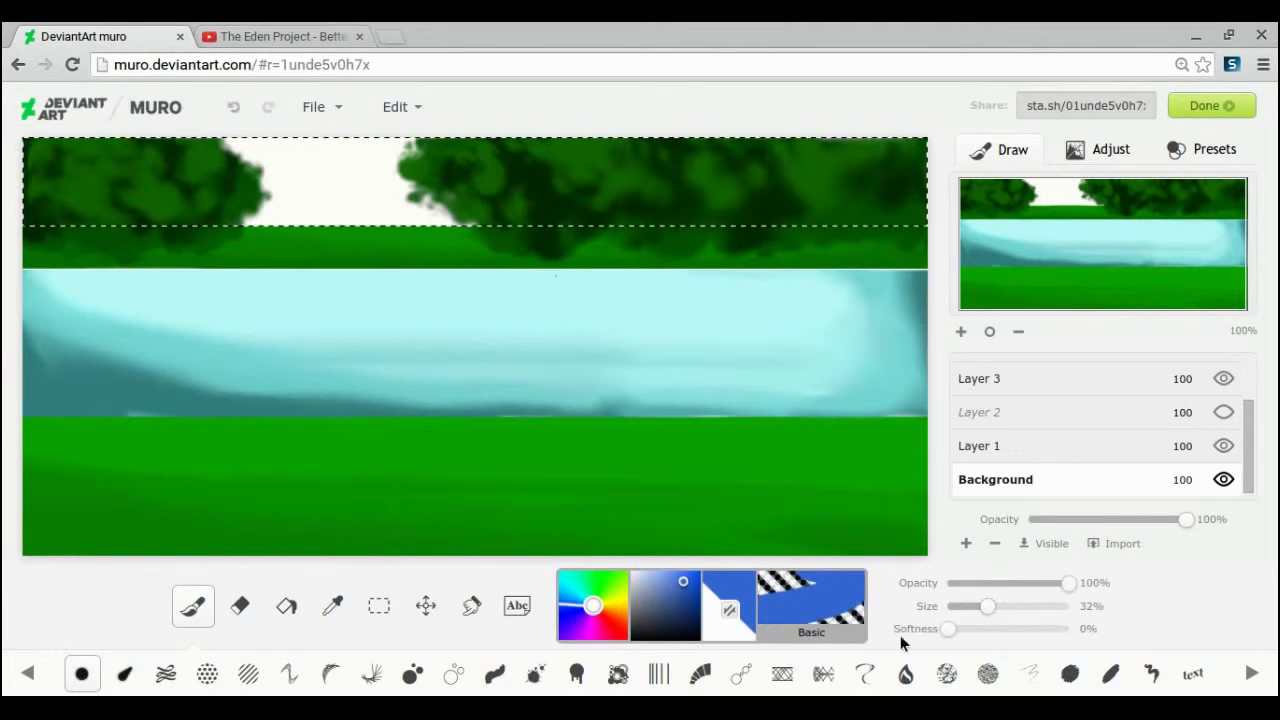
# Try a flat blue sky between the trees and set a lighter blue as the second colour.
pyautogui.moveTo(240, 155); pyautogui.dragTo(455, 212)
pyautogui.click(728, 610)
pyautogui.click(332, 606)
pyautogui.click(335, 190)
pyautogui.click(676, 575)
pyautogui.click(191, 606)
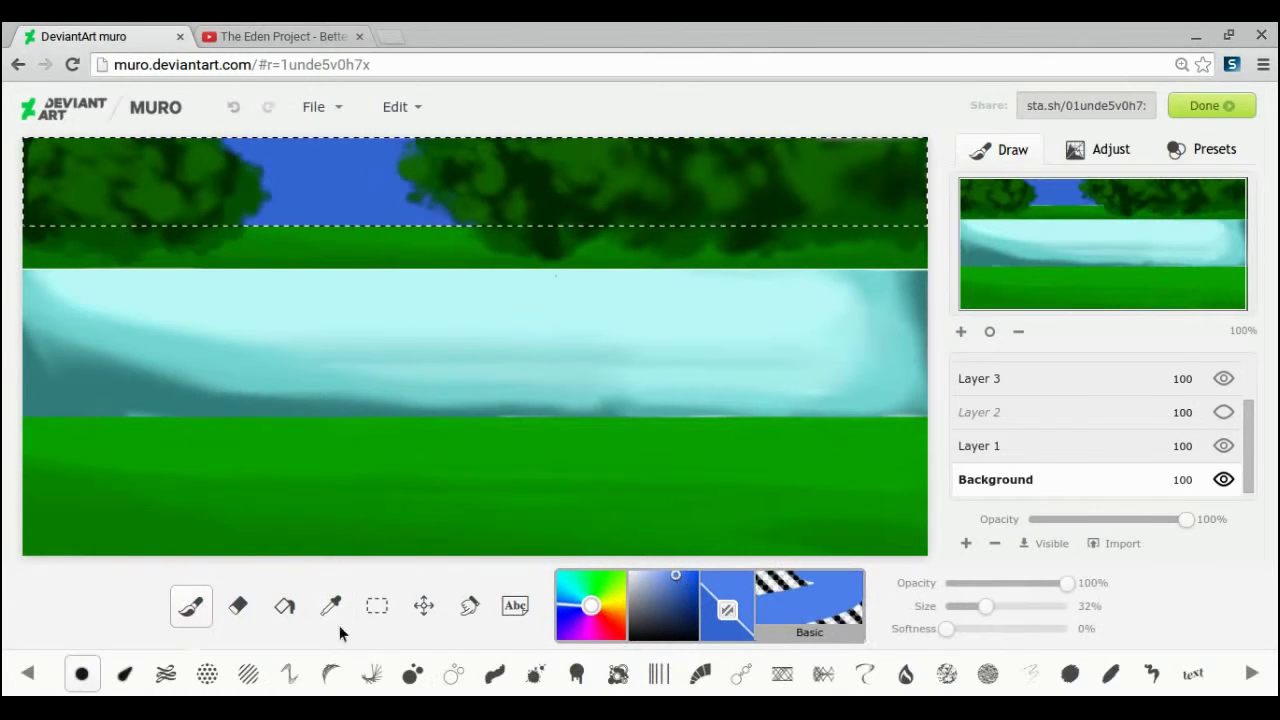
pyautogui.click(728, 610)
pyautogui.hotkey('ctrl', 'z')
pyautogui.hotkey('ctrl', 'z')
# Return to the Background layer with the sky area selected and make the darker blue the active brush colour.
pyautogui.scroll(-3, 1100, 440)
pyautogui.click(377, 606)
pyautogui.click(335, 185)
pyautogui.click(1002, 447)
pyautogui.click(194, 610)
pyautogui.click(1002, 484)
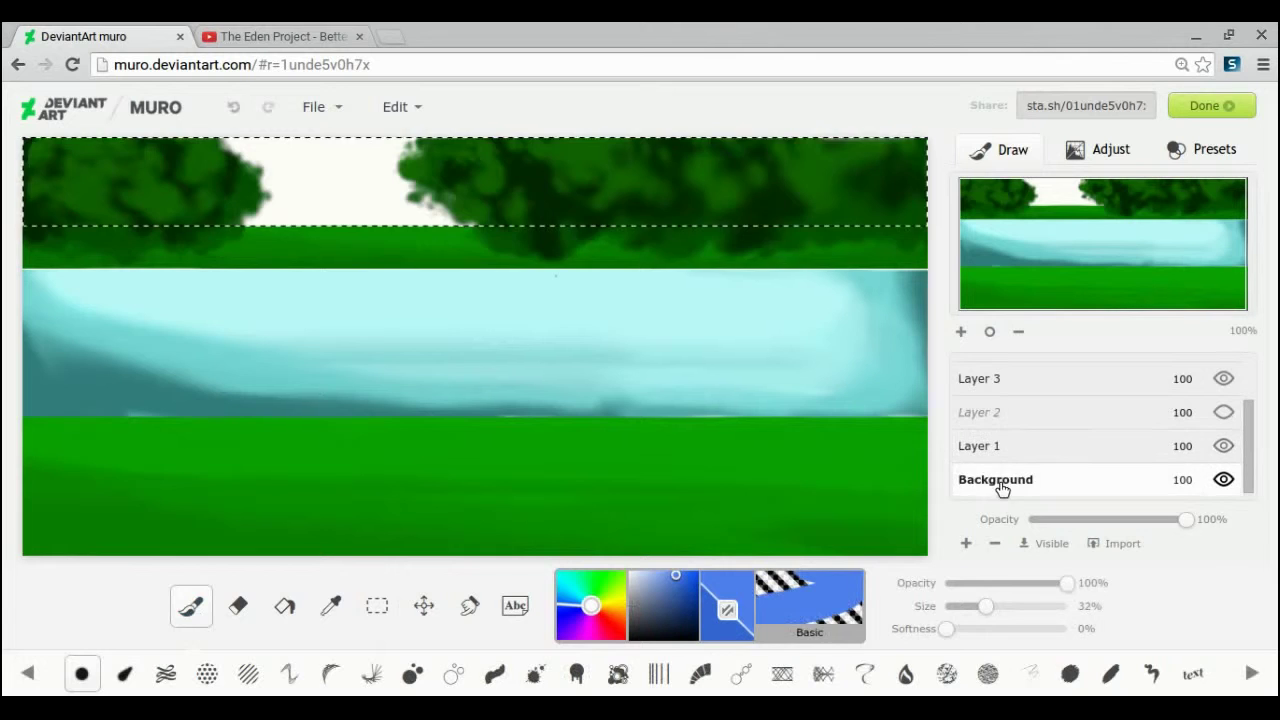
pyautogui.click(729, 608)
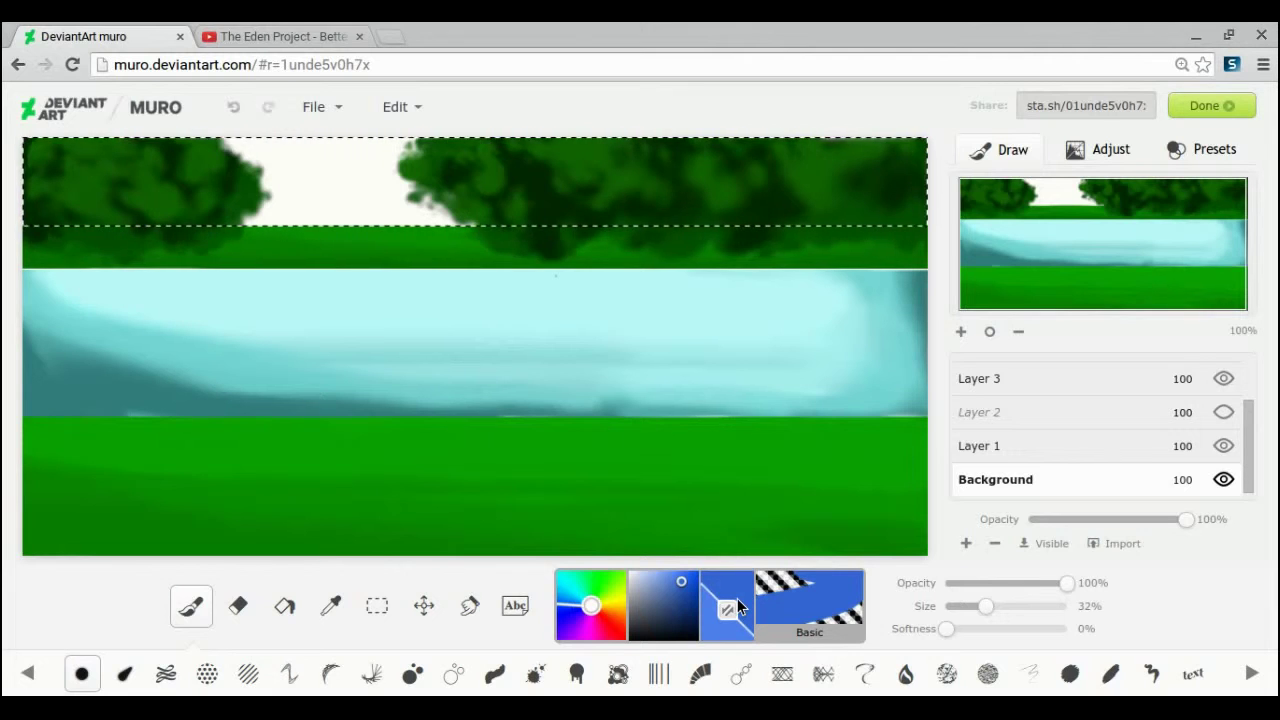
# Paint the upper sky darker blue and the part beneath it lighter blue at 45% size and 50% softness.
pyautogui.moveTo(986, 606); pyautogui.dragTo(1001, 607)
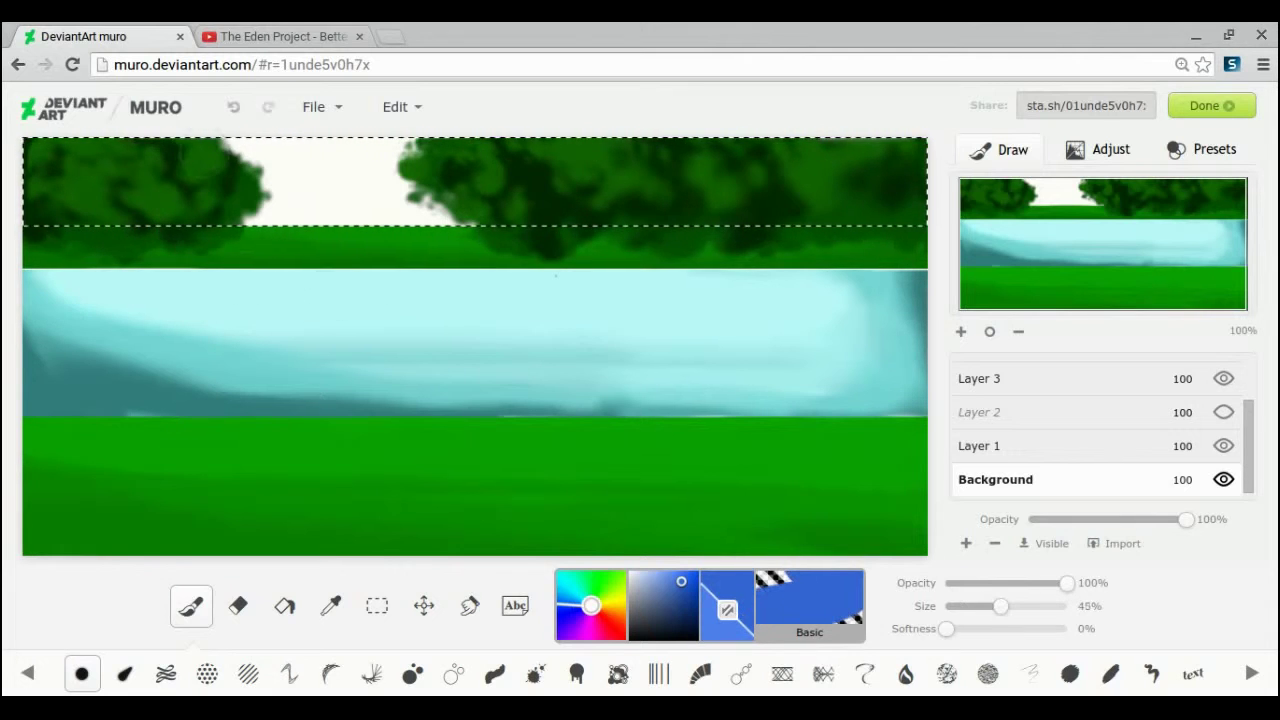
pyautogui.click(236, 106)
pyautogui.click(1006, 628)
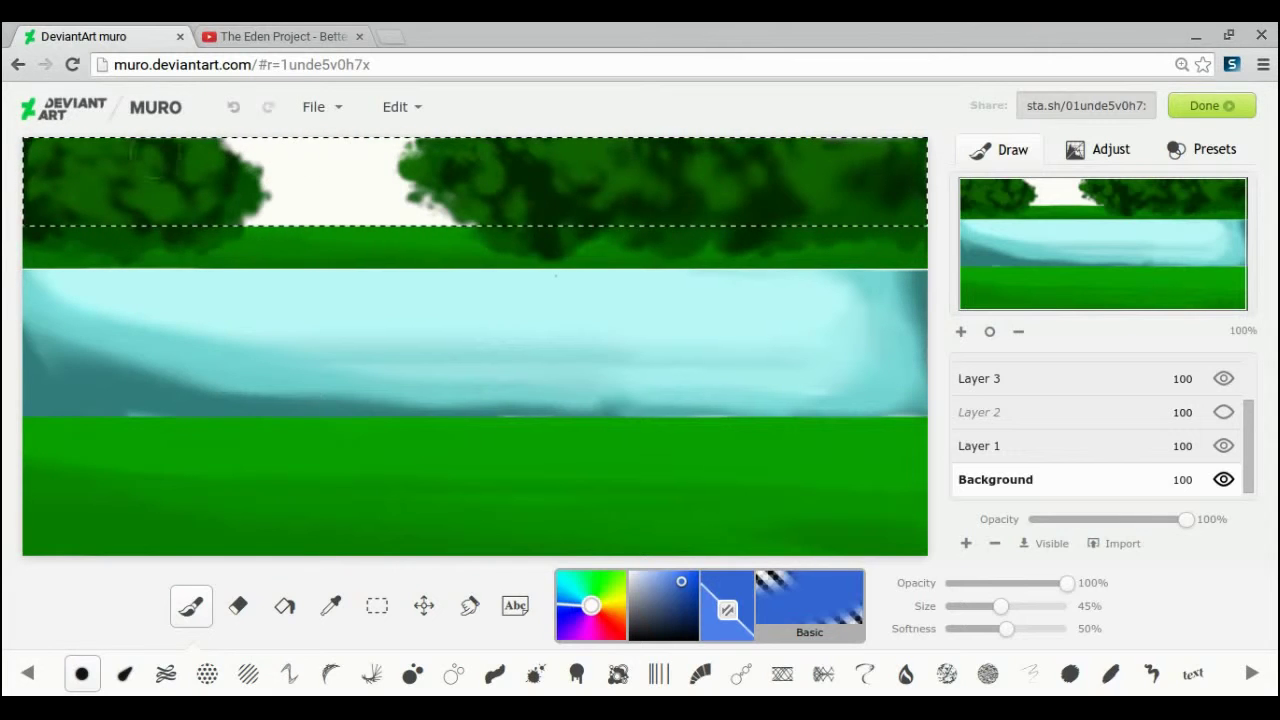
pyautogui.click(740, 607)
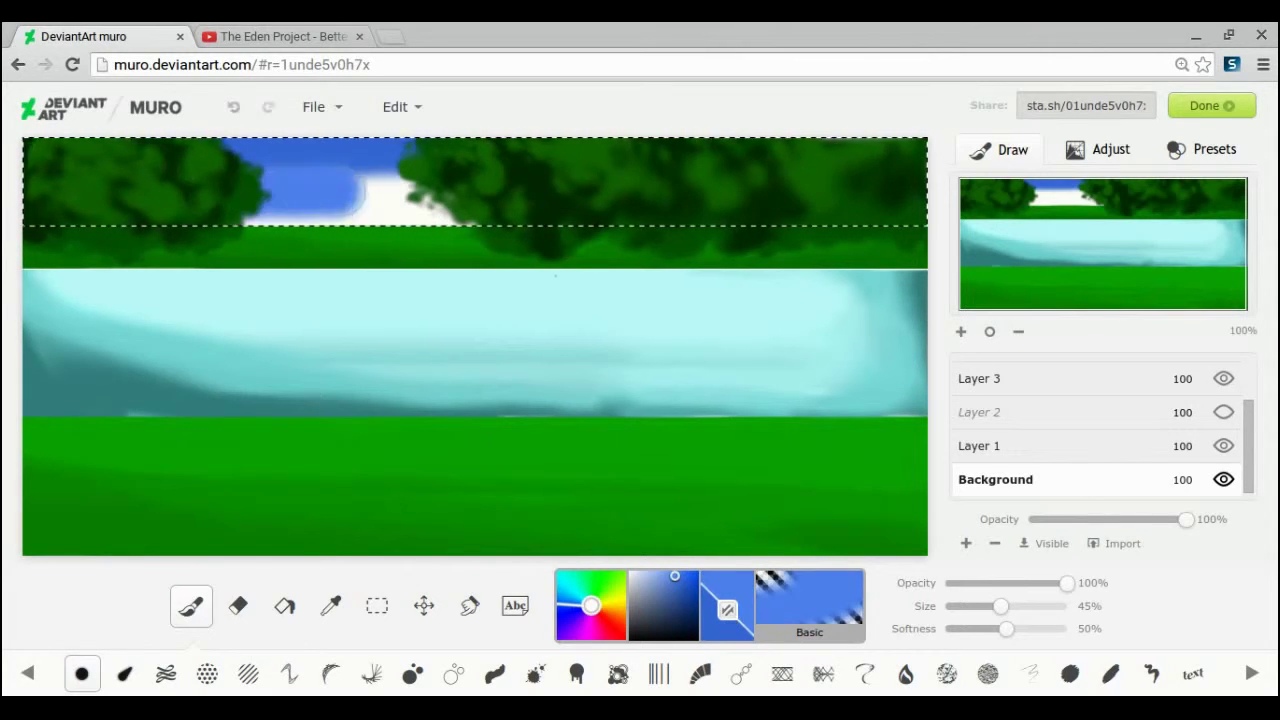
pyautogui.moveTo(345, 192); pyautogui.dragTo(445, 196)
pyautogui.click(620, 611)
pyautogui.moveTo(680, 577)
pyautogui.mouseDown()
pyautogui.moveTo(708, 580)
pyautogui.moveTo(708, 557)
pyautogui.mouseUp()
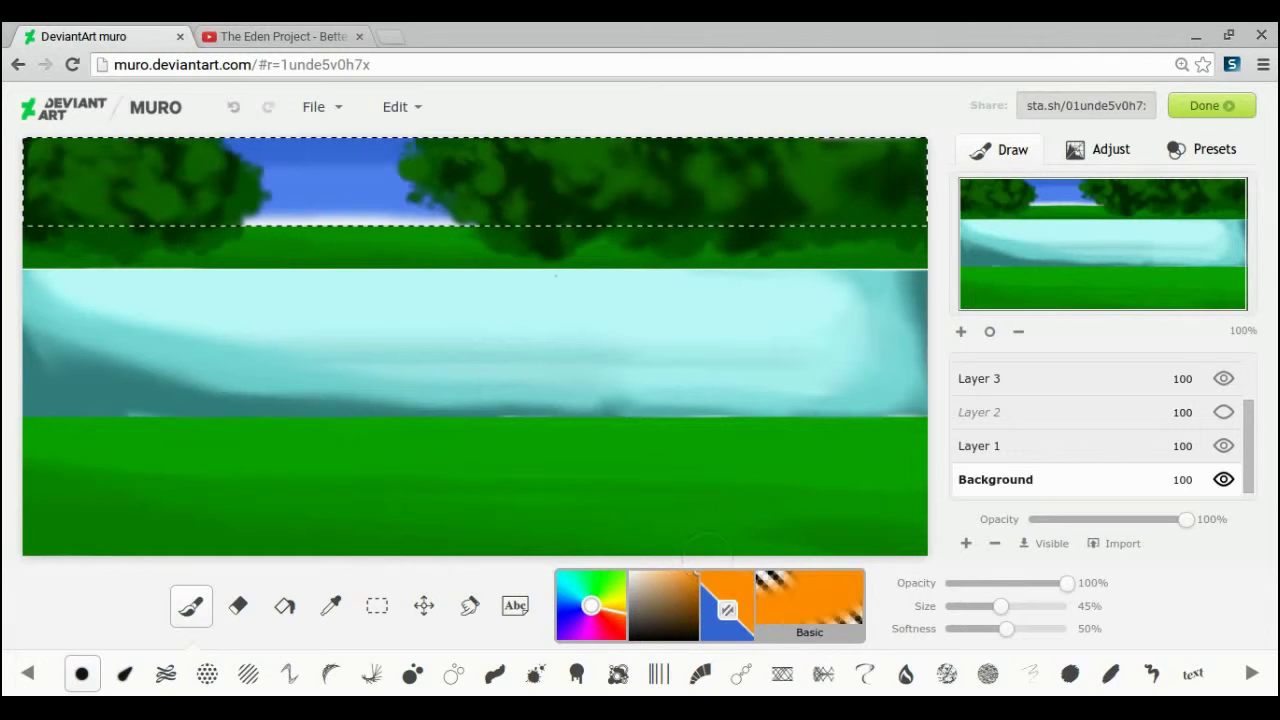
pyautogui.moveTo(258, 222); pyautogui.dragTo(436, 224)
pyautogui.hotkey('ctrl', 'z')
# Paint a golden-orange glow along the horizon between the trees, with yellow at its base.
pyautogui.click(619, 608)
pyautogui.click(689, 572)
pyautogui.moveTo(255, 212); pyautogui.dragTo(450, 210)
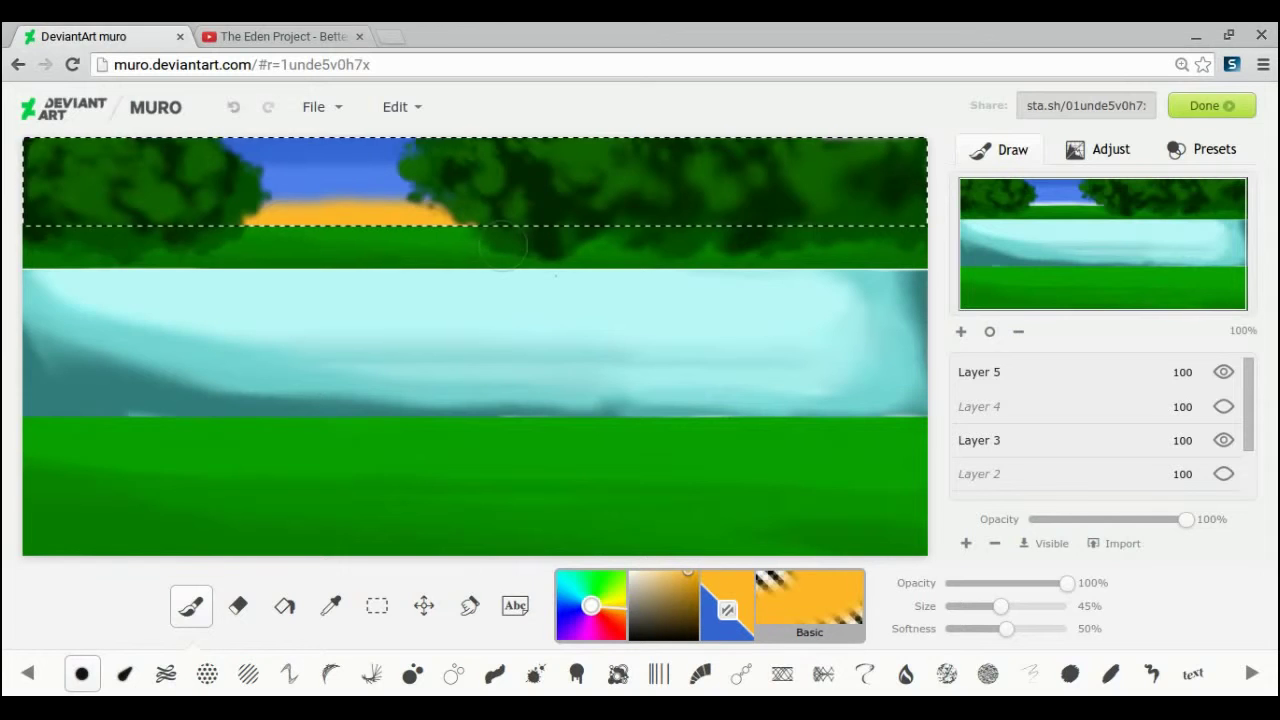
pyautogui.click(620, 578)
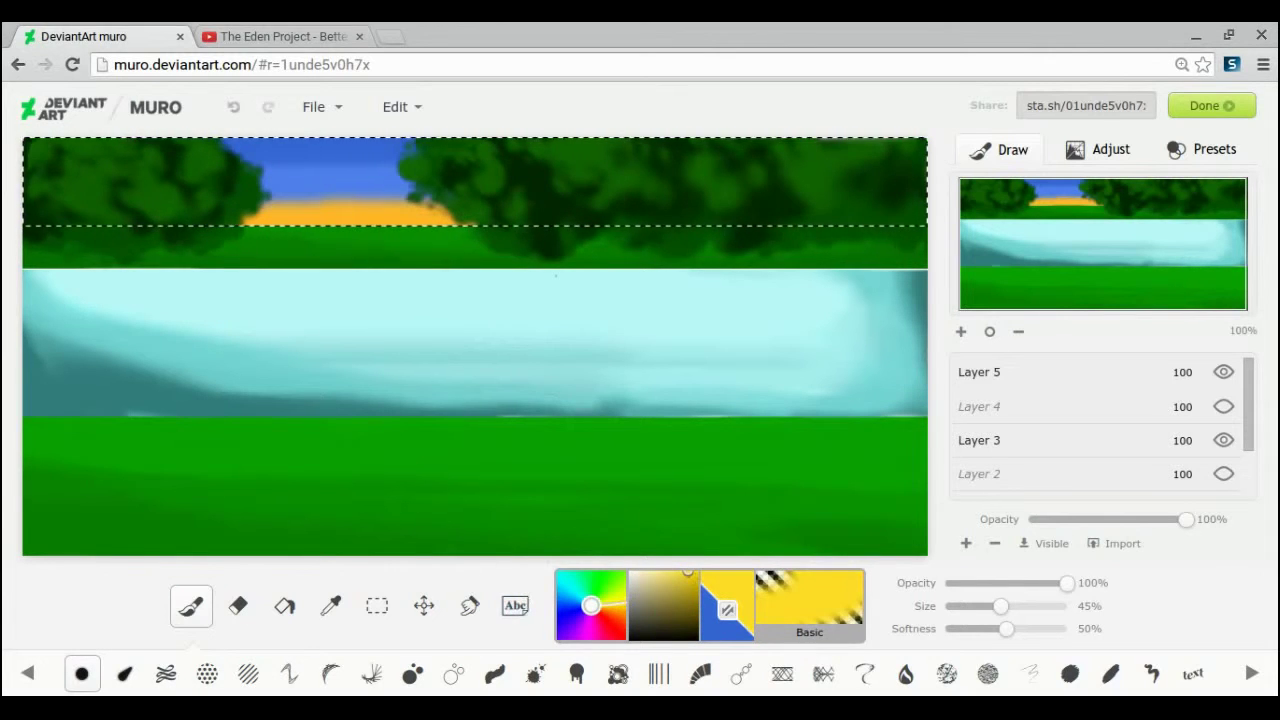
pyautogui.click(680, 571)
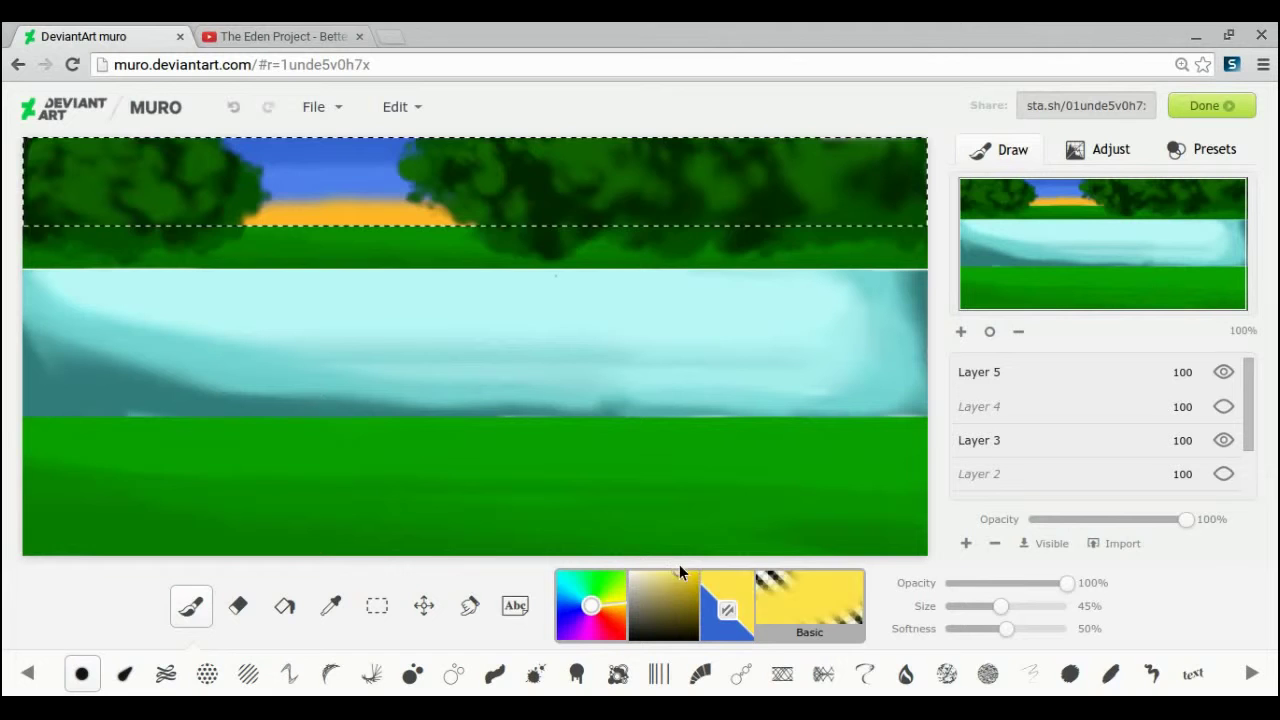
# Blend the sky's blue, orange and yellow bands, release the selection and return to the Background layer.
pyautogui.click(469, 605)
pyautogui.scroll(-2, 1052, 423)
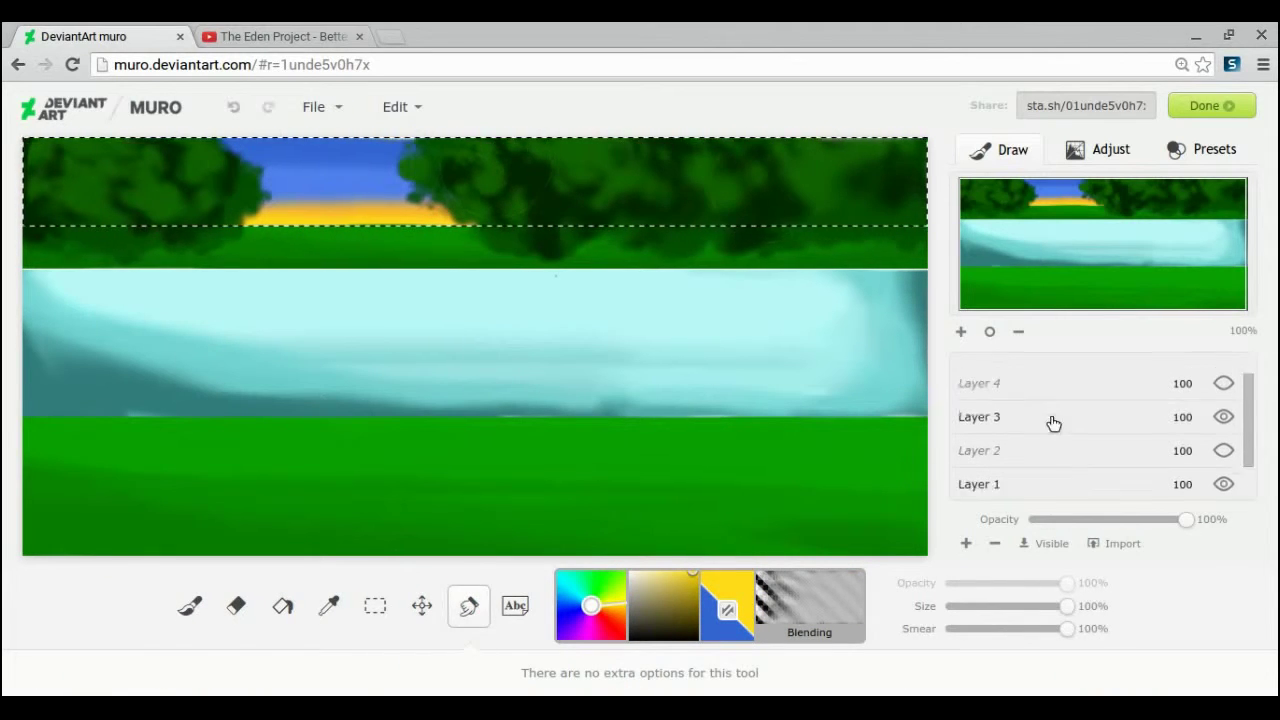
pyautogui.click(1045, 380)
pyautogui.click(422, 605)
pyautogui.moveTo(480, 180); pyautogui.dragTo(500, 610)
pyautogui.click(469, 605)
pyautogui.click(1045, 480)
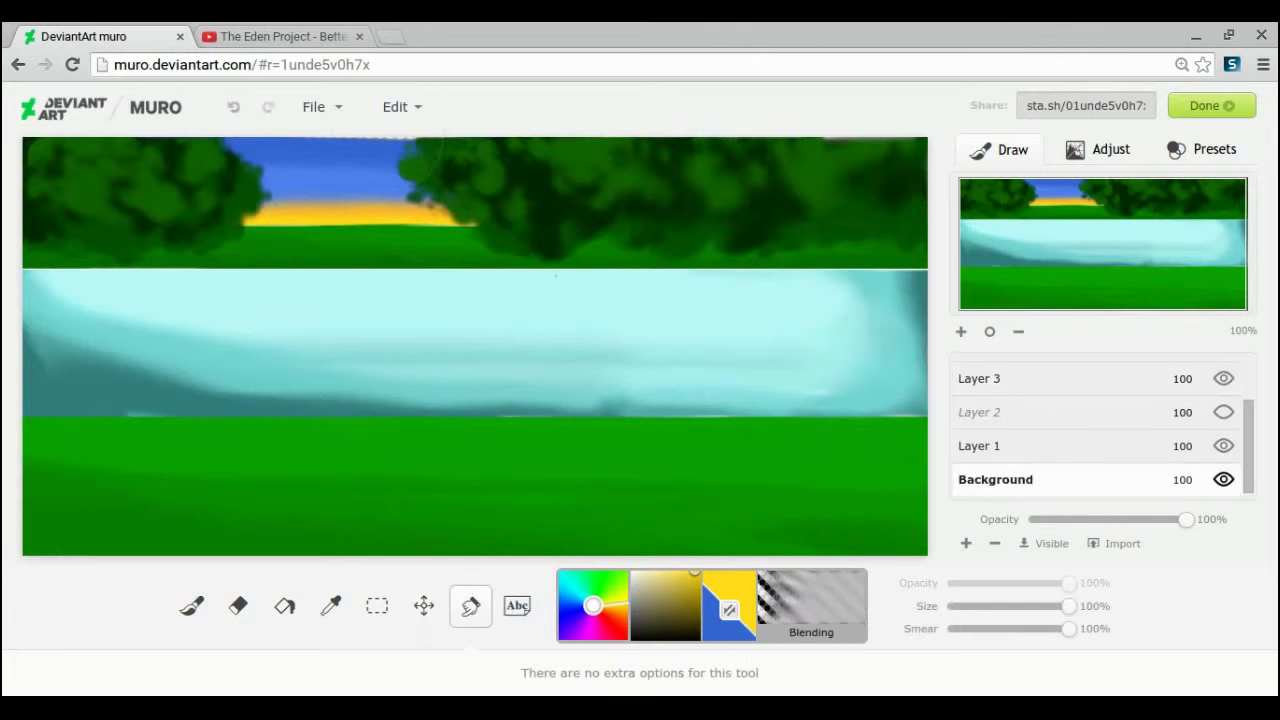
# Sample the foreground grass green and paint grass blades along the far bank's water edge with the Nightmare brush at 20% opacity.
pyautogui.click(330, 605)
pyautogui.click(285, 525)
pyautogui.click(191, 605)
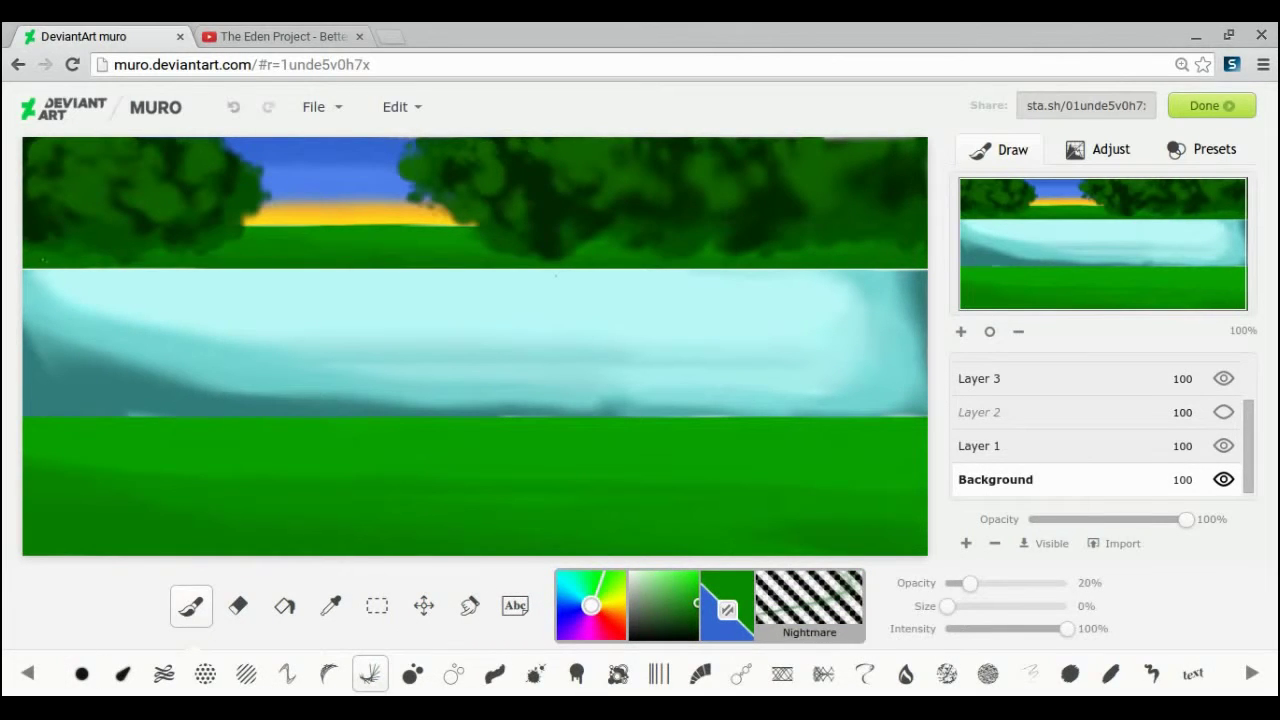
pyautogui.moveTo(54, 262); pyautogui.dragTo(926, 272)
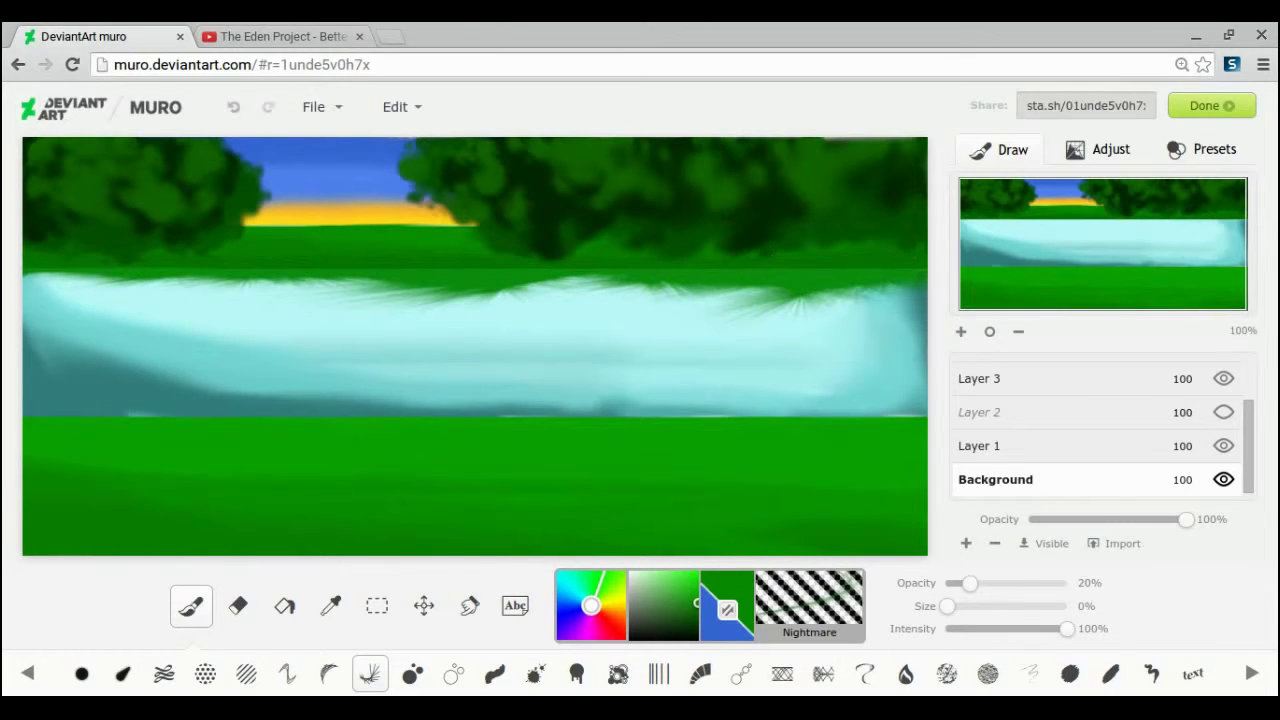
# Sample the far bank's lighter green and paint it over the dark seam beneath the trees with the Basic brush at 24% size.
pyautogui.click(331, 605)
pyautogui.click(285, 540)
pyautogui.press('b')
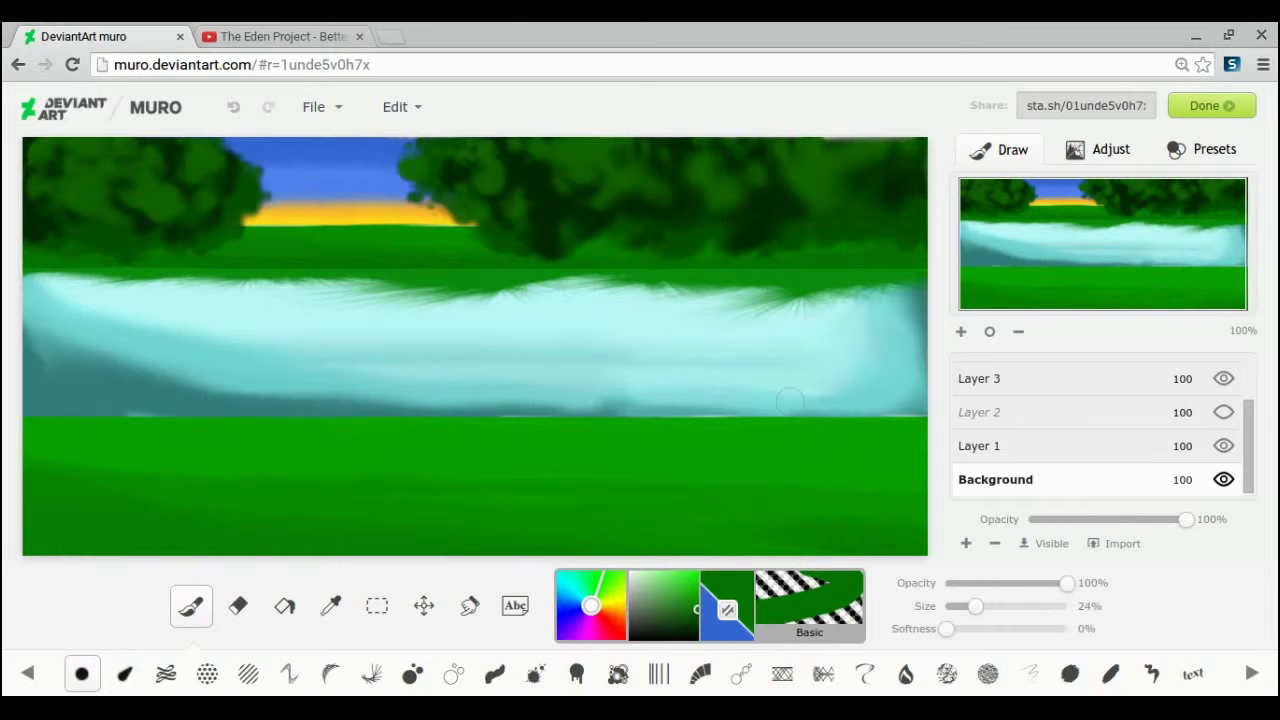
pyautogui.click(234, 107)
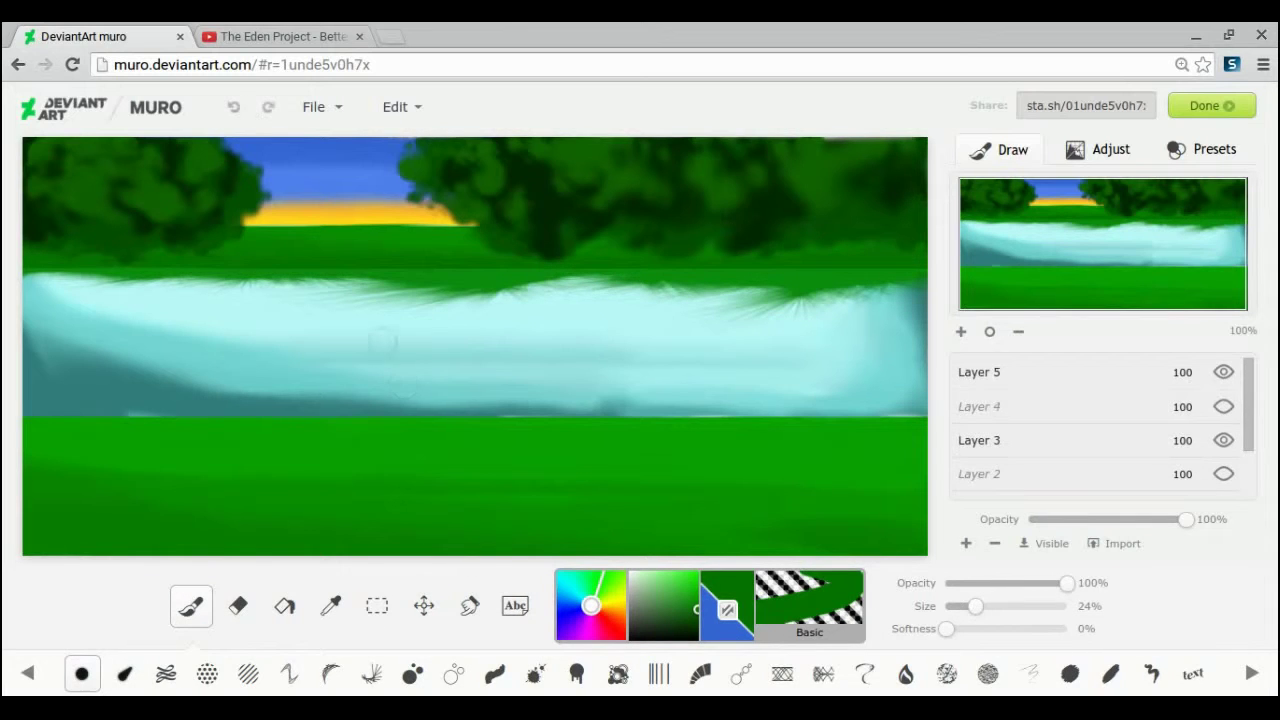
pyautogui.click(331, 606)
pyautogui.click(340, 271)
pyautogui.click(191, 608)
pyautogui.moveTo(434, 258); pyautogui.dragTo(272, 258)
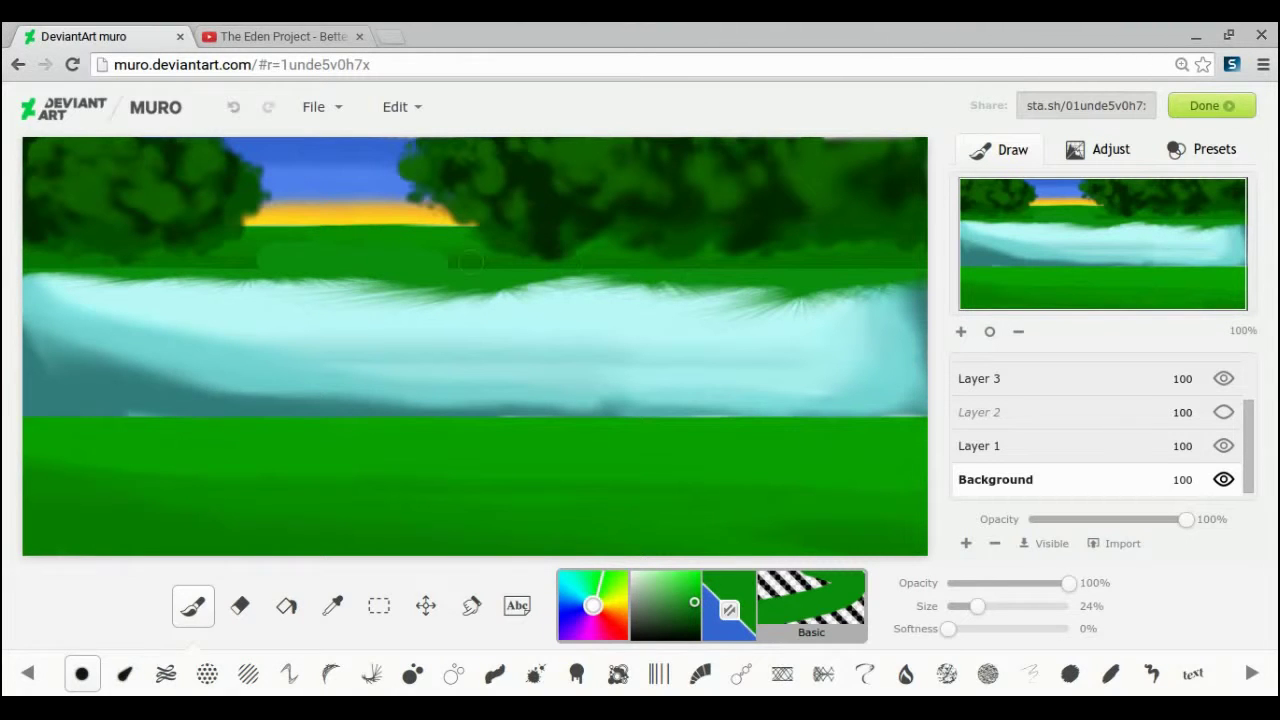
# Continue the lighter green across the seam on the far bank beneath the large tree with a smaller brush.
pyautogui.moveTo(973, 607); pyautogui.dragTo(957, 607)
pyautogui.click(963, 332)
pyautogui.moveTo(1010, 207)
pyautogui.mouseDown()
pyautogui.moveTo(1126, 223)
pyautogui.moveTo(1057, 307)
pyautogui.moveTo(1197, 210)
pyautogui.moveTo(1007, 218)
pyautogui.mouseUp()
pyautogui.moveTo(36, 350); pyautogui.dragTo(698, 345)
# Blend the repainted green strip into the darker grass along the whole far bank with the blending tool at 34% size.
pyautogui.click(472, 606)
pyautogui.moveTo(1068, 606); pyautogui.dragTo(1021, 606)
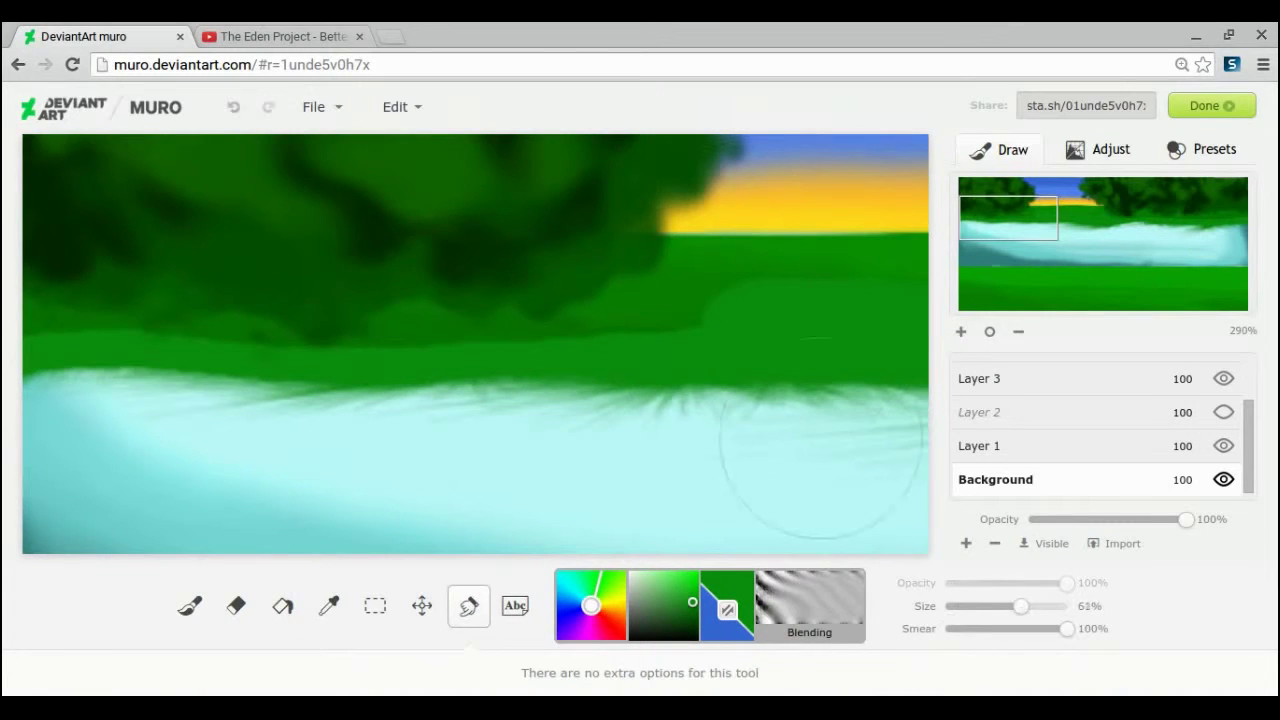
pyautogui.press('[')
pyautogui.press('[')
pyautogui.press('[')
pyautogui.click(1005, 215)
pyautogui.moveTo(630, 358); pyautogui.dragTo(50, 358)
pyautogui.moveTo(1085, 212); pyautogui.dragTo(1103, 213)
pyautogui.moveTo(208, 346)
pyautogui.mouseDown()
pyautogui.moveTo(634, 349)
pyautogui.moveTo(782, 371)
pyautogui.mouseUp()
pyautogui.click(1199, 214)
pyautogui.moveTo(100, 326)
pyautogui.mouseDown()
pyautogui.moveTo(707, 366)
pyautogui.moveTo(883, 362)
pyautogui.mouseUp()
pyautogui.moveTo(1197, 214); pyautogui.dragTo(989, 331)
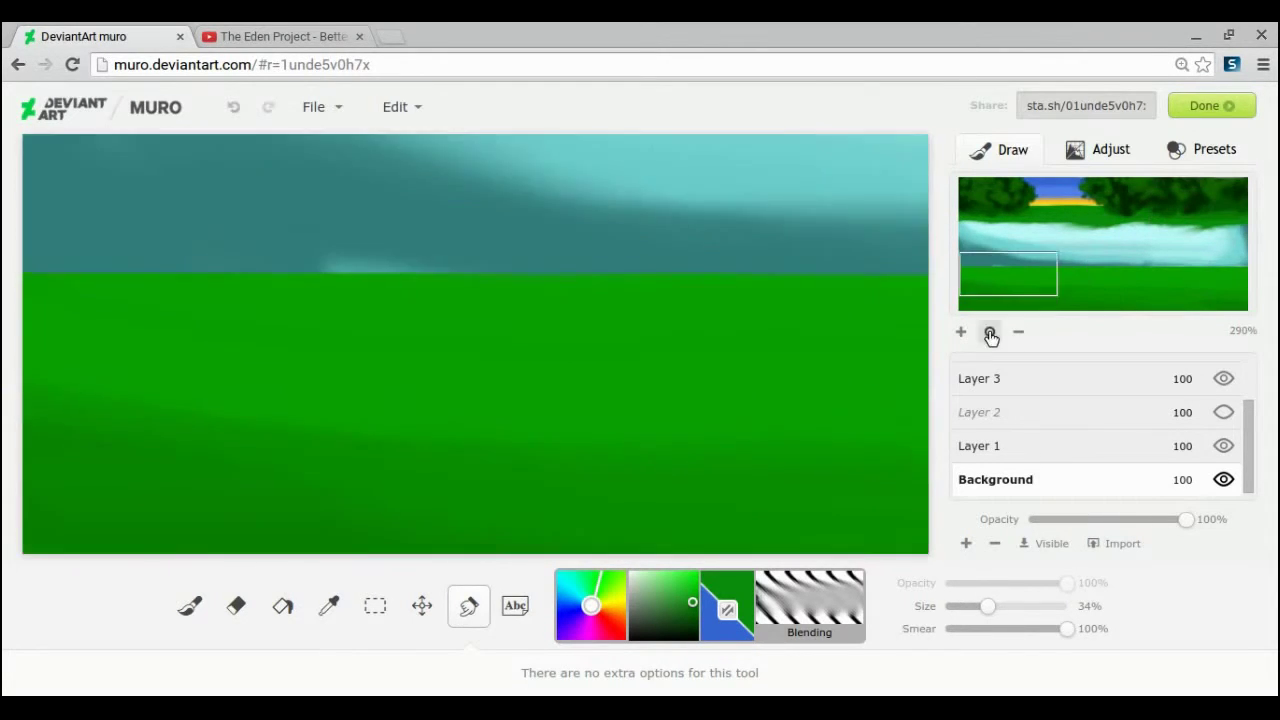
# Sample the foreground grass green and paint grass blades along the near bank's water edge, finishing with the blending tool.
pyautogui.click(989, 331)
pyautogui.click(332, 605)
pyautogui.click(191, 605)
pyautogui.moveTo(26, 410)
pyautogui.mouseDown()
pyautogui.moveTo(470, 392)
pyautogui.moveTo(608, 400)
pyautogui.mouseUp()
pyautogui.moveTo(1067, 628); pyautogui.dragTo(1038, 628)
pyautogui.moveTo(187, 408)
pyautogui.mouseDown()
pyautogui.moveTo(890, 406)
pyautogui.moveTo(290, 394)
pyautogui.mouseUp()
pyautogui.click(470, 606)
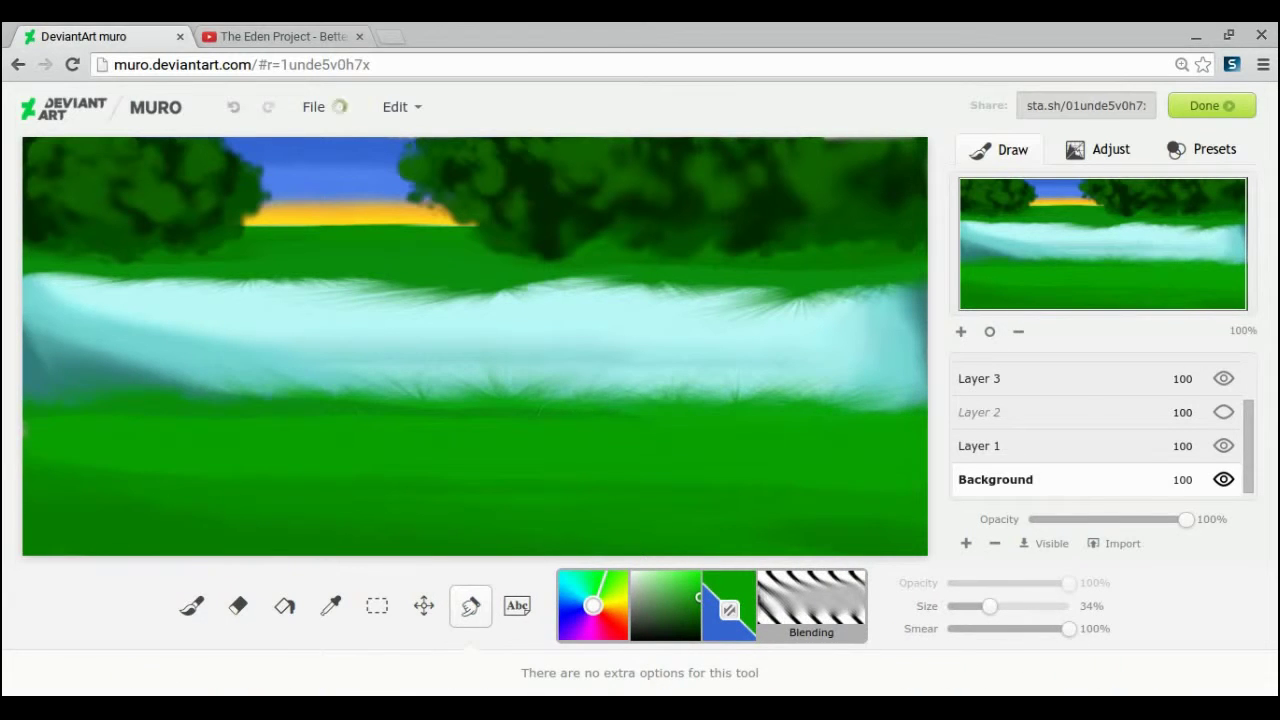
# Show the hidden Layer 2 and Layer 4 again.
pyautogui.click(1223, 412)
pyautogui.scroll(2, 1223, 409)
pyautogui.click(1223, 407)
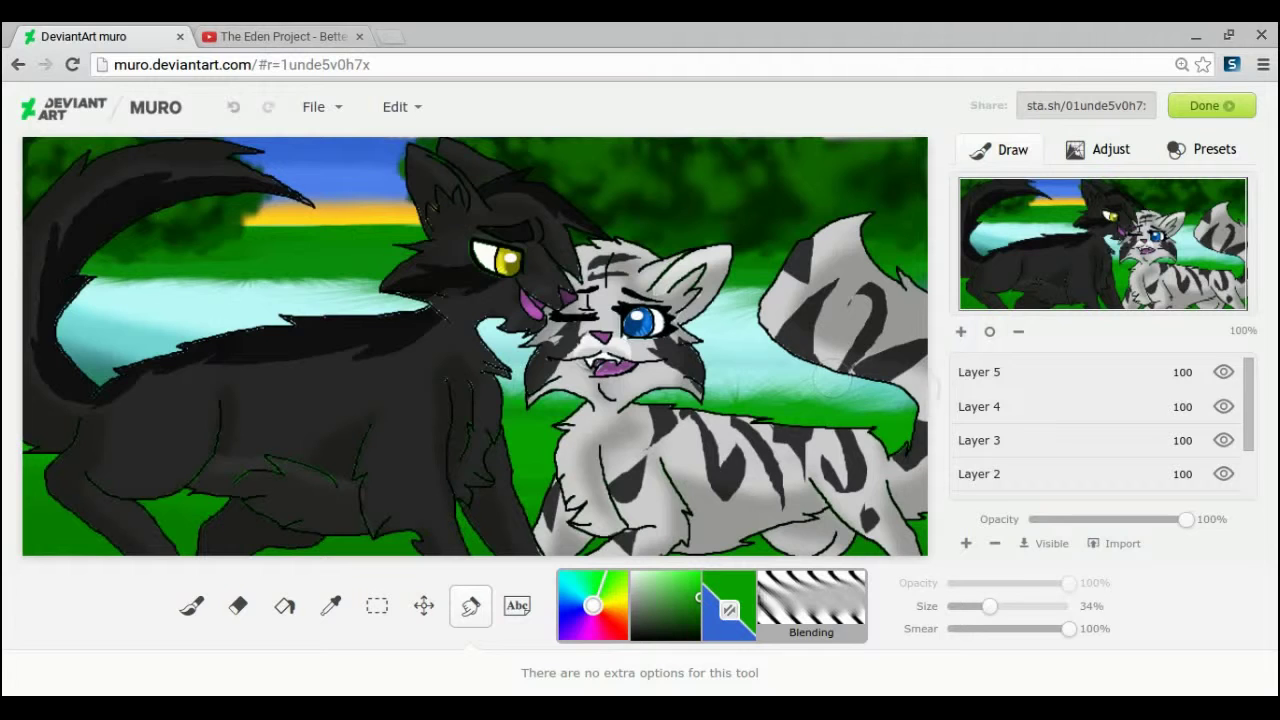
# Sample the silver cat's iris blue and paint a glow over her eye on Layer 3 at 44% opacity and 29% size.
pyautogui.click(331, 606)
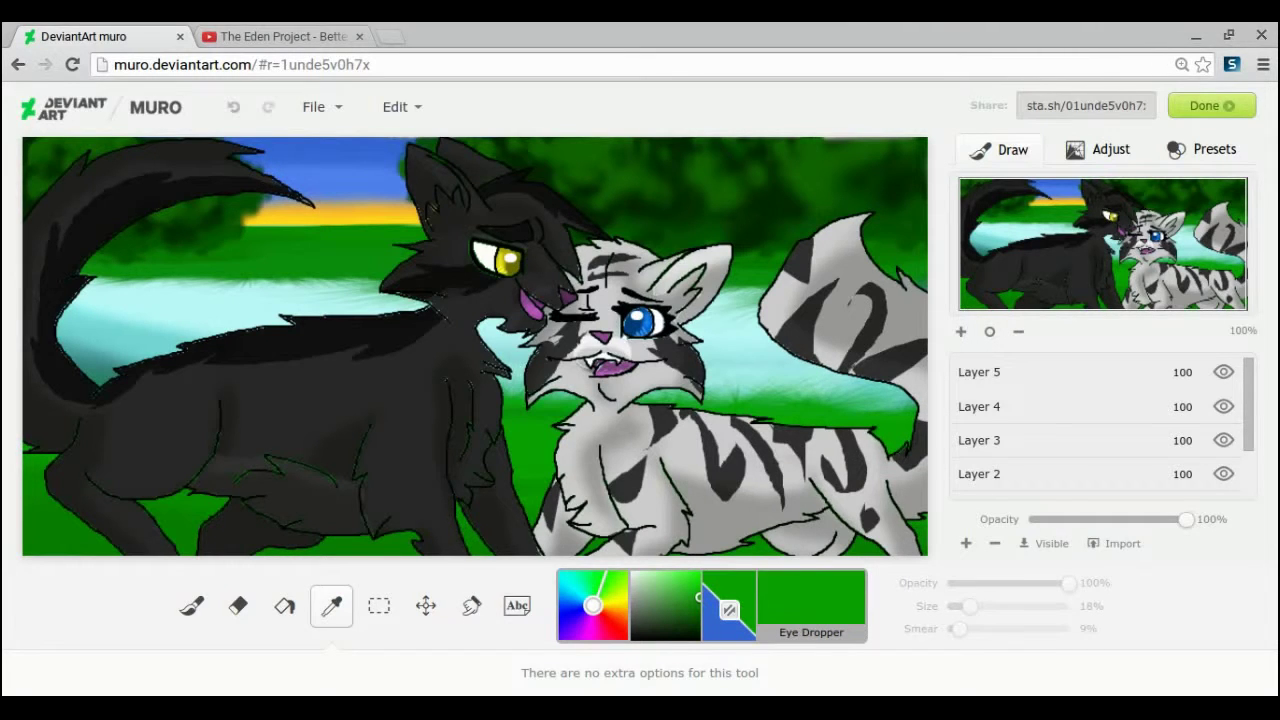
pyautogui.click(634, 326)
pyautogui.click(1021, 446)
pyautogui.click(191, 606)
pyautogui.click(70, 670)
pyautogui.moveTo(974, 583); pyautogui.dragTo(1000, 588)
pyautogui.moveTo(958, 606); pyautogui.dragTo(969, 607)
pyautogui.click(961, 332)
pyautogui.click(961, 332)
pyautogui.moveTo(1023, 207)
pyautogui.mouseDown()
pyautogui.moveTo(1091, 212)
pyautogui.moveTo(1109, 230)
pyautogui.mouseUp()
pyautogui.moveTo(970, 607); pyautogui.dragTo(983, 608)
pyautogui.moveTo(780, 368); pyautogui.dragTo(800, 400)
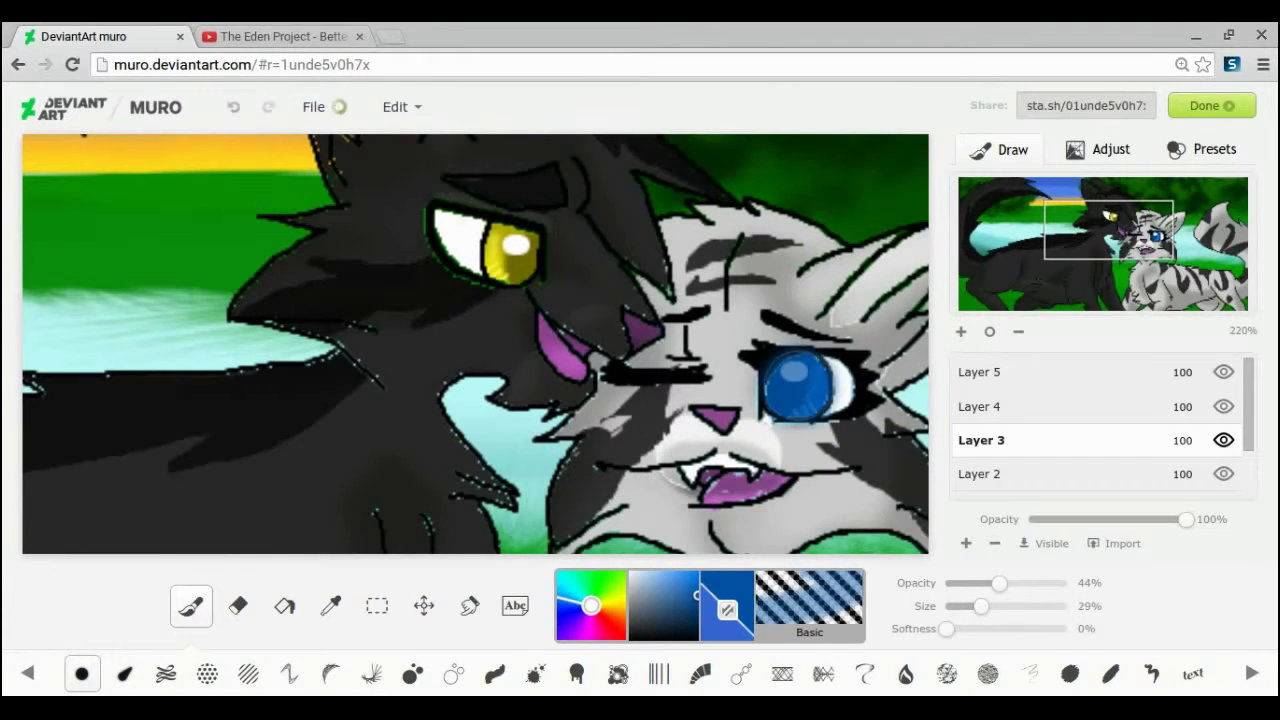
# Erase the excess blue over the iris and its highlight with a fully soft eraser at 18% size.
pyautogui.press('e')
pyautogui.moveTo(977, 607); pyautogui.dragTo(968, 607)
pyautogui.moveTo(962, 584); pyautogui.dragTo(977, 584)
pyautogui.moveTo(789, 372); pyautogui.dragTo(800, 371)
pyautogui.moveTo(977, 584); pyautogui.dragTo(1011, 585)
pyautogui.moveTo(789, 371); pyautogui.dragTo(800, 371)
pyautogui.moveTo(1011, 584); pyautogui.dragTo(960, 584)
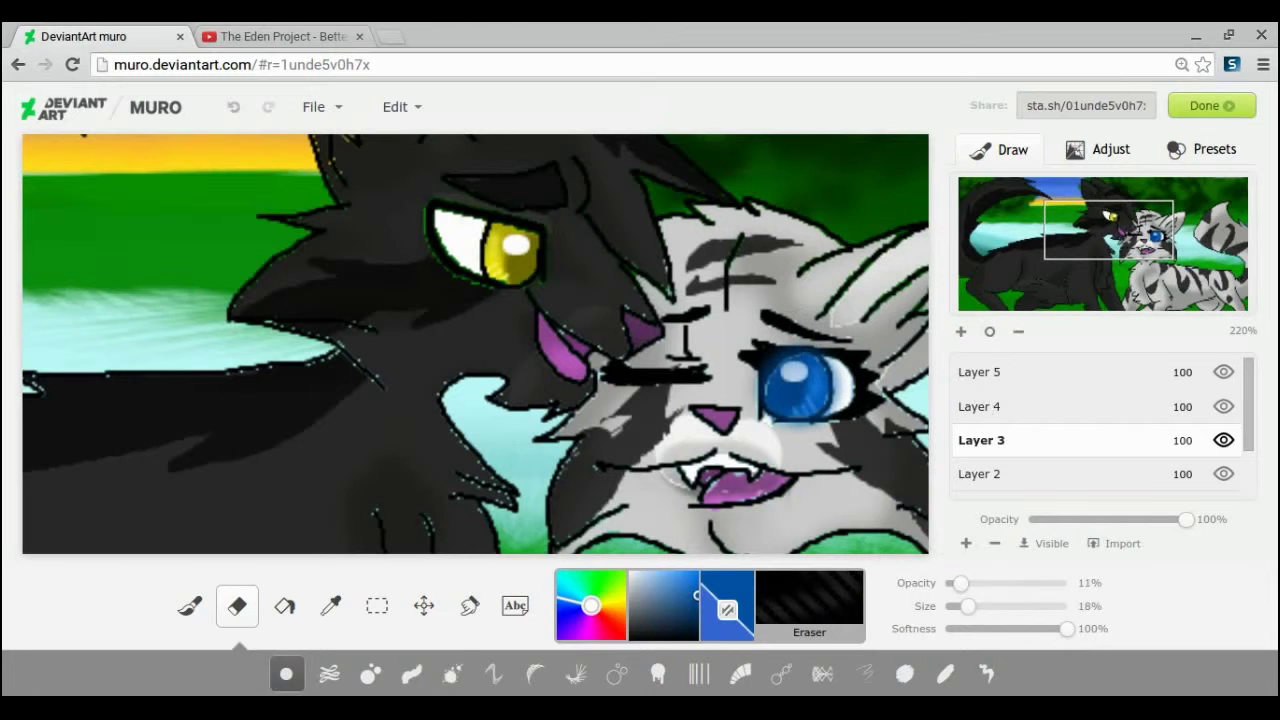
# Sample the black cat's iris yellow and paint a glow over his eye at 44% opacity and 29% size.
pyautogui.click(330, 606)
pyautogui.click(525, 266)
pyautogui.click(496, 268)
pyautogui.click(190, 606)
pyautogui.moveTo(512, 250); pyautogui.dragTo(519, 248)
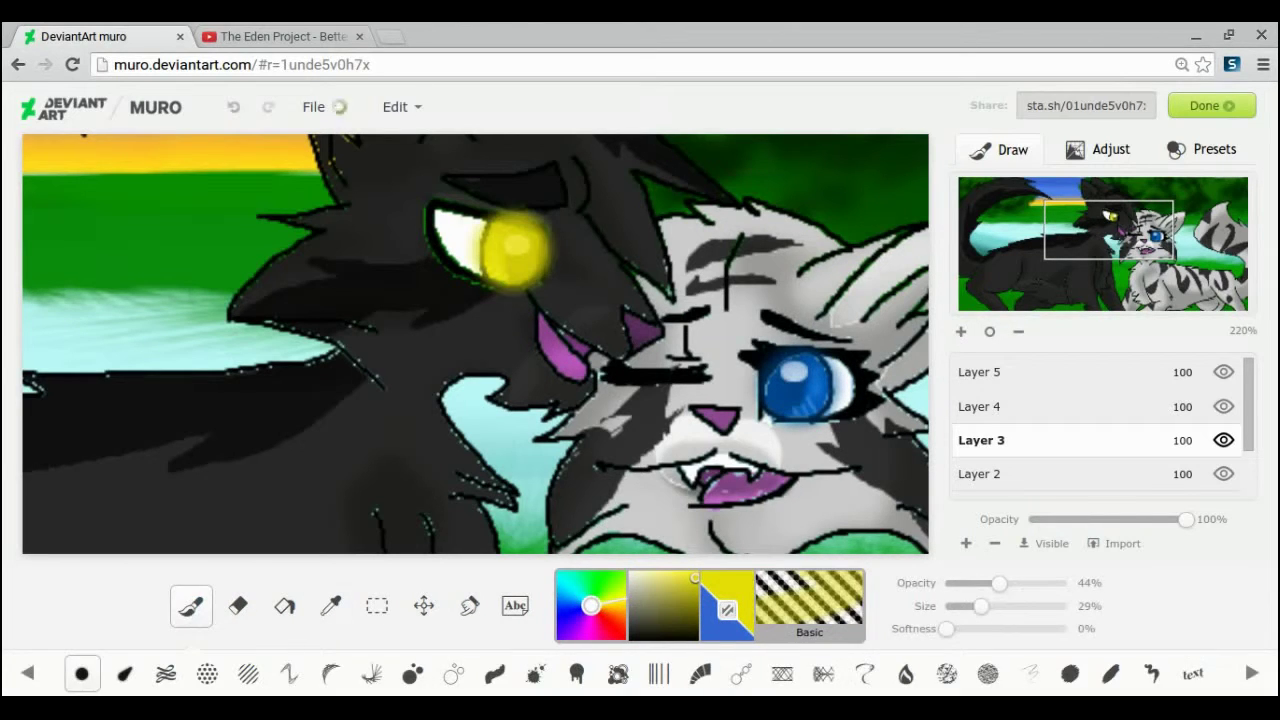
# Lighten the yellow glow over the iris and highlight with the soft eraser, reducing its opacity to 11%.
pyautogui.click(238, 606)
pyautogui.moveTo(959, 584); pyautogui.dragTo(971, 585)
pyautogui.moveTo(514, 234); pyautogui.dragTo(528, 266)
pyautogui.moveTo(971, 584); pyautogui.dragTo(959, 584)
pyautogui.moveTo(500, 240)
pyautogui.mouseDown()
pyautogui.moveTo(528, 230)
pyautogui.moveTo(537, 260)
pyautogui.mouseUp()
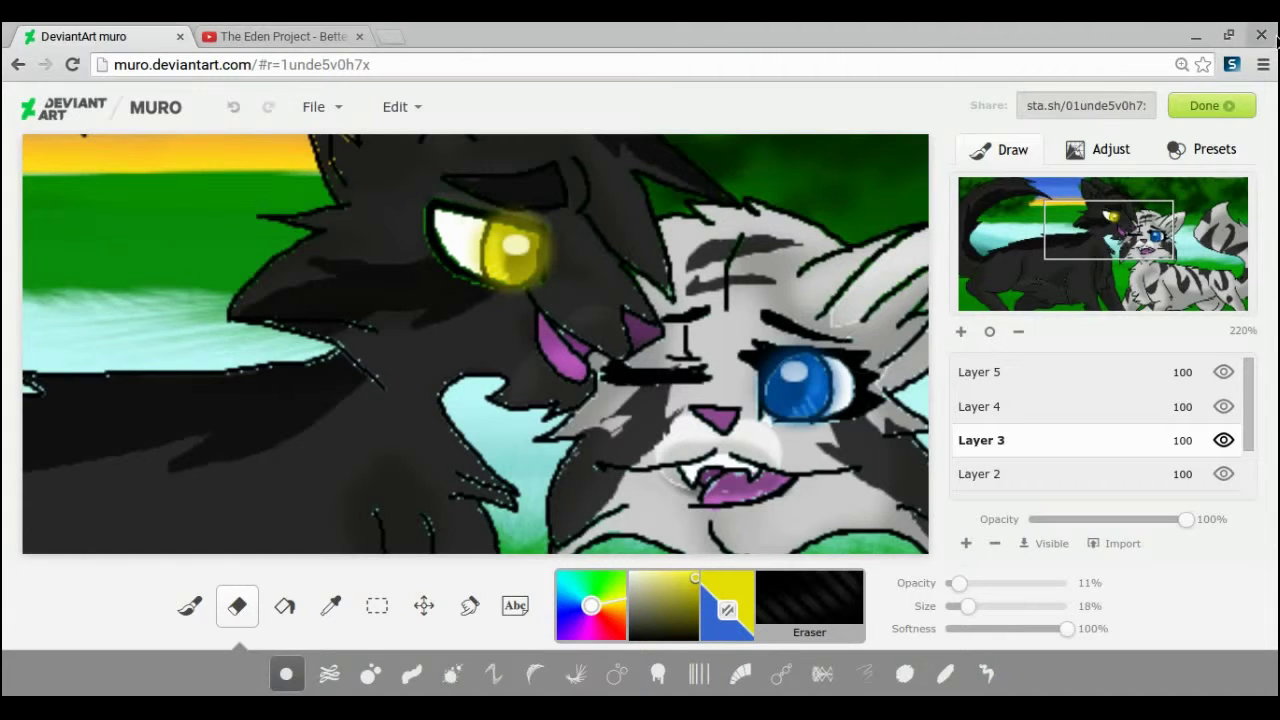
# Draw thin pink blush lines above the silver cat's nose on Layer 5 at 44% opacity, 0% size and 16% softness.
pyautogui.click(989, 331)
pyautogui.click(1000, 372)
pyautogui.scroll(-2, 1183, 443)
pyautogui.scroll(2, 1131, 380)
pyautogui.press('b')
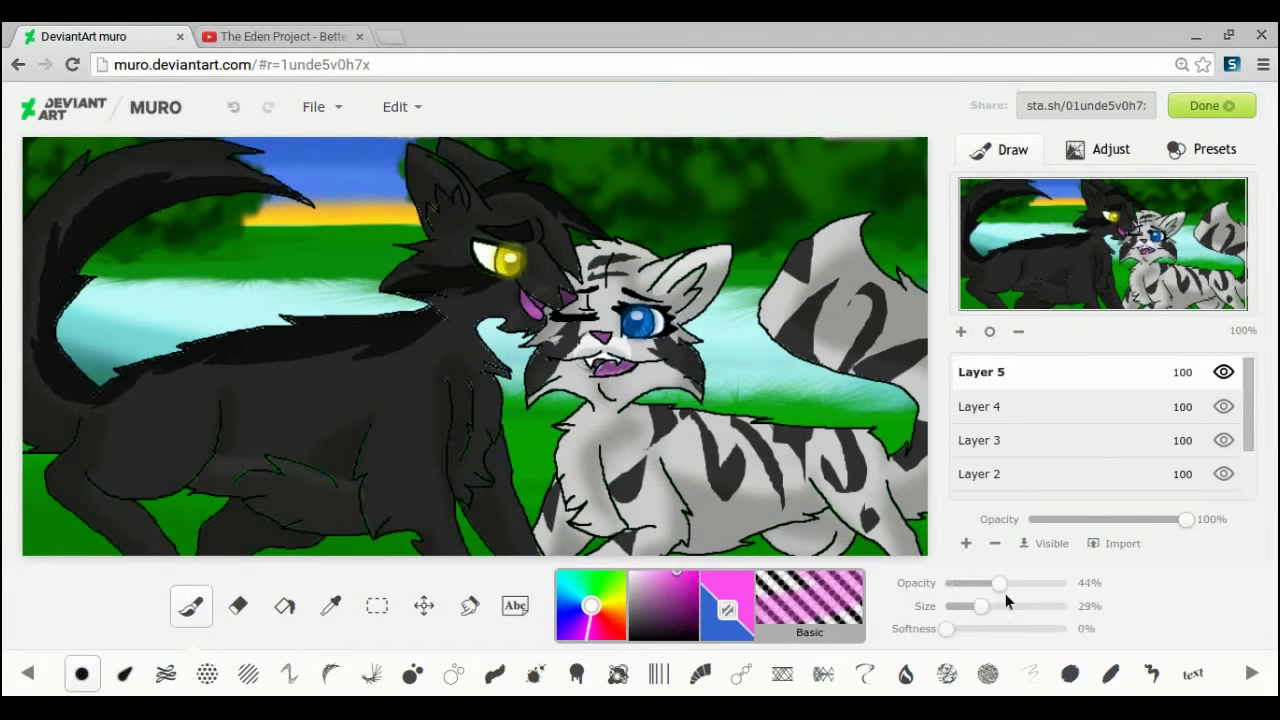
pyautogui.click(962, 331)
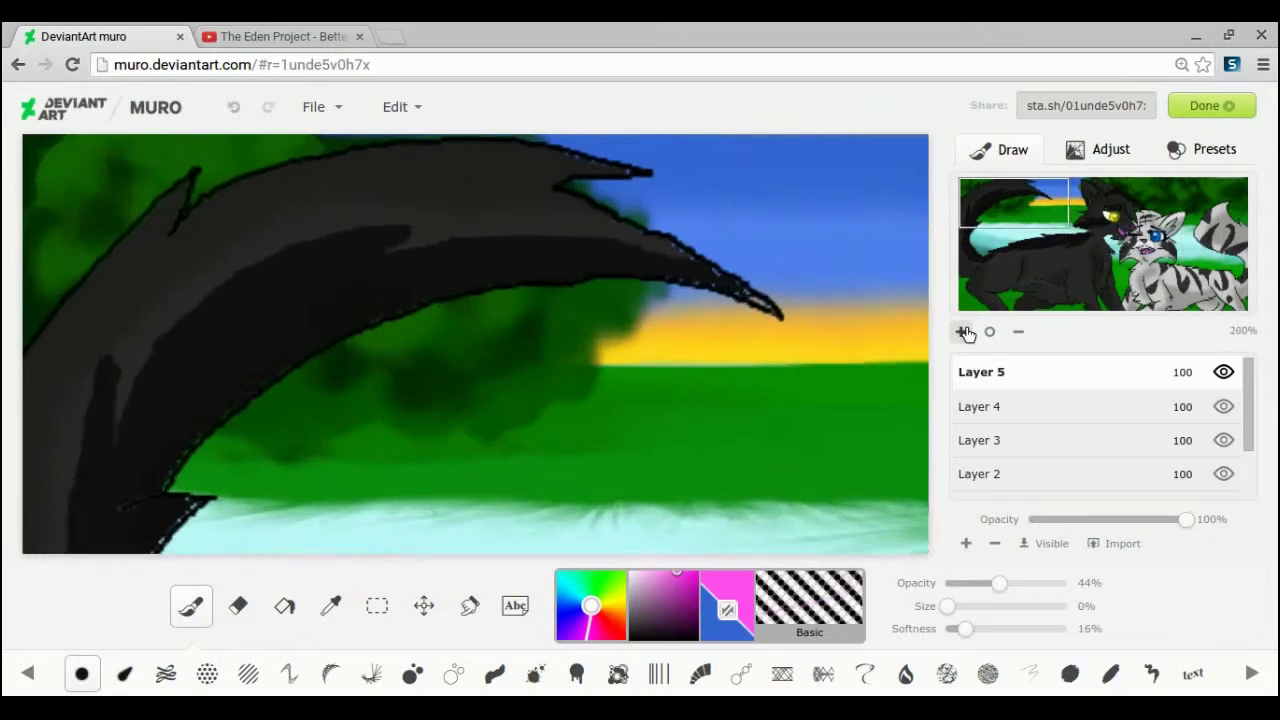
pyautogui.moveTo(1118, 215); pyautogui.dragTo(1122, 240)
pyautogui.moveTo(665, 316); pyautogui.dragTo(656, 329)
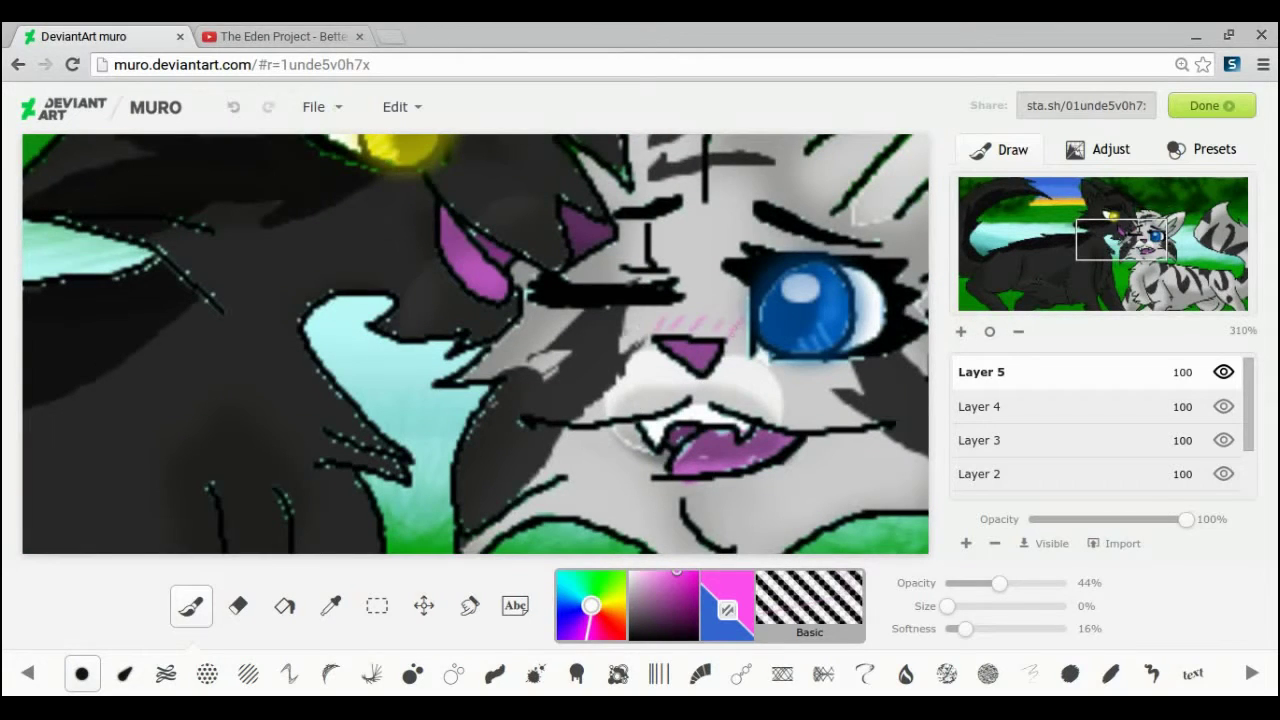
# Try painting a pink blush over the lines at 43% opacity and 6% size, and undo it.
pyautogui.click(999, 583)
pyautogui.moveTo(947, 606); pyautogui.dragTo(953, 606)
pyautogui.moveTo(624, 350); pyautogui.dragTo(735, 320)
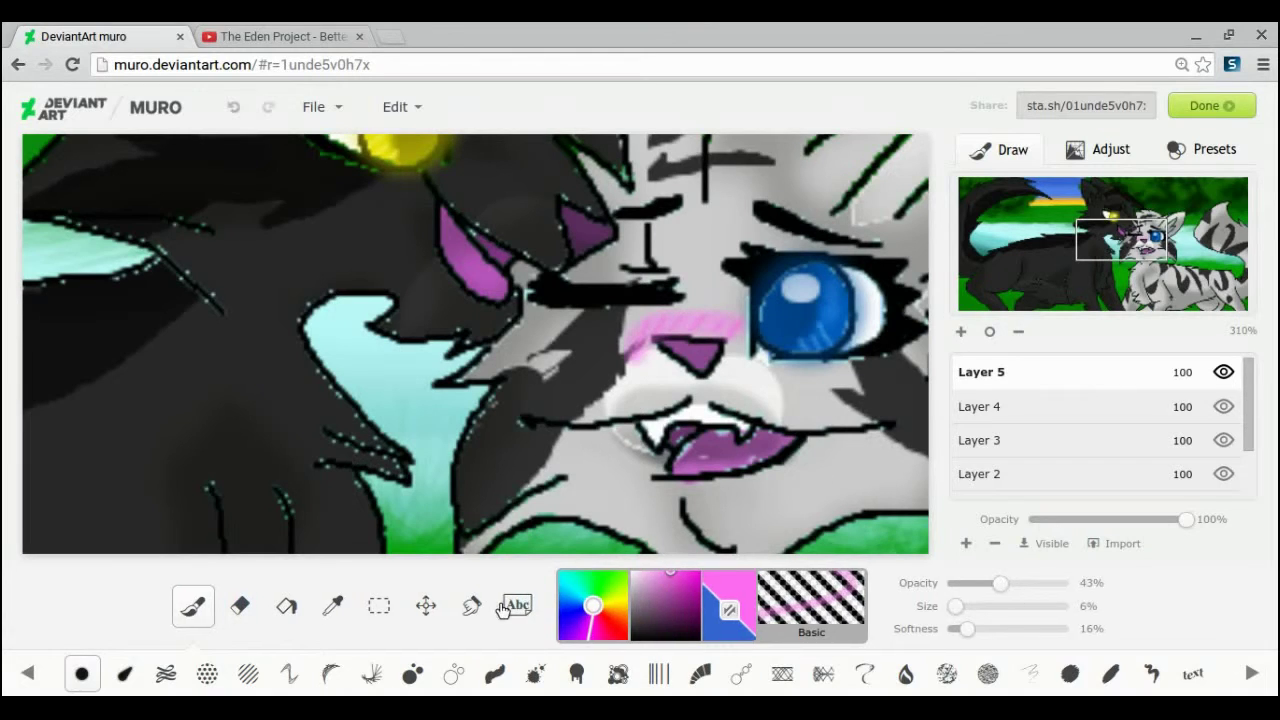
pyautogui.click(331, 606)
pyautogui.click(234, 110)
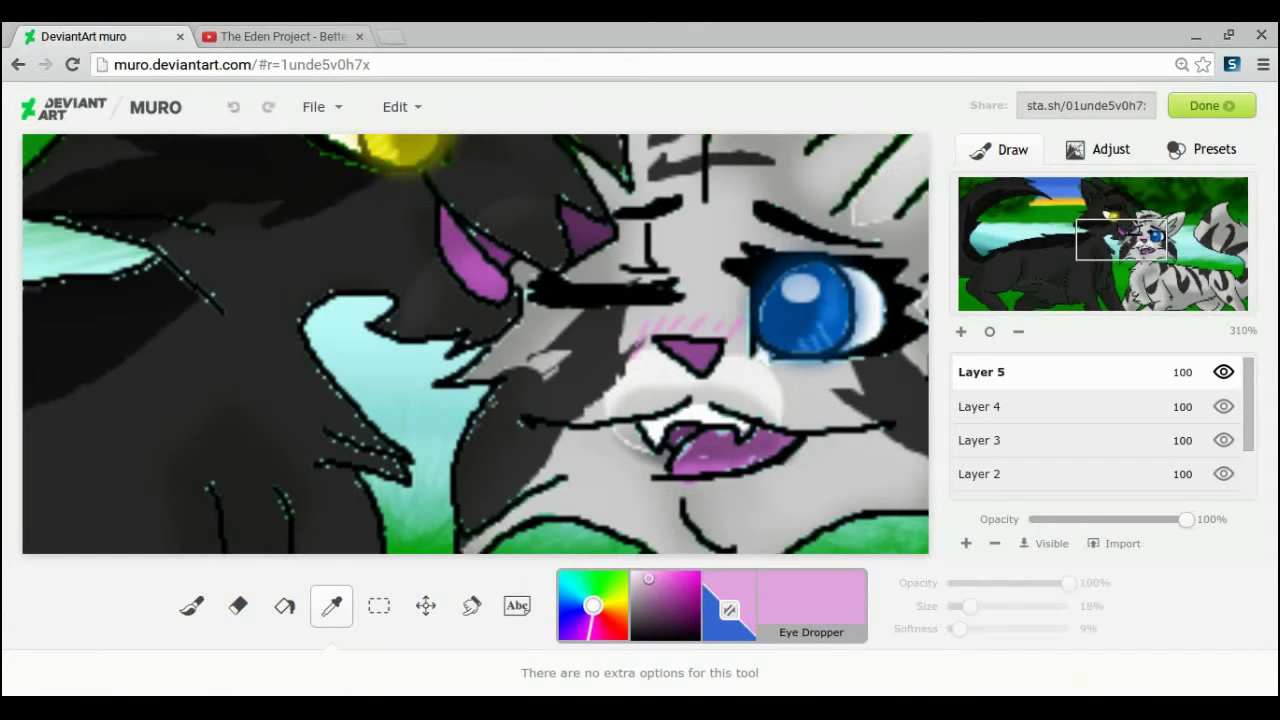
pyautogui.click(270, 109)
pyautogui.click(234, 108)
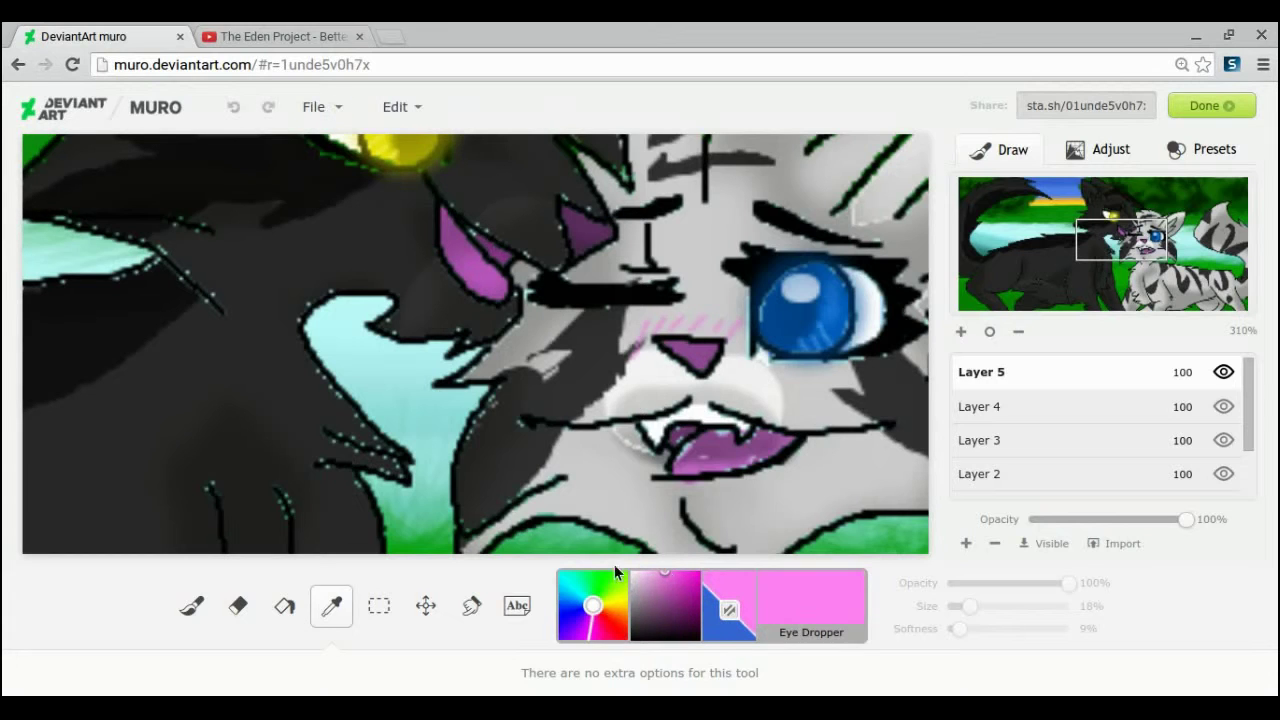
# Erase the pink blush lines above the silver cat's nose at 100% opacity and 0% softness.
pyautogui.press('e')
pyautogui.click(944, 629)
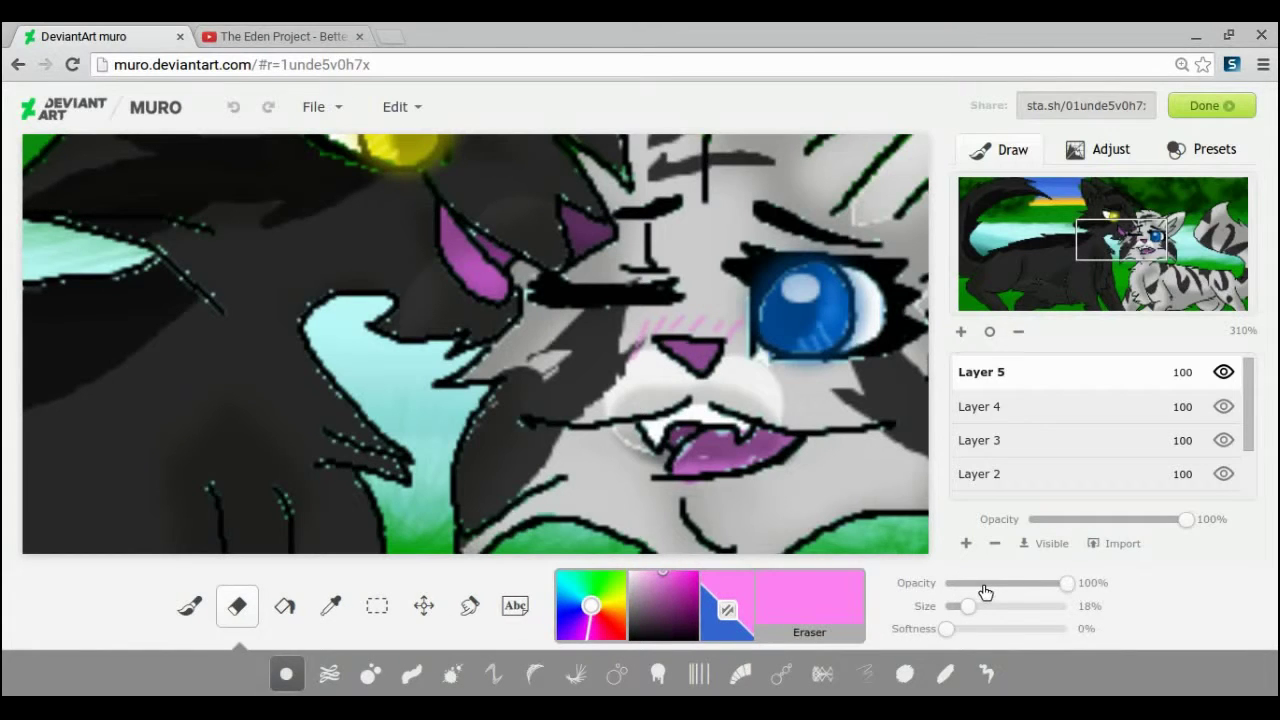
pyautogui.moveTo(662, 332); pyautogui.dragTo(704, 313)
pyautogui.press('b')
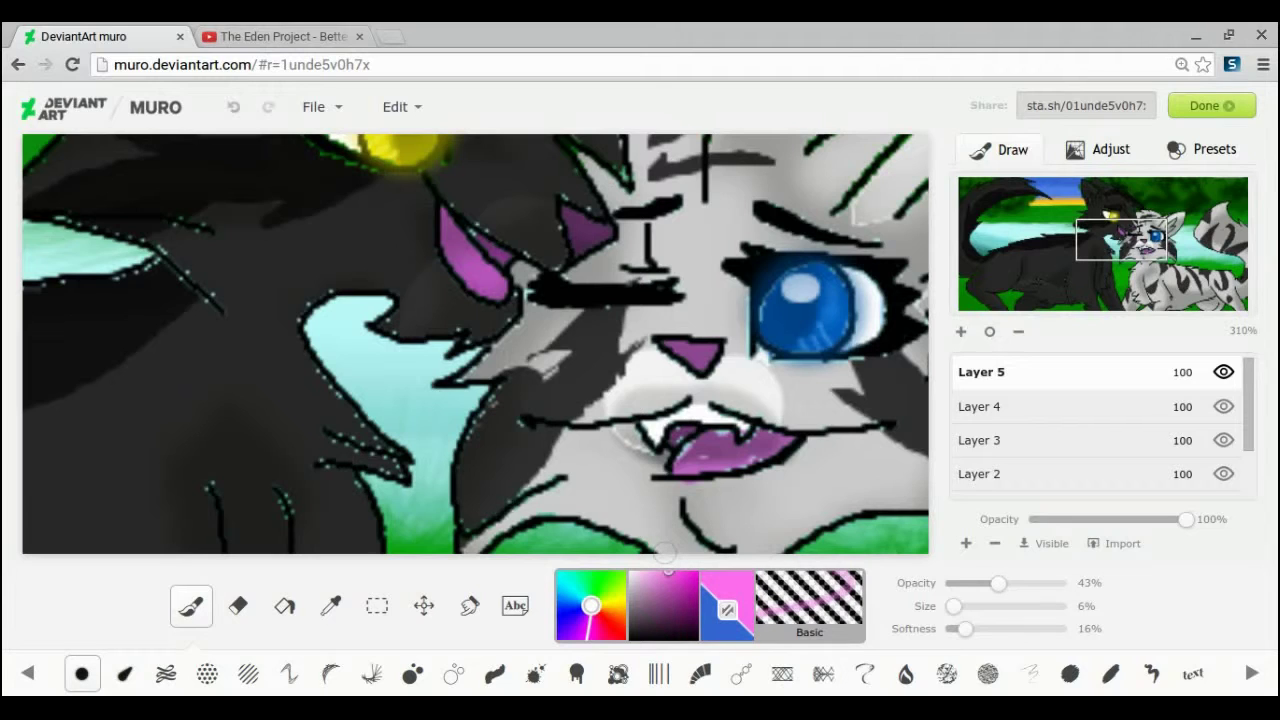
# Redraw the blush lines above the silver cat's nose at 0% size and paint lighter pink blush around them at 6% size.
pyautogui.moveTo(953, 606); pyautogui.dragTo(945, 606)
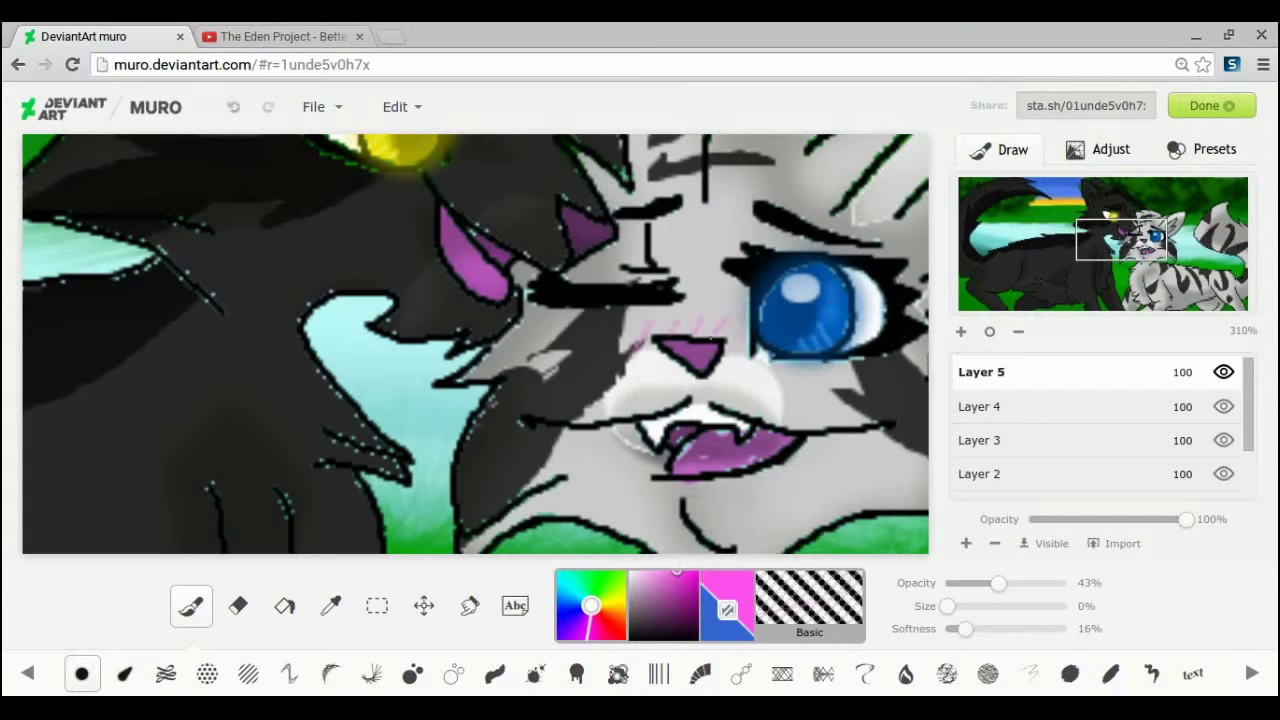
pyautogui.click(234, 107)
pyautogui.click(664, 572)
pyautogui.moveTo(947, 606); pyautogui.dragTo(960, 607)
pyautogui.moveTo(624, 338); pyautogui.dragTo(708, 318)
pyautogui.click(234, 107)
pyautogui.moveTo(960, 606); pyautogui.dragTo(954, 606)
pyautogui.moveTo(720, 316); pyautogui.dragTo(740, 370)
# Set the two colour swatches to a deeper pink and a lighter pink.
pyautogui.click(681, 571)
pyautogui.click(727, 610)
pyautogui.click(587, 639)
pyautogui.click(667, 573)
pyautogui.click(727, 610)
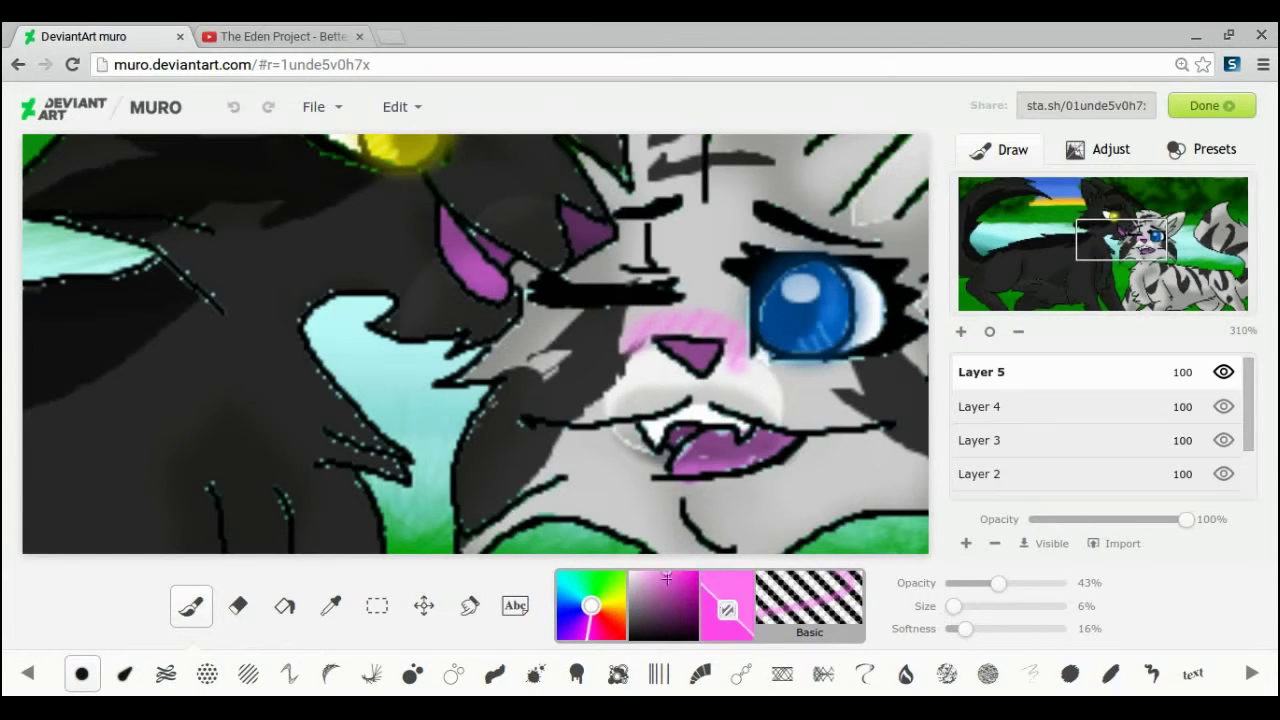
# Draw deeper pink blush lines on the black cat's muzzle at 0% size, undoing and redrawing unwanted strokes.
pyautogui.click(679, 572)
pyautogui.moveTo(954, 606); pyautogui.dragTo(947, 607)
pyautogui.moveTo(1110, 223); pyautogui.dragTo(1105, 217)
pyautogui.moveTo(663, 367); pyautogui.dragTo(697, 409)
pyautogui.click(236, 106)
pyautogui.click(236, 106)
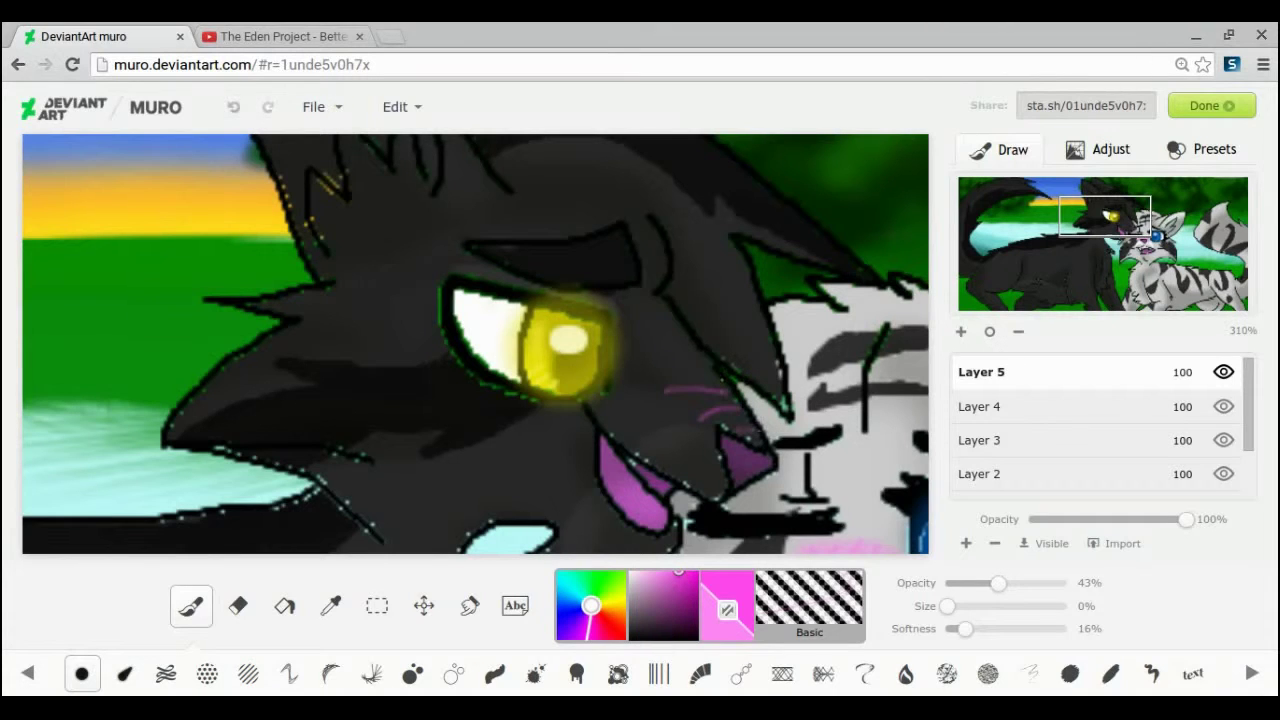
pyautogui.click(231, 104)
pyautogui.moveTo(711, 401)
pyautogui.mouseDown()
pyautogui.moveTo(737, 396)
pyautogui.moveTo(715, 395)
pyautogui.moveTo(748, 433)
pyautogui.mouseUp()
# Paint lighter pink blush over the lines on the black cat's muzzle at 6% size, undoing and repainting failed strokes.
pyautogui.click(728, 610)
pyautogui.click(957, 606)
pyautogui.click(955, 607)
pyautogui.click(956, 607)
pyautogui.click(233, 107)
pyautogui.click(233, 107)
pyautogui.moveTo(664, 378); pyautogui.dragTo(748, 433)
pyautogui.click(990, 331)
# Touch up the black cat's ear outline in black on Layer 2 at 100% opacity, 1% size and 0% softness.
pyautogui.scroll(-3, 1020, 424)
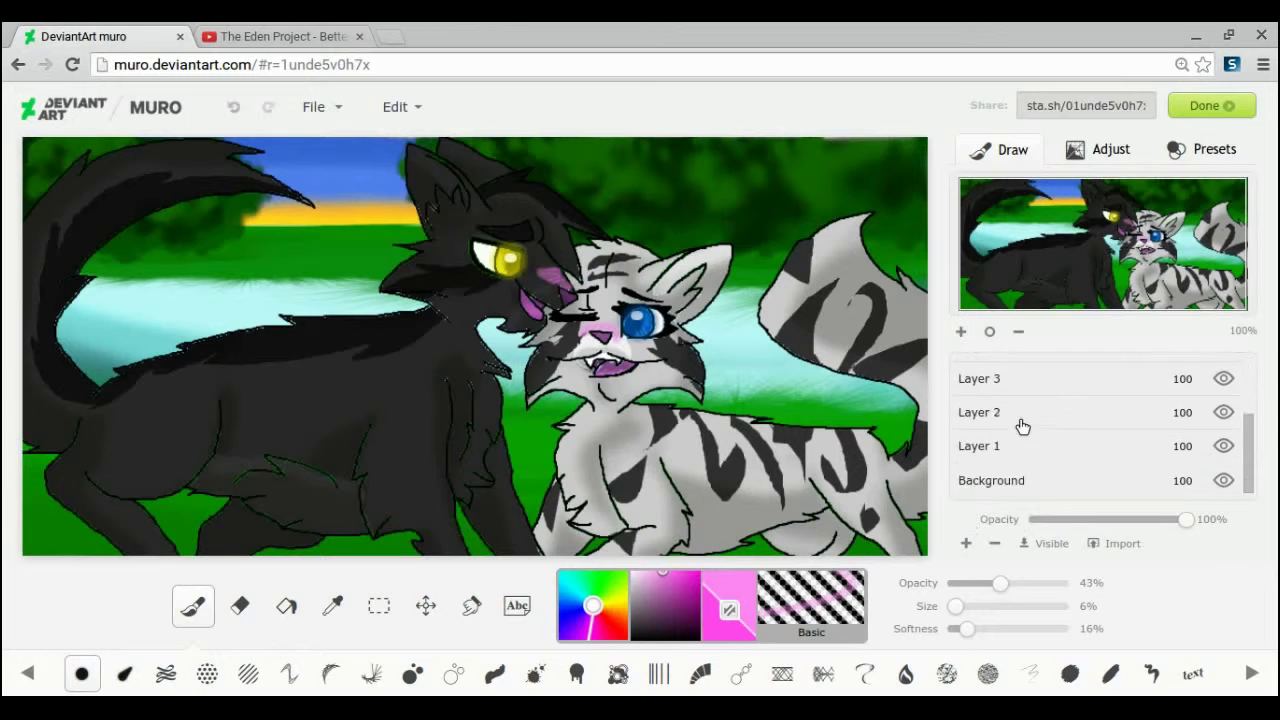
pyautogui.click(1021, 420)
pyautogui.click(698, 637)
pyautogui.moveTo(1000, 583); pyautogui.dragTo(1076, 586)
pyautogui.moveTo(966, 631); pyautogui.dragTo(944, 629)
pyautogui.click(951, 608)
pyautogui.click(950, 608)
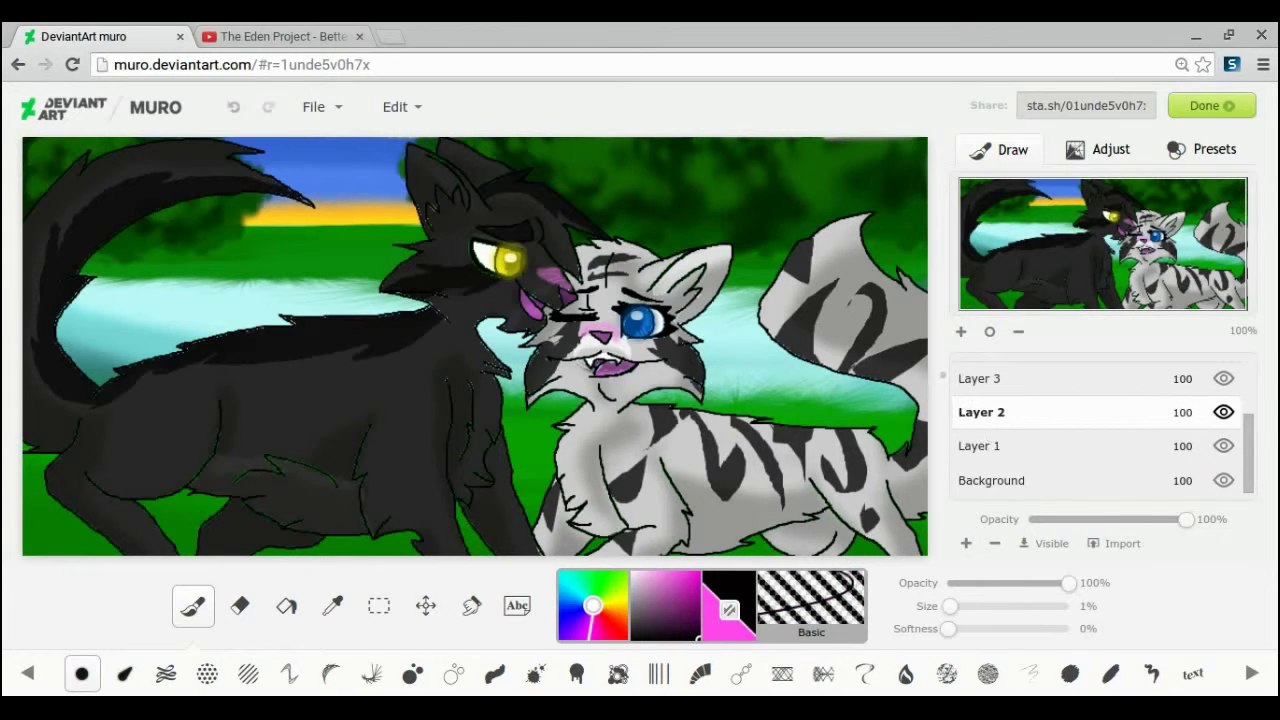
pyautogui.click(961, 333)
pyautogui.moveTo(1020, 240)
pyautogui.mouseDown()
pyautogui.moveTo(1074, 156)
pyautogui.moveTo(1099, 181)
pyautogui.mouseUp()
# Clean up the outline around the black cat's ears with the eraser at 4% and 1% size.
pyautogui.click(239, 605)
pyautogui.moveTo(969, 606); pyautogui.dragTo(953, 607)
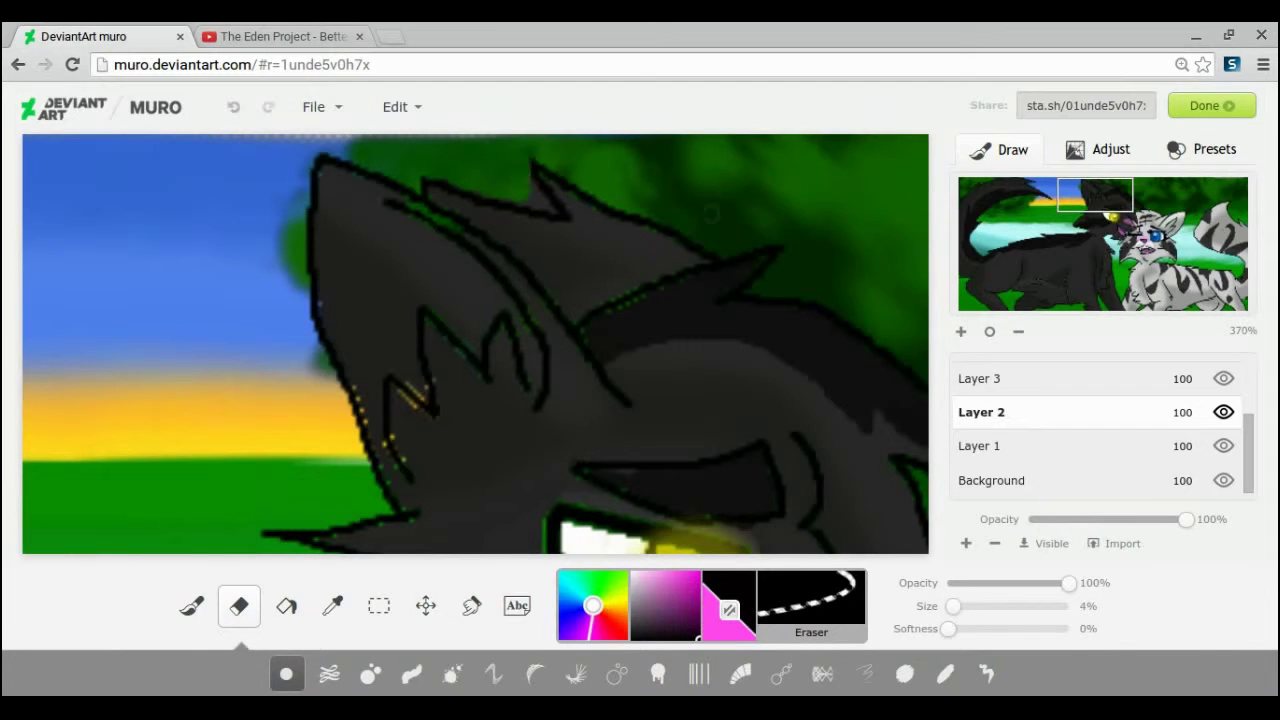
pyautogui.moveTo(953, 607); pyautogui.dragTo(949, 607)
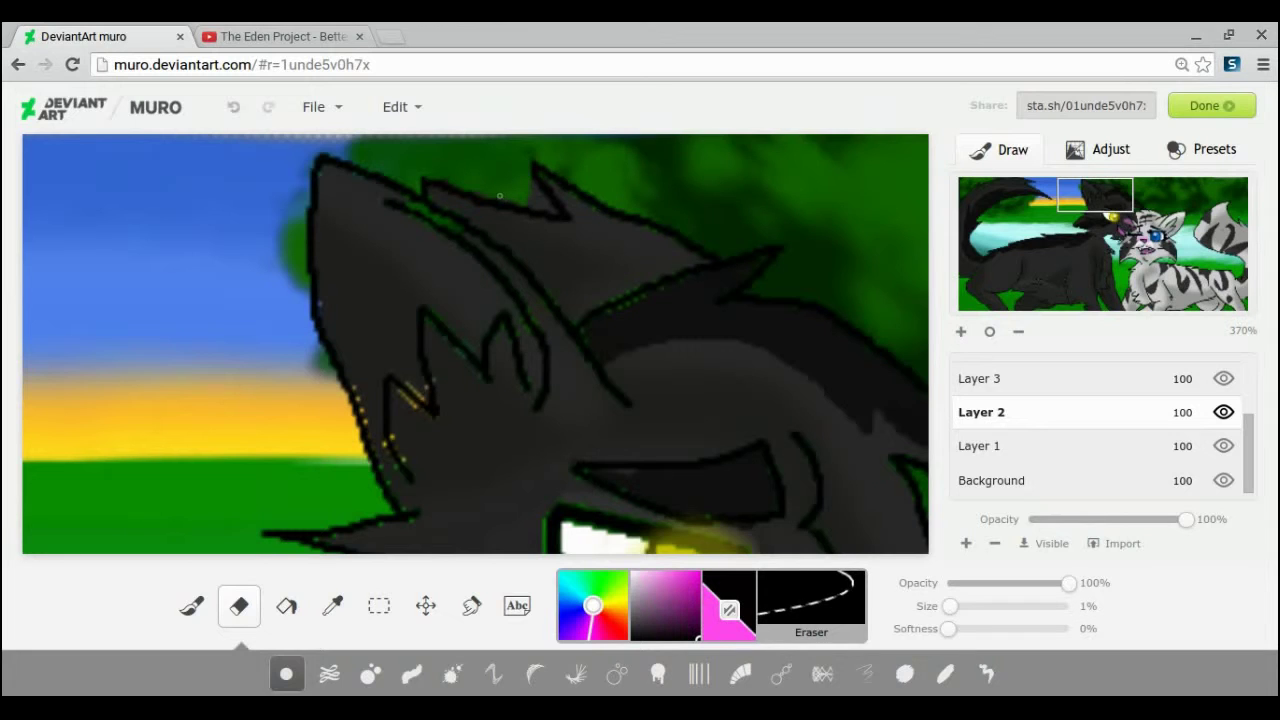
pyautogui.press('b')
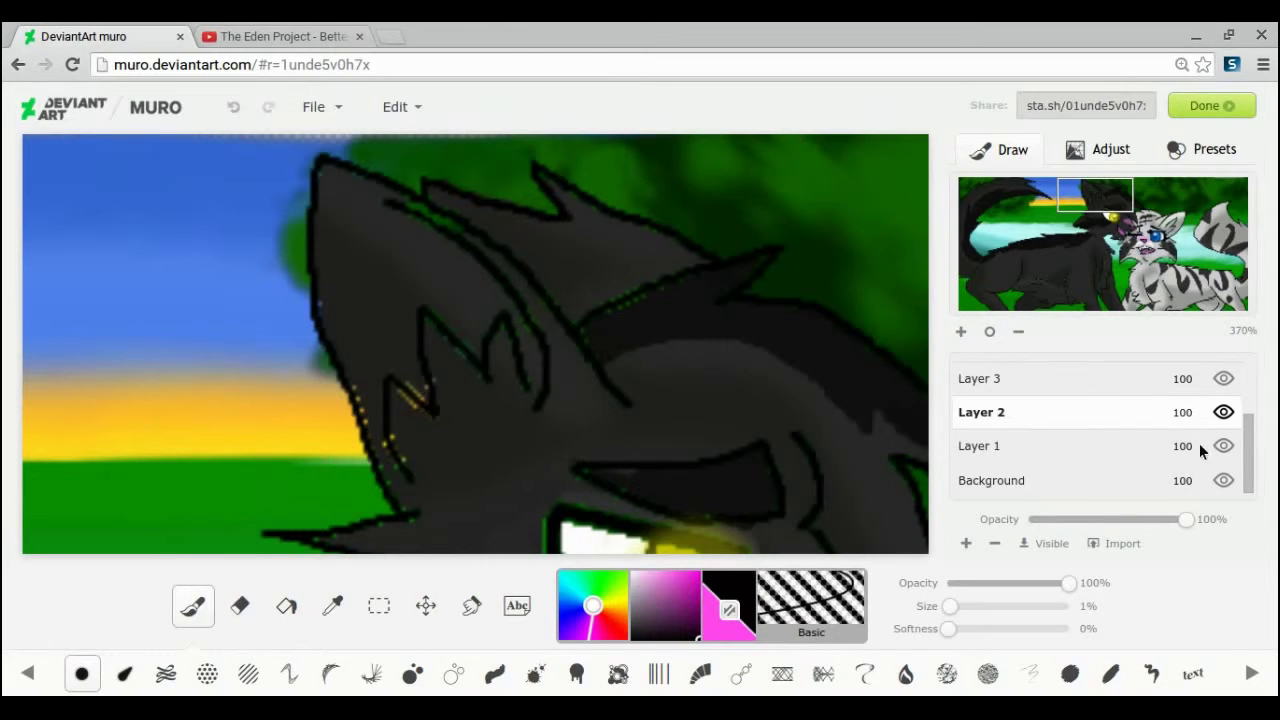
# Set the eraser to 8% size on Layer 4 and hide that layer.
pyautogui.scroll(3, 1200, 452)
pyautogui.press('e')
pyautogui.click(1072, 437)
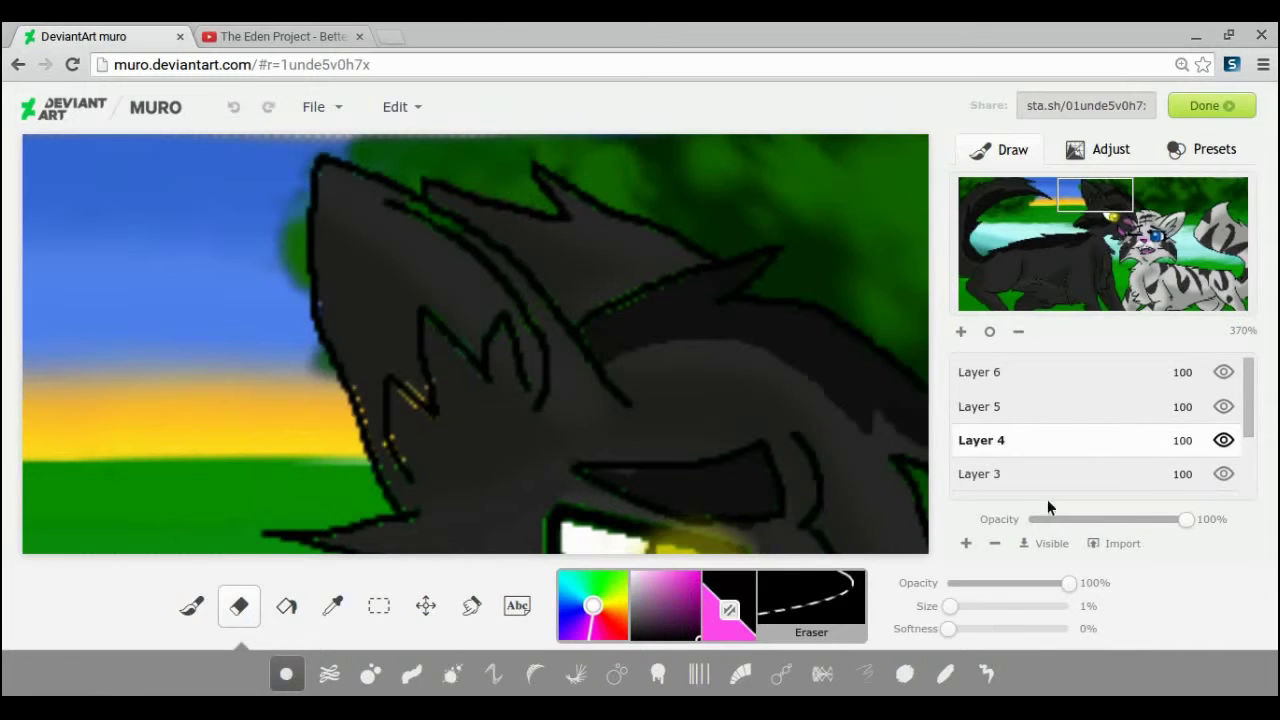
pyautogui.click(967, 607)
pyautogui.press('[')
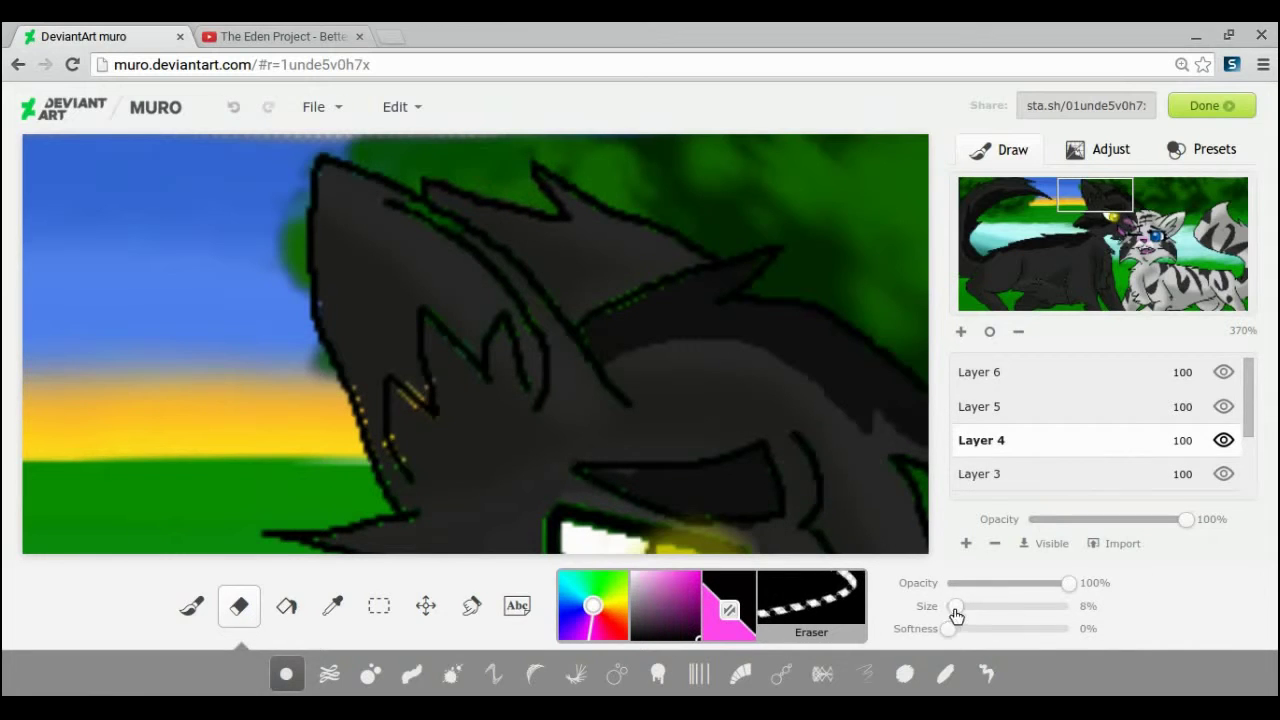
pyautogui.click(1223, 440)
# Sample the dark grey fur, fill the gap beside the ear and redraw its outline in black on Layer 2.
pyautogui.click(333, 606)
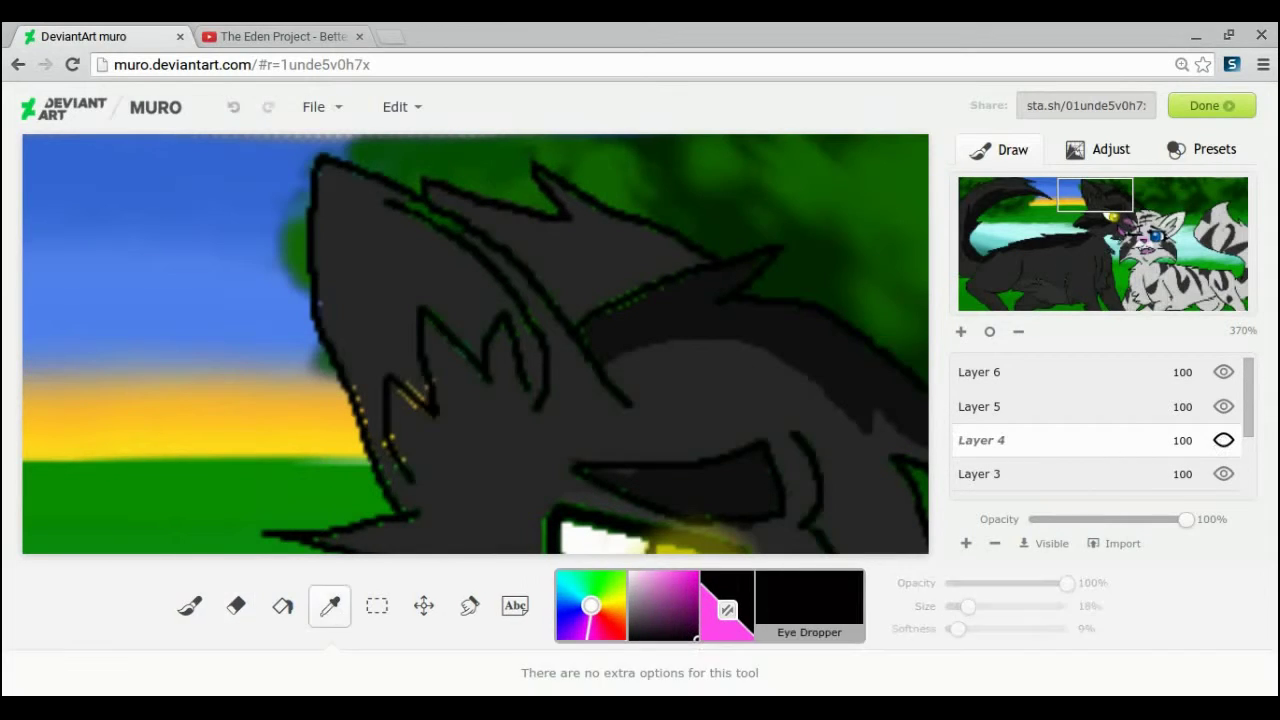
pyautogui.click(470, 470)
pyautogui.click(191, 606)
pyautogui.scroll(-3, 1010, 430)
pyautogui.click(1002, 411)
pyautogui.click(1006, 382)
pyautogui.click(1014, 415)
pyautogui.click(697, 637)
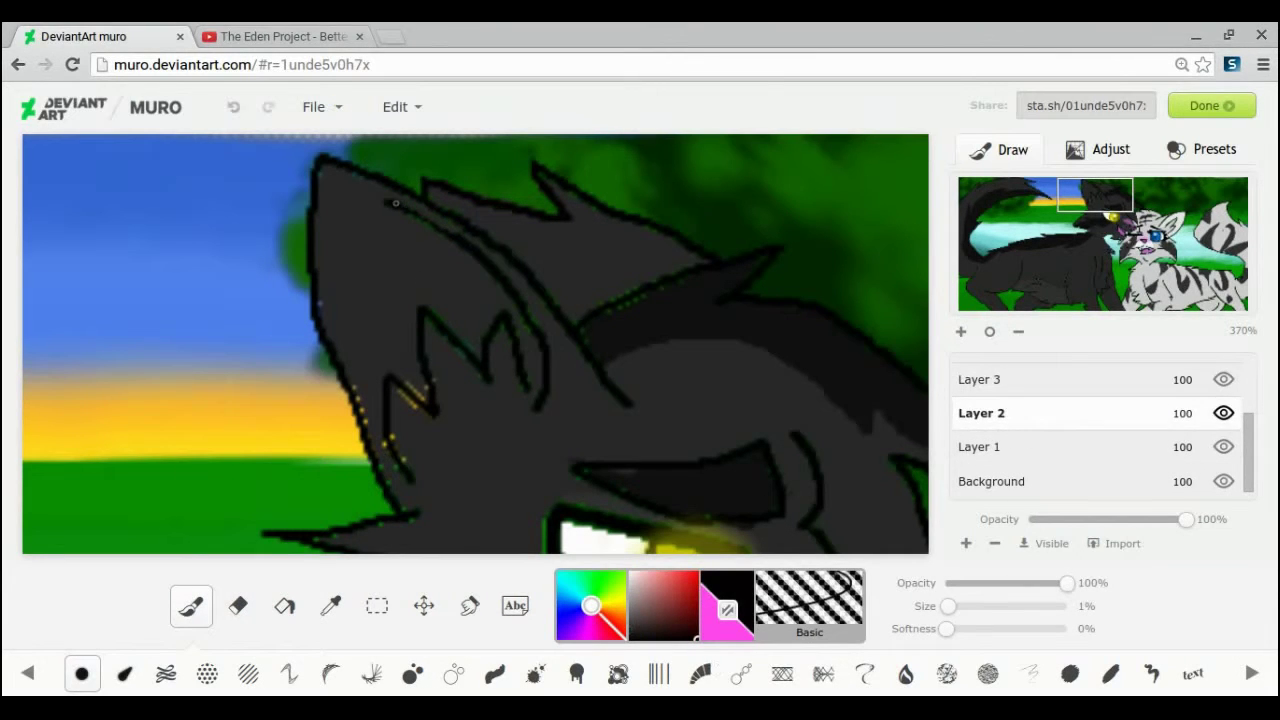
pyautogui.click(241, 103)
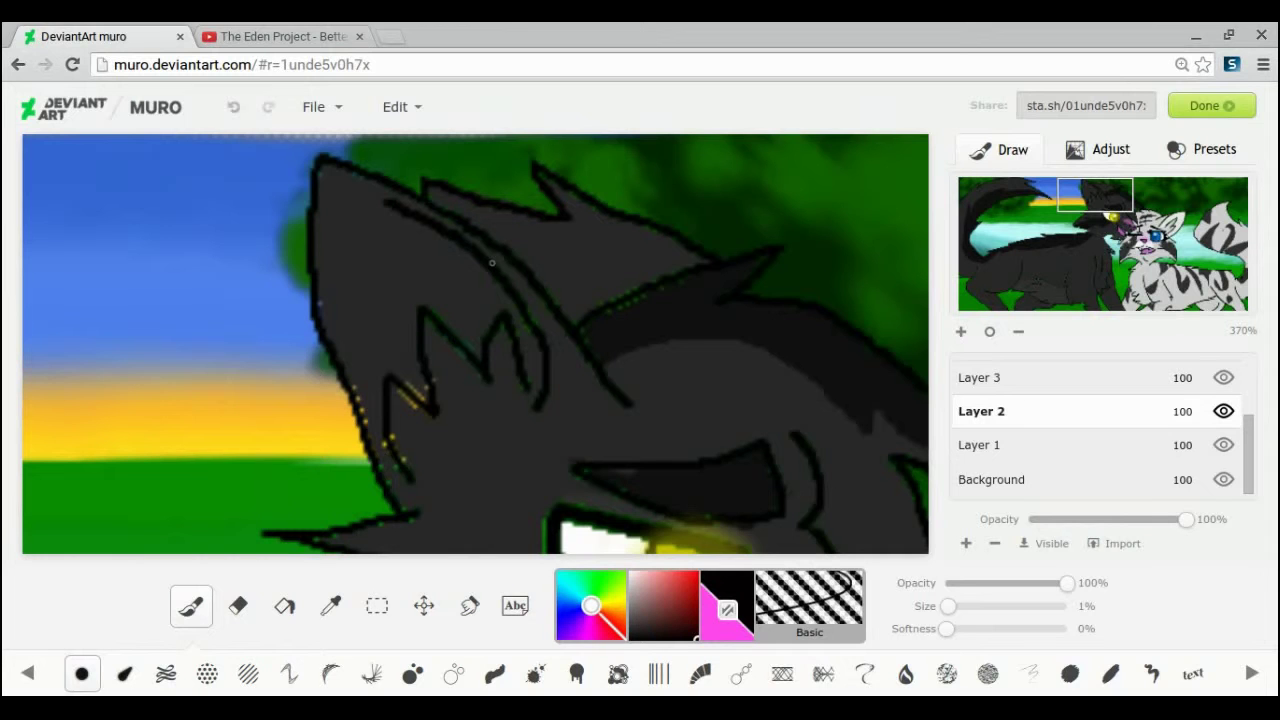
# Select the black cat's head and ear fur, sample its dark grey and paint over the ear gaps at 6% size and 0% softness.
pyautogui.click(1114, 211)
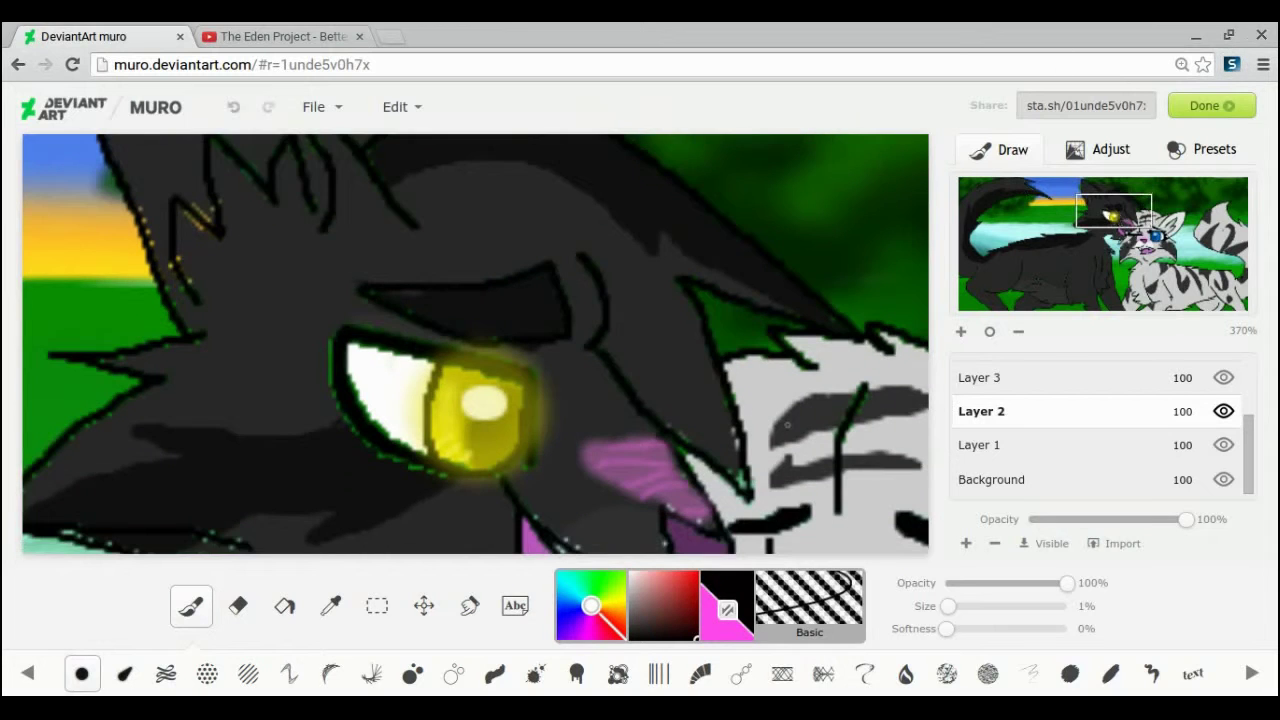
pyautogui.click(377, 606)
pyautogui.click(437, 349)
pyautogui.click(1104, 200)
pyautogui.click(1112, 231)
pyautogui.click(331, 606)
pyautogui.click(345, 430)
pyautogui.moveTo(1112, 231); pyautogui.dragTo(1097, 194)
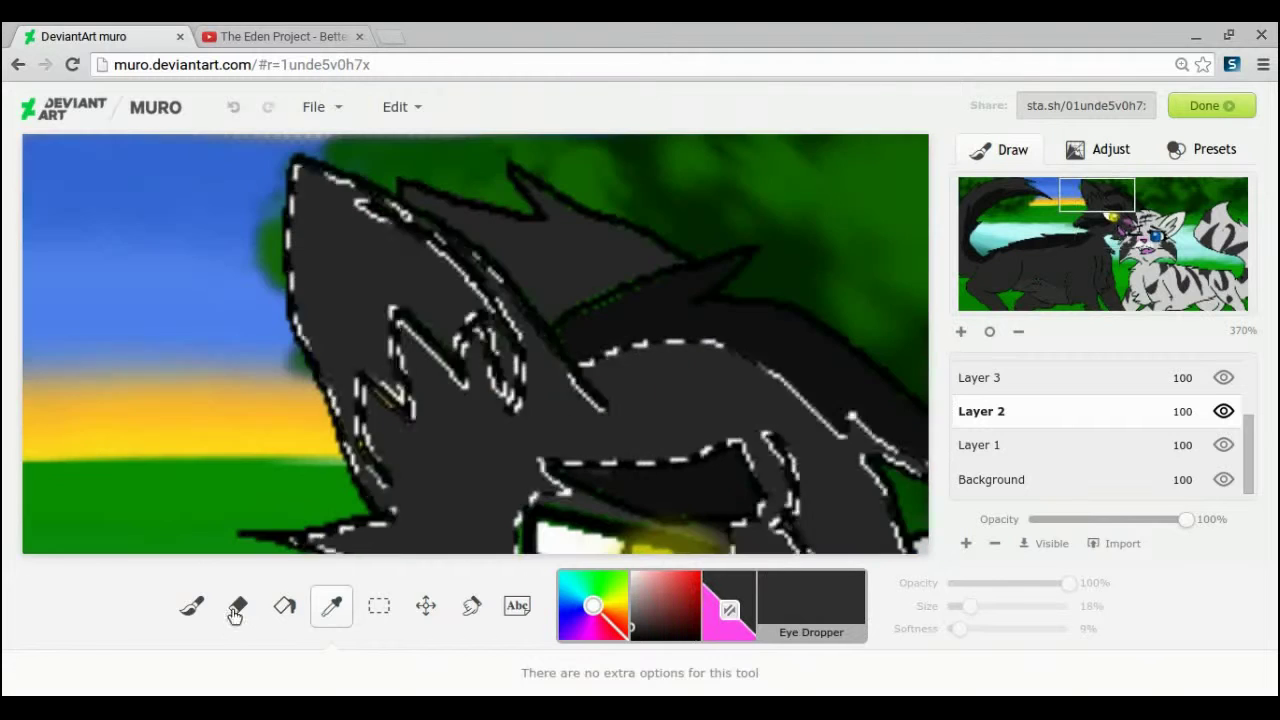
pyautogui.click(191, 606)
pyautogui.moveTo(334, 234)
pyautogui.mouseDown()
pyautogui.moveTo(400, 451)
pyautogui.moveTo(360, 255)
pyautogui.mouseUp()
pyautogui.moveTo(972, 606); pyautogui.dragTo(953, 606)
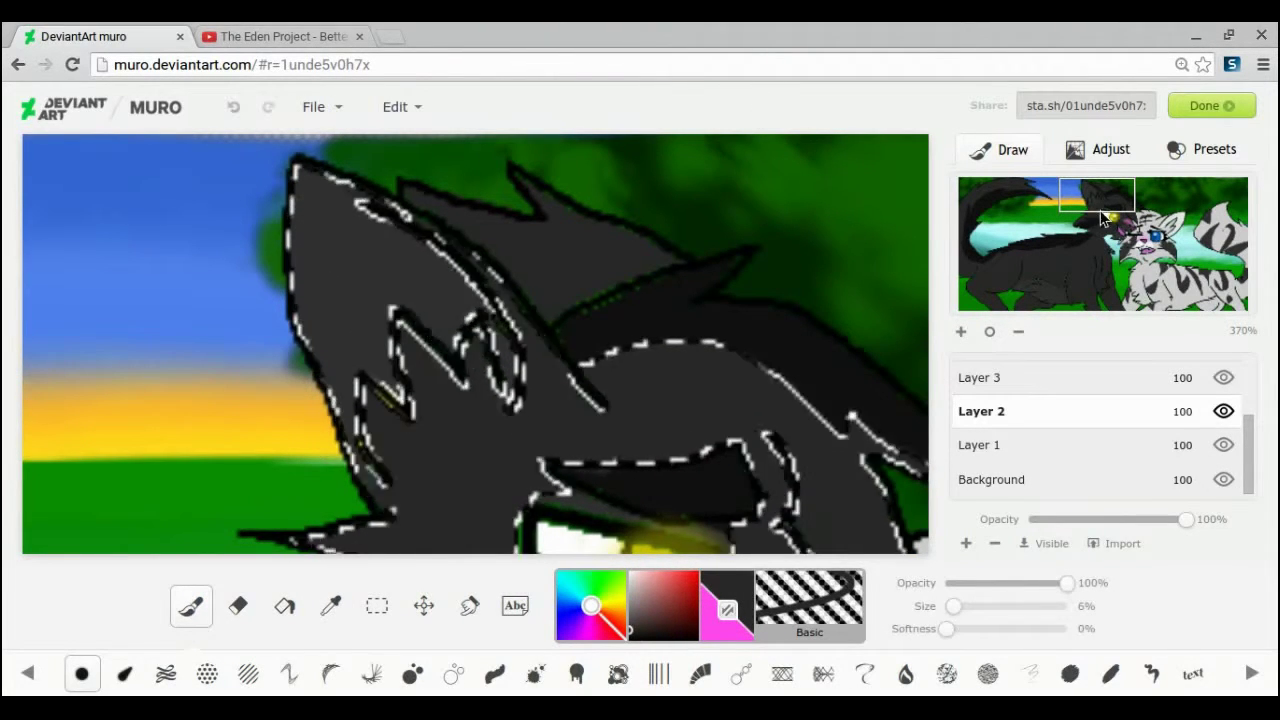
# Clear the selection, make Layer 6 active and show Layer 4 again.
pyautogui.scroll(3, 1030, 388)
pyautogui.click(1032, 376)
pyautogui.scroll(-3, 1037, 386)
pyautogui.scroll(3, 1037, 386)
pyautogui.click(990, 331)
pyautogui.click(1225, 375)
pyautogui.click(1224, 373)
pyautogui.press('v')
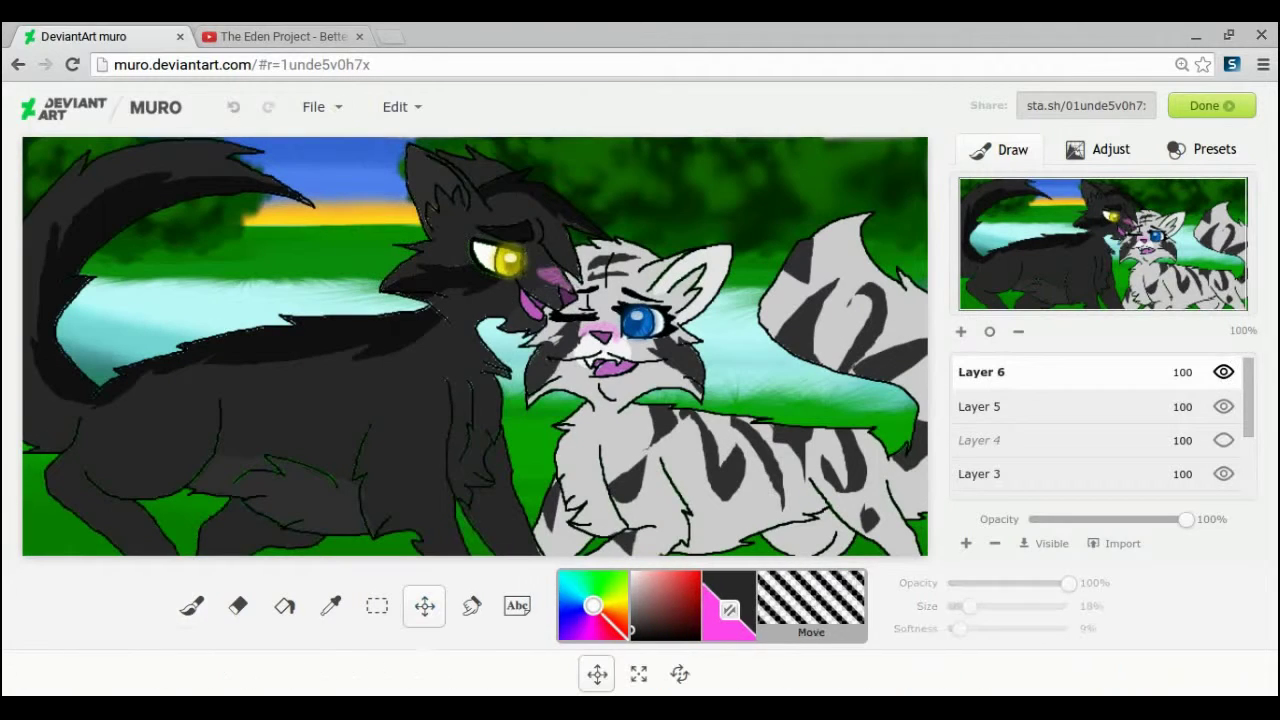
pyautogui.click(1223, 440)
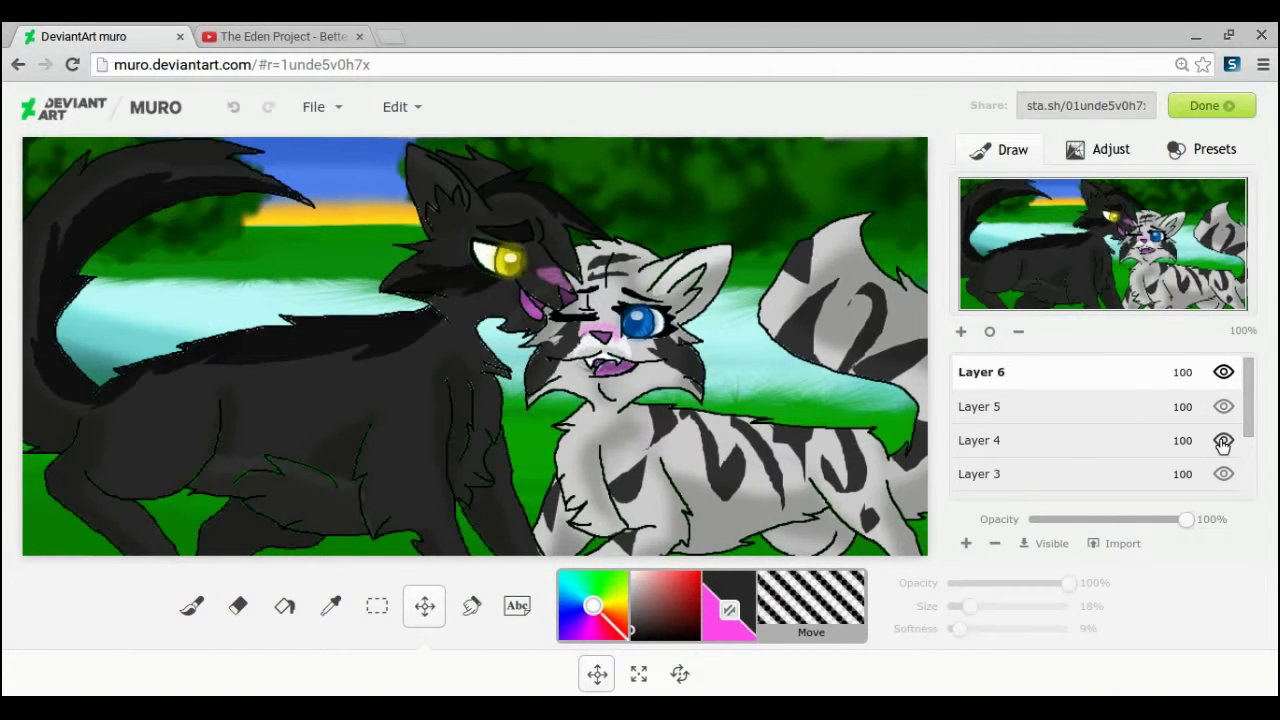
# Paint broad white mist streaks across the picture on Layer 6 at 34% opacity, 100% size and 100% softness.
pyautogui.click(633, 574)
pyautogui.click(191, 606)
pyautogui.moveTo(1067, 583)
pyautogui.mouseDown()
pyautogui.moveTo(988, 583)
pyautogui.moveTo(1067, 607)
pyautogui.mouseUp()
pyautogui.moveTo(958, 629); pyautogui.dragTo(1067, 629)
pyautogui.moveTo(680, 160)
pyautogui.mouseDown()
pyautogui.moveTo(760, 490)
pyautogui.moveTo(525, 190)
pyautogui.moveTo(860, 200)
pyautogui.moveTo(988, 153)
pyautogui.mouseUp()
pyautogui.moveTo(512, 140)
pyautogui.mouseDown()
pyautogui.moveTo(300, 480)
pyautogui.moveTo(215, 328)
pyautogui.mouseUp()
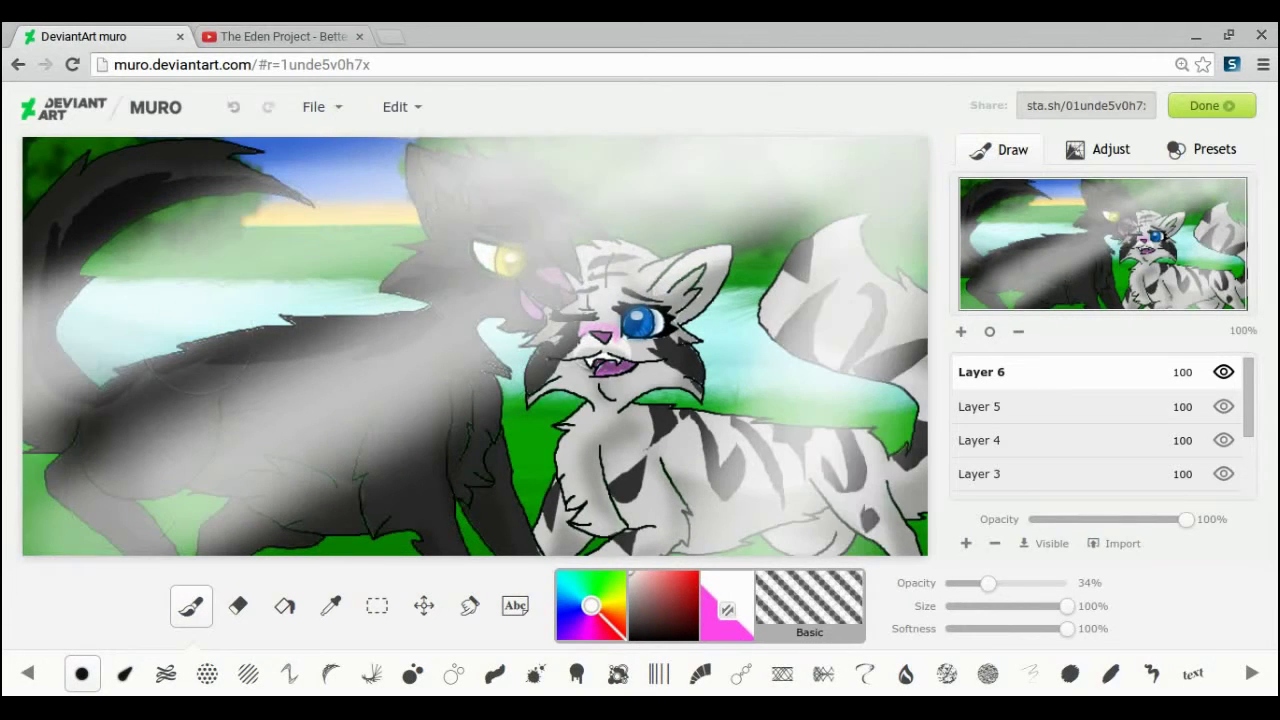
pyautogui.moveTo(620, 440); pyautogui.dragTo(150, 240)
pyautogui.moveTo(420, 480); pyautogui.dragTo(860, 330)
# Soften the white mist with the eraser at 23% opacity, 100% size and 100% softness.
pyautogui.click(238, 606)
pyautogui.moveTo(1067, 583)
pyautogui.mouseDown()
pyautogui.moveTo(991, 594)
pyautogui.moveTo(977, 583)
pyautogui.mouseUp()
pyautogui.moveTo(957, 606); pyautogui.dragTo(1068, 606)
pyautogui.moveTo(947, 629); pyautogui.dragTo(1068, 629)
pyautogui.moveTo(100, 520); pyautogui.dragTo(240, 520)
pyautogui.moveTo(860, 190)
pyautogui.mouseDown()
pyautogui.moveTo(5, 572)
pyautogui.moveTo(800, 480)
pyautogui.moveTo(97, 186)
pyautogui.mouseUp()
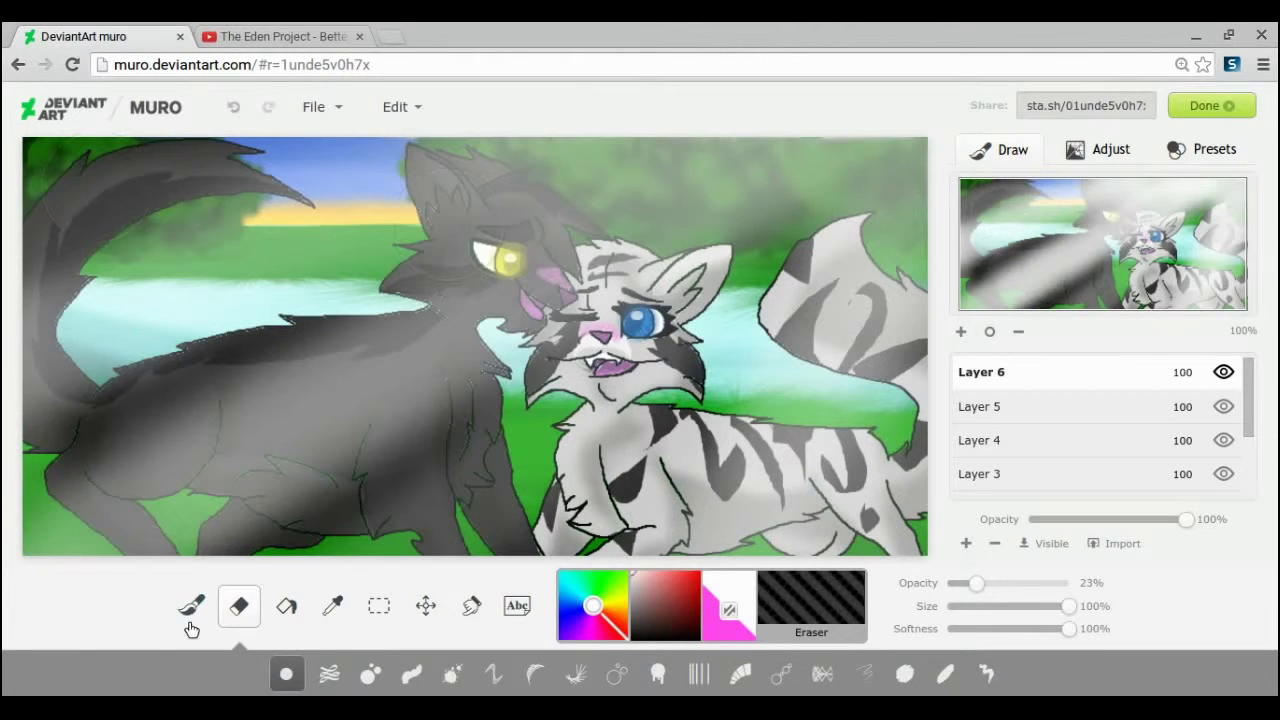
# Hide Layer 6 and dab grey whisker spots on the silver cat's muzzle on Layer 2 at 76% opacity, 7% size and 22% softness.
pyautogui.click(191, 622)
pyautogui.scroll(-3, 1100, 420)
pyautogui.click(1000, 411)
pyautogui.moveTo(976, 583); pyautogui.dragTo(1040, 587)
pyautogui.click(956, 606)
pyautogui.click(975, 628)
pyautogui.scroll(3, 1198, 382)
pyautogui.click(962, 331)
pyautogui.click(962, 331)
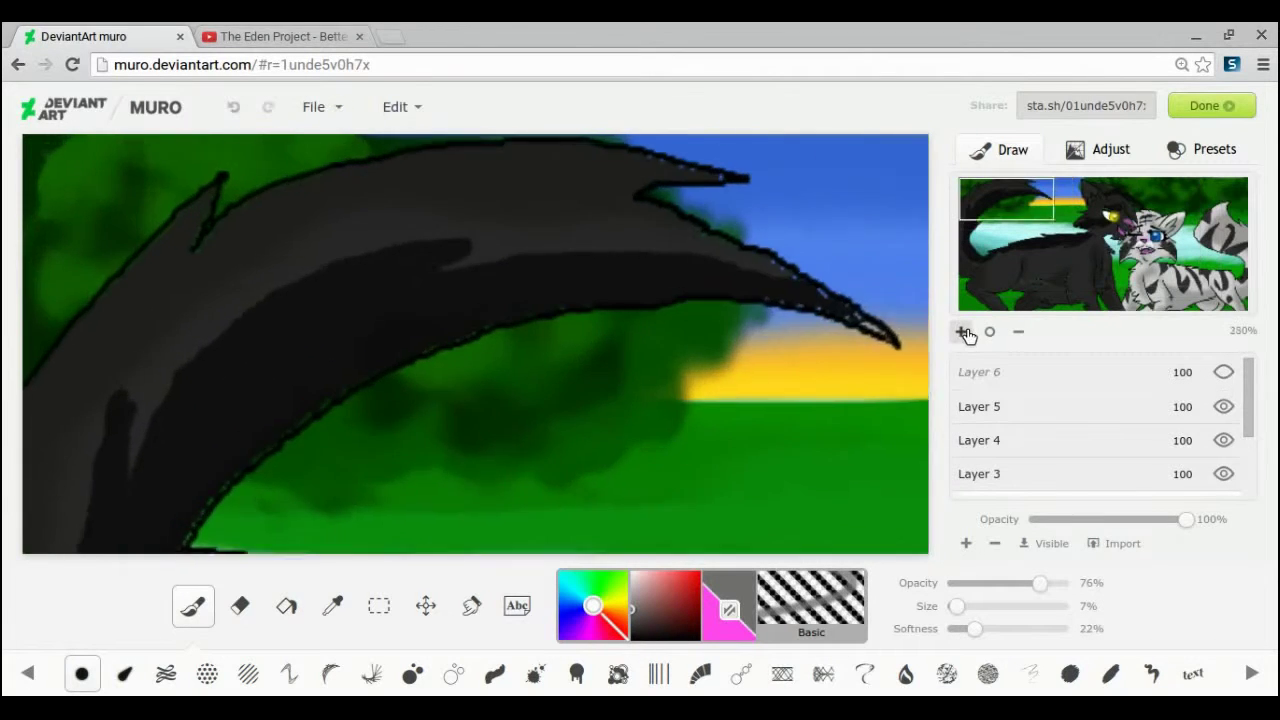
pyautogui.click(964, 333)
pyautogui.moveTo(1002, 200); pyautogui.dragTo(1129, 246)
pyautogui.click(695, 322)
pyautogui.click(235, 108)
pyautogui.click(672, 325)
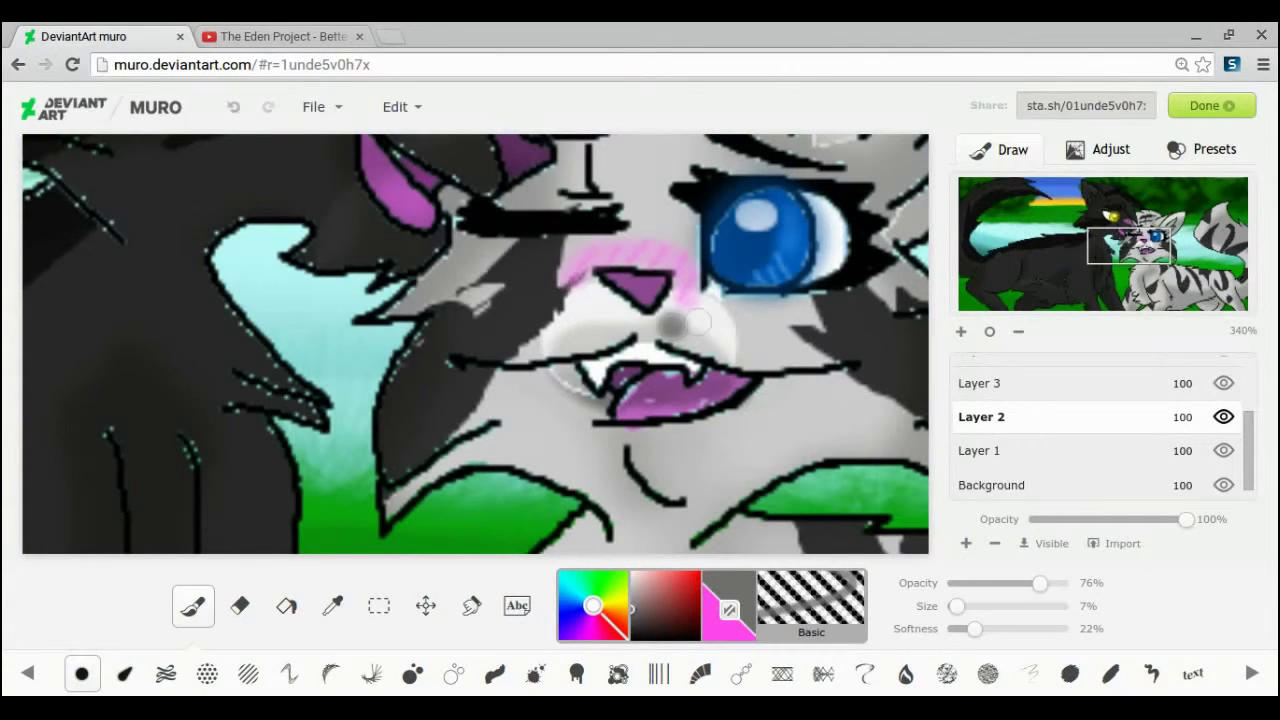
pyautogui.click(598, 326)
# Draw thin white whiskers from the silver cat's muzzle at 33% opacity, 0% size and 100% softness.
pyautogui.click(632, 574)
pyautogui.click(949, 606)
pyautogui.click(988, 583)
pyautogui.click(1069, 629)
pyautogui.moveTo(738, 322)
pyautogui.mouseDown()
pyautogui.moveTo(988, 338)
pyautogui.moveTo(967, 397)
pyautogui.mouseUp()
pyautogui.click(1153, 257)
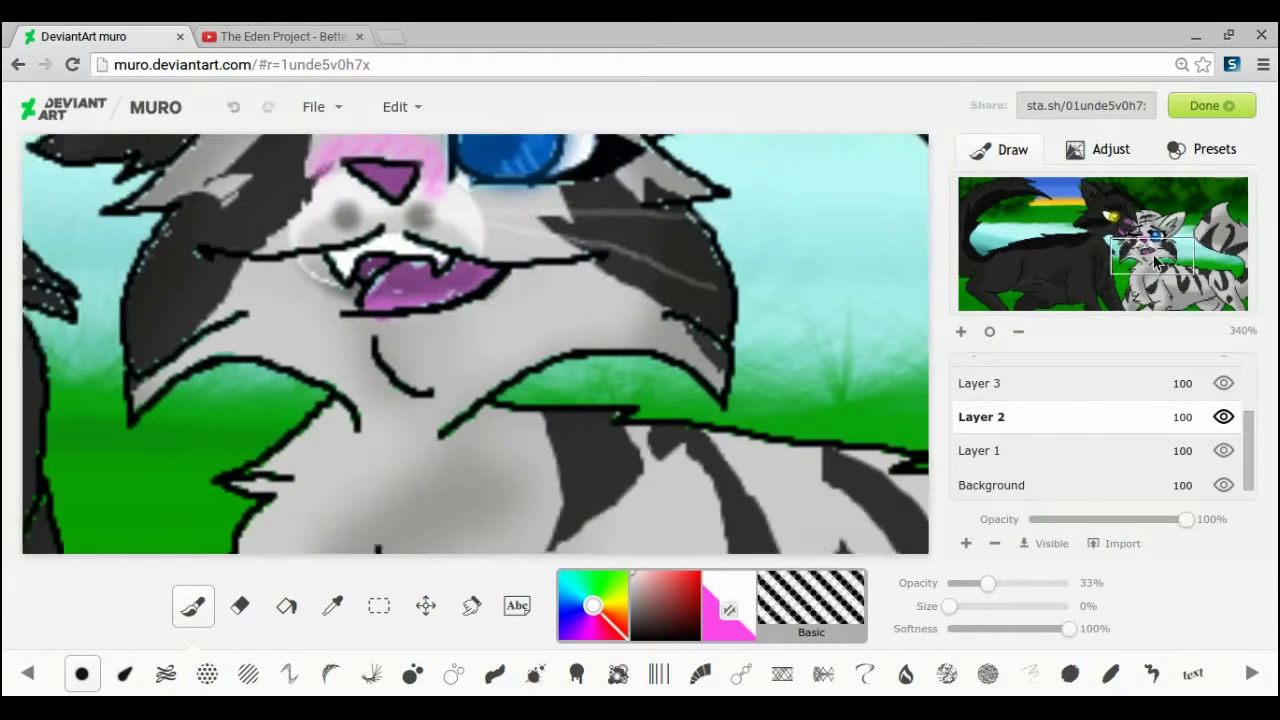
# Draw thin white whiskers on the black cat's muzzle and above its brow.
pyautogui.click(1104, 225)
pyautogui.moveTo(588, 316); pyautogui.dragTo(537, 310)
pyautogui.moveTo(732, 372); pyautogui.dragTo(482, 364)
pyautogui.moveTo(732, 372); pyautogui.dragTo(610, 294)
pyautogui.moveTo(1104, 225); pyautogui.dragTo(1111, 196)
pyautogui.moveTo(556, 395)
pyautogui.mouseDown()
pyautogui.moveTo(428, 265)
pyautogui.moveTo(490, 222)
pyautogui.mouseUp()
# Sample the grey of the muzzle's whisker spot and dab a matching spot above the silver cat's eye.
pyautogui.click(1148, 231)
pyautogui.click(333, 606)
pyautogui.click(393, 478)
pyautogui.click(193, 606)
pyautogui.moveTo(949, 607)
pyautogui.mouseDown()
pyautogui.moveTo(1000, 584)
pyautogui.moveTo(1050, 583)
pyautogui.mouseUp()
pyautogui.click(240, 115)
pyautogui.click(520, 259)
pyautogui.click(235, 108)
pyautogui.click(987, 629)
pyautogui.click(520, 259)
# Draw thin white brow whiskers above the silver cat's eye at 44% opacity, 0% size and 100% softness.
pyautogui.click(632, 573)
pyautogui.moveTo(955, 607); pyautogui.dragTo(948, 607)
pyautogui.moveTo(1050, 583); pyautogui.dragTo(1003, 583)
pyautogui.moveTo(988, 629); pyautogui.dragTo(1159, 660)
pyautogui.moveTo(525, 256); pyautogui.dragTo(669, 154)
pyautogui.click(989, 331)
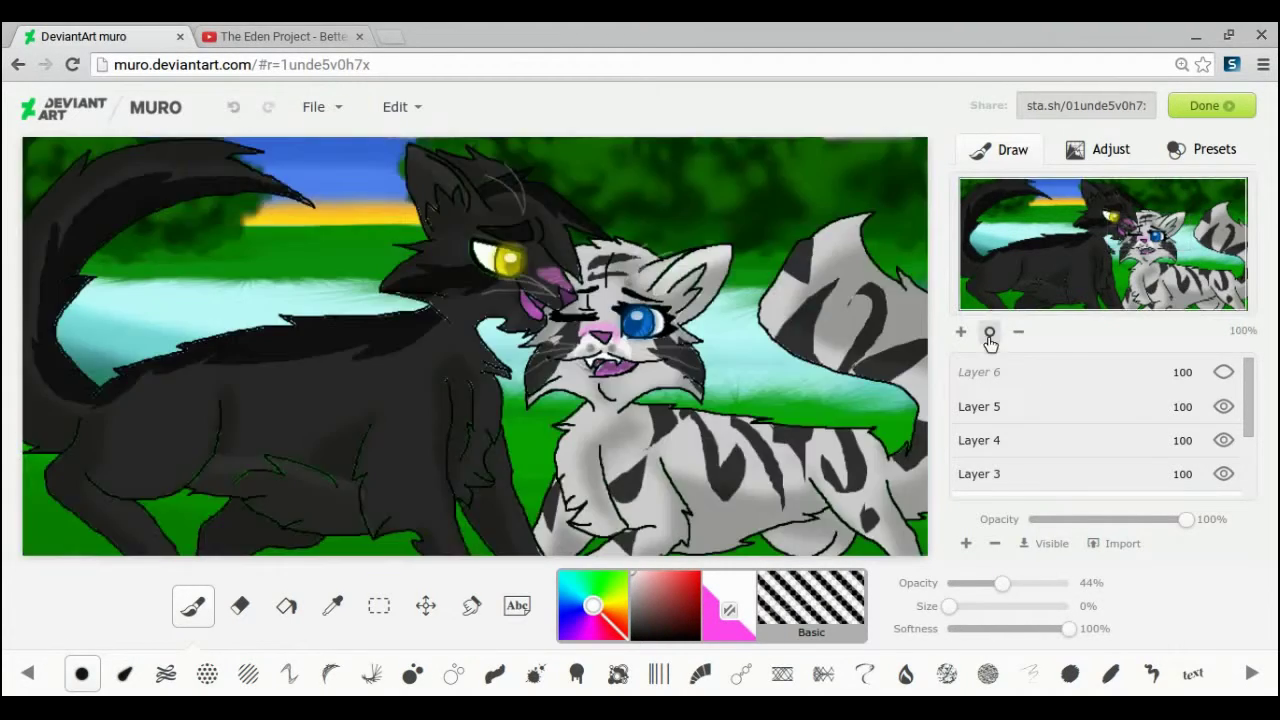
# Show Layer 6 again and add a new layer above it.
pyautogui.click(1223, 372)
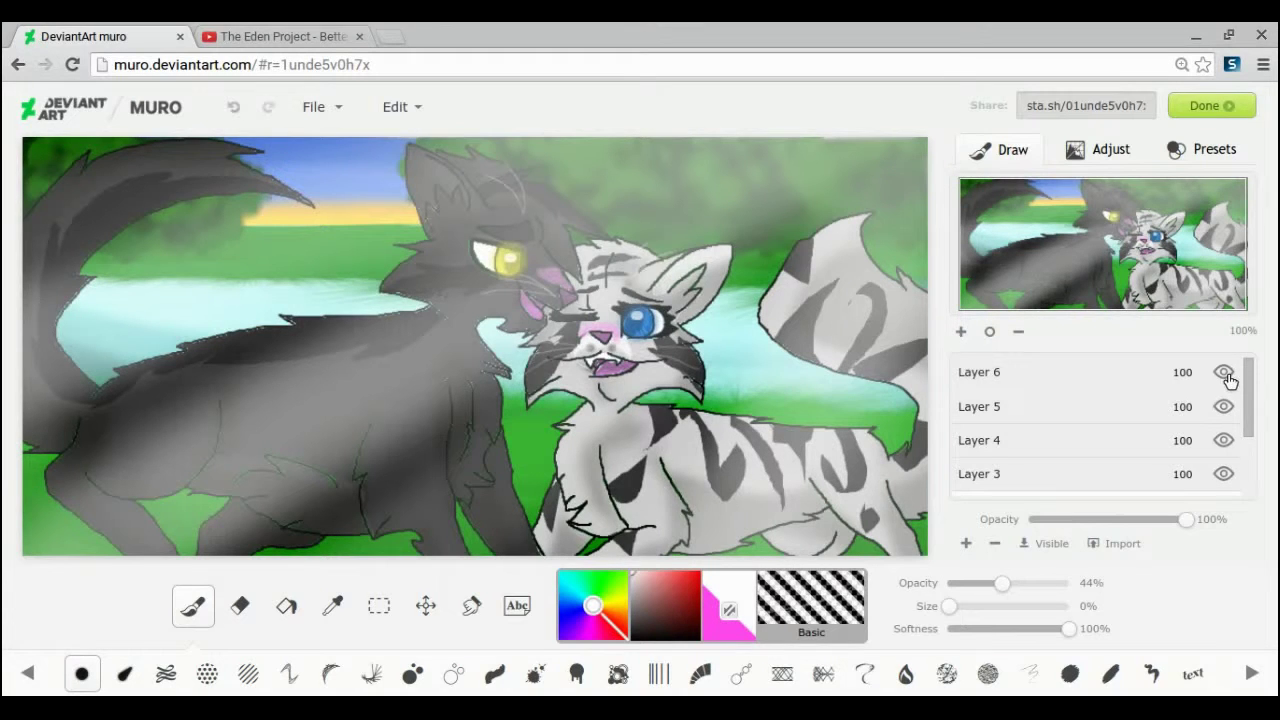
pyautogui.scroll(-2, 1222, 405)
pyautogui.scroll(2, 1220, 405)
pyautogui.click(1067, 375)
pyautogui.click(966, 543)
# Sample the blue of the silver cat's eye with Layers 6 and 3 hidden, and show both layers again.
pyautogui.click(1223, 407)
pyautogui.click(332, 606)
pyautogui.click(632, 316)
pyautogui.scroll(-2, 1238, 452)
pyautogui.click(1223, 438)
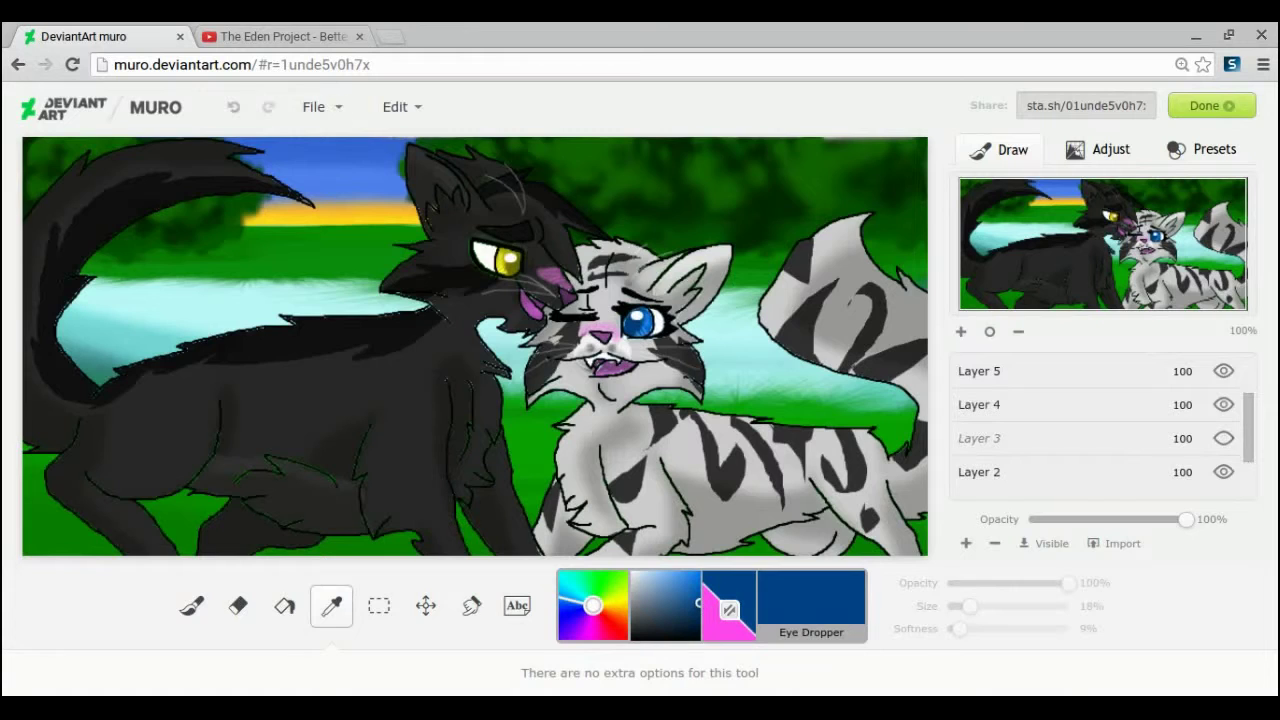
pyautogui.click(638, 328)
pyautogui.scroll(1, 1222, 408)
pyautogui.click(1223, 471)
pyautogui.scroll(1, 1183, 411)
pyautogui.click(1223, 407)
# Switch to the text brush and change its text to "S...So... This is what love is like?.....".
pyautogui.click(192, 606)
pyautogui.click(1191, 674)
pyautogui.click(152, 627)
pyautogui.press('BackSpace')
pyautogui.press('BackSpace')
pyautogui.press('BackSpace')
pyautogui.press('BackSpace')
pyautogui.press('BackSpace')
pyautogui.press('BackSpace')
pyautogui.press('BackSpace')
pyautogui.press('BackSpace')
pyautogui.press('BackSpace')
pyautogui.press('BackSpace')
pyautogui.press('BackSpace')
pyautogui.press('BackSpace')
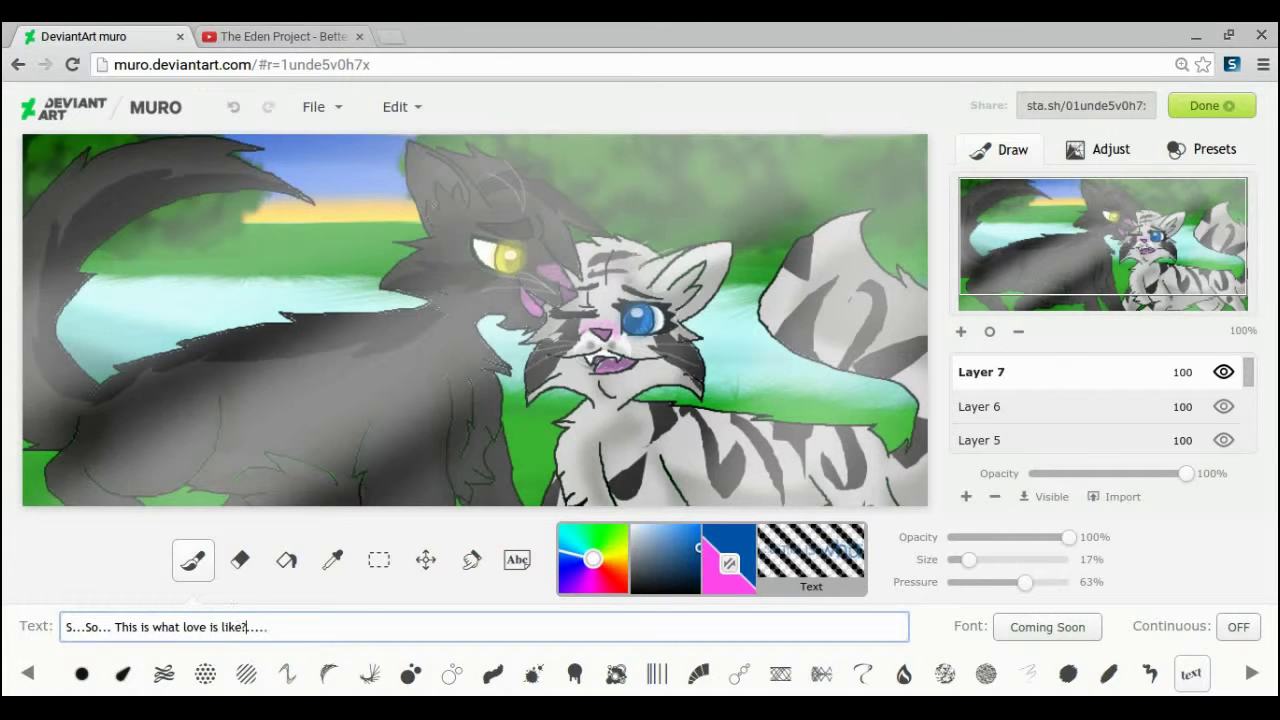
# Try placing the blue text across the picture's upper edge at 17% size, and raise the size to 25%.
pyautogui.moveTo(956, 564); pyautogui.dragTo(970, 560)
pyautogui.moveTo(290, 148); pyautogui.dragTo(686, 148)
pyautogui.moveTo(970, 560); pyautogui.dragTo(978, 563)
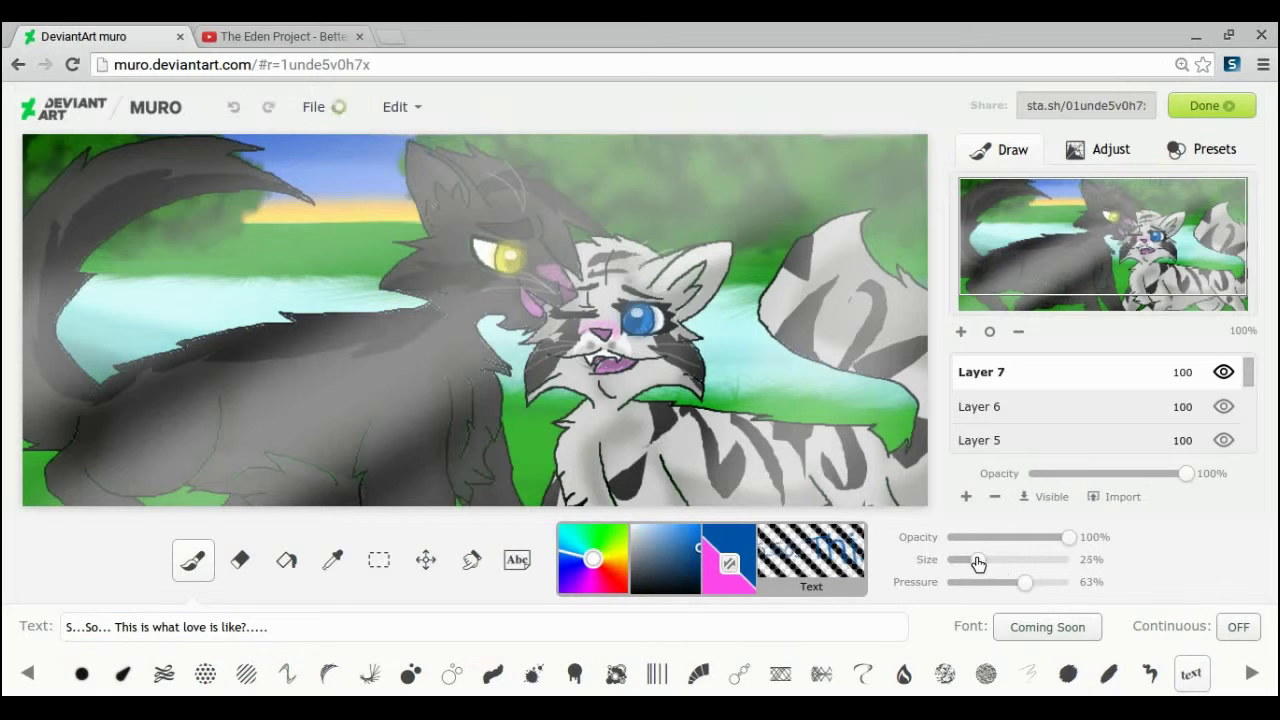
# Return to the basic brush and mark a thin rectangular selection along the picture's lower edge.
pyautogui.click(85, 676)
pyautogui.click(729, 610)
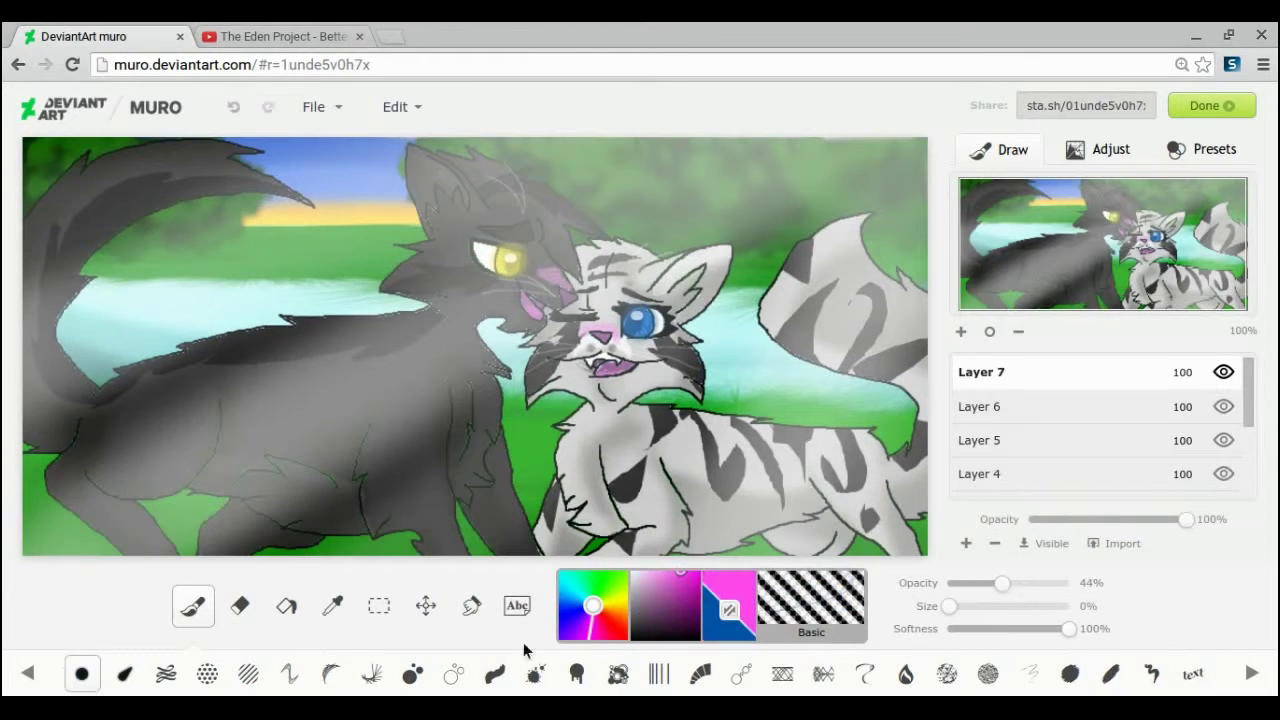
pyautogui.click(378, 606)
pyautogui.click(576, 674)
pyautogui.moveTo(172, 141); pyautogui.dragTo(1046, 157)
pyautogui.click(237, 104)
pyautogui.moveTo(80, 536)
pyautogui.mouseDown()
pyautogui.moveTo(1103, 582)
pyautogui.moveTo(1065, 584)
pyautogui.mouseUp()
# Fill the selected strip with black at 100% opacity, 93% size and 0% softness.
pyautogui.click(697, 637)
pyautogui.click(191, 606)
pyautogui.moveTo(970, 606)
pyautogui.mouseDown()
pyautogui.moveTo(939, 604)
pyautogui.moveTo(1072, 584)
pyautogui.mouseUp()
pyautogui.moveTo(1067, 629); pyautogui.dragTo(942, 629)
pyautogui.moveTo(948, 606); pyautogui.dragTo(1061, 608)
pyautogui.moveTo(90, 546); pyautogui.dragTo(1001, 515)
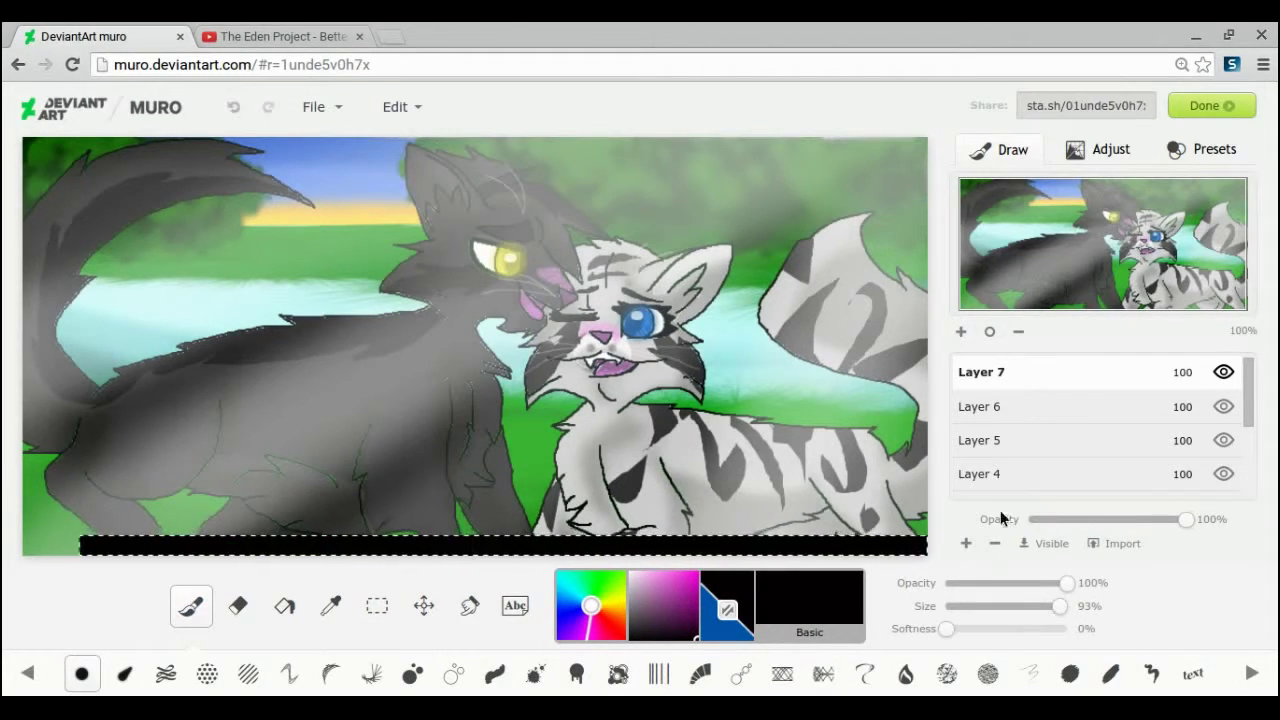
# Copy the black strip and paste it as a new layer.
pyautogui.hotkey('ctrl', 'c')
pyautogui.hotkey('ctrl', 'v')
pyautogui.scroll(-3, 1077, 411)
pyautogui.scroll(3, 1077, 411)
# Select the unfilled corner beside the strip on Layer 7 and paint it black to complete the bar.
pyautogui.click(1070, 407)
pyautogui.click(377, 606)
pyautogui.moveTo(166, 544); pyautogui.dragTo(11, 537)
pyautogui.moveTo(129, 553); pyautogui.dragTo(24, 550)
pyautogui.moveTo(208, 556); pyautogui.dragTo(6, 551)
pyautogui.click(192, 606)
pyautogui.moveTo(114, 546); pyautogui.dragTo(30, 547)
pyautogui.click(426, 606)
pyautogui.scroll(-2, 1023, 408)
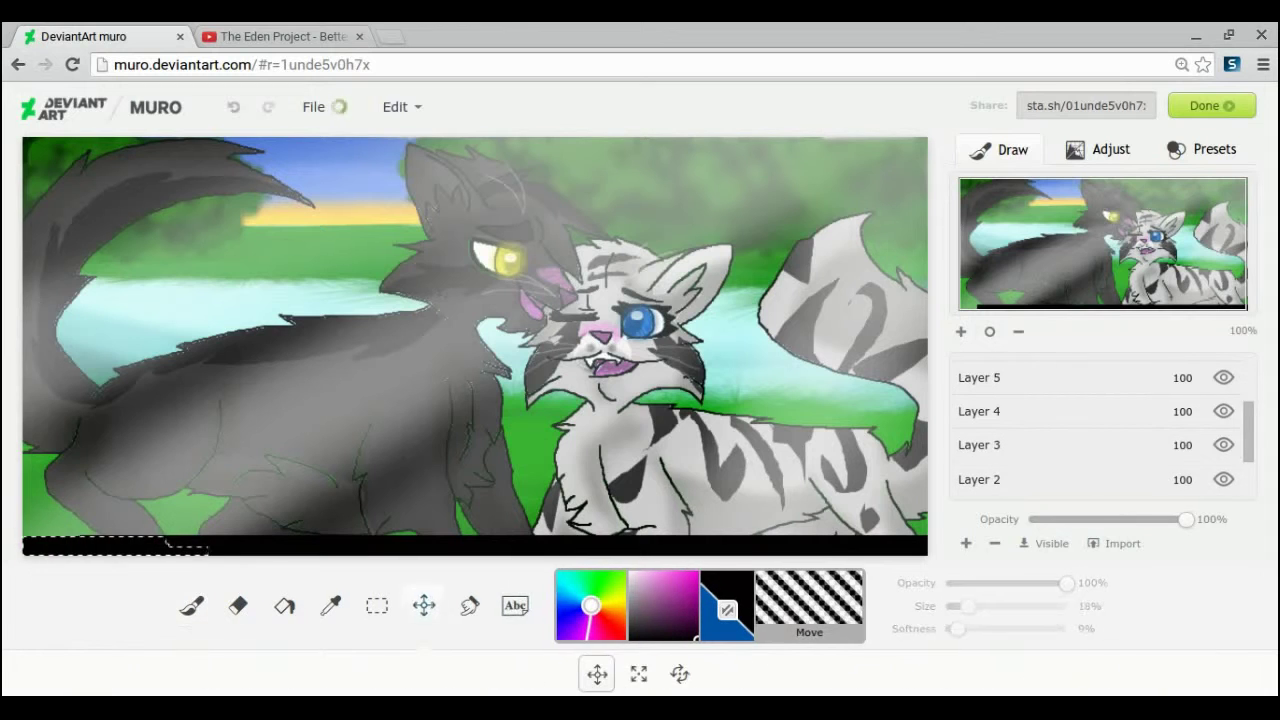
# Place the blue text "S...So... This is what love is like?....." along the black bar on Layer 8 at 20% size.
pyautogui.scroll(3, 1023, 408)
pyautogui.click(1023, 373)
pyautogui.click(1224, 408)
pyautogui.click(1224, 408)
pyautogui.click(192, 606)
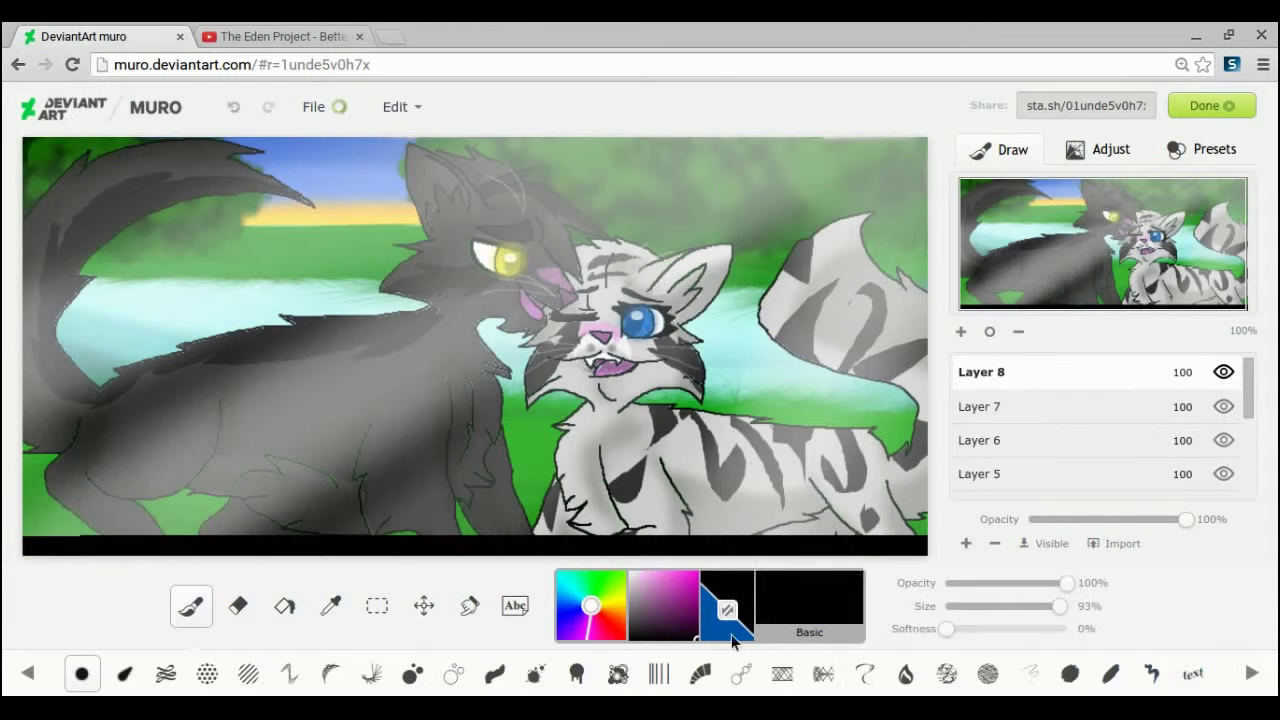
pyautogui.click(729, 611)
pyautogui.click(1191, 674)
pyautogui.moveTo(1122, 285); pyautogui.dragTo(1122, 301)
pyautogui.moveTo(979, 560); pyautogui.dragTo(973, 560)
pyautogui.moveTo(119, 496); pyautogui.dragTo(580, 496)
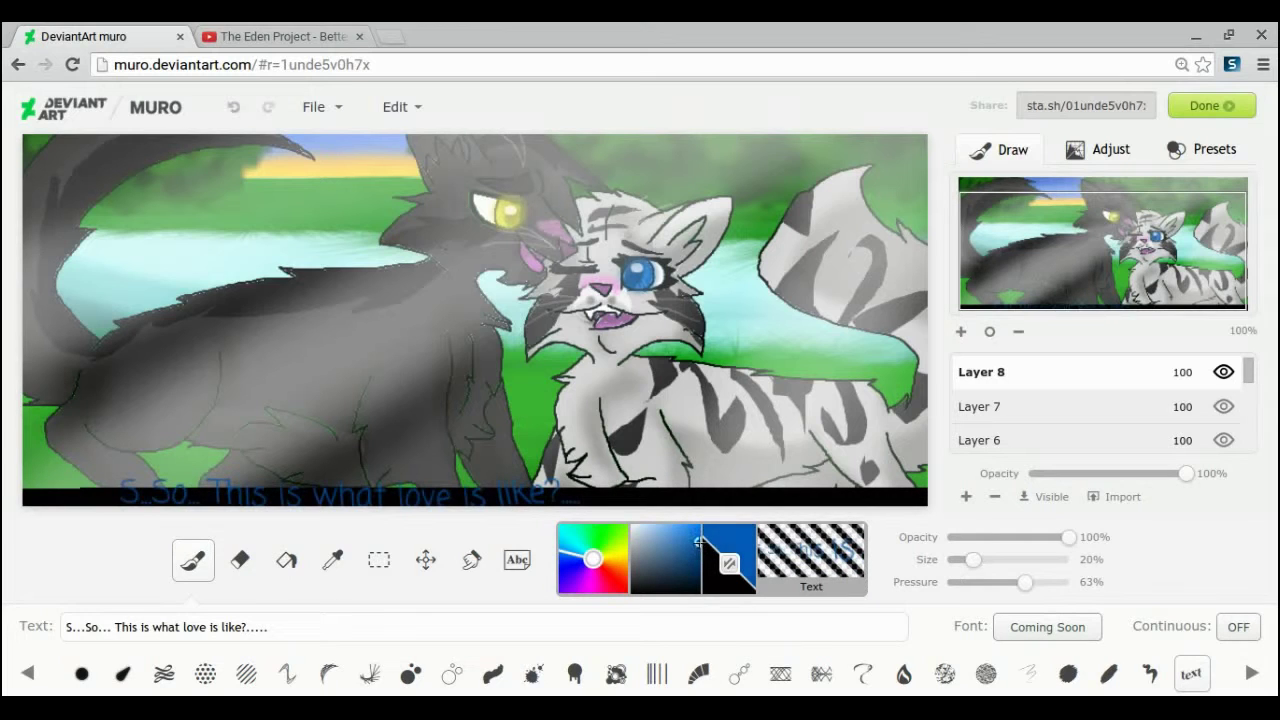